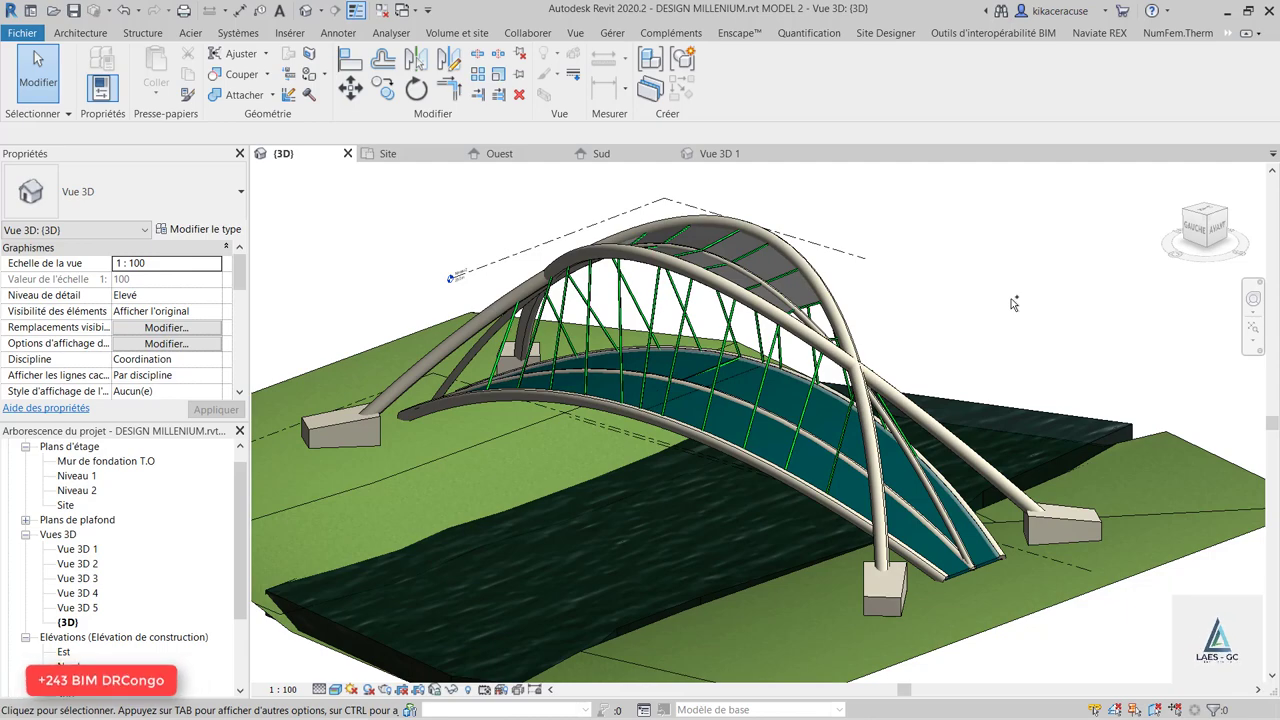
Orbit and zoom around the bridge to inspect it from side, front, right and low angles.
mouse_move(1011, 298)
middle_mouse_down("shift")
mouse_move(786, 327)
mouse_move(688, 188)
middle_mouse_up("shift")
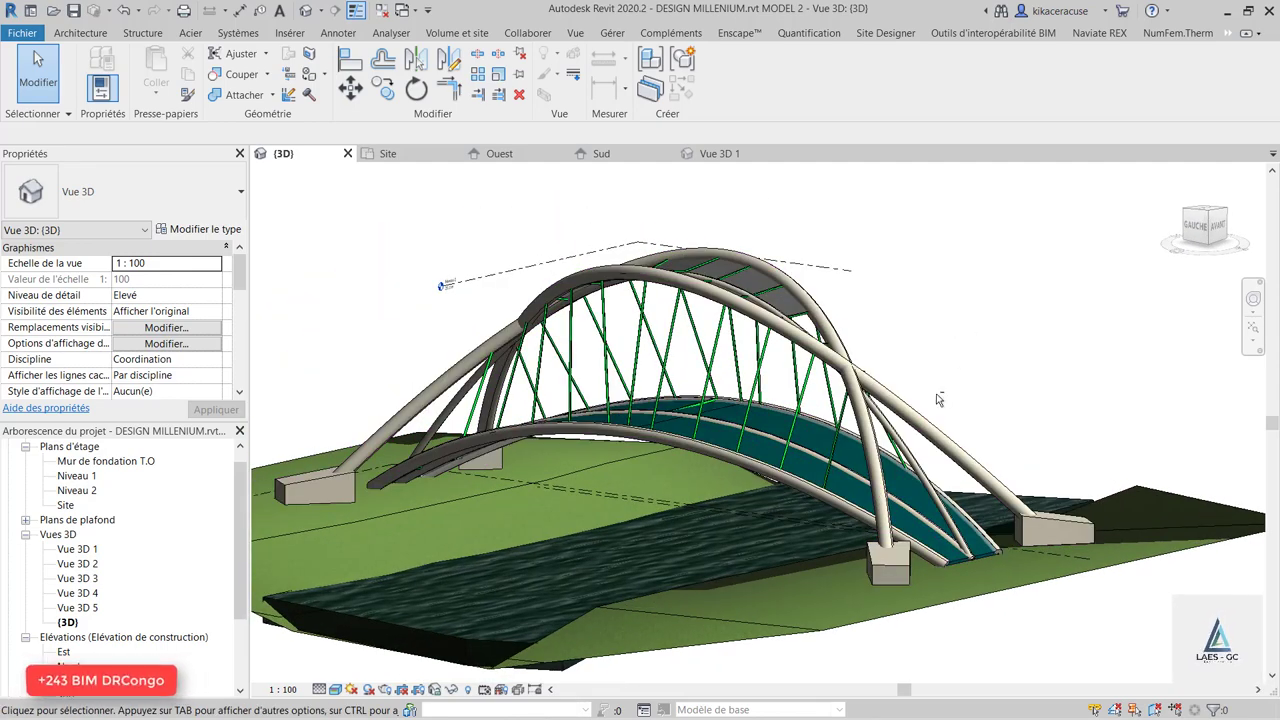
middle_click_drag(940, 399, 802, 300, "shift")
scroll(802, 300, "down", 3)
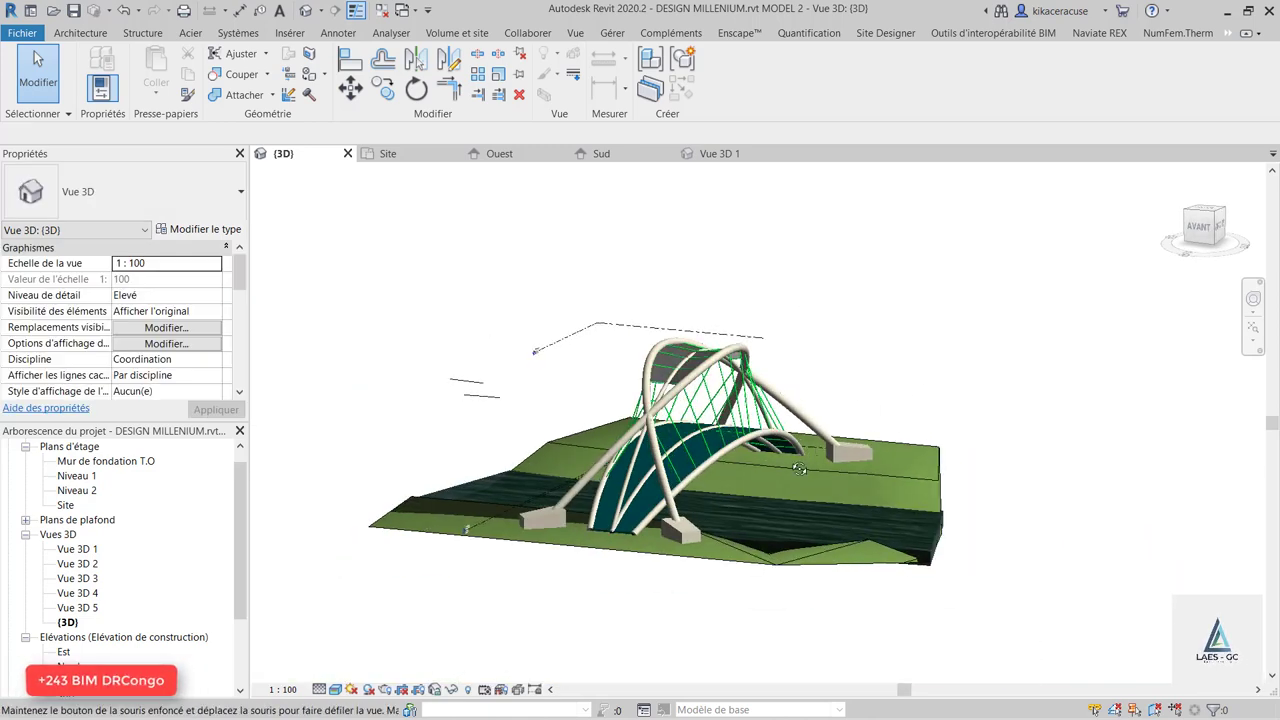
mouse_move(802, 300)
middle_mouse_down("shift")
mouse_move(810, 428)
mouse_move(663, 332)
middle_mouse_up("shift")
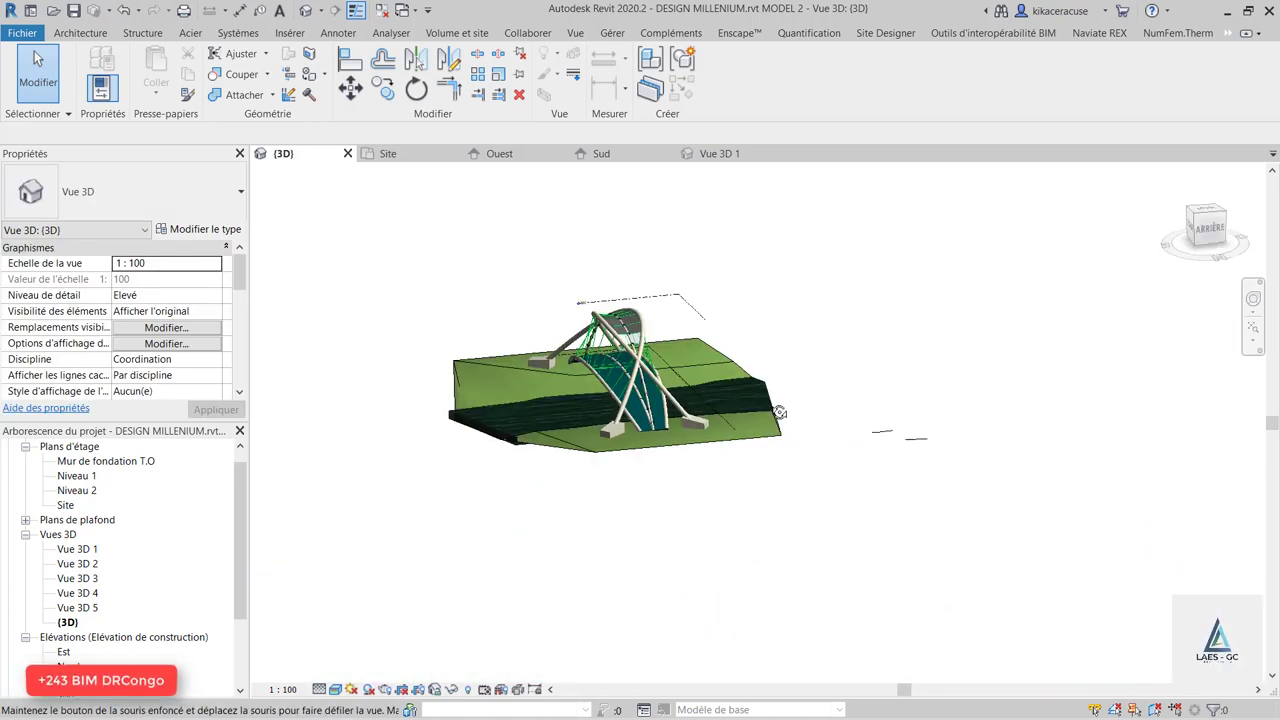
scroll(663, 332, "up", 2)
scroll(663, 332, "up", 3)
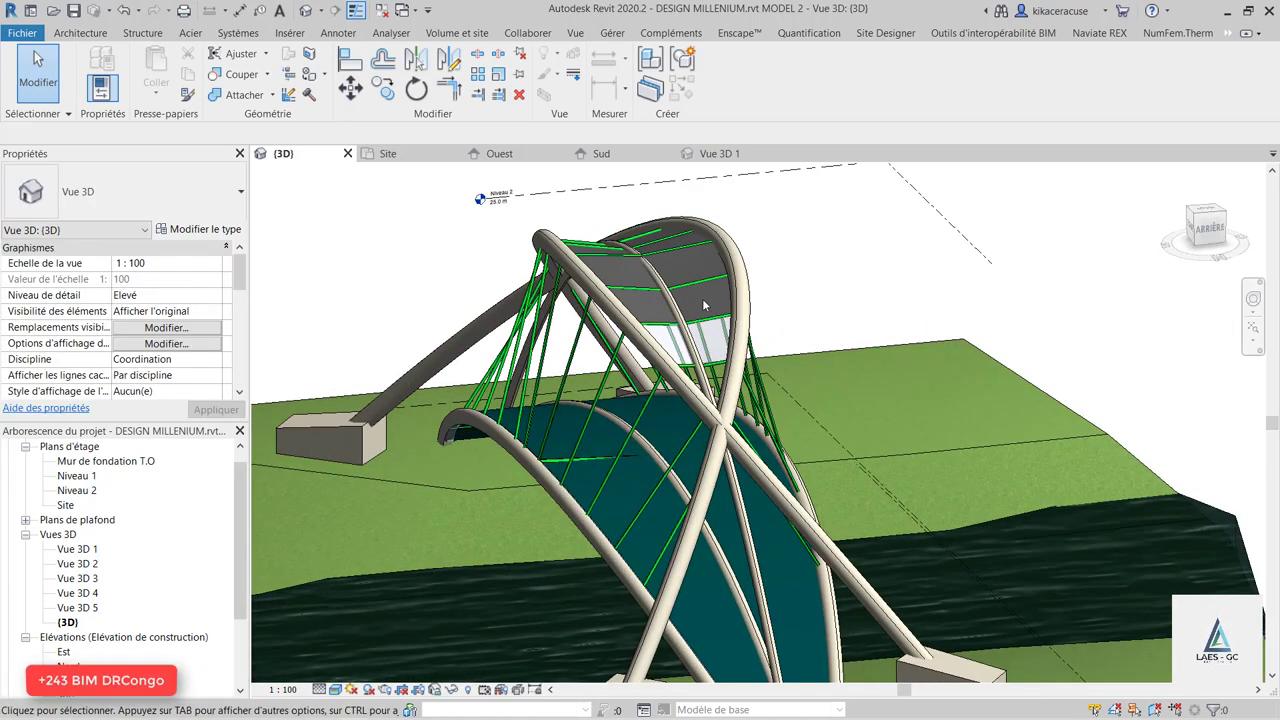
scroll(653, 207, "up", 2)
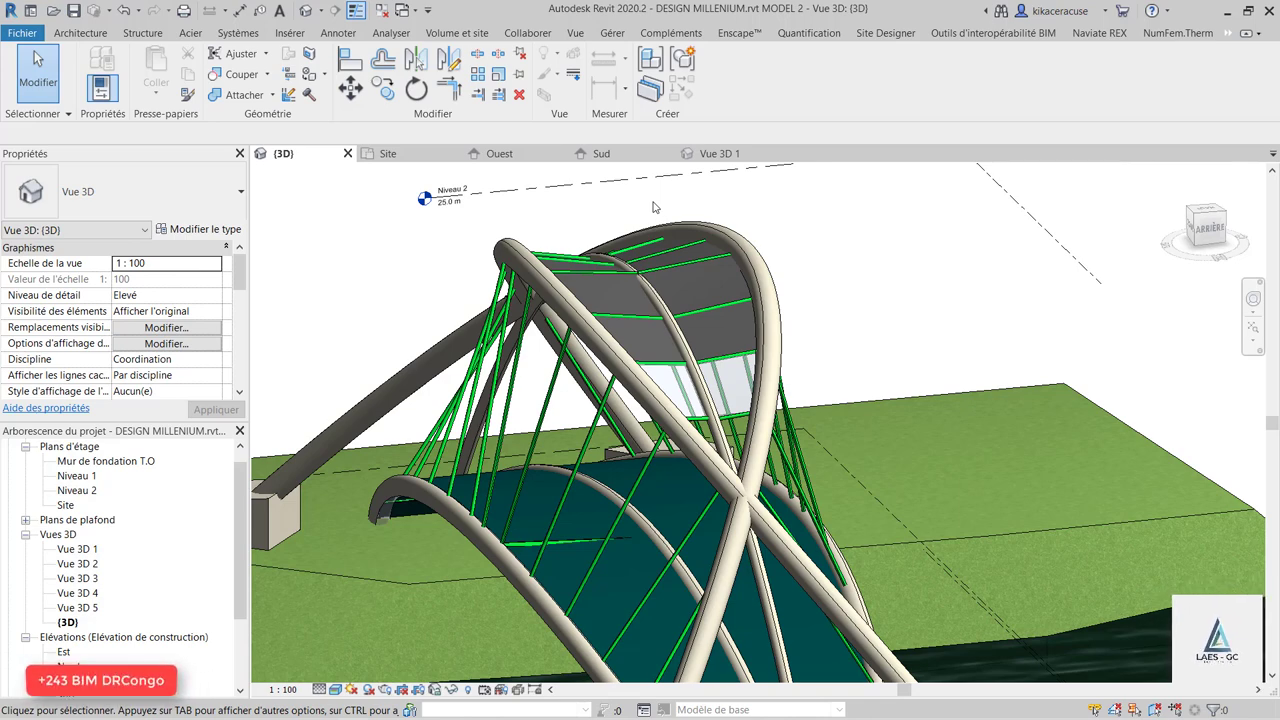
scroll(655, 207, "down", 3)
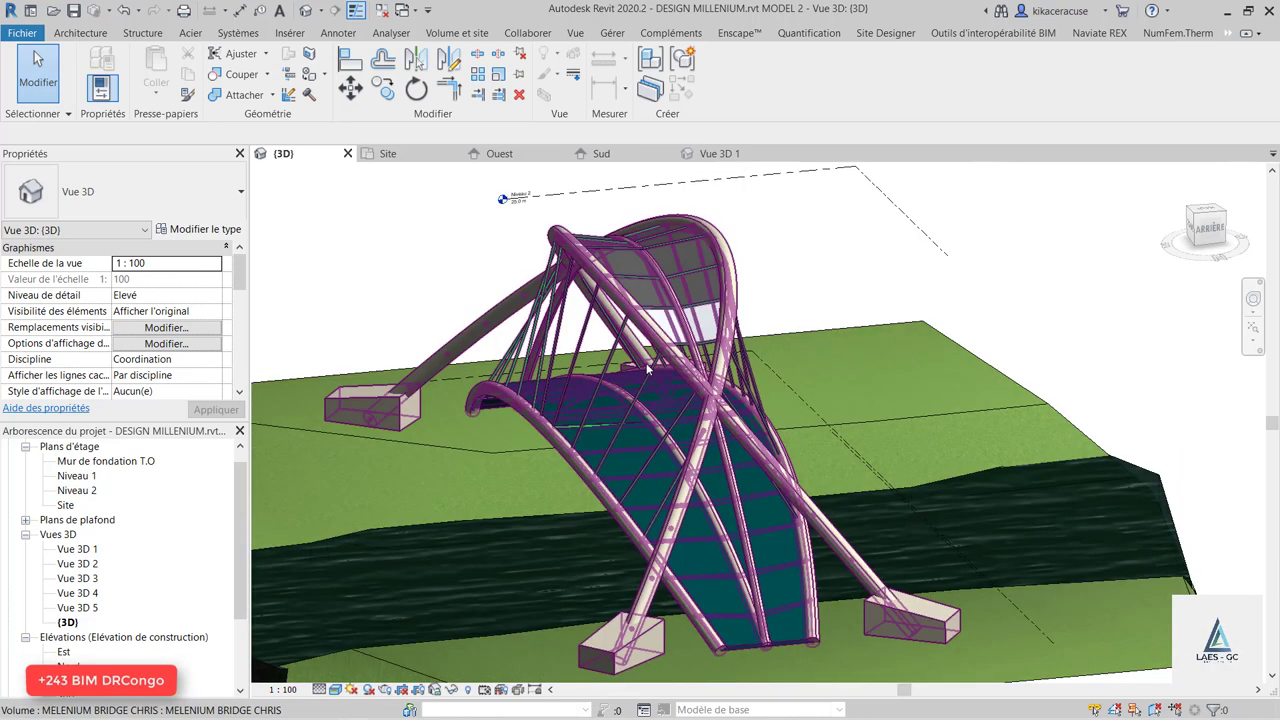
mouse_move(597, 403)
middle_mouse_down("shift")
mouse_move(691, 344)
mouse_move(506, 505)
middle_mouse_up("shift")
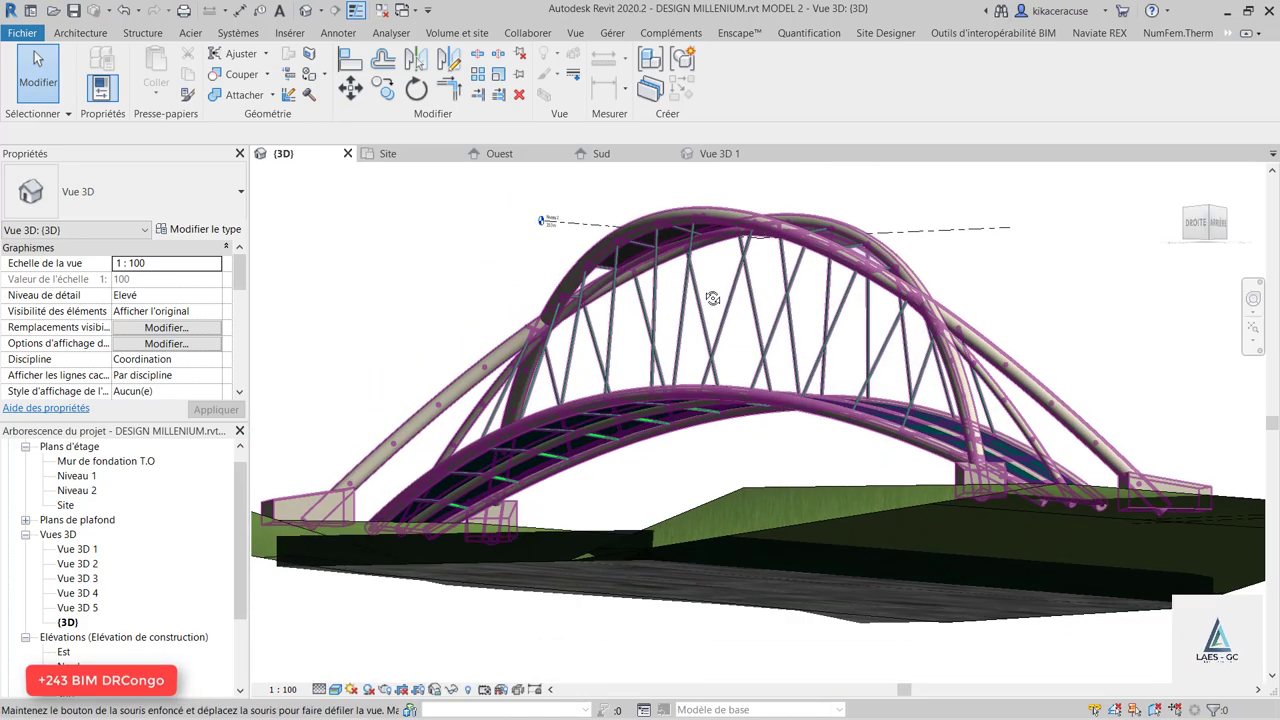
scroll(506, 505, "up", 2)
scroll(560, 450, "up", 2)
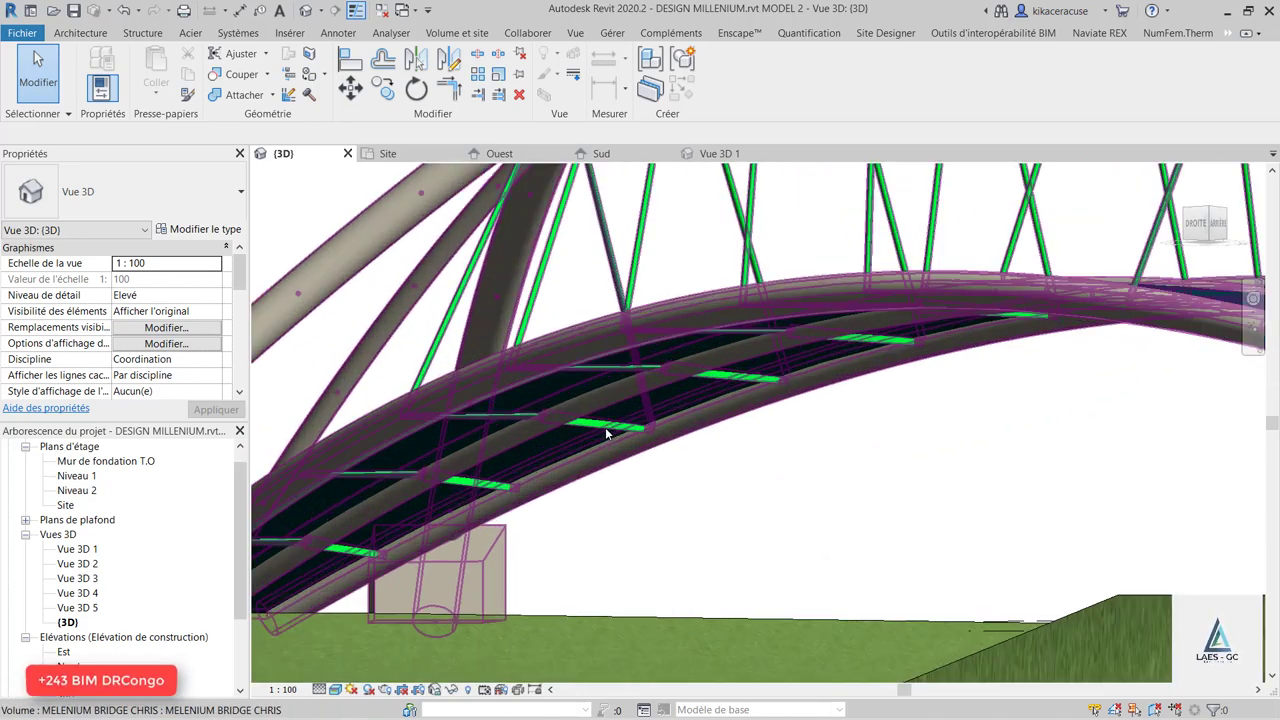
scroll(700, 300, "up", 2)
scroll(663, 296, "up", 1)
scroll(663, 296, "down", 2)
scroll(625, 290, "down", 2)
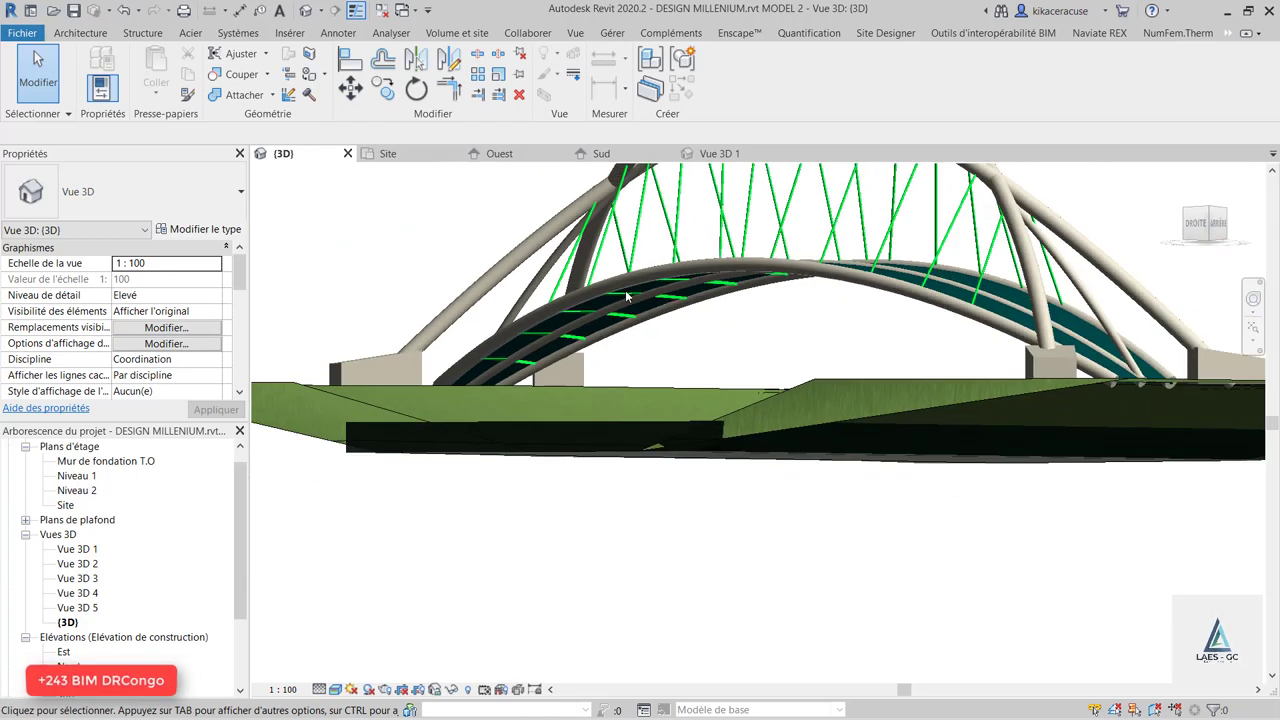
mouse_move(625, 290)
middle_mouse_down("shift")
mouse_move(789, 433)
mouse_move(770, 400)
middle_mouse_up("shift")
scroll(770, 400, "down", 3)
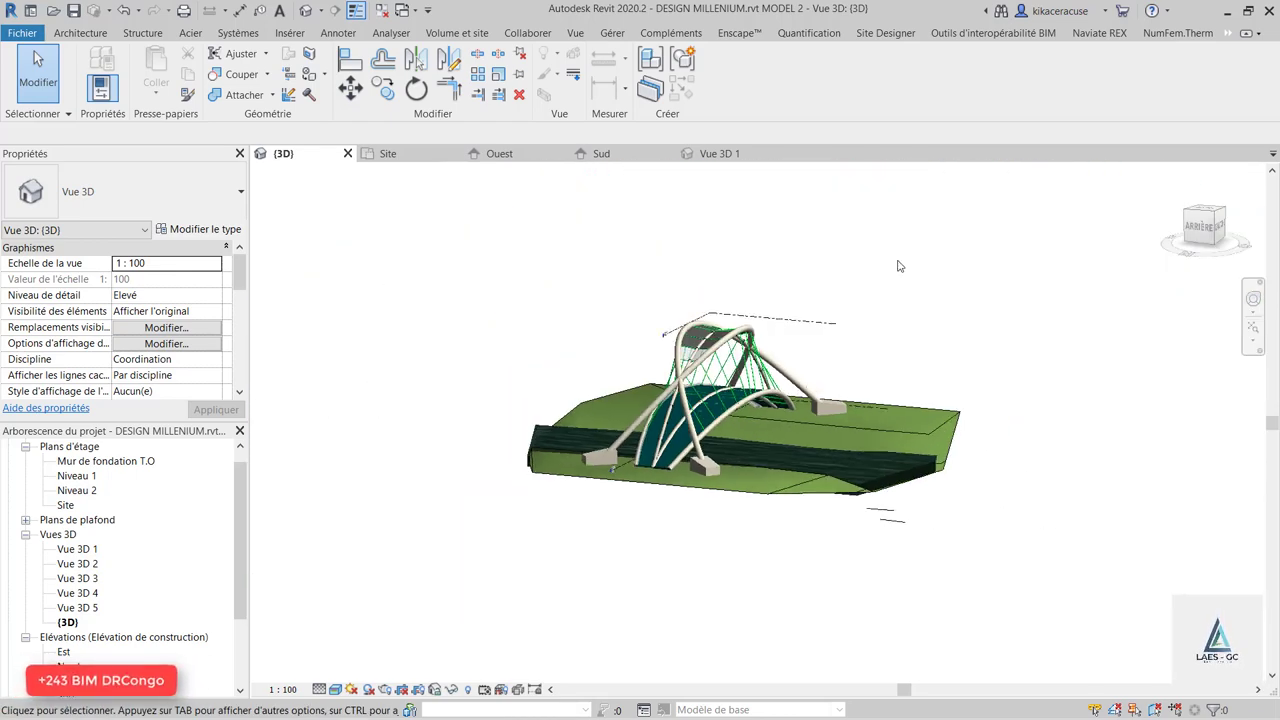
scroll(760, 380, "up", 1)
scroll(757, 367, "up", 3)
scroll(757, 367, "down", 2)
scroll(800, 330, "down", 2)
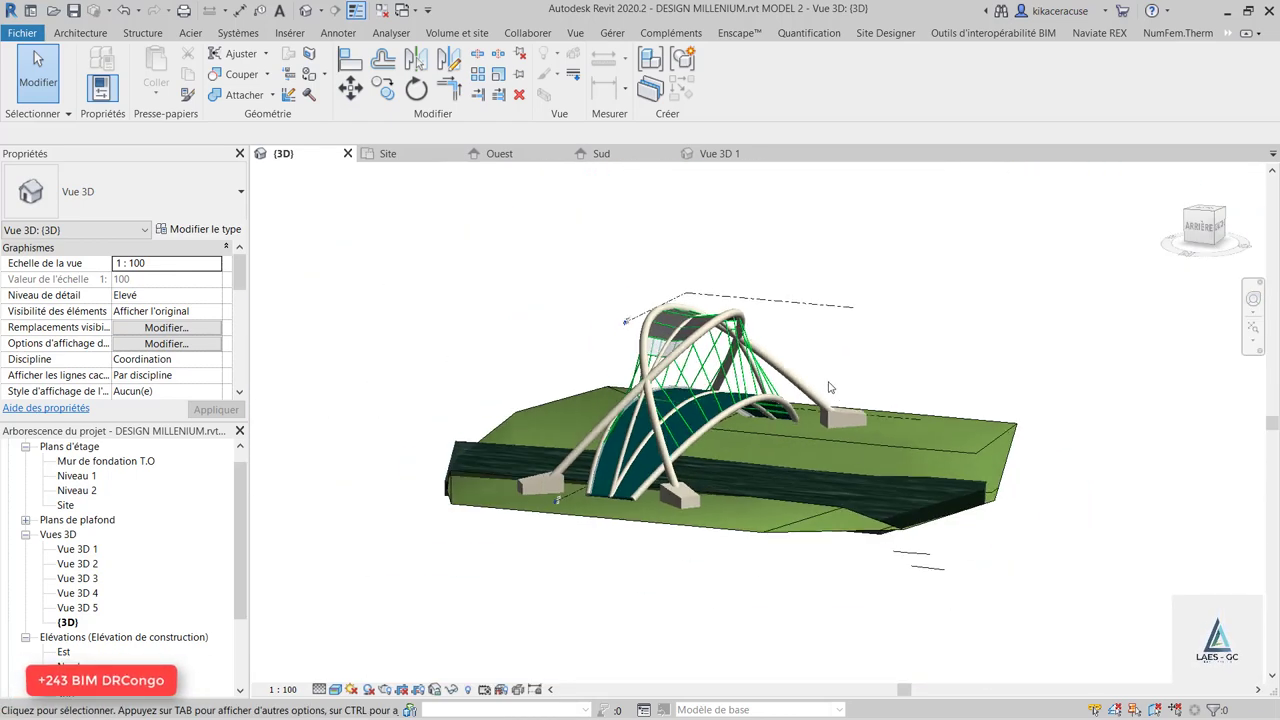
scroll(835, 390, "up", 2)
middle_click_drag(780, 384, 792, 388)
scroll(741, 400, "up", 3)
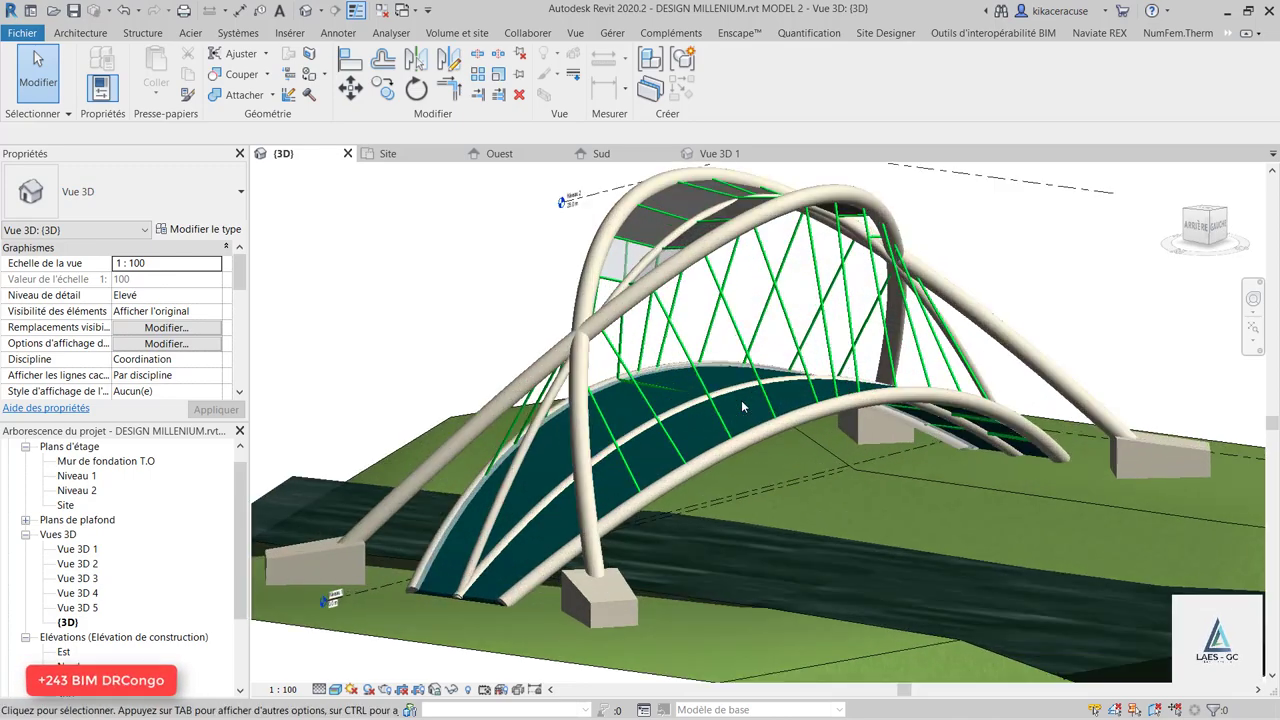
scroll(741, 400, "up", 2)
scroll(746, 410, "down", 2)
scroll(603, 403, "up", 4)
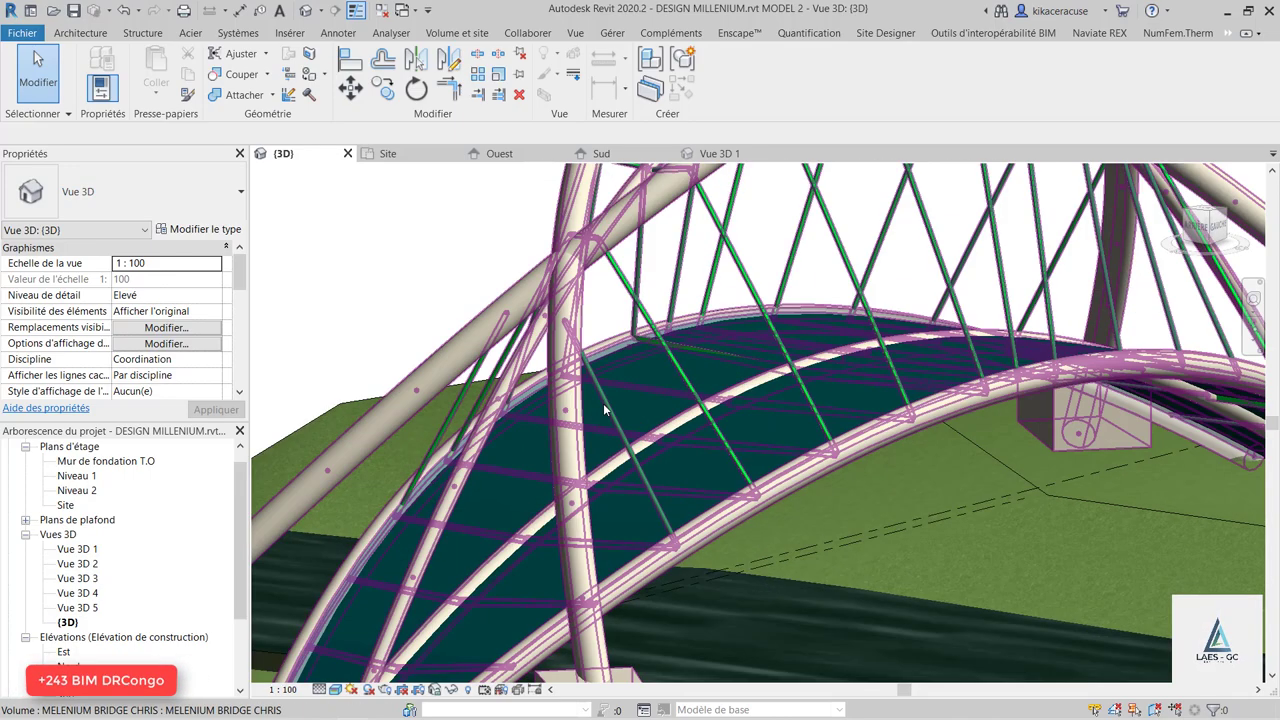
scroll(635, 388, "down", 2)
scroll(740, 420, "down", 1)
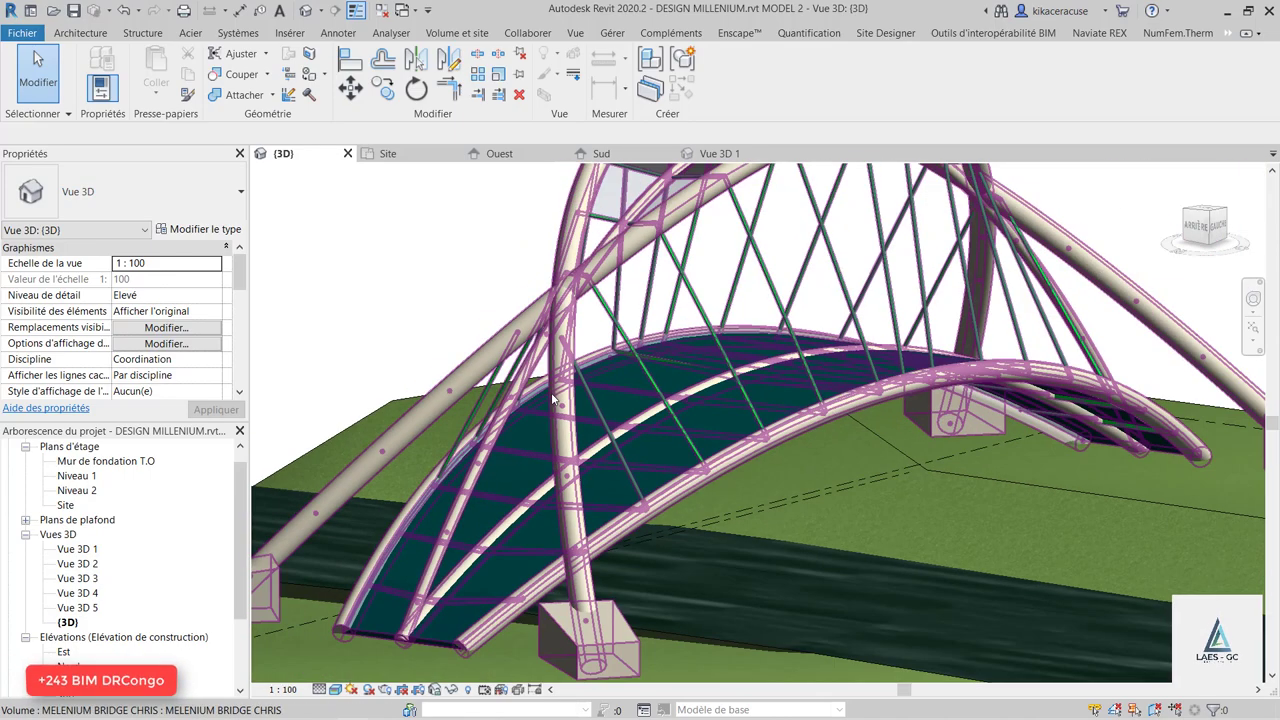
scroll(840, 455, "down", 1)
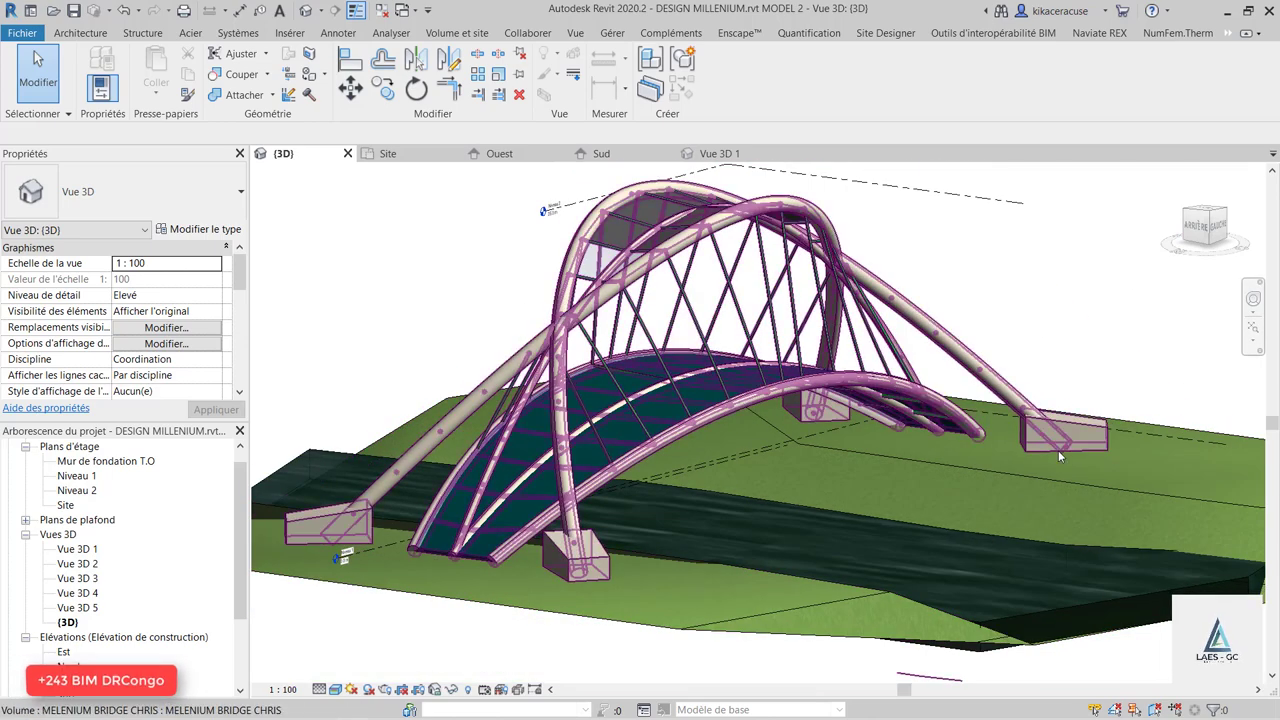
Orbit the bridge to rear-right, end-on, underside and elevated overview angles.
middle_click_drag(589, 594, 744, 436, "shift")
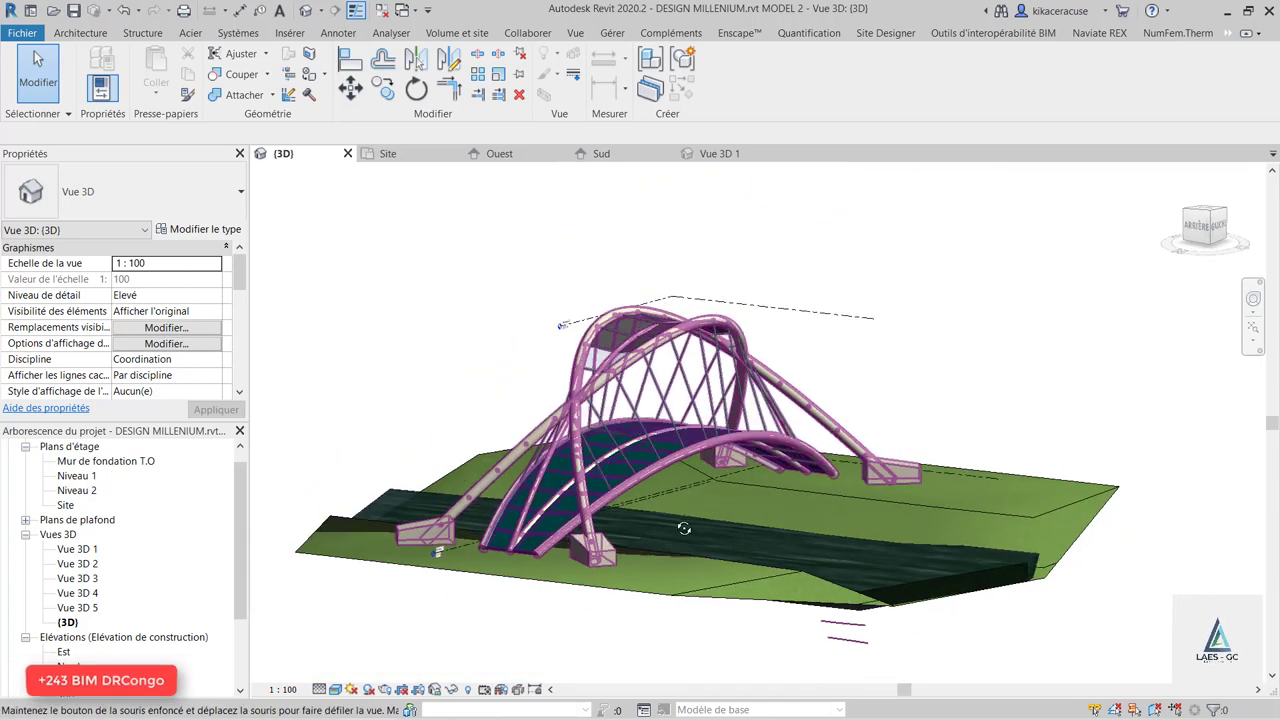
scroll(590, 420, "up", 2)
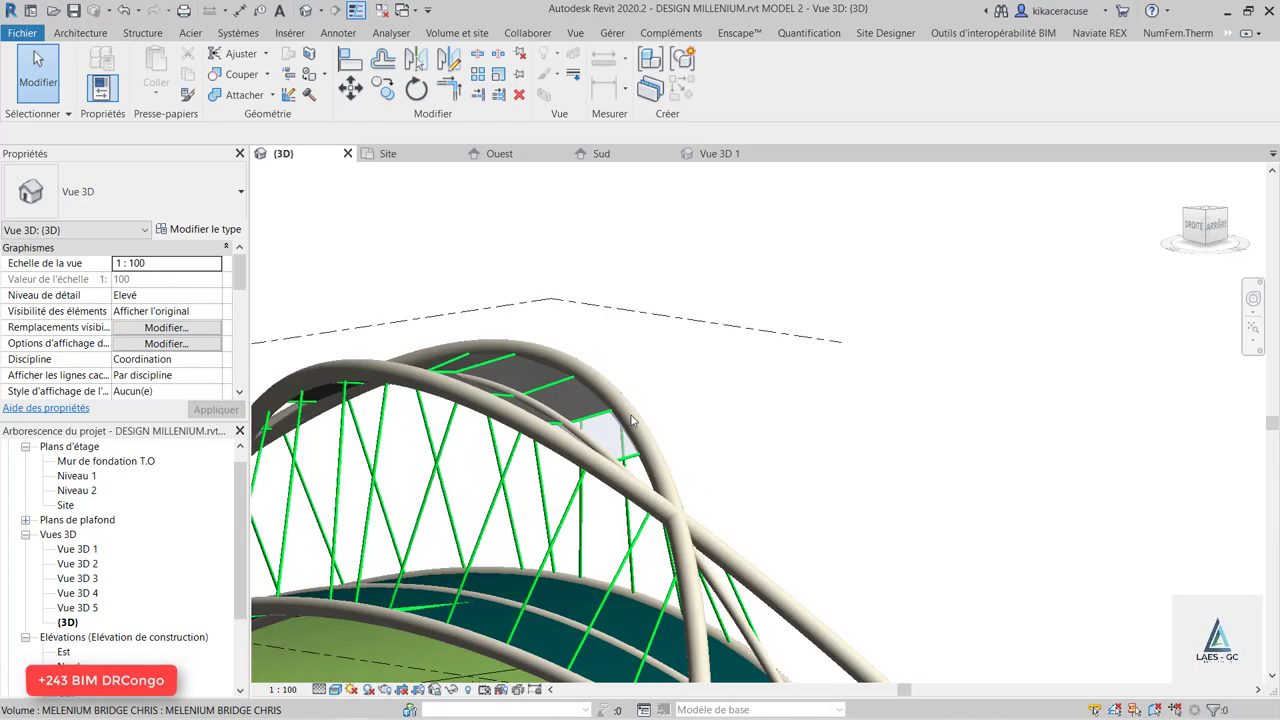
scroll(893, 198, "down", 3)
middle_click_drag(893, 198, 712, 204, "shift")
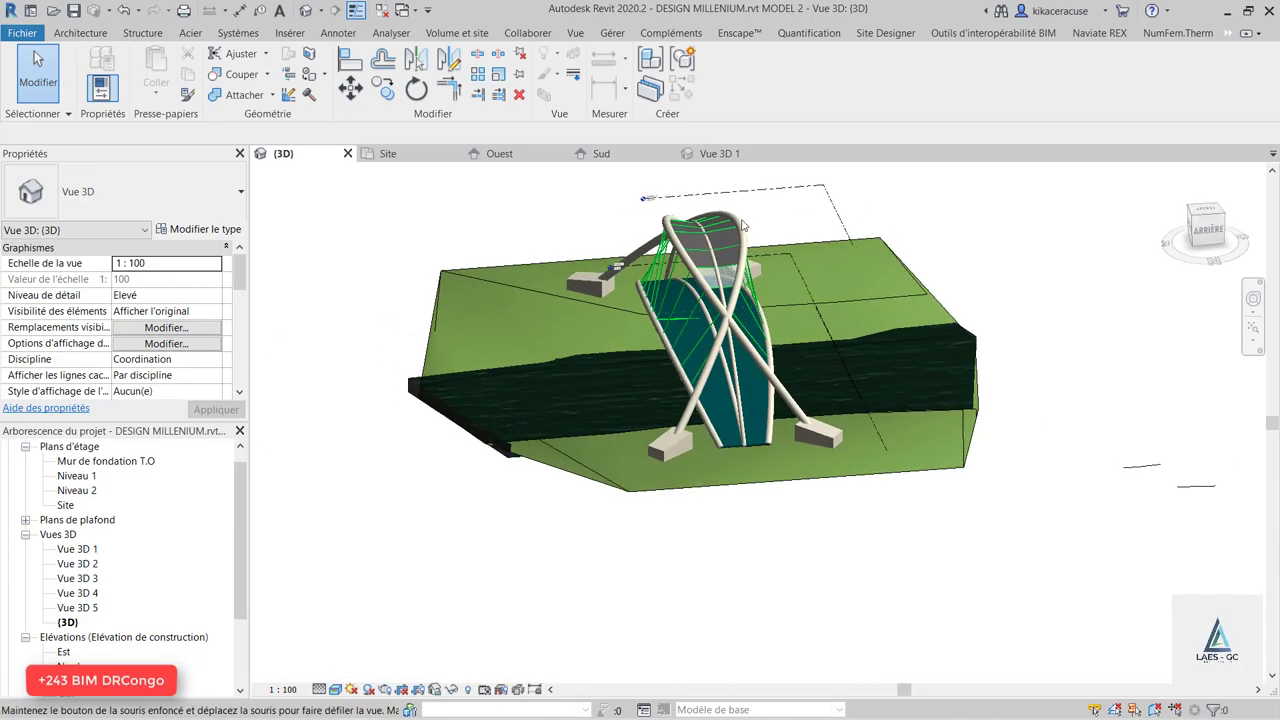
scroll(710, 204, "up", 3)
scroll(712, 204, "up", 2)
scroll(712, 204, "up", 1)
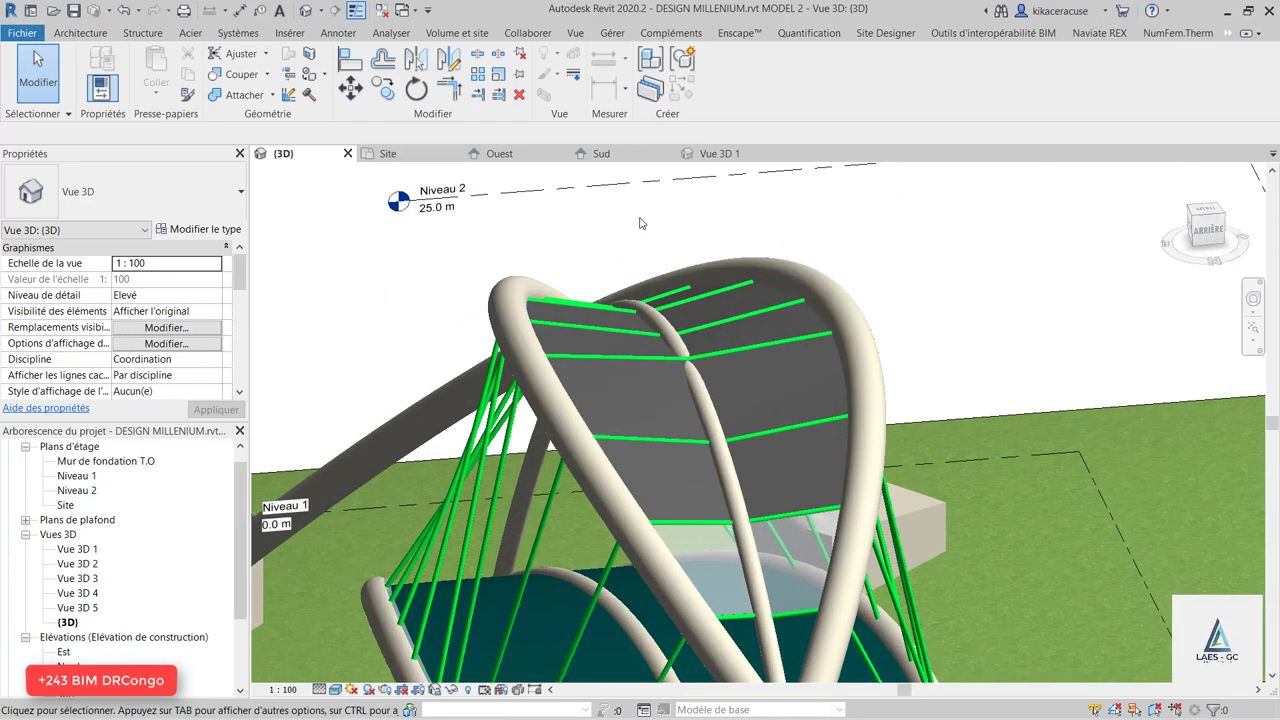
scroll(714, 300, "down", 5)
mouse_move(739, 272)
middle_mouse_down()
mouse_move(714, 326)
mouse_move(849, 278)
middle_mouse_up()
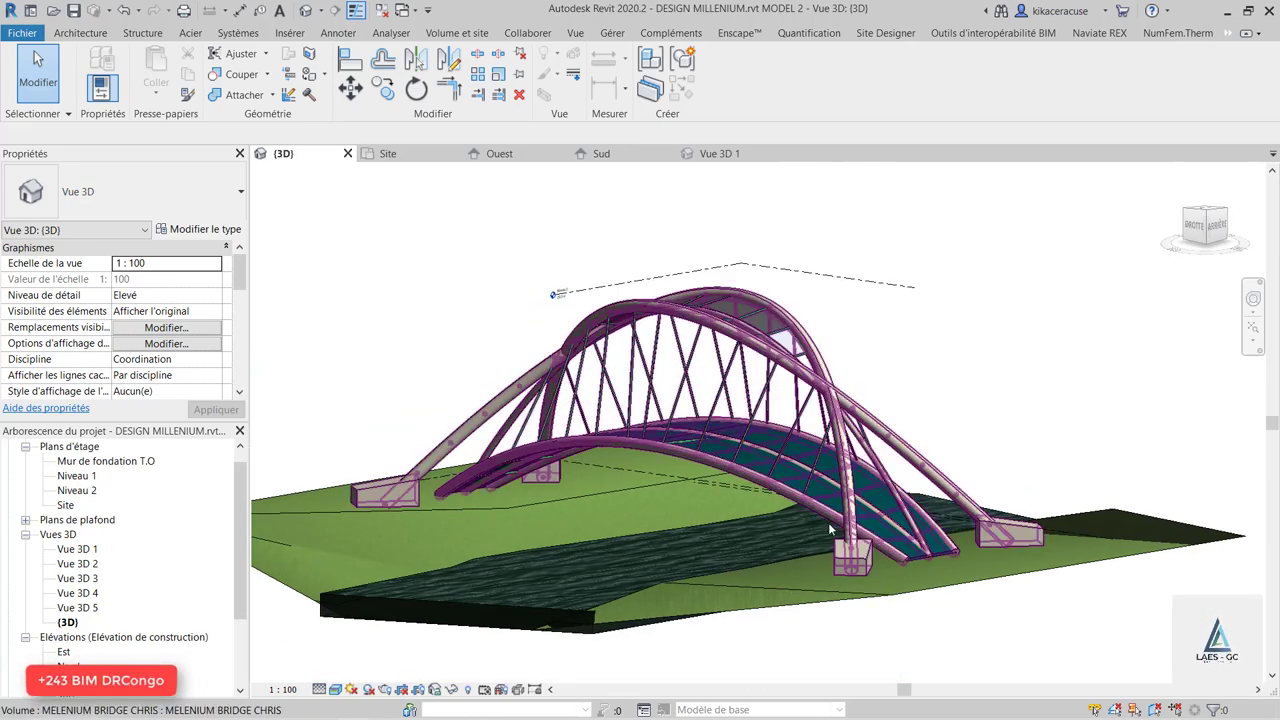
scroll(738, 317, "up", 2)
scroll(738, 317, "up", 1)
scroll(738, 317, "down", 3)
mouse_move(738, 317)
middle_mouse_down("shift")
mouse_move(759, 421)
mouse_move(733, 300)
middle_mouse_up("shift")
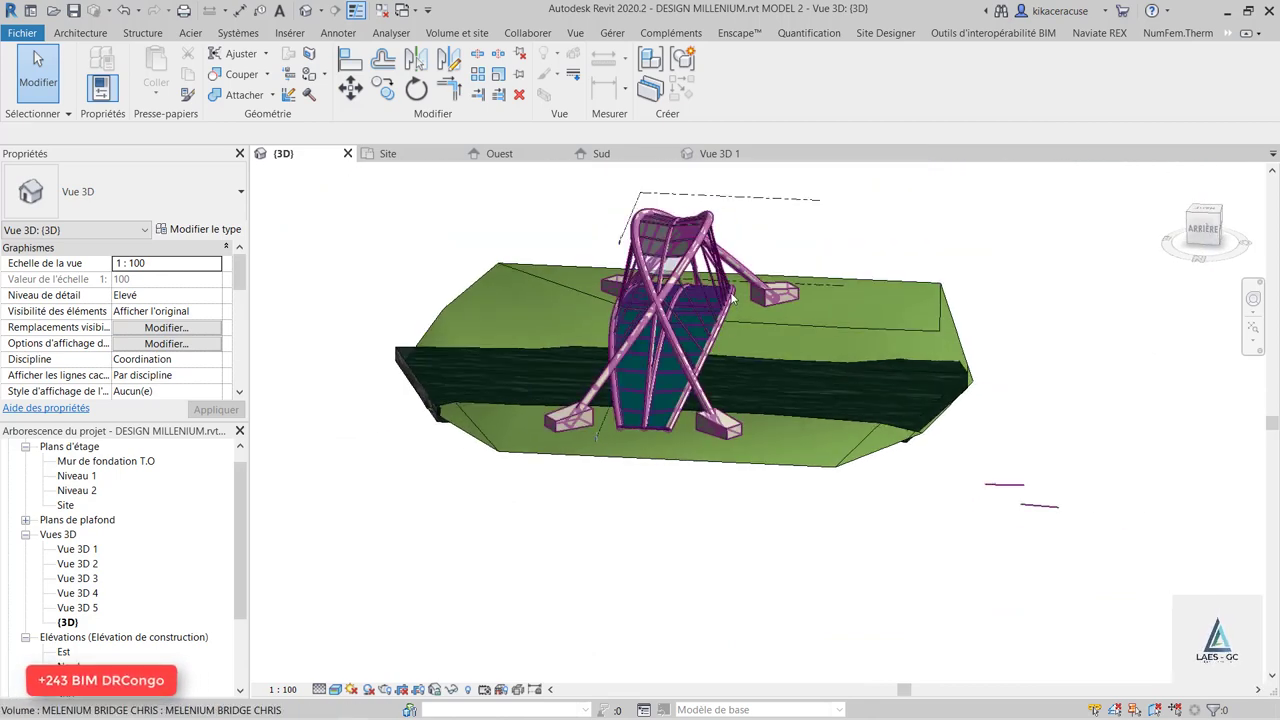
scroll(733, 297, "up", 2)
scroll(733, 297, "up", 2)
scroll(733, 297, "down", 3)
scroll(733, 297, "down", 3)
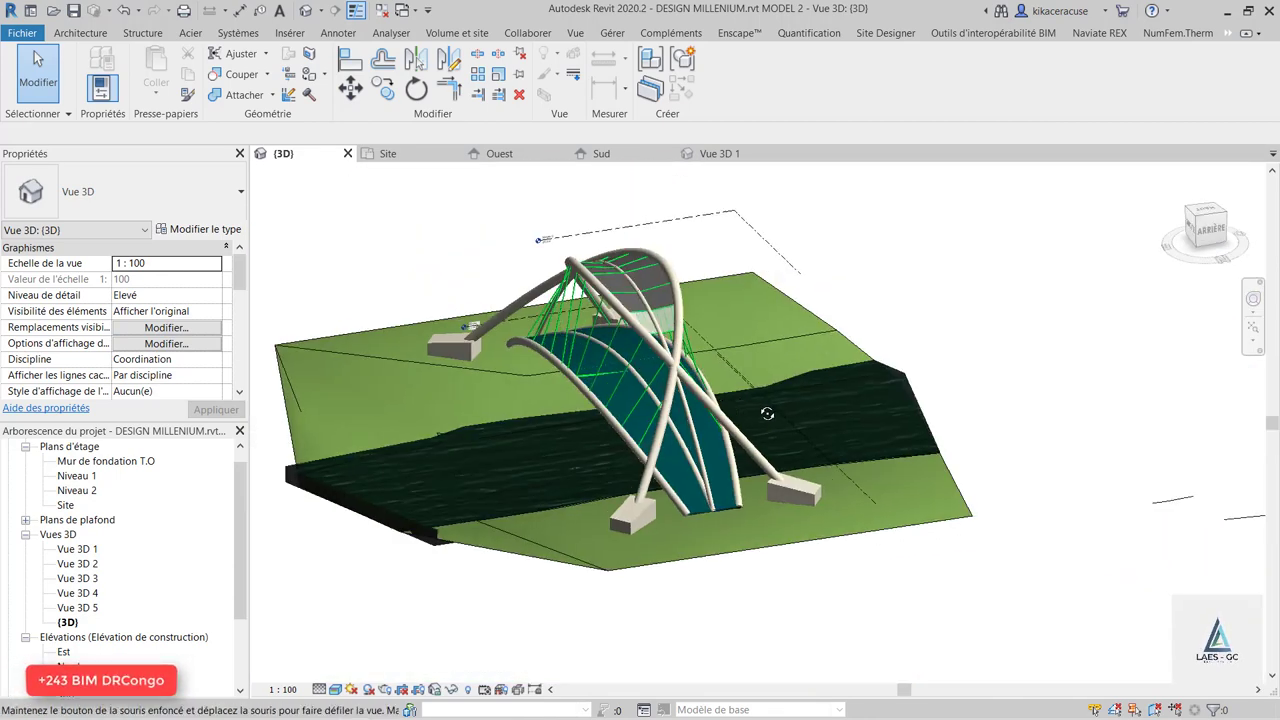
middle_click_drag(733, 297, 738, 405, "shift")
scroll(738, 405, "up", 2)
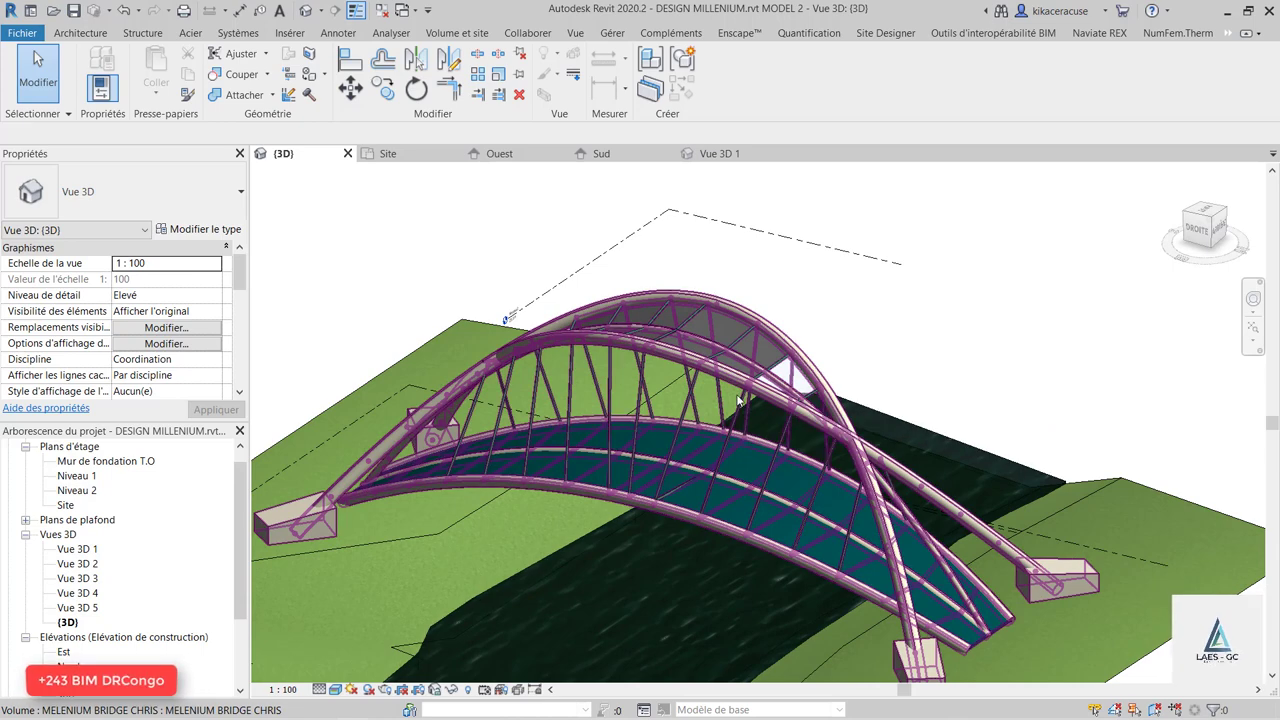
Switch to the bridge family's Vue 3D 1 view and orbit the model from behind and the opposite side.
left_click(731, 153)
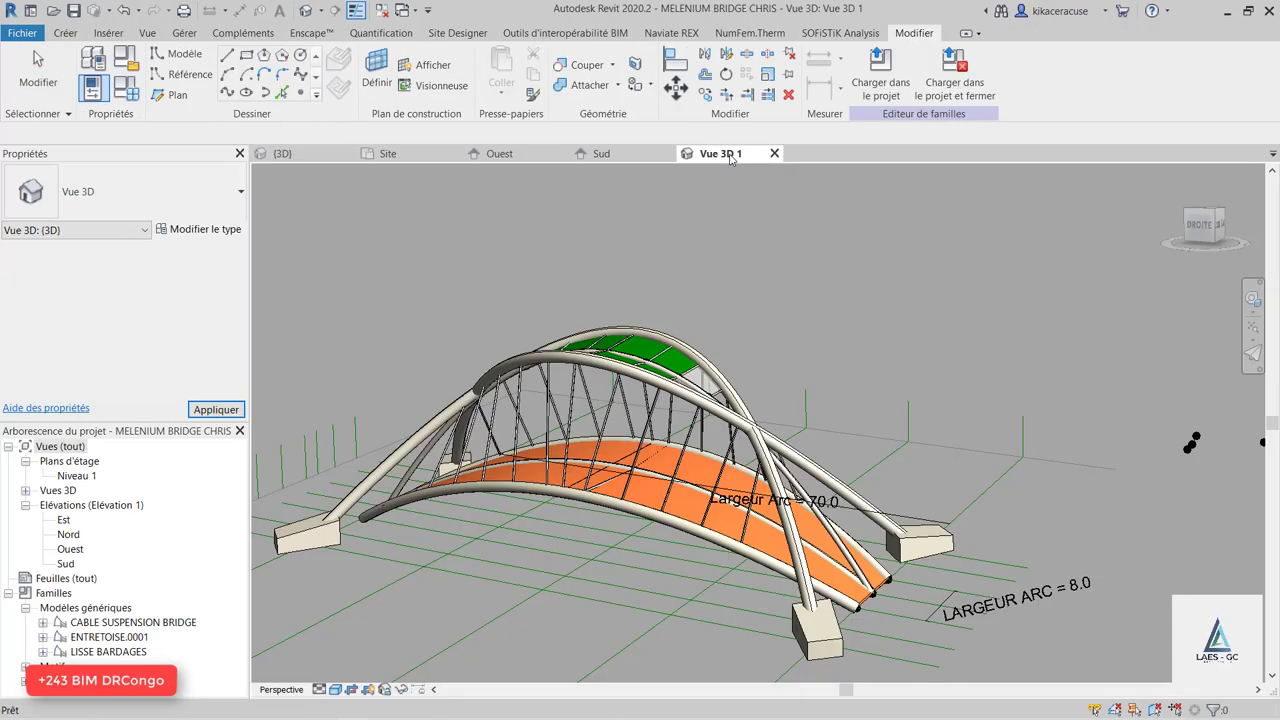
scroll(724, 432, "down", 3)
middle_click_drag(724, 432, 740, 374, "shift")
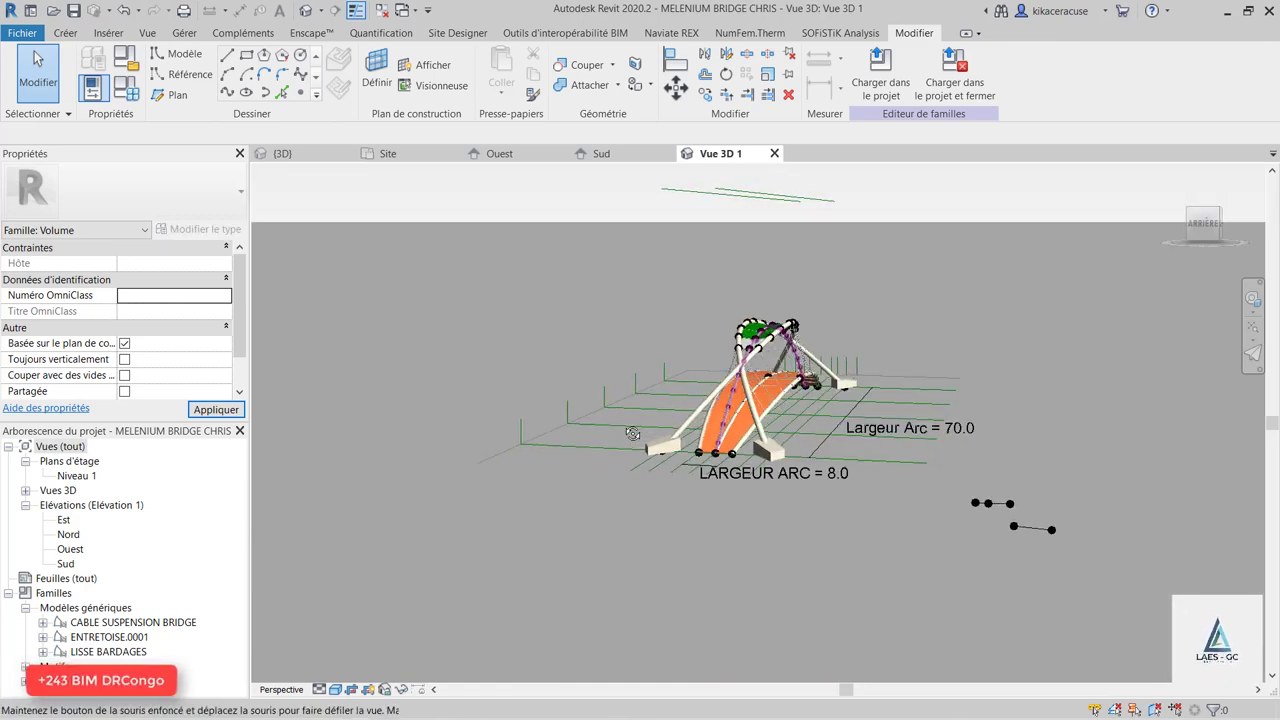
scroll(740, 374, "up", 3)
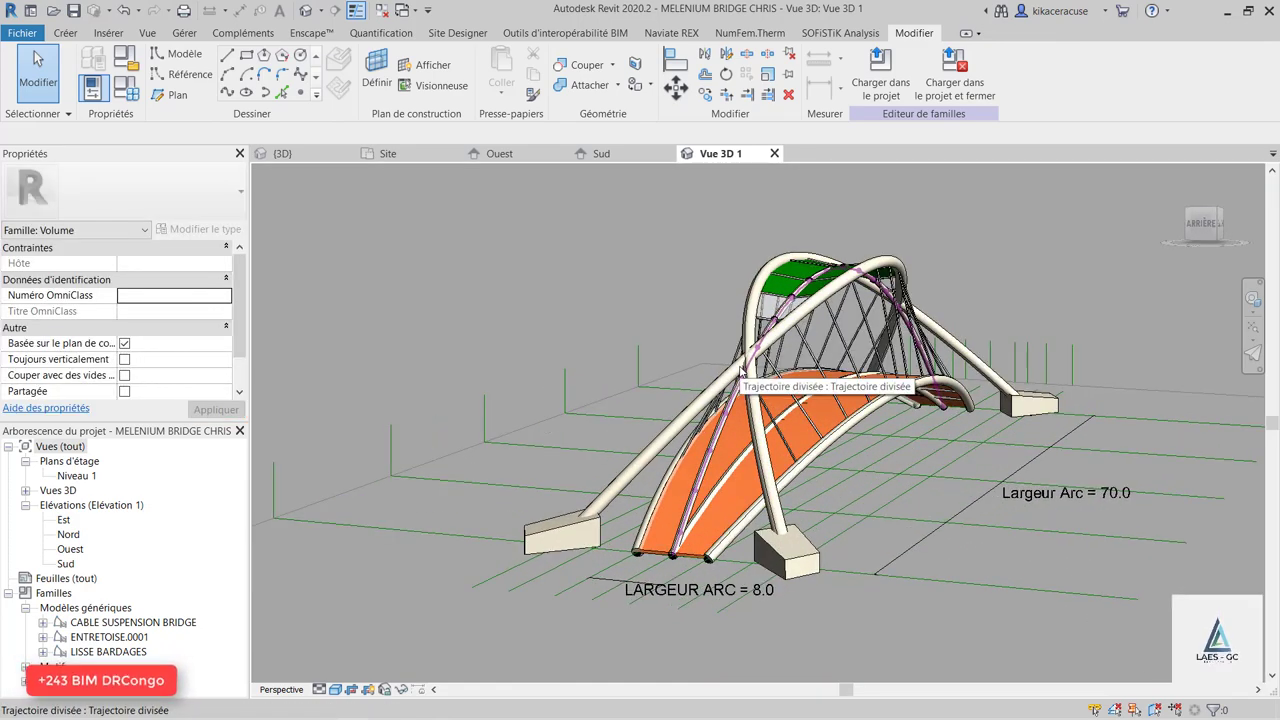
scroll(740, 372, "up", 1)
scroll(660, 339, "up", 2)
scroll(657, 339, "down", 3)
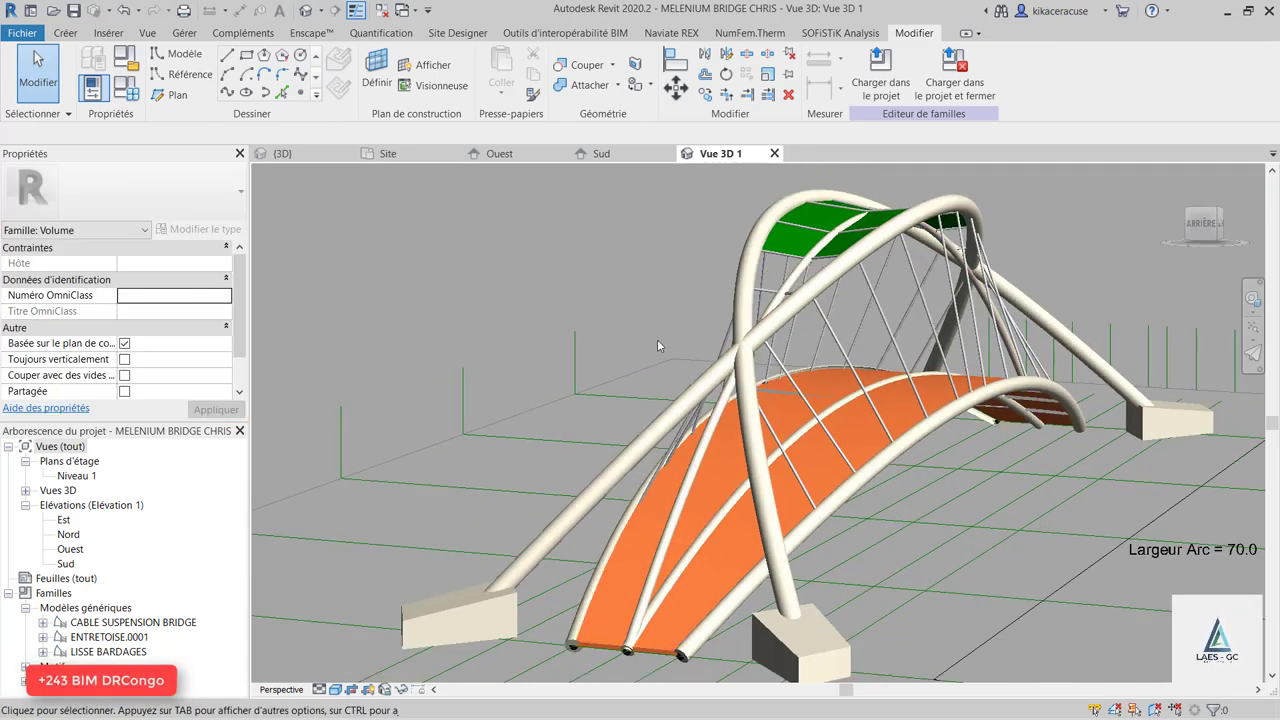
scroll(652, 355, "down", 2)
middle_click_drag(650, 363, 1094, 376, "shift")
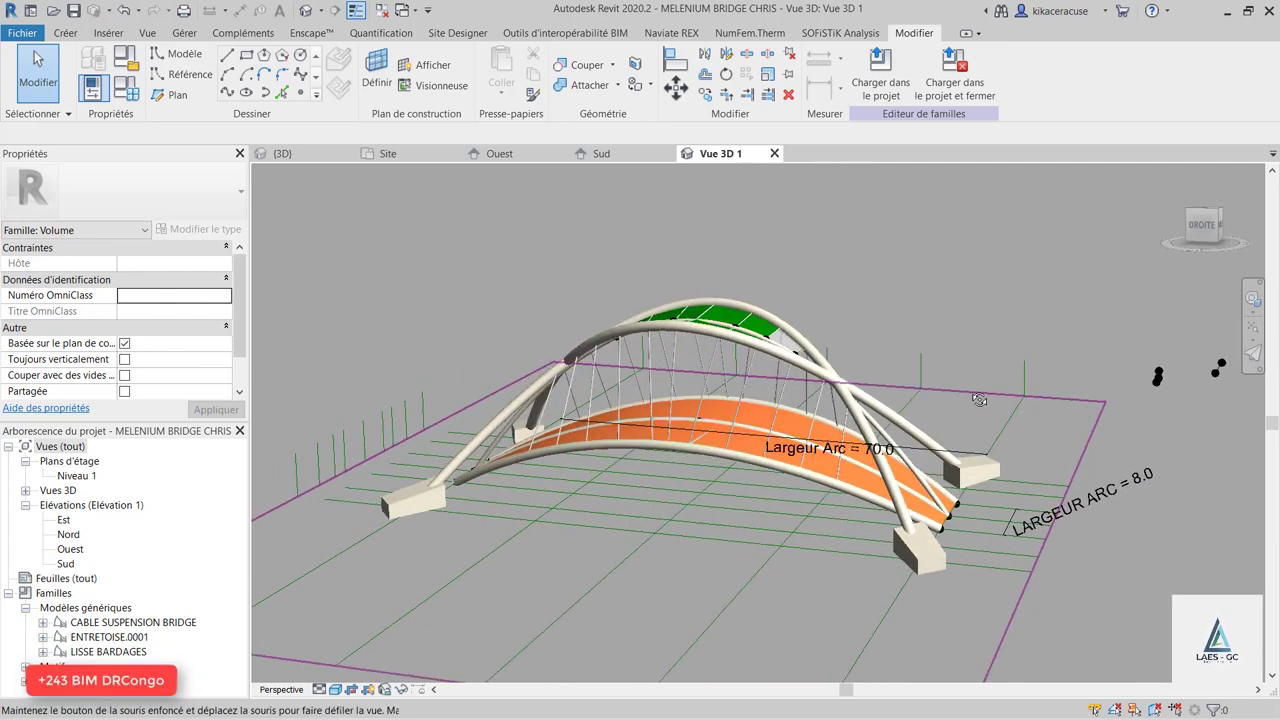
Return to the project's {3D} view and look at the whole bridge from the rear left.
left_click(322, 156)
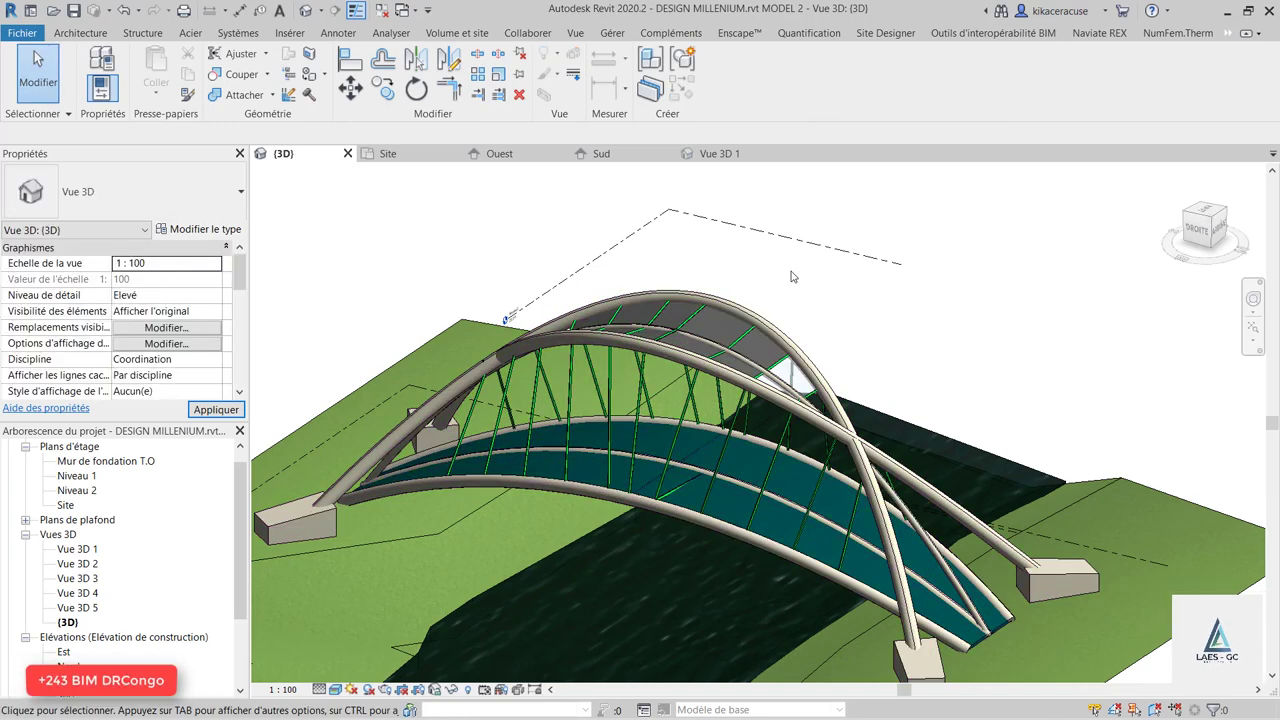
middle_click_drag(567, 352, 436, 336, "shift")
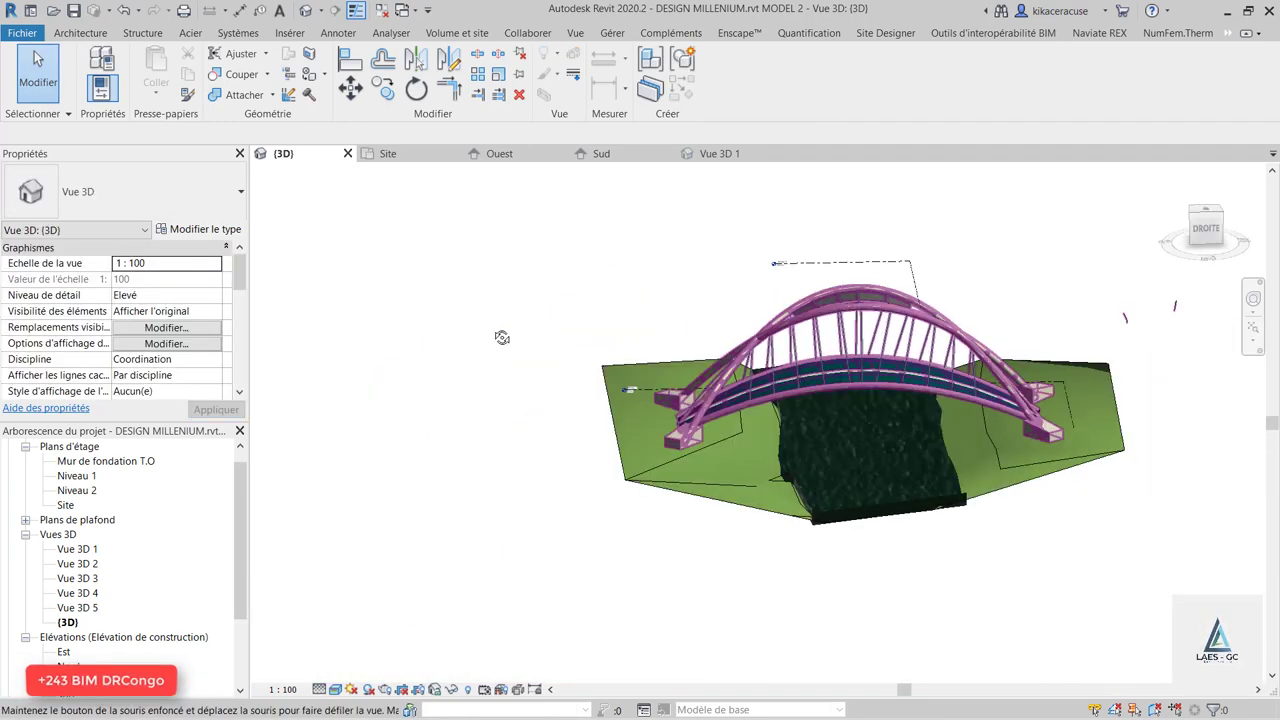
scroll(750, 250, "up", 3)
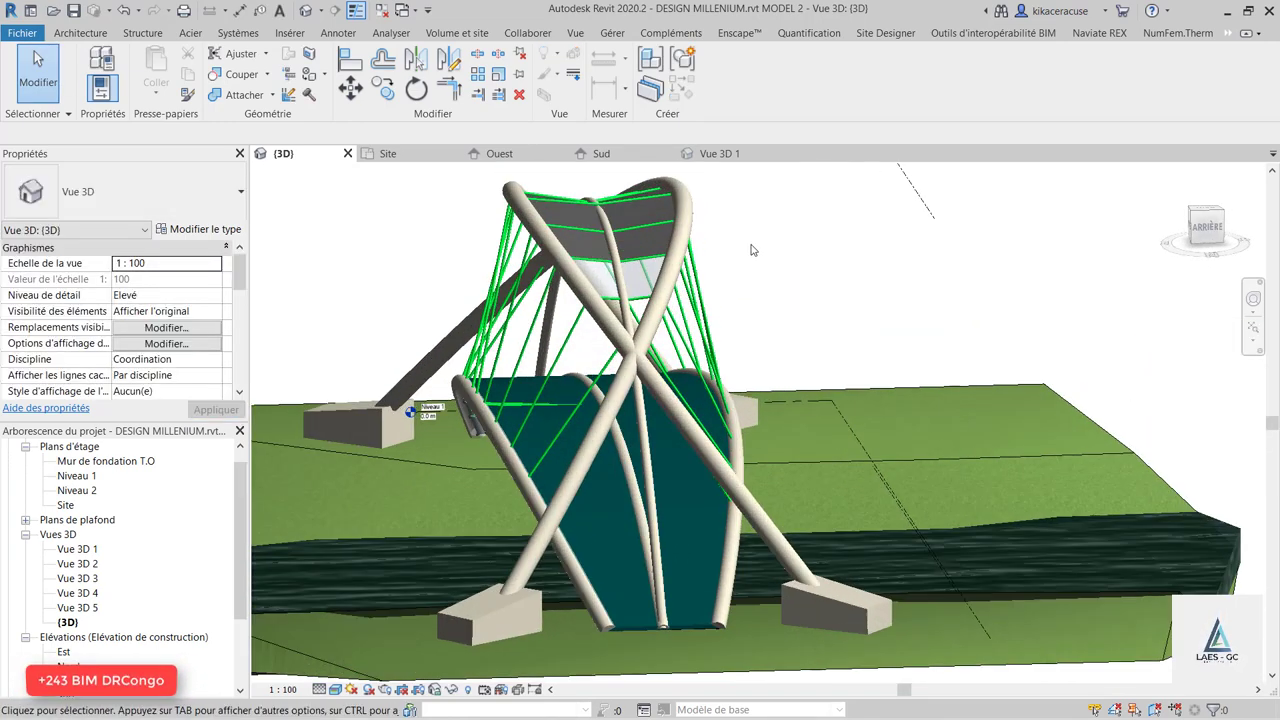
scroll(880, 250, "down", 1)
scroll(886, 250, "down", 3)
middle_click_drag(886, 250, 860, 280, "shift")
scroll(860, 280, "down", 2)
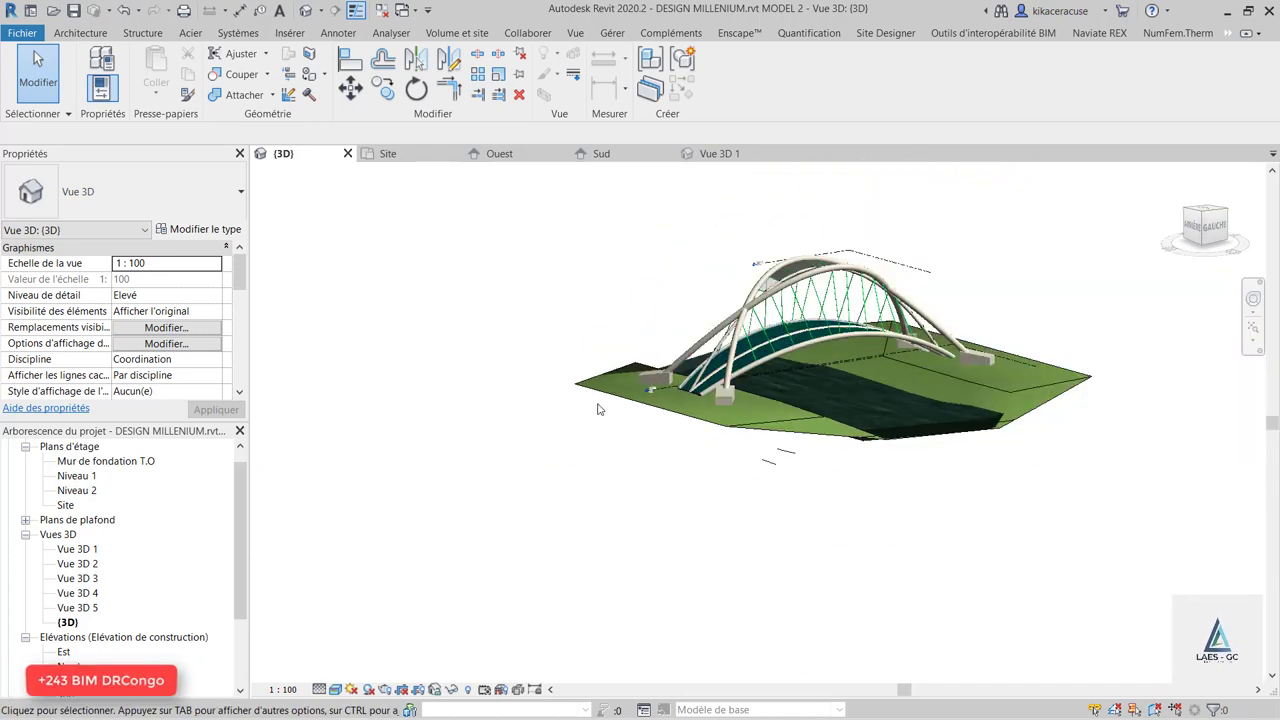
scroll(860, 280, "up", 2)
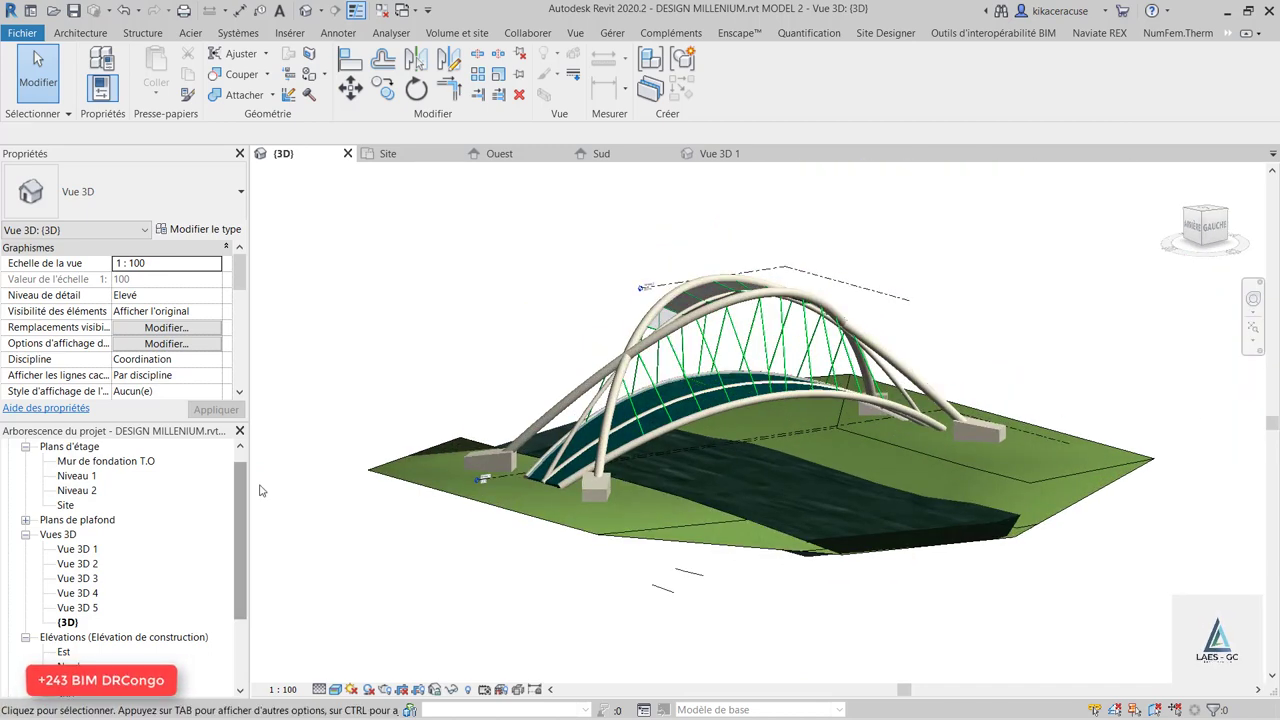
Open the saved views Vue 3D 1 through Vue 3D 5 in turn, ending back on Vue 3D 4.
double_click(78, 549)
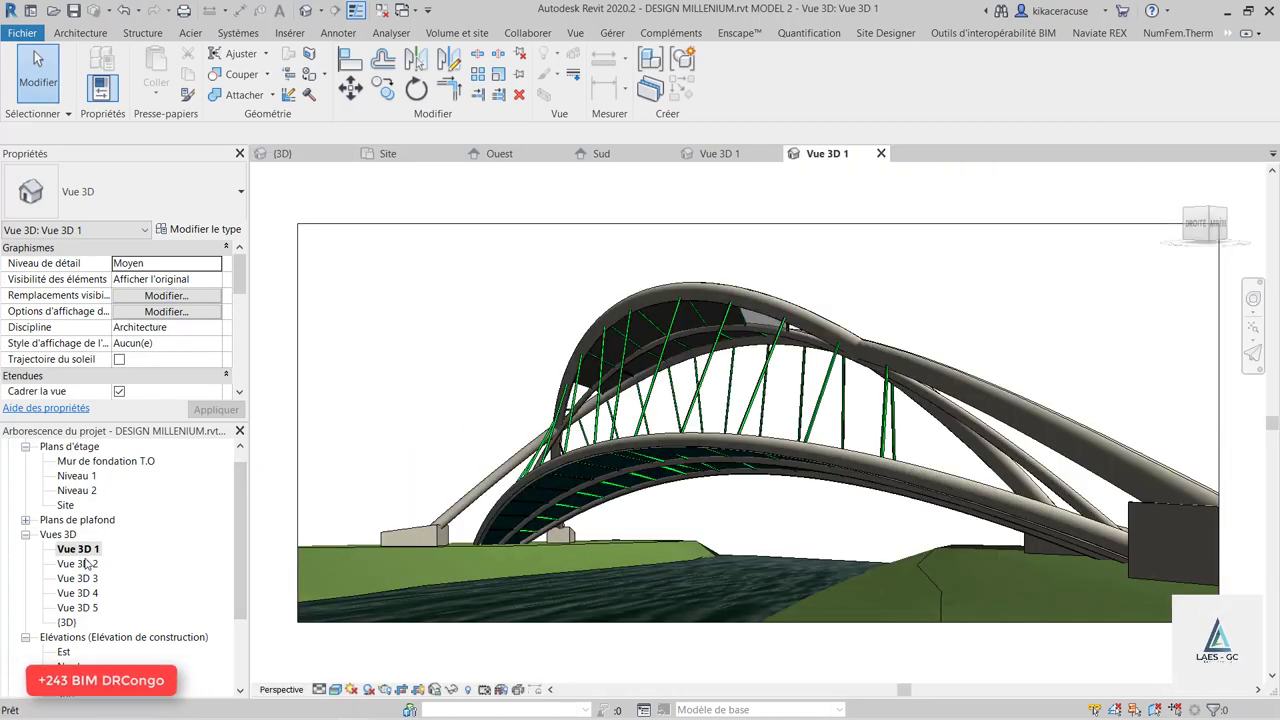
double_click(77, 564)
double_click(77, 578)
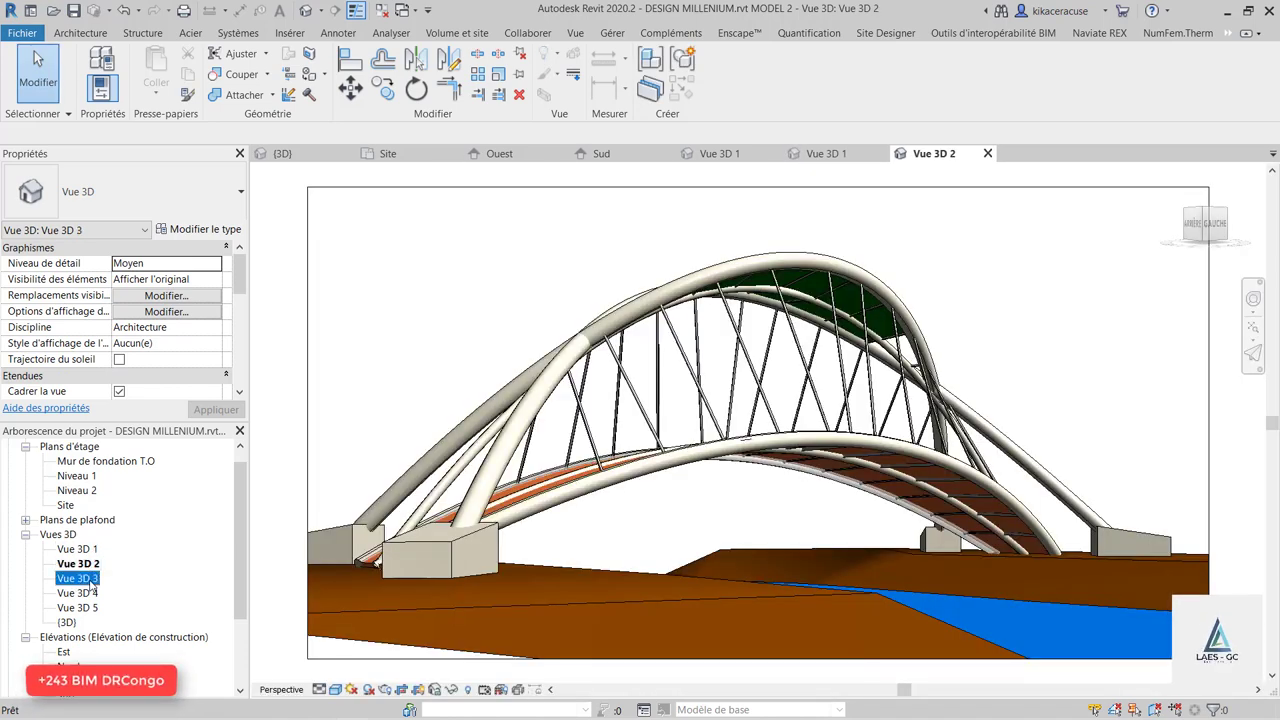
double_click(88, 593)
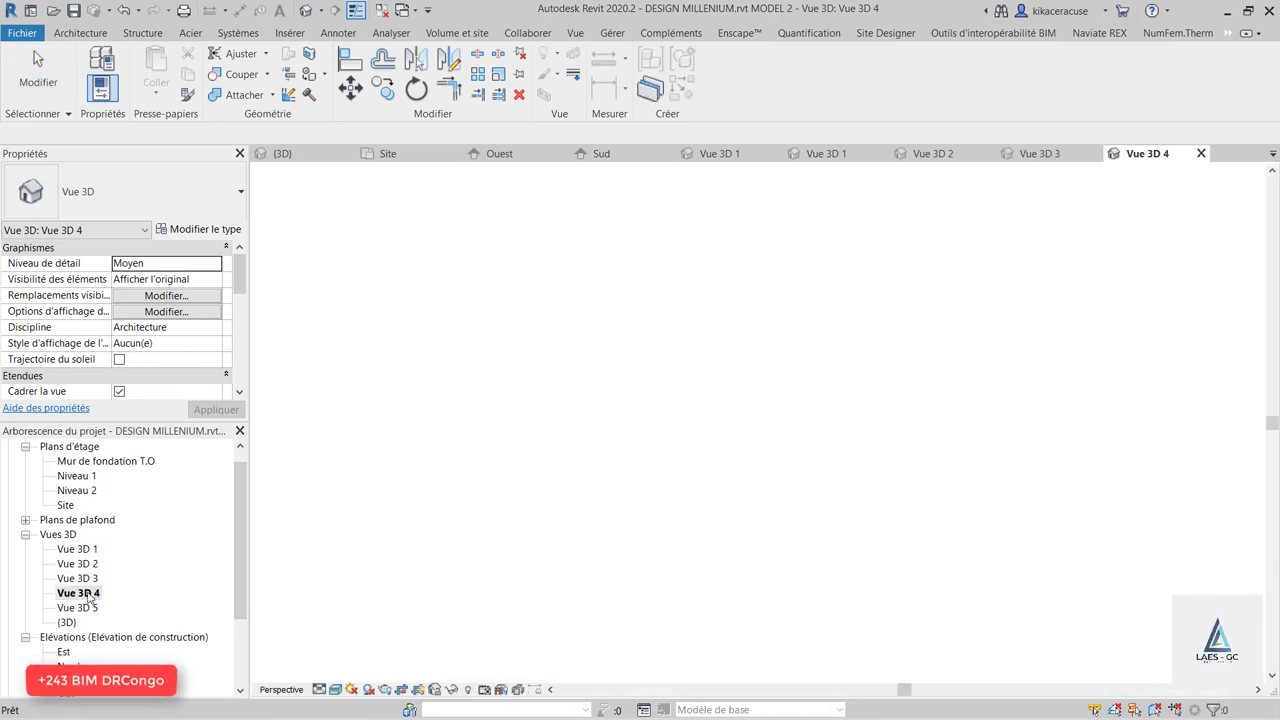
double_click(88, 607)
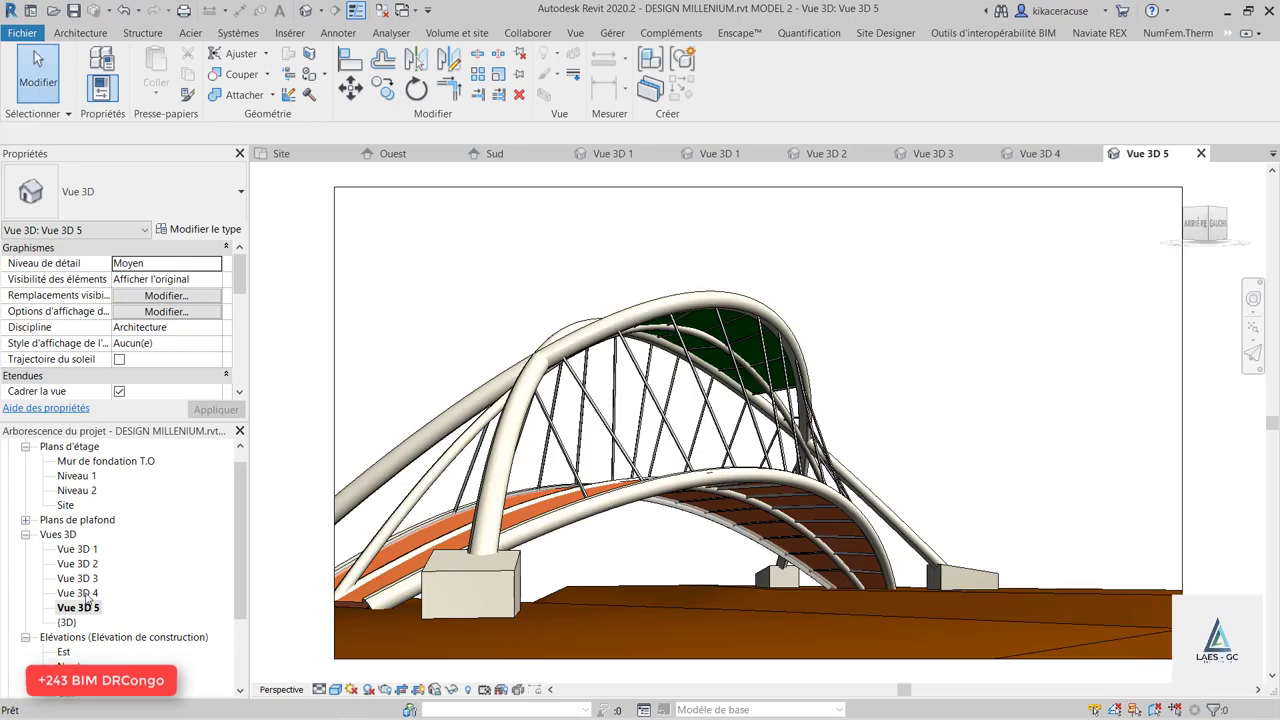
left_click(87, 596)
double_click(87, 596)
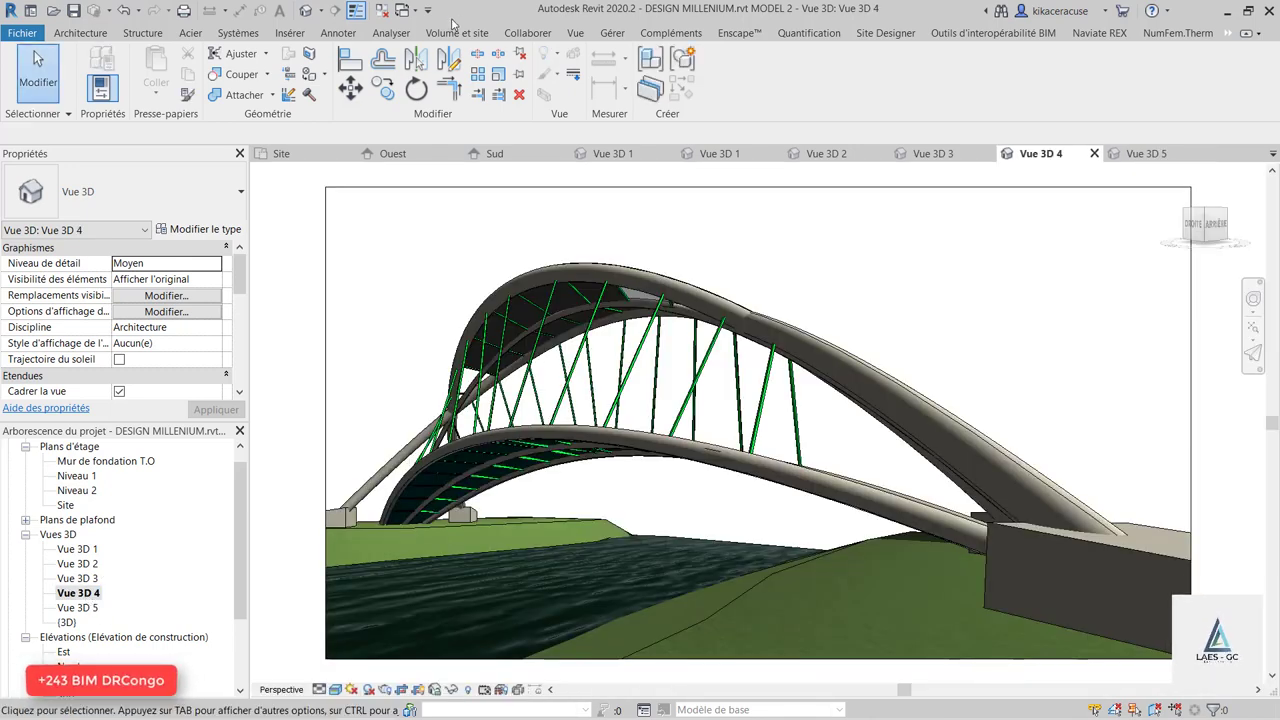
Switch to the default 3D view, zoom in on the bridge, then return to the Home start page.
left_click(318, 10)
left_click(345, 32)
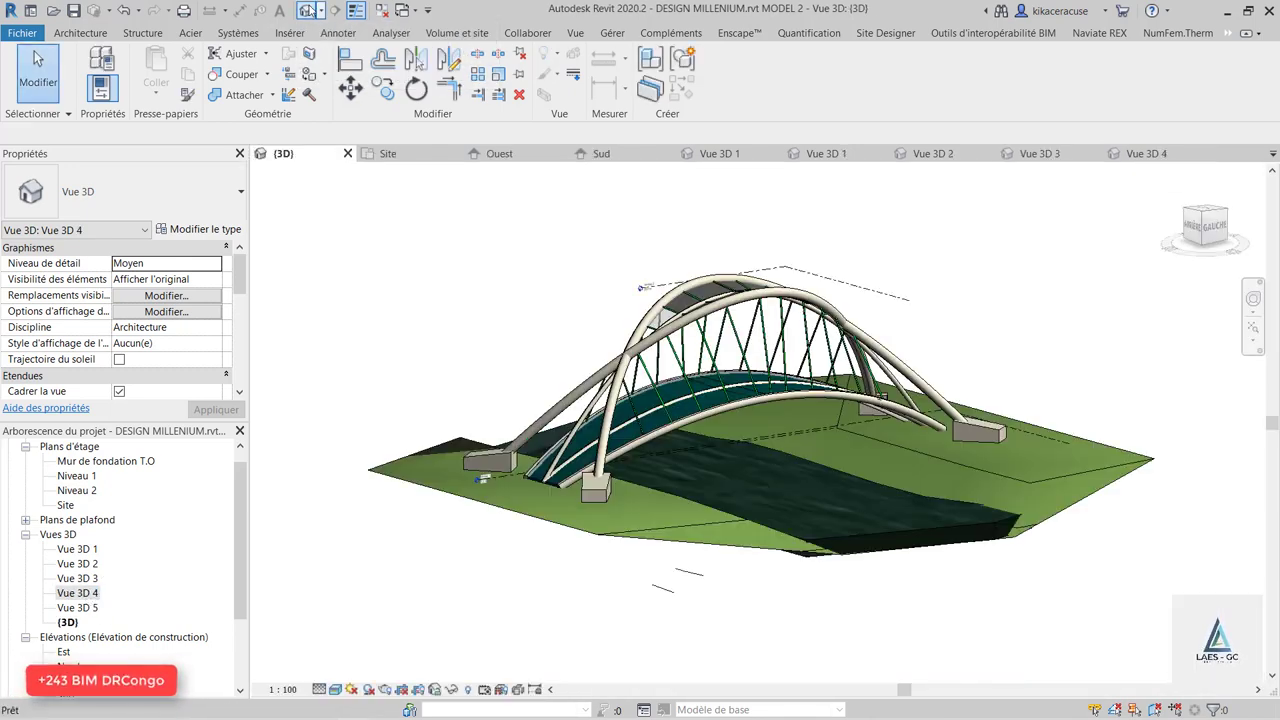
scroll(810, 303, "up", 2)
scroll(810, 303, "up", 1)
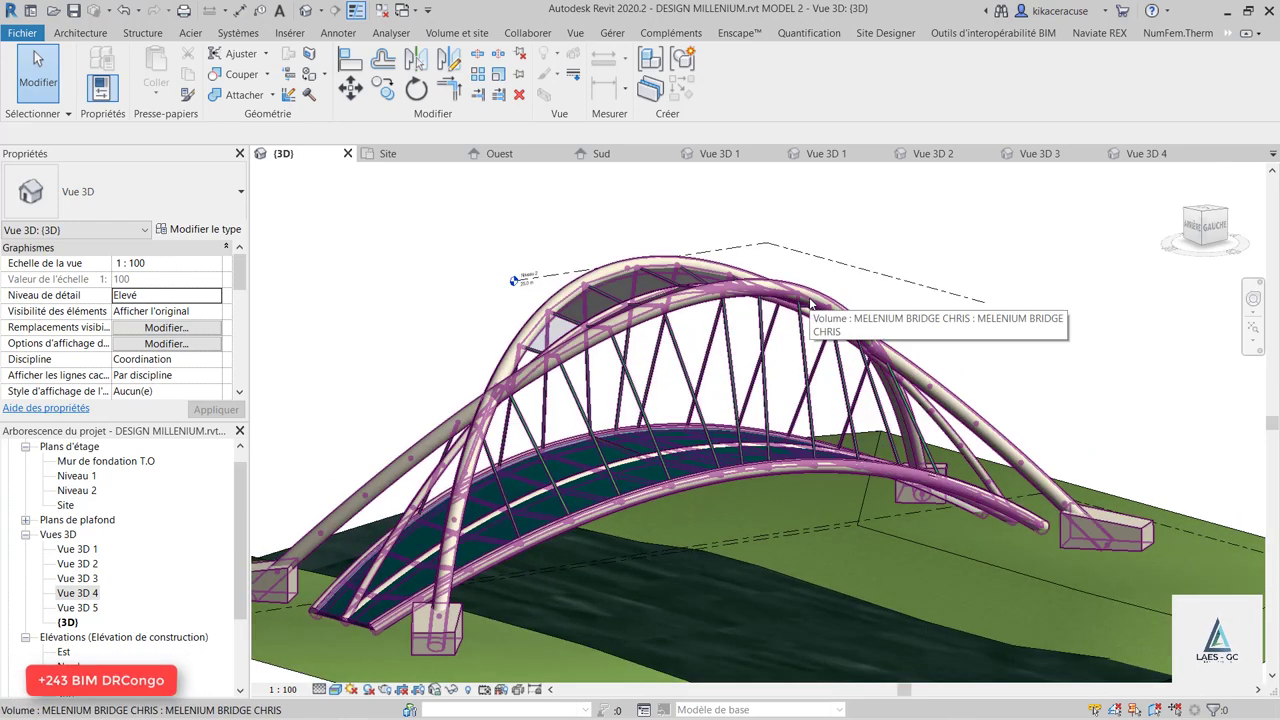
key("ctrl+d")
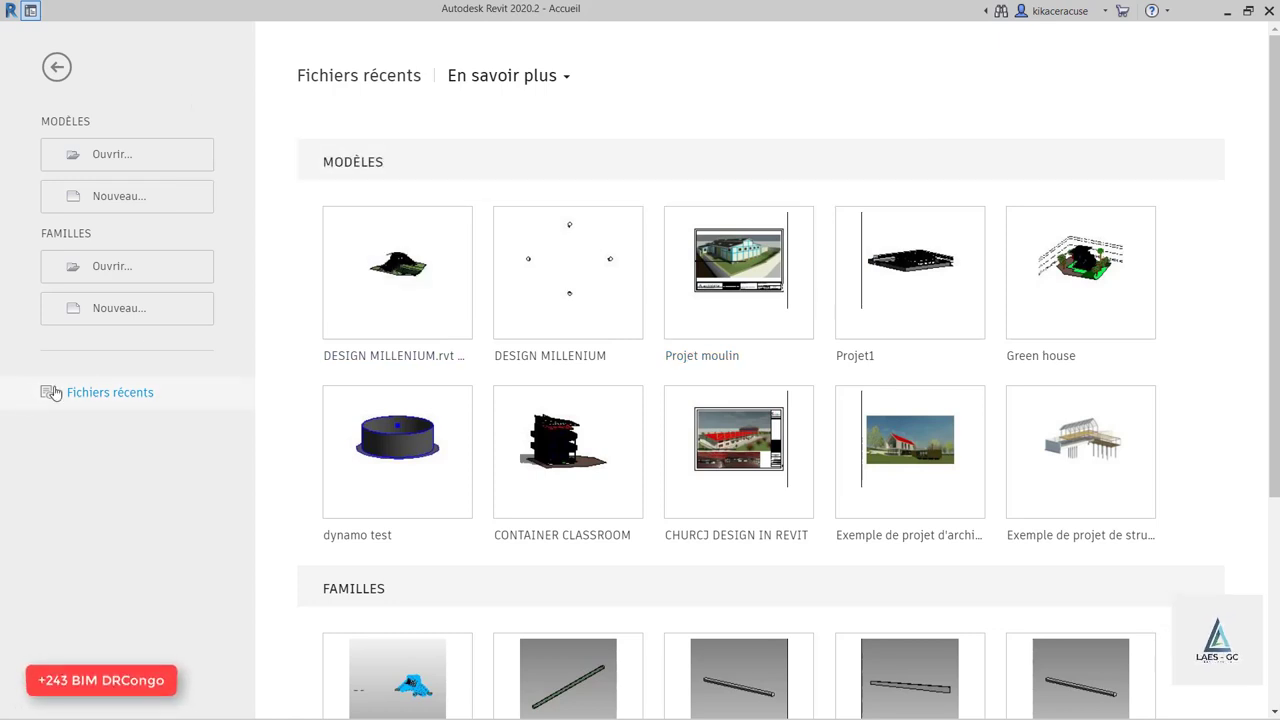
Cancel the new project and create a family from the Volume conceptuel > Volume métrique.rft template.
left_click(142, 200)
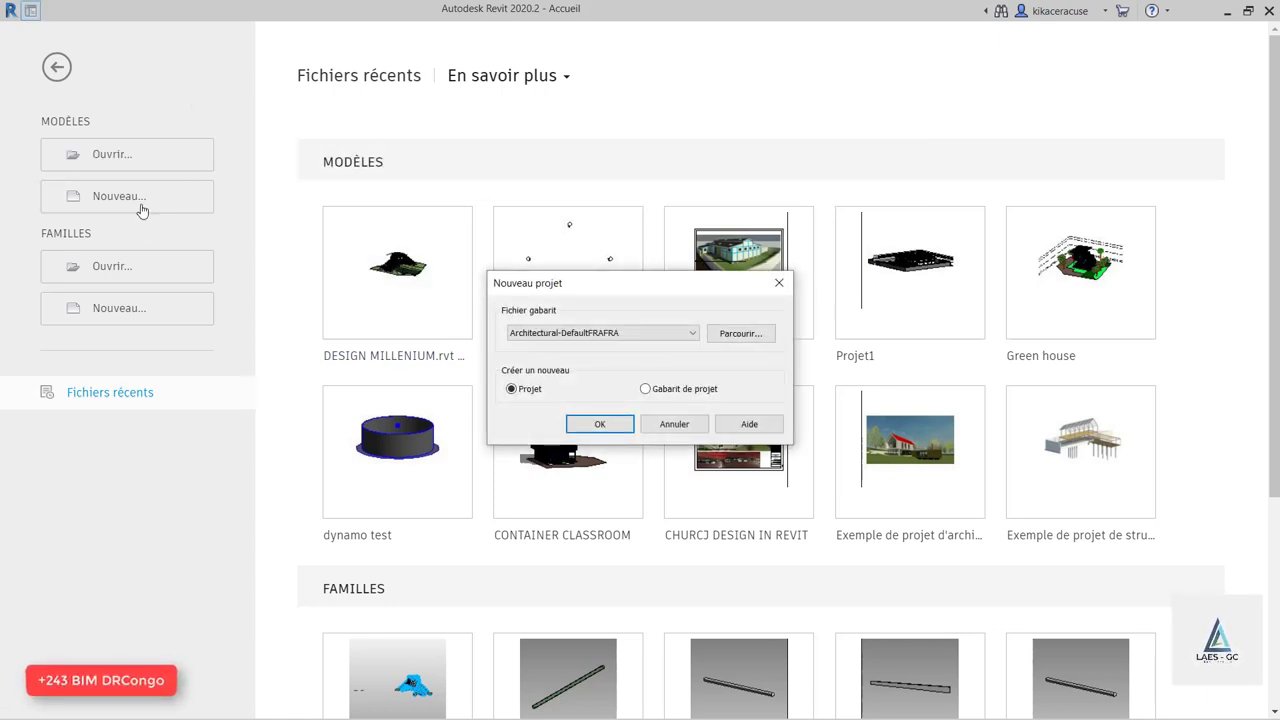
left_click(780, 284)
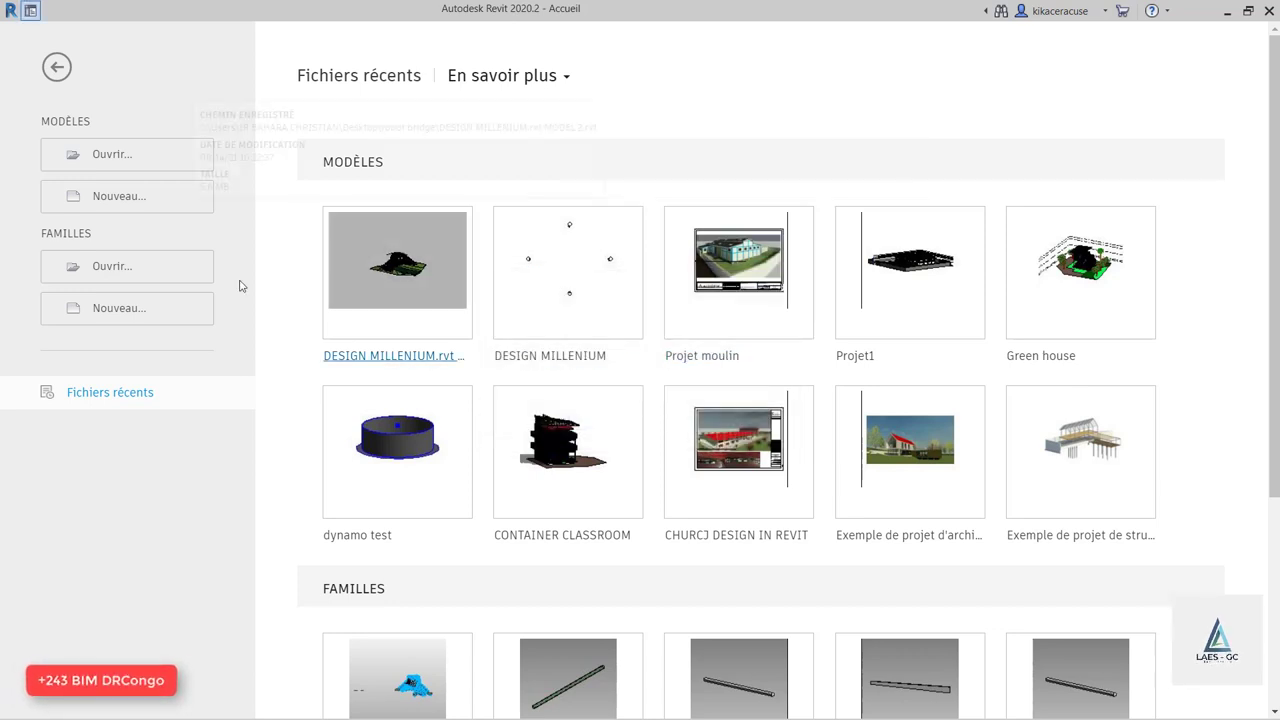
left_click(107, 320)
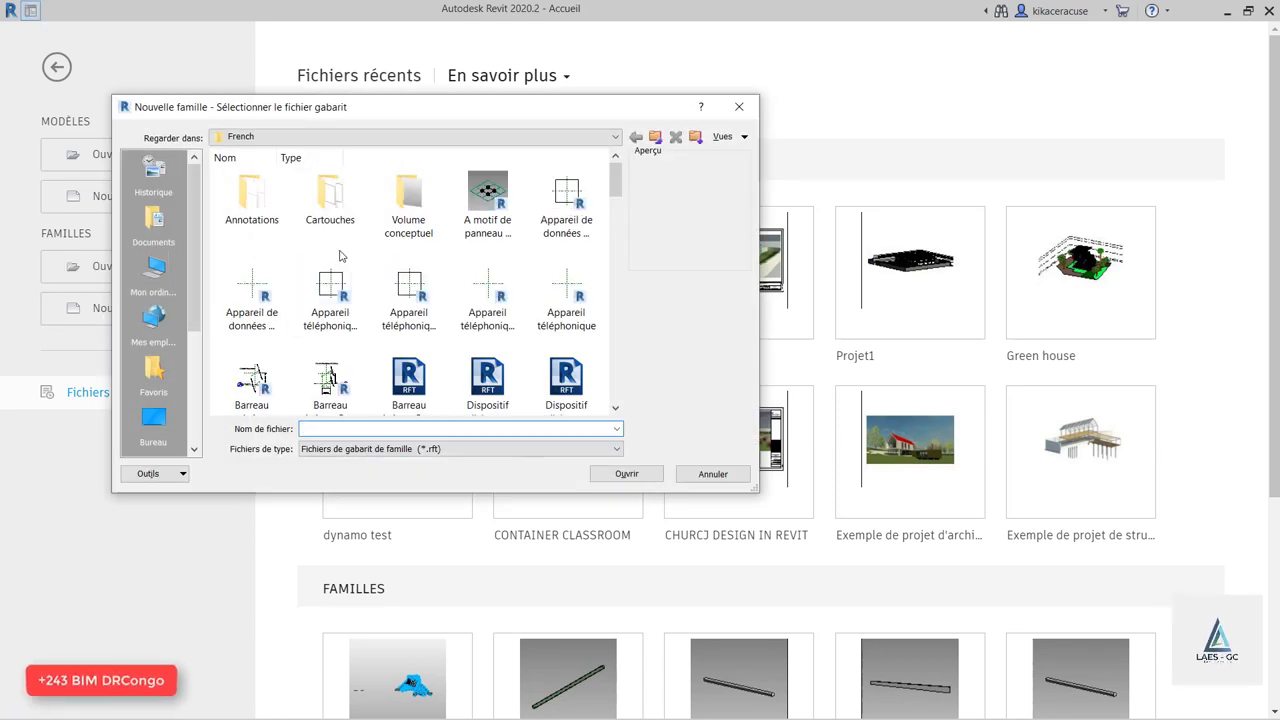
double_click(408, 200)
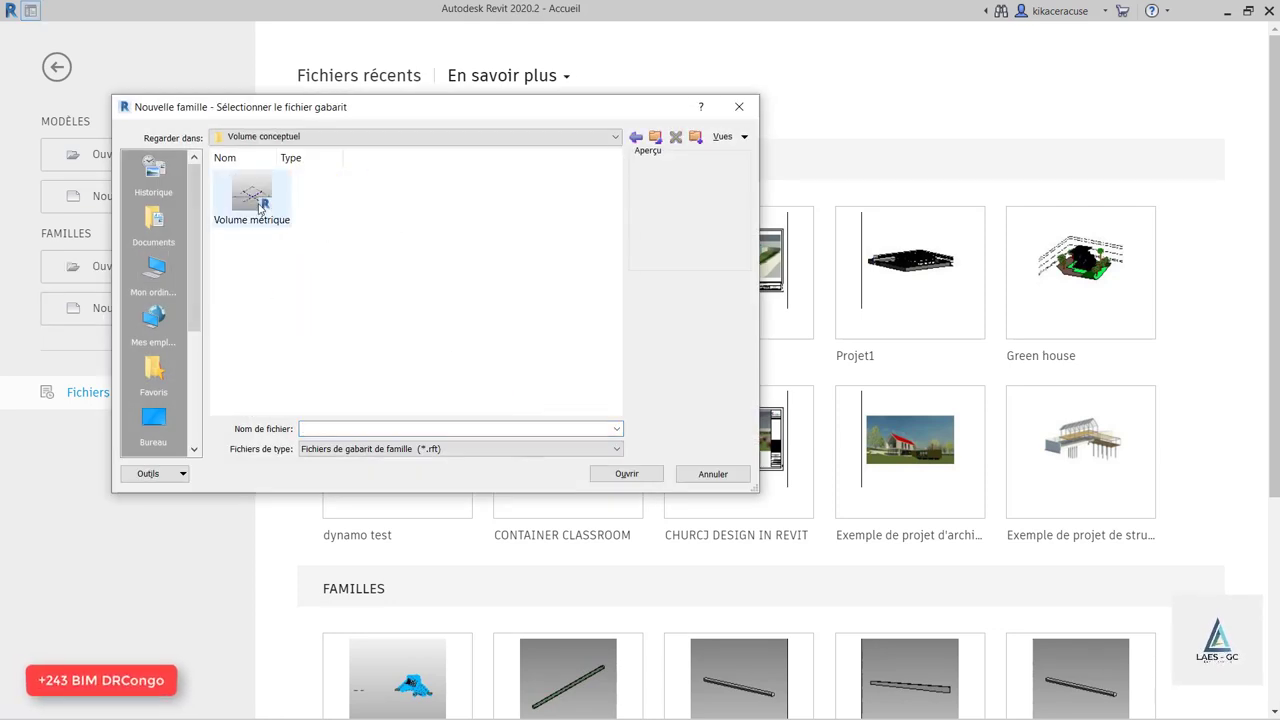
left_click(251, 200)
left_click(627, 474)
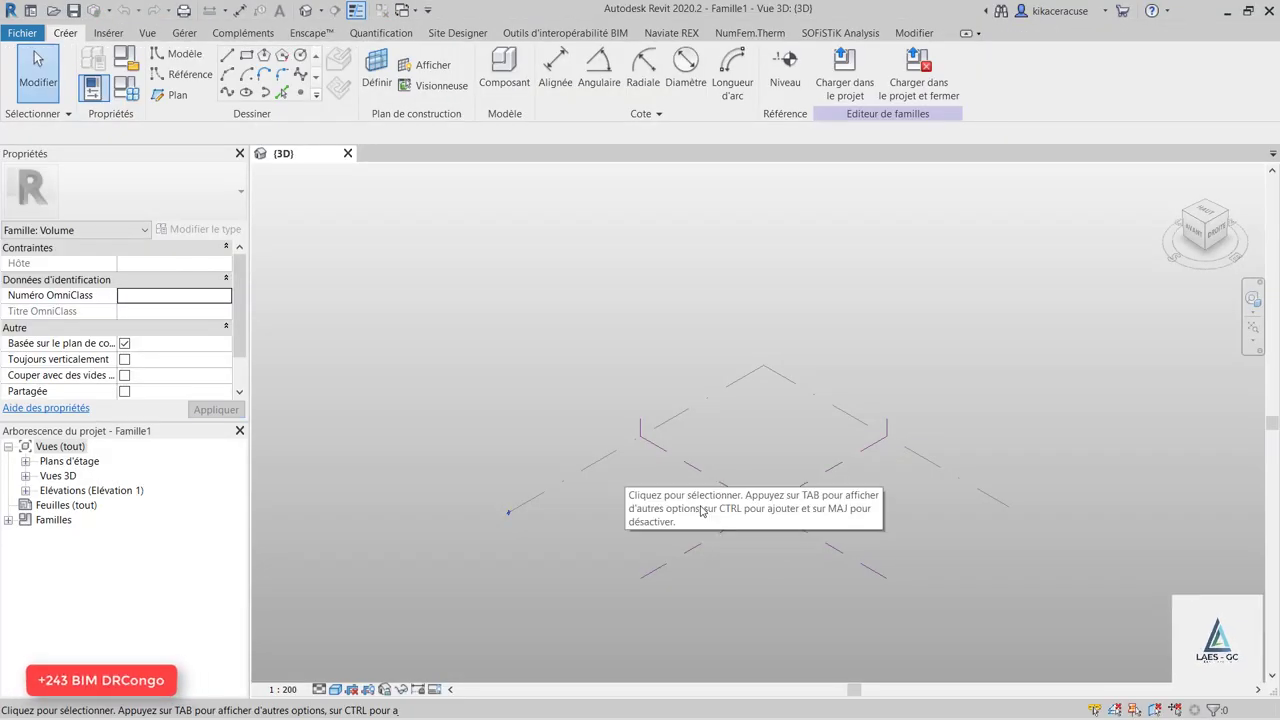
Using UN, set length units to metres rounded to 1 decimal with the m symbol and no trailing zeros.
key("u")
key("n")
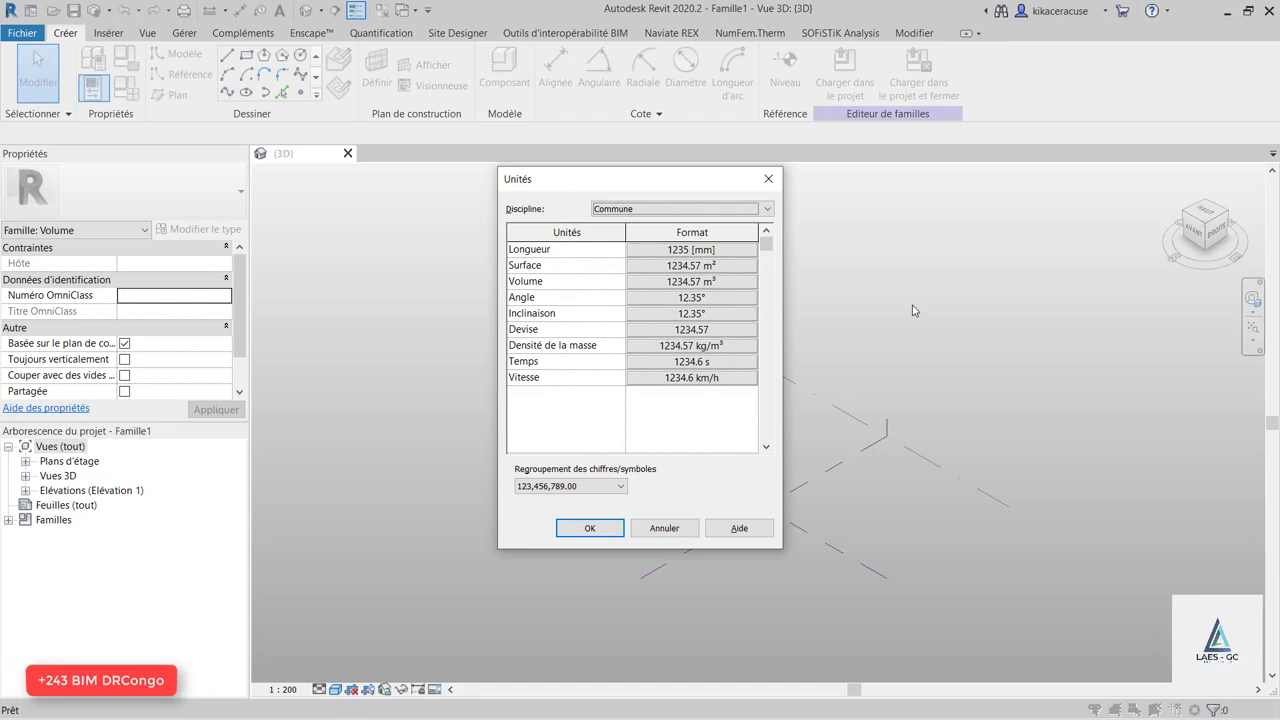
left_click(661, 252)
left_click(658, 285)
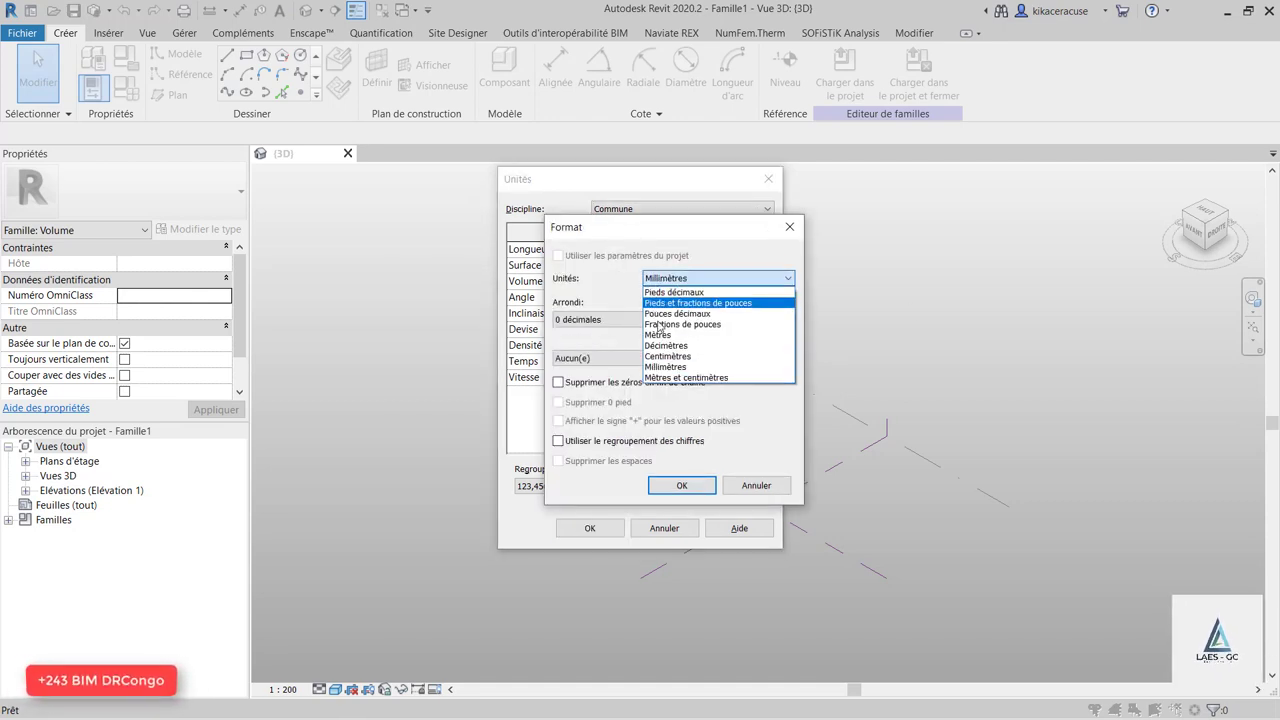
left_click(665, 321)
left_click(603, 319)
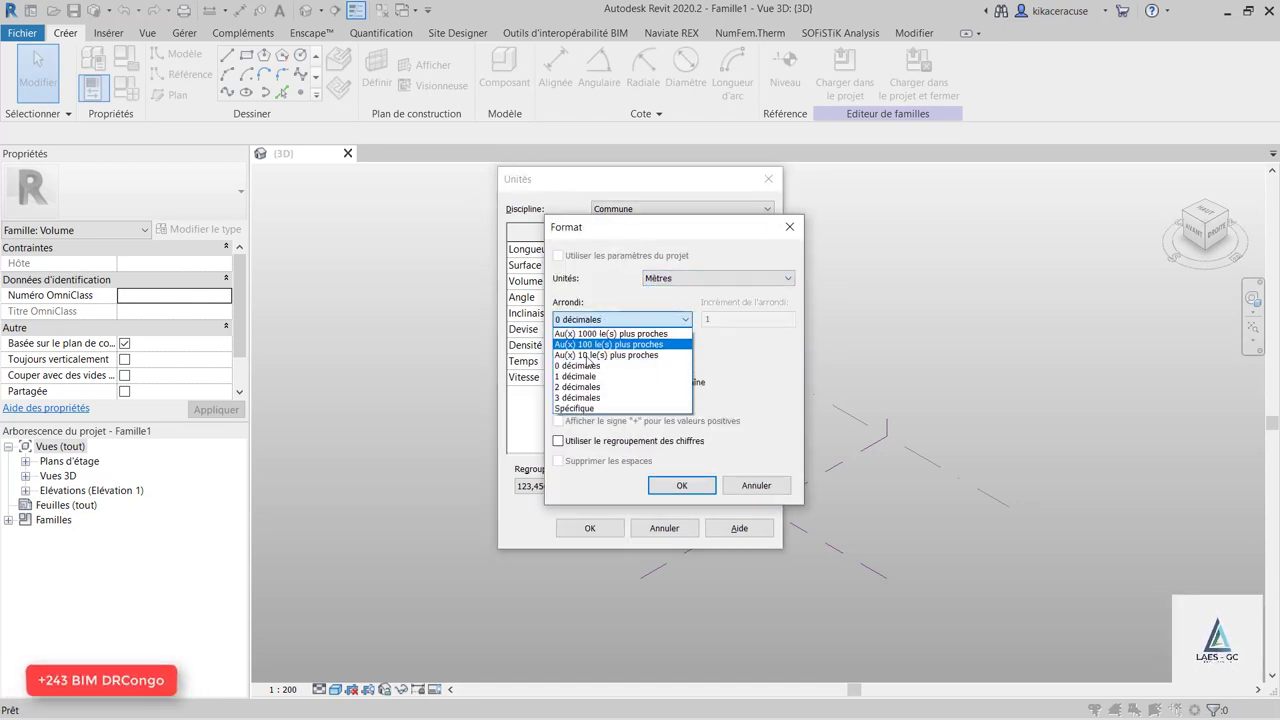
left_click(590, 376)
left_click(596, 364)
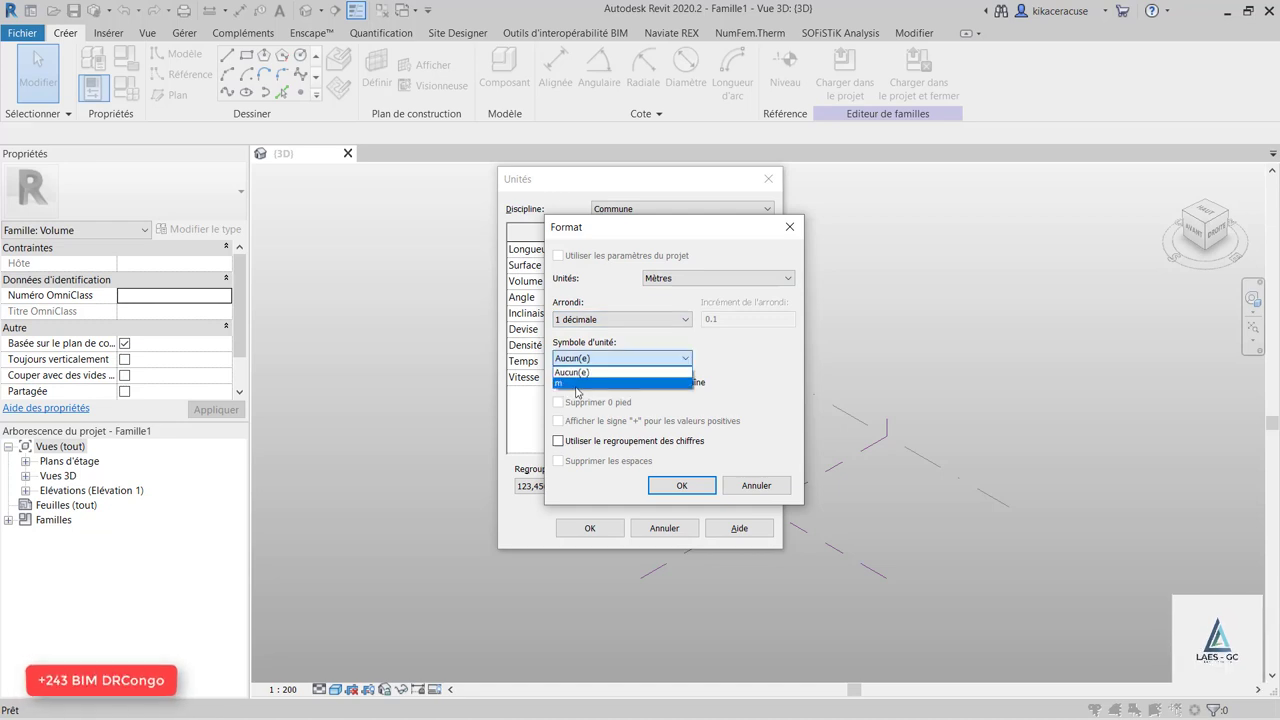
left_click(580, 387)
left_click(558, 382)
left_click(679, 485)
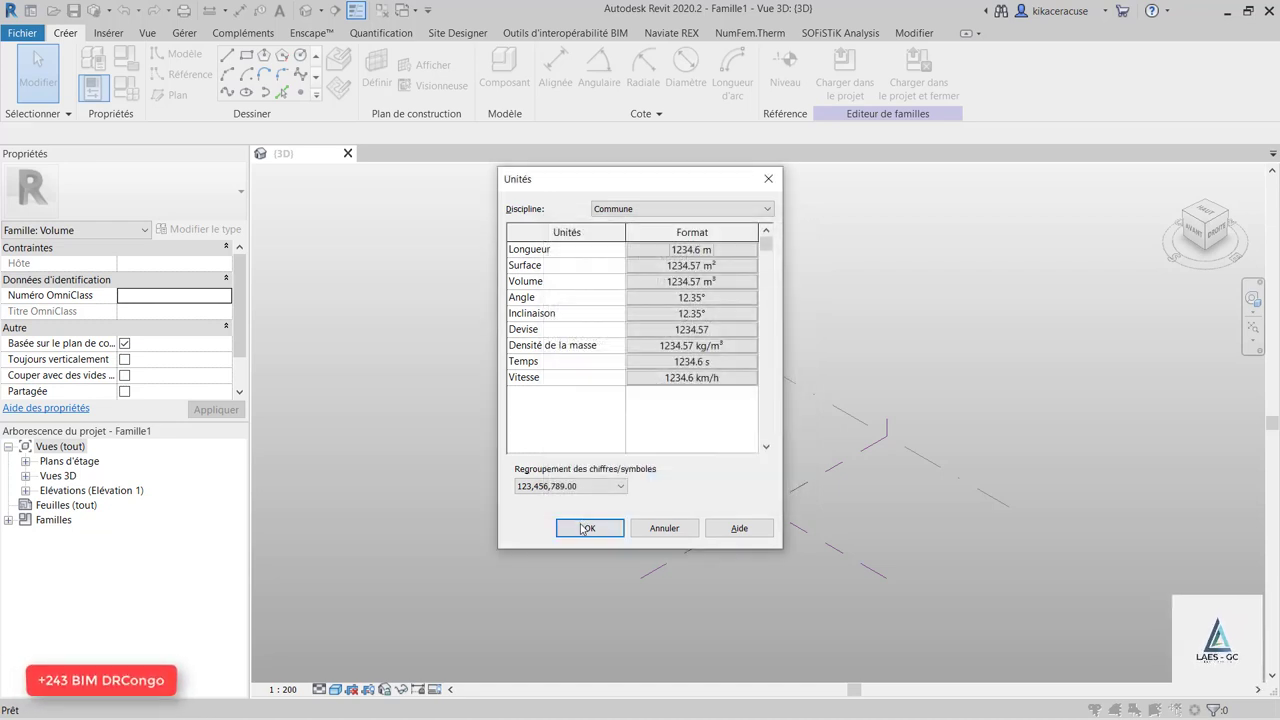
left_click(590, 528)
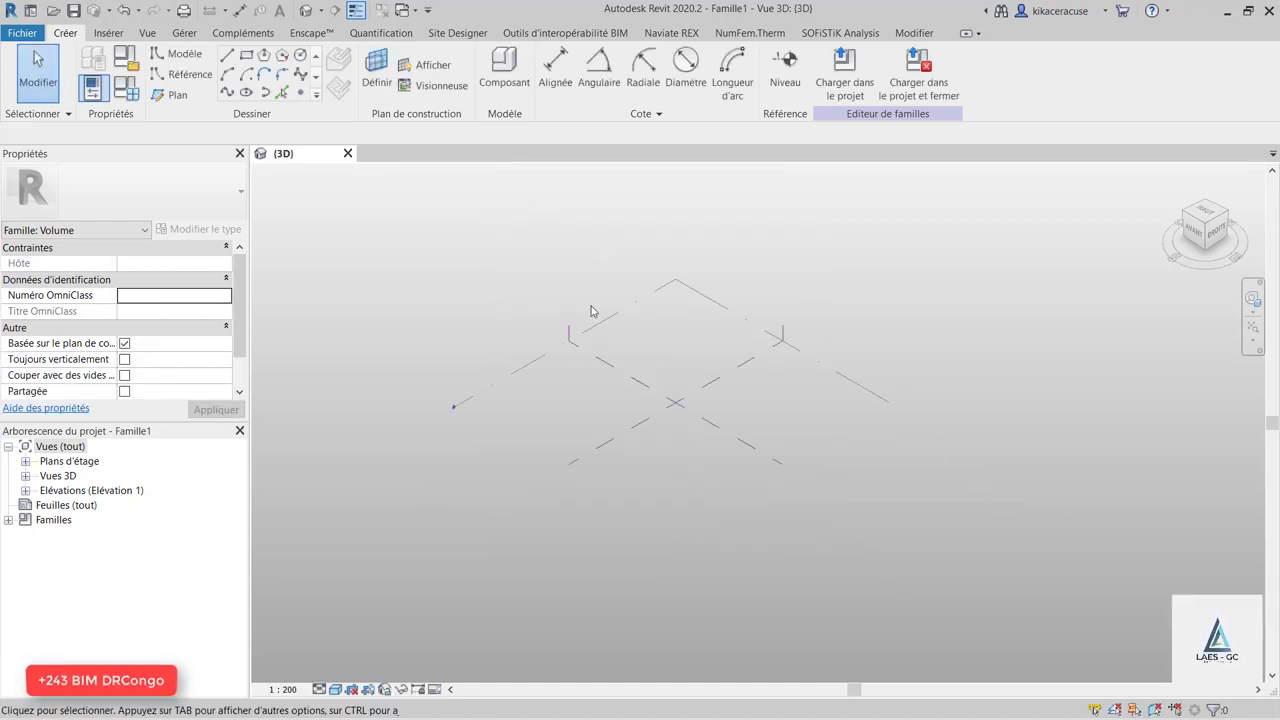
scroll(628, 358, "up", 2)
Start the reference plane tool, enter an offset, and add two planes offset from the centre plane.
left_click(170, 94)
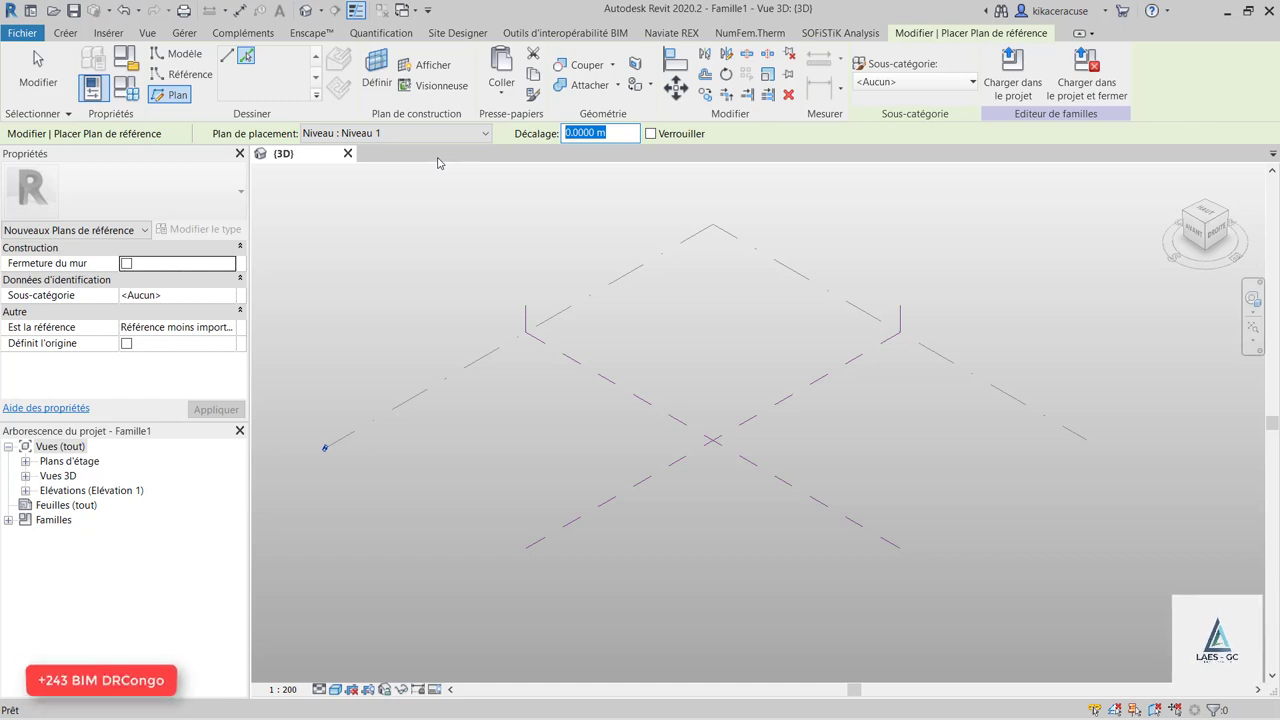
type("4")
key("Return")
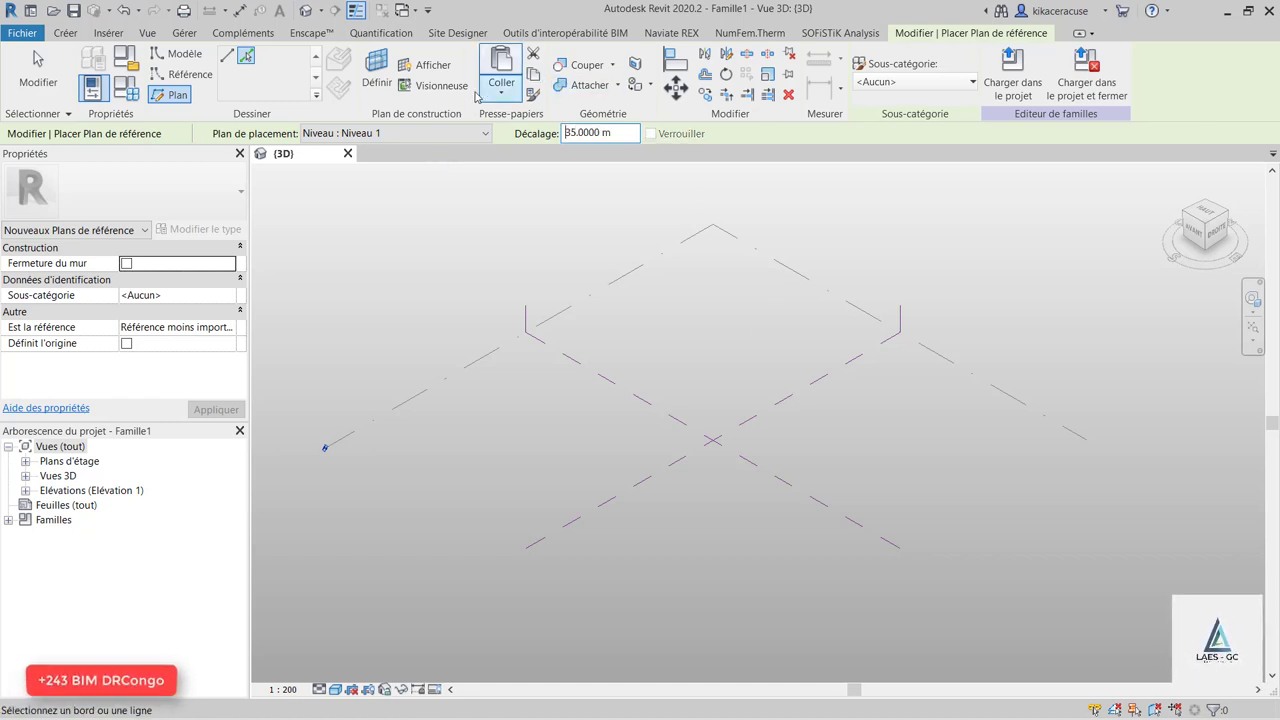
left_click(662, 411)
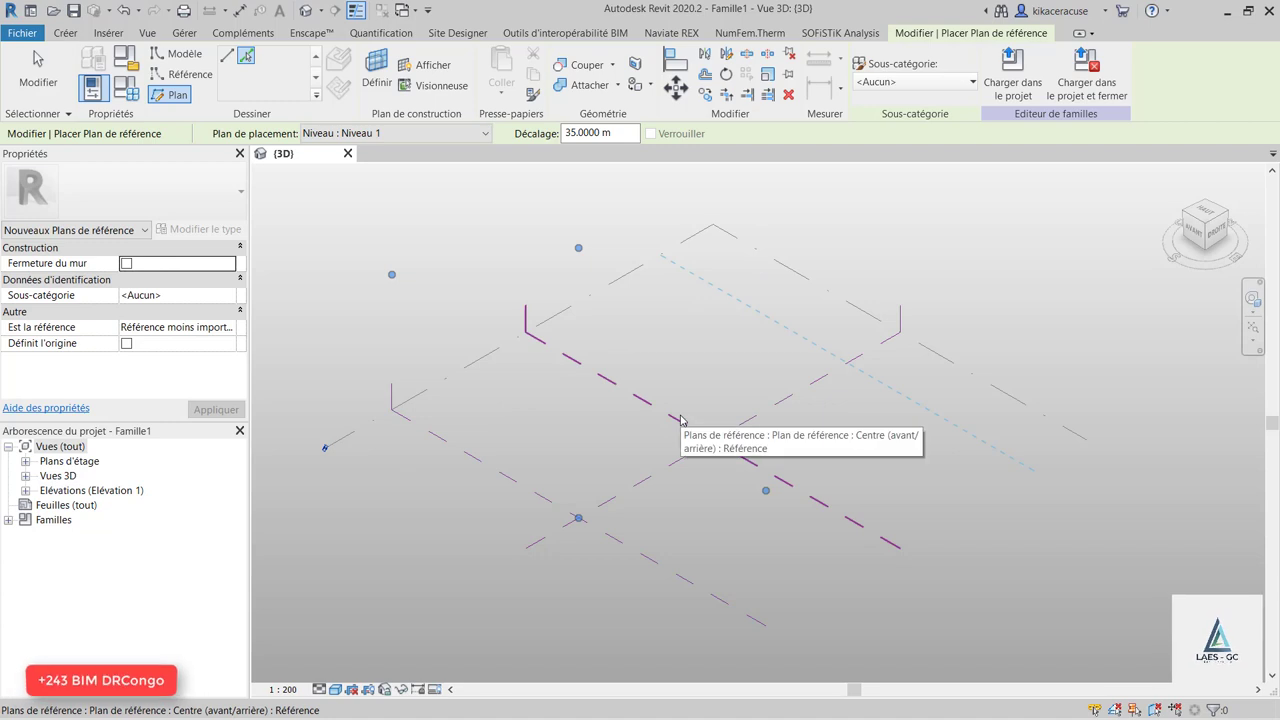
left_click(680, 420)
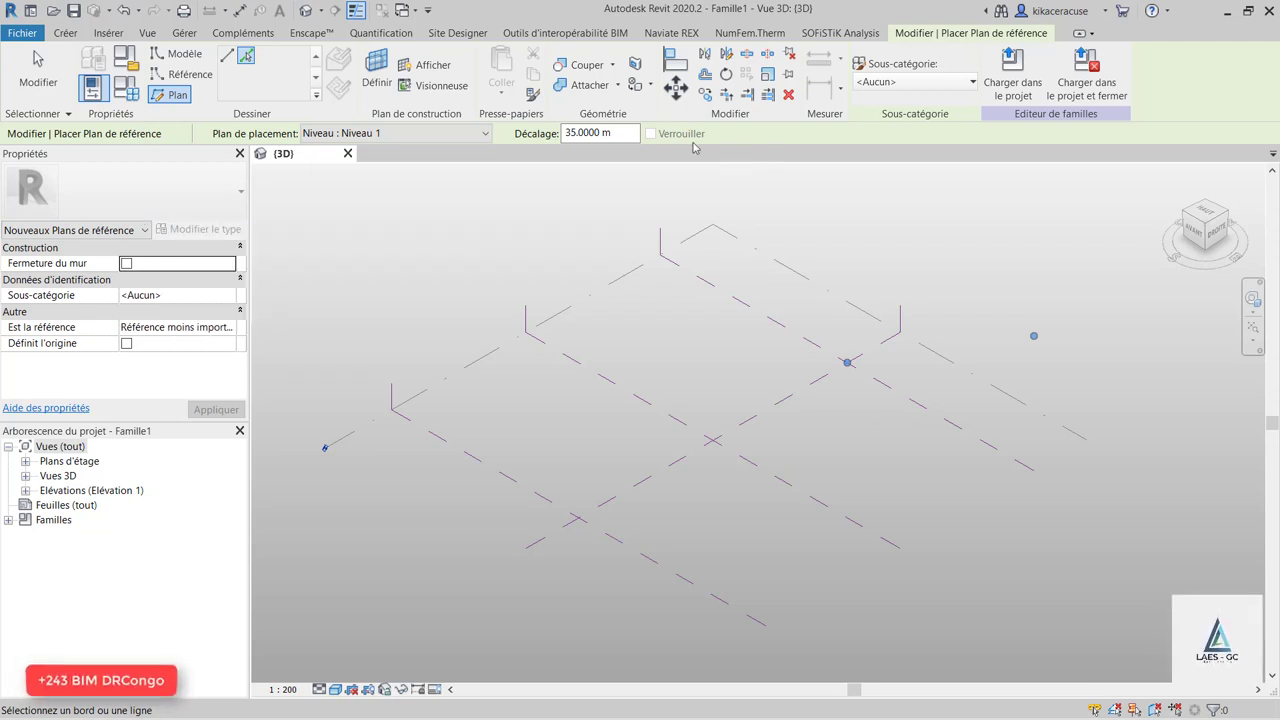
Change the offset to 4 m and add a reference plane off the left/right centre plane.
left_click(600, 133)
double_click(590, 133)
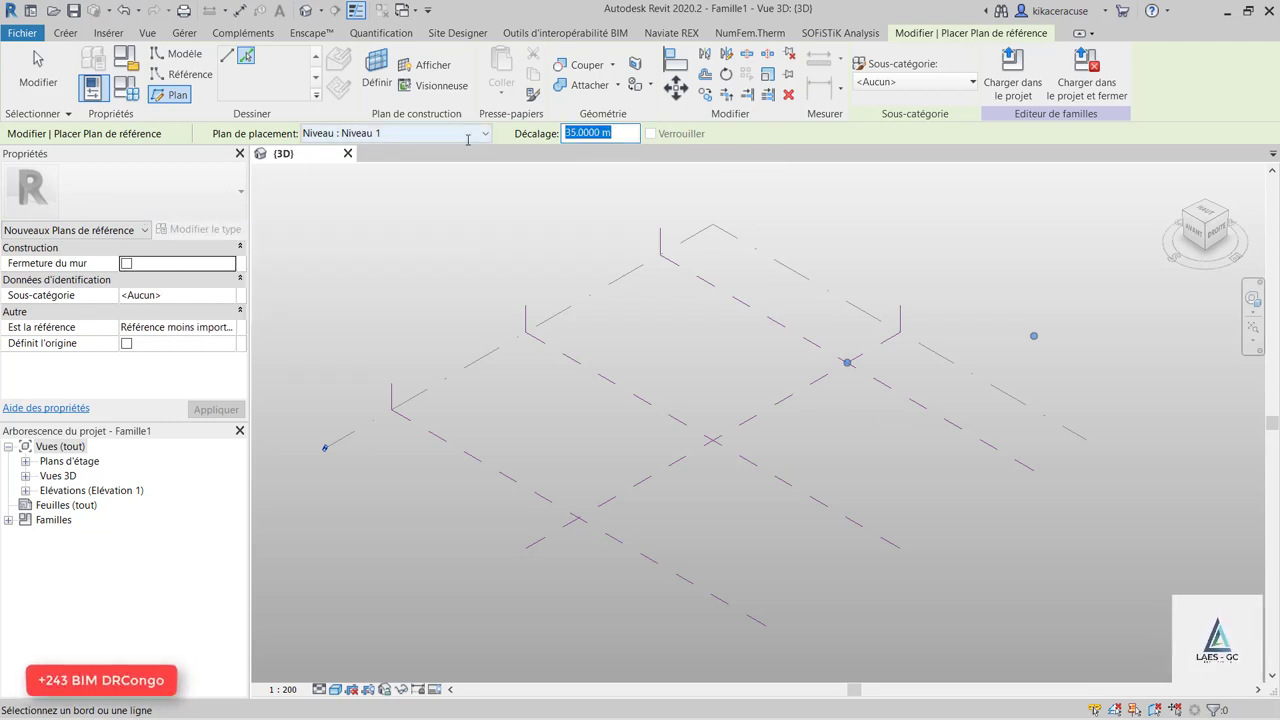
type("4")
key("Return")
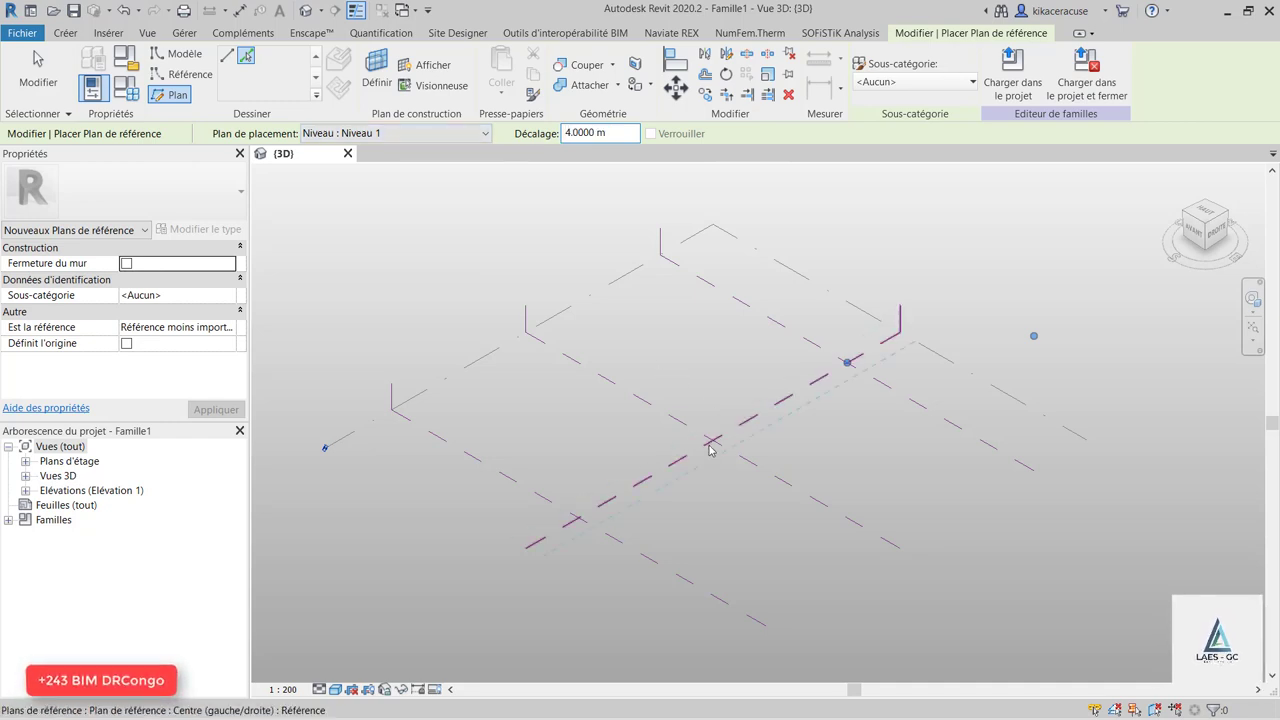
left_click(709, 446)
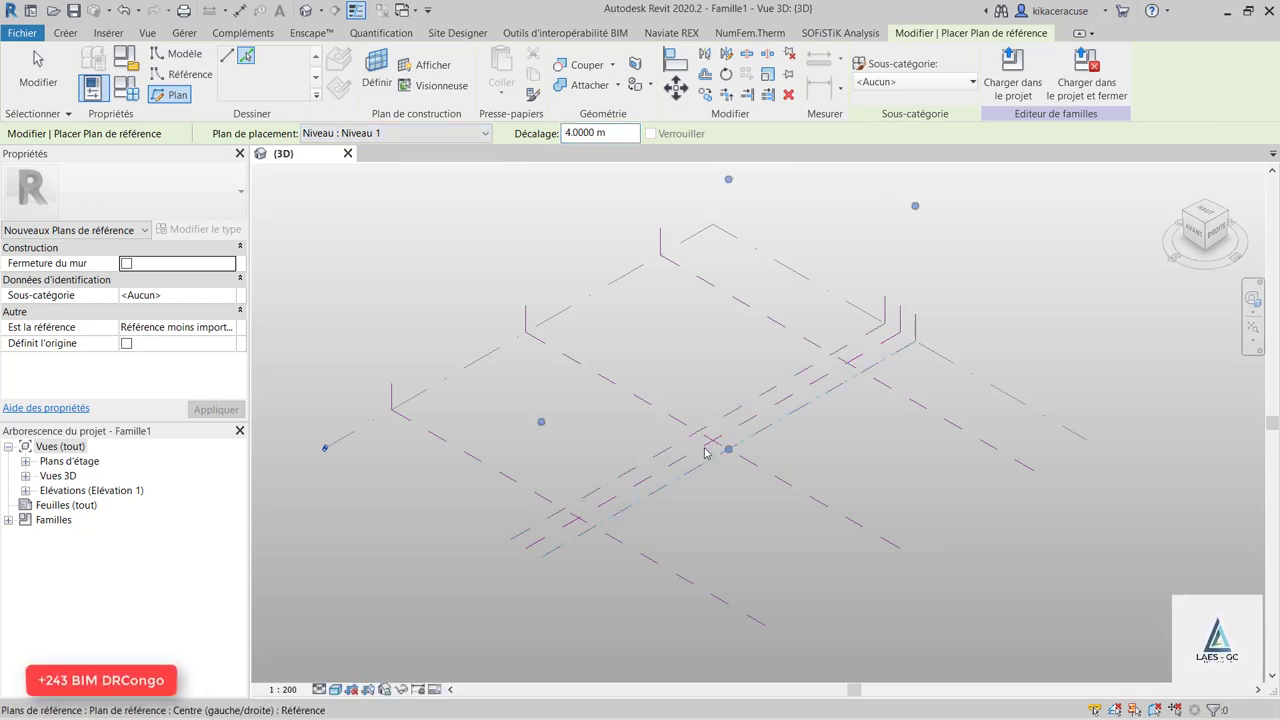
scroll(703, 436, "up", 3)
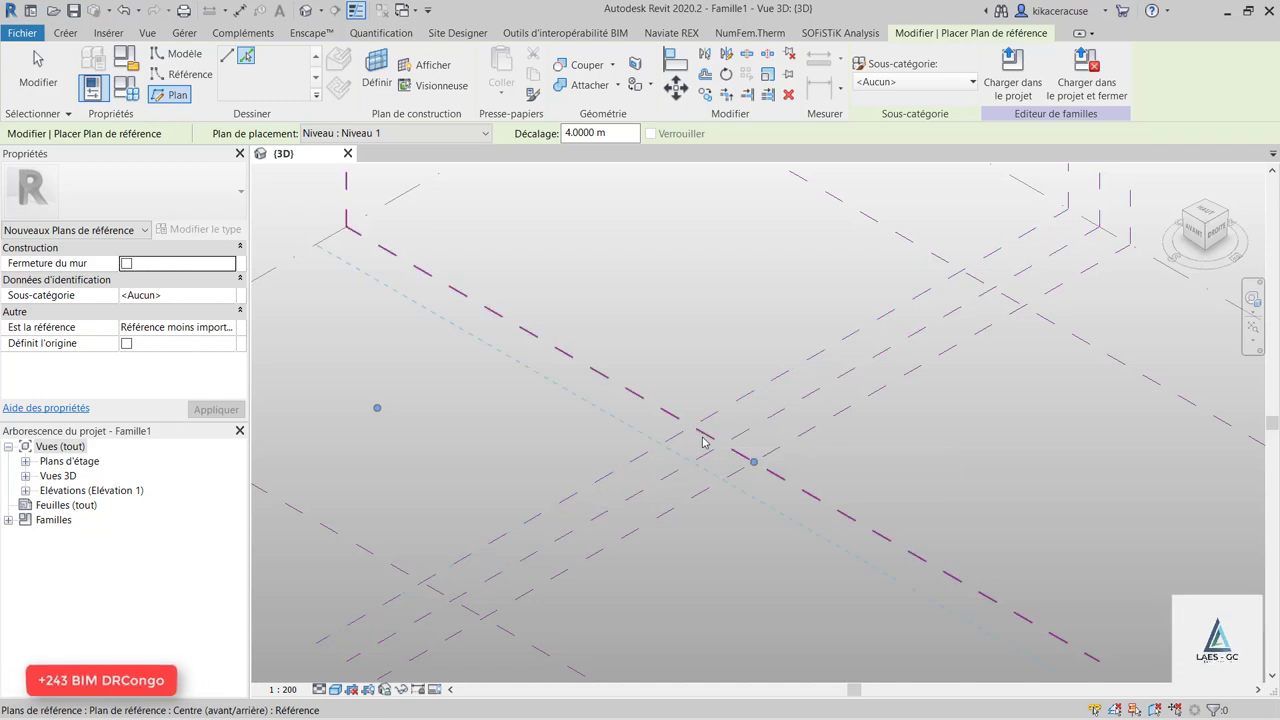
scroll(703, 436, "down", 1)
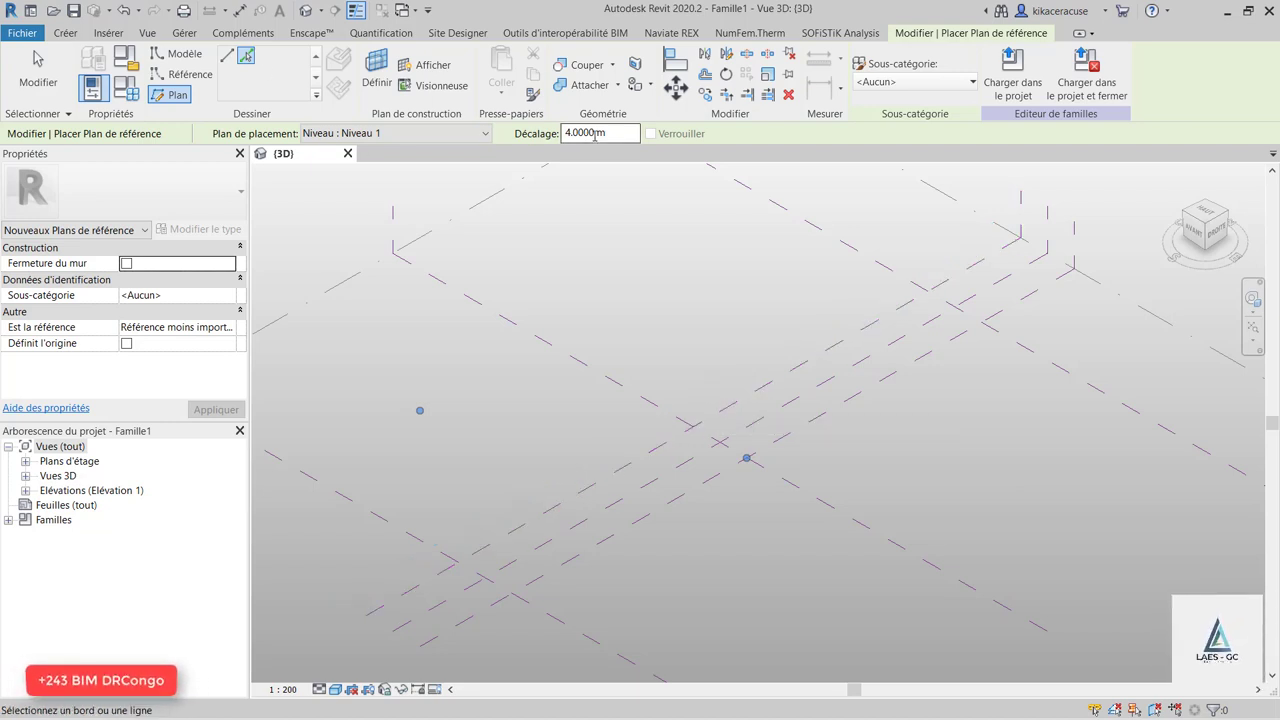
Set the offset to 5 m and add another reference plane offset from a picked line.
type("5")
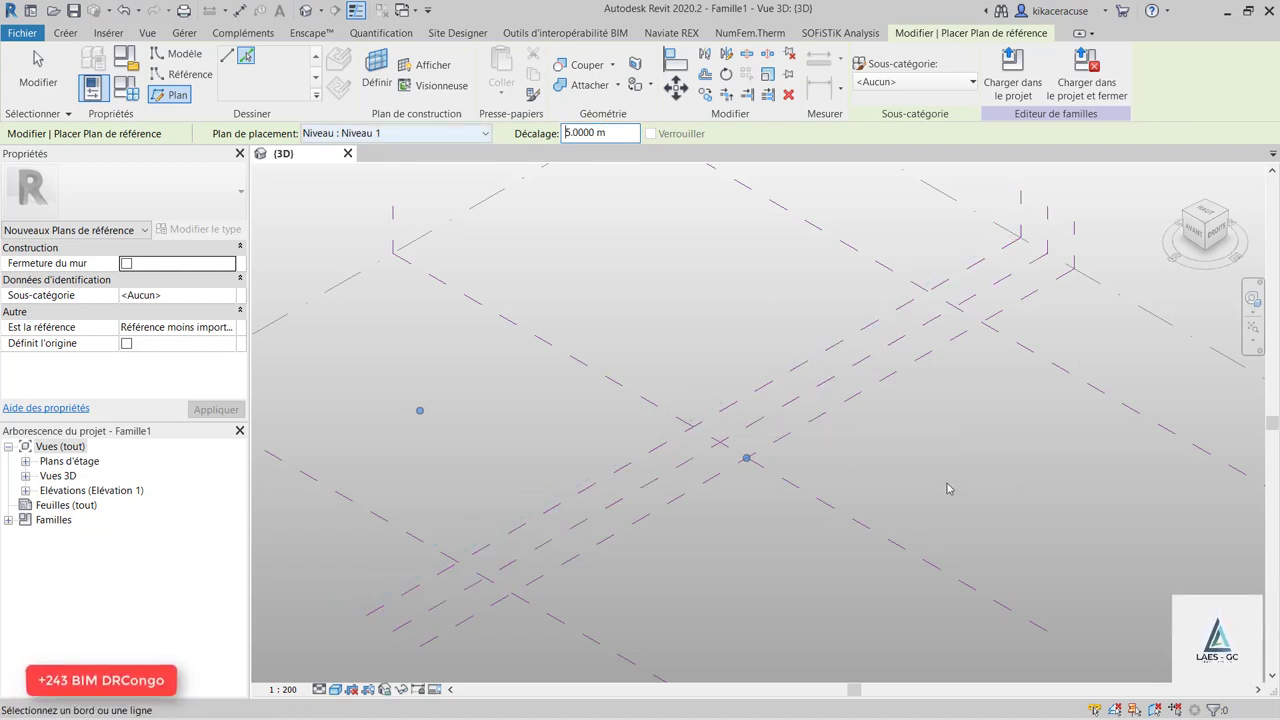
left_click(790, 392)
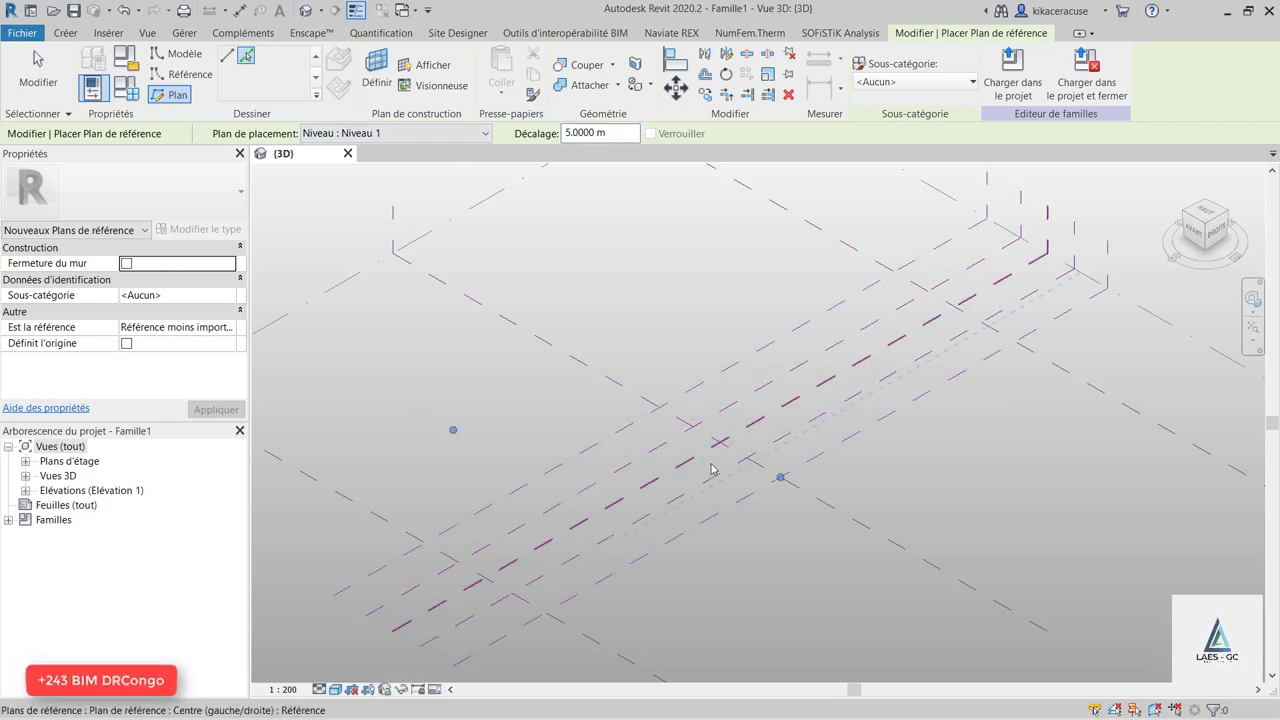
mouse_move(810, 400)
middle_mouse_down("shift")
mouse_move(712, 469)
mouse_move(621, 371)
middle_mouse_up("shift")
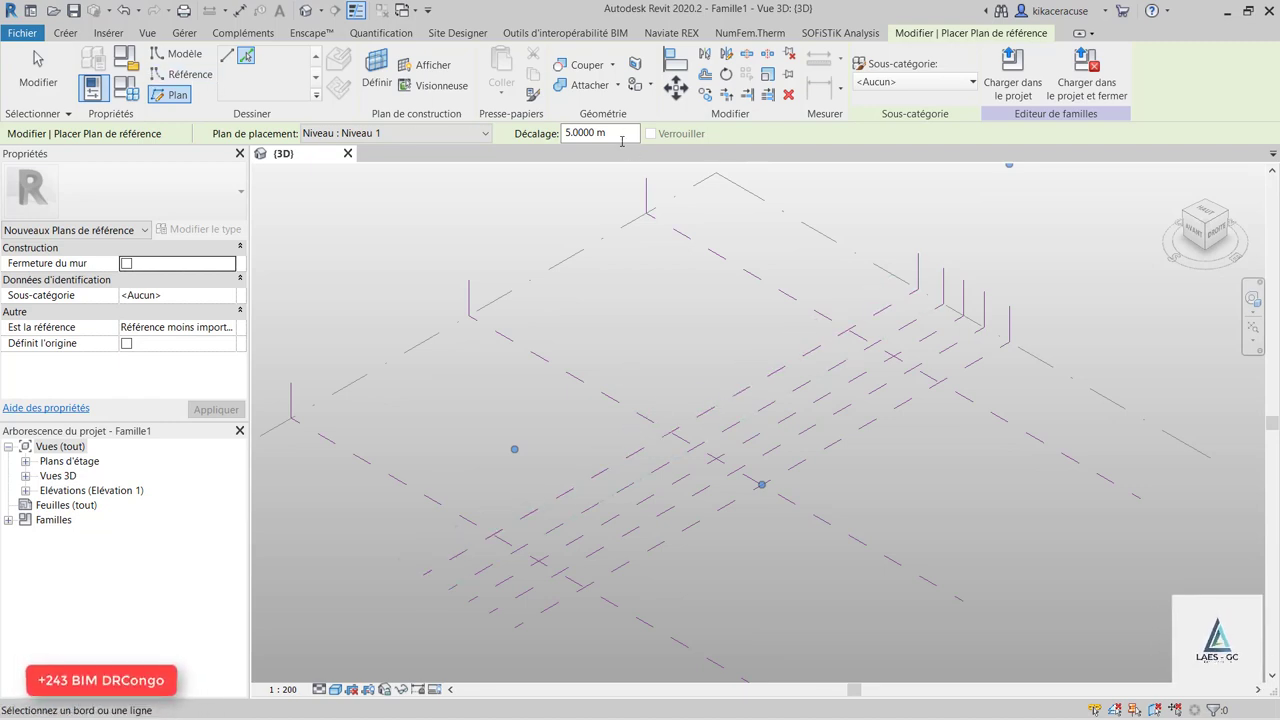
left_click_drag(621, 137, 411, 146)
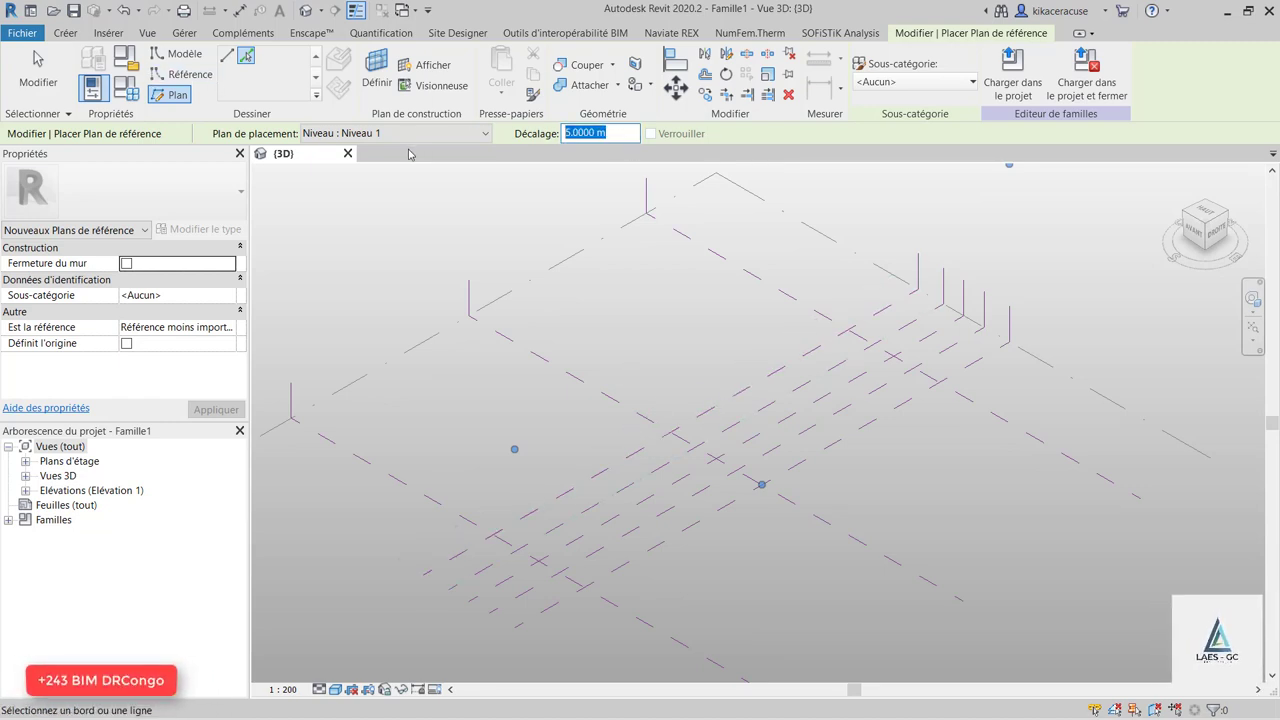
Set the offset to 15 m and add a reference plane 15 m from an existing plane.
type("8")
key("Return")
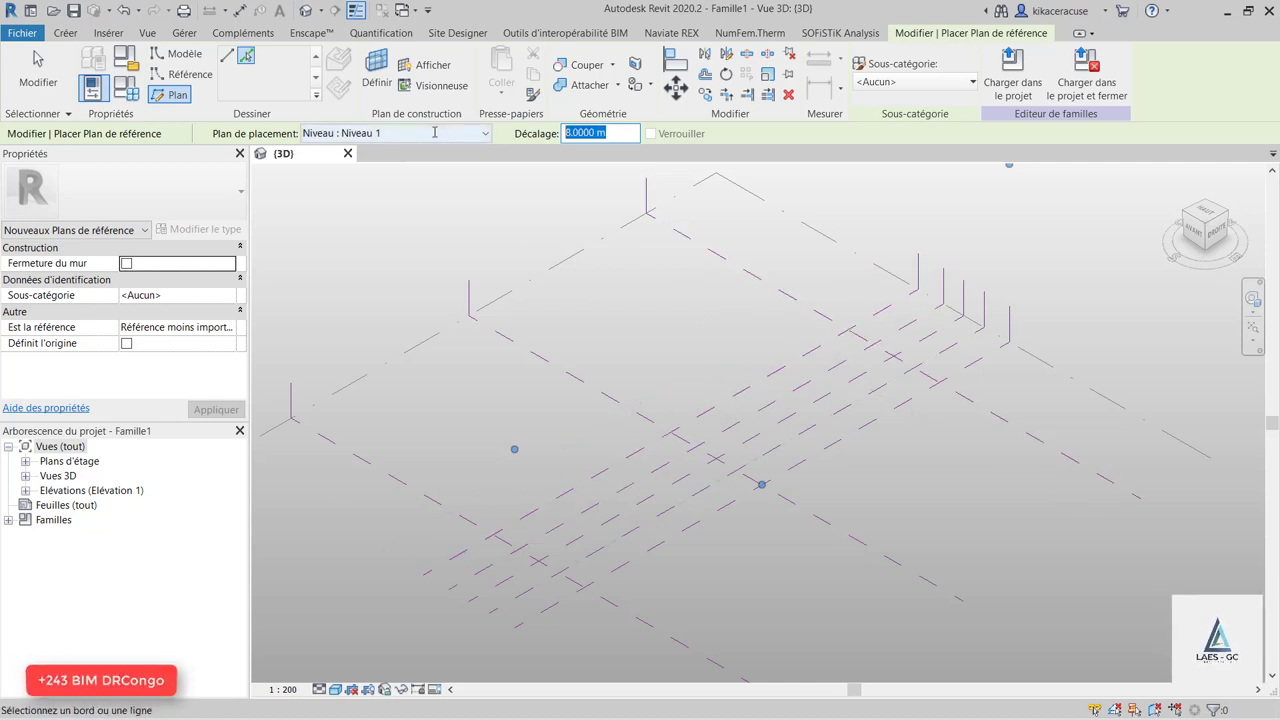
type("15")
key("Return")
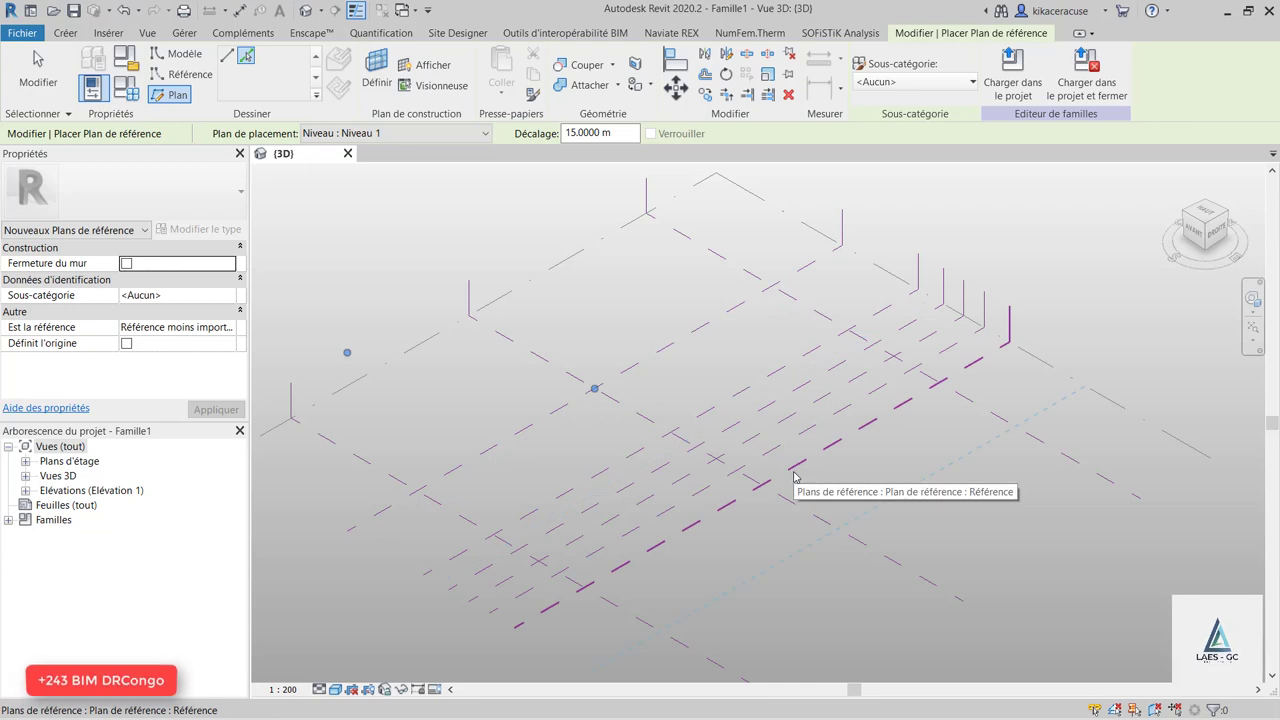
scroll(571, 571, "up", 2)
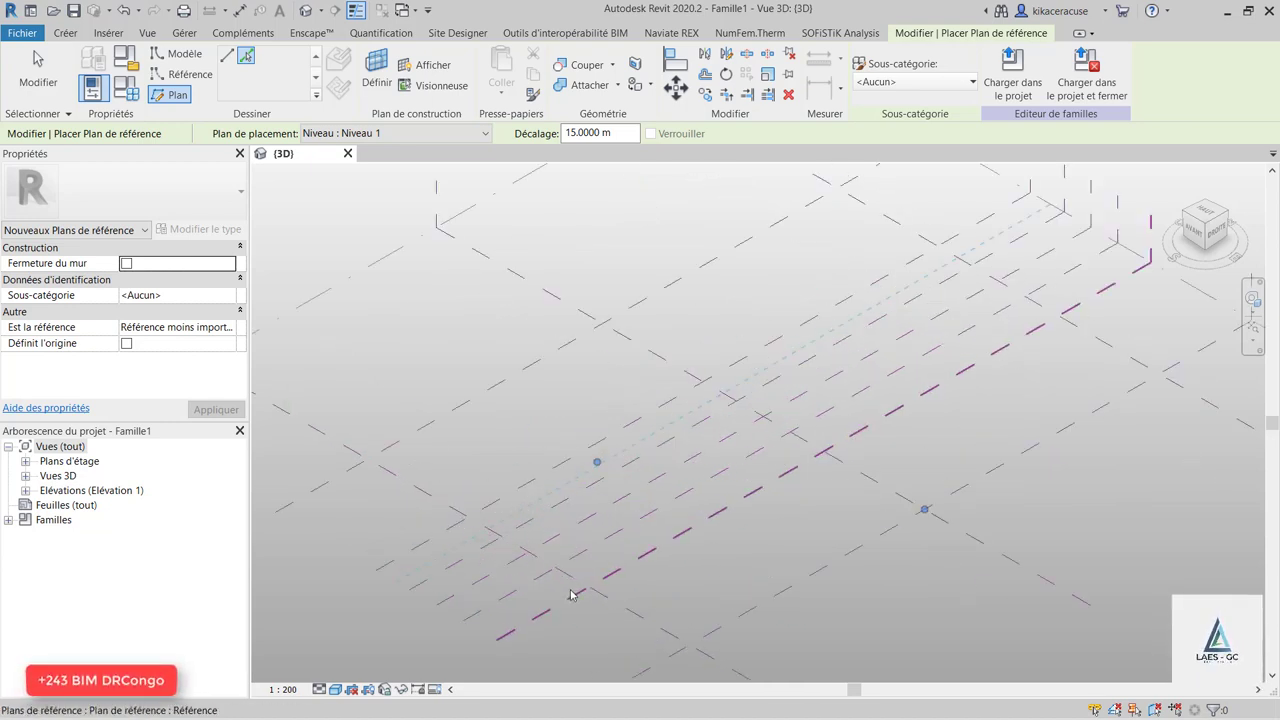
left_click(572, 577)
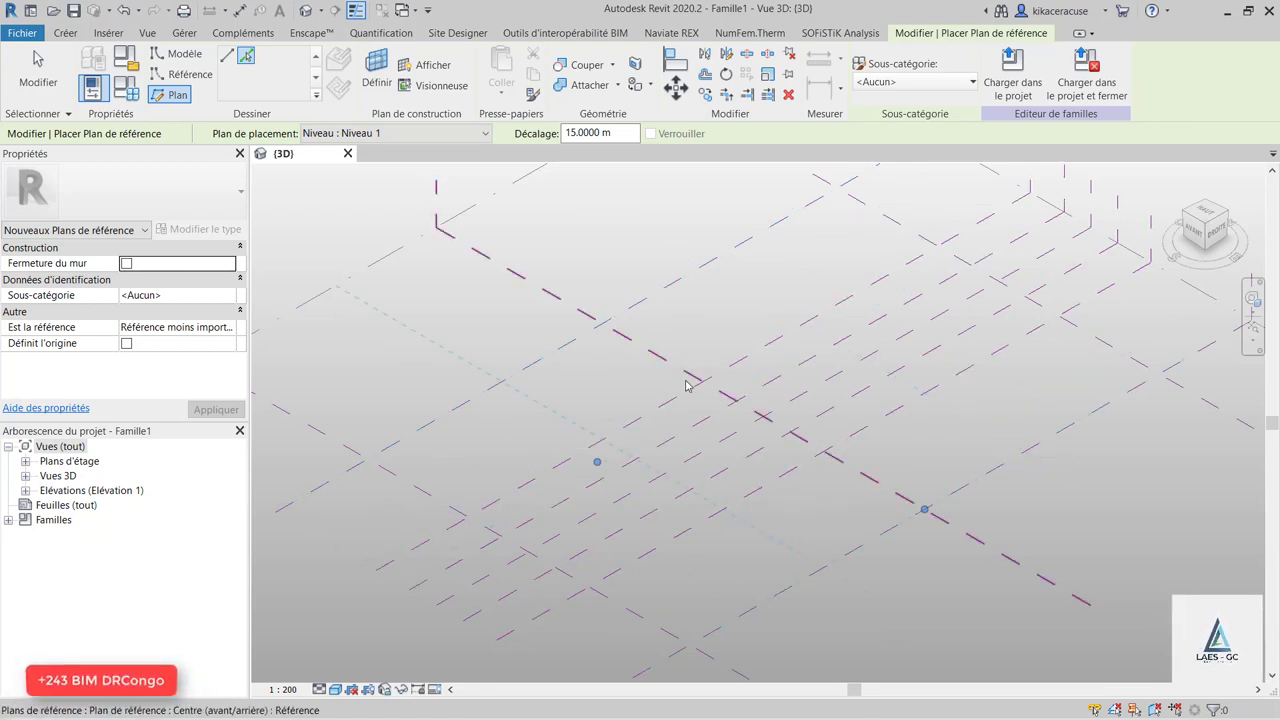
Reset the offset to 5 m and finish placing reference planes.
left_click_drag(638, 133, 528, 150)
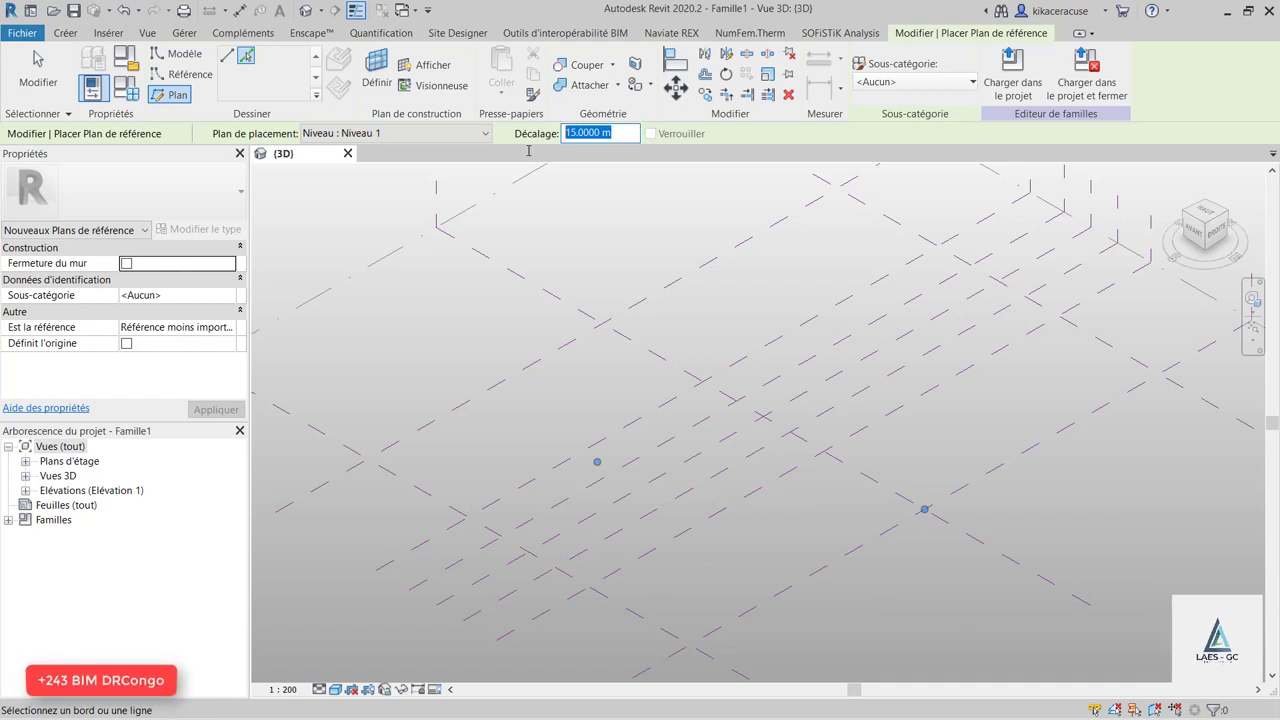
type("5")
key("Return")
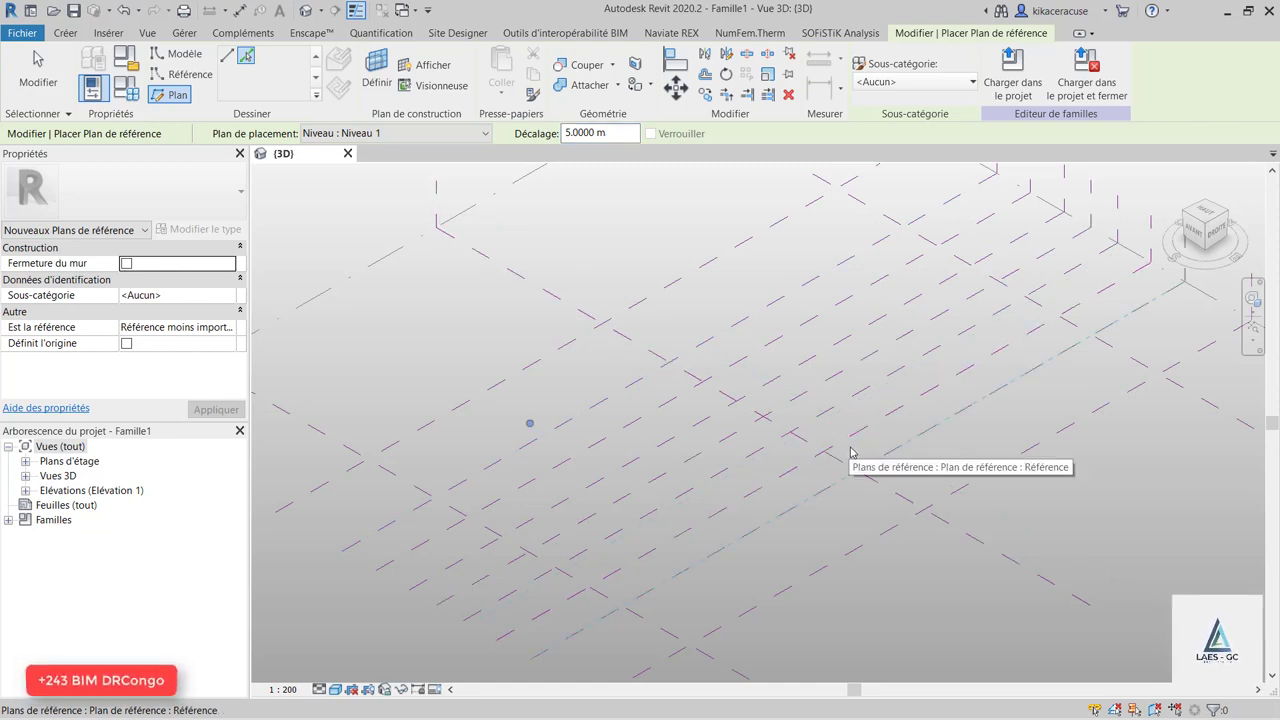
middle_click_drag(857, 423, 704, 407, "shift")
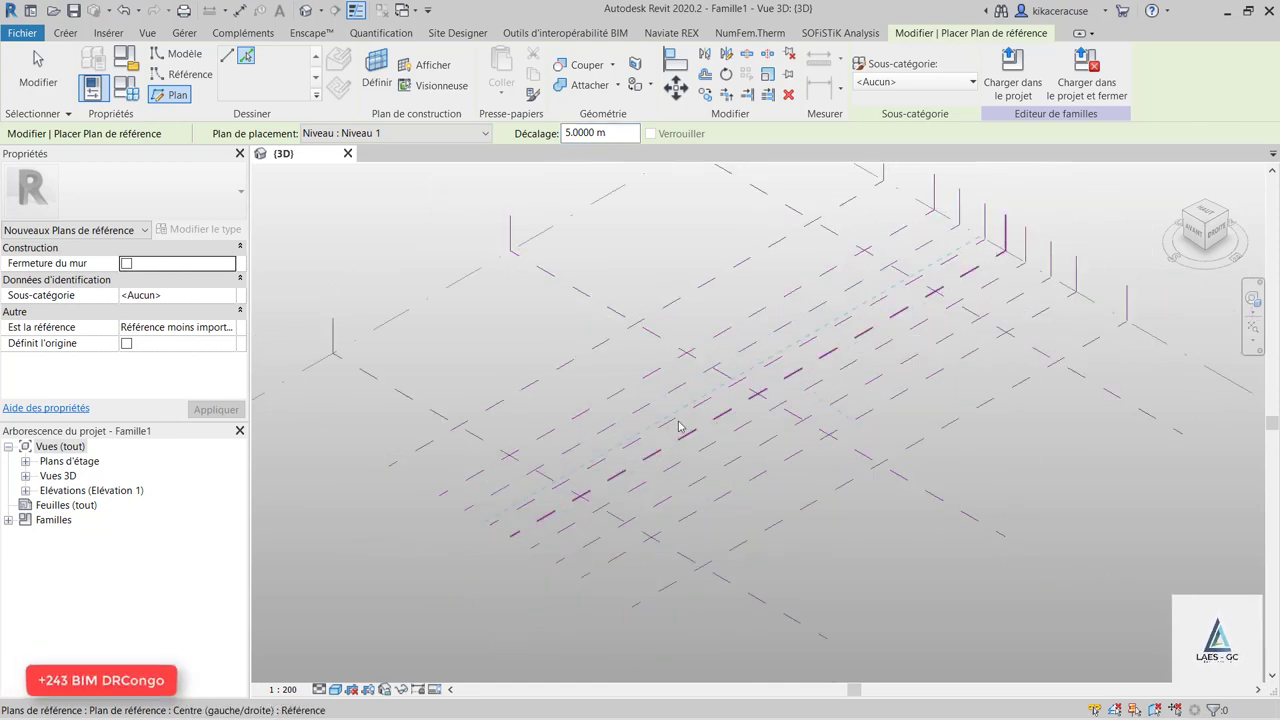
key("Escape")
key("Escape")
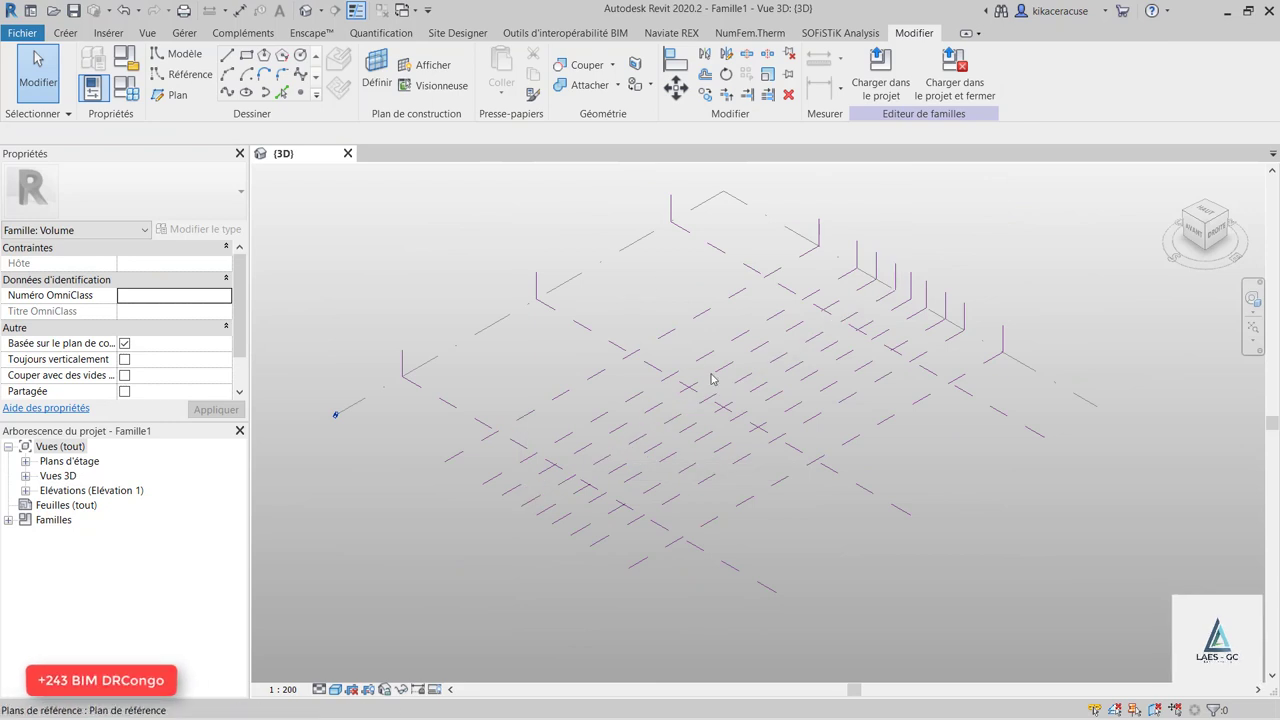
Orbit the grid and place reference points at the far, left, front, right and centre intersections.
middle_click_drag(700, 390, 752, 345, "shift")
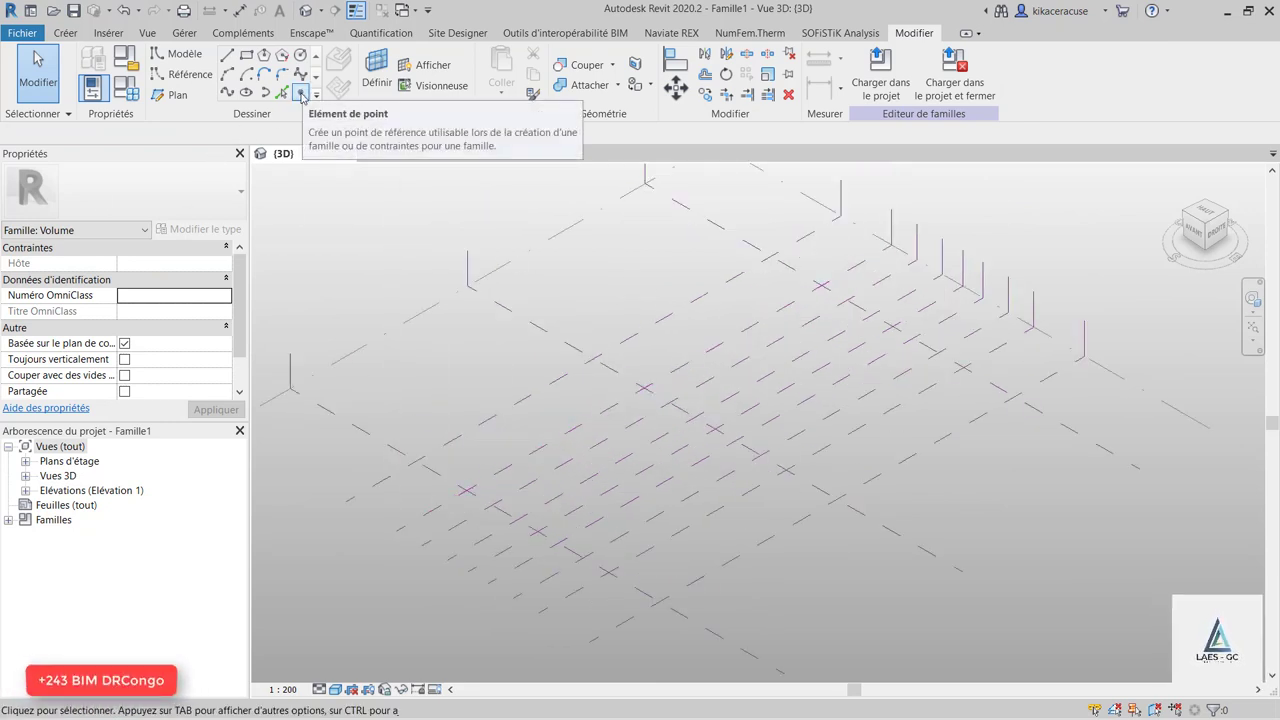
left_click(183, 74)
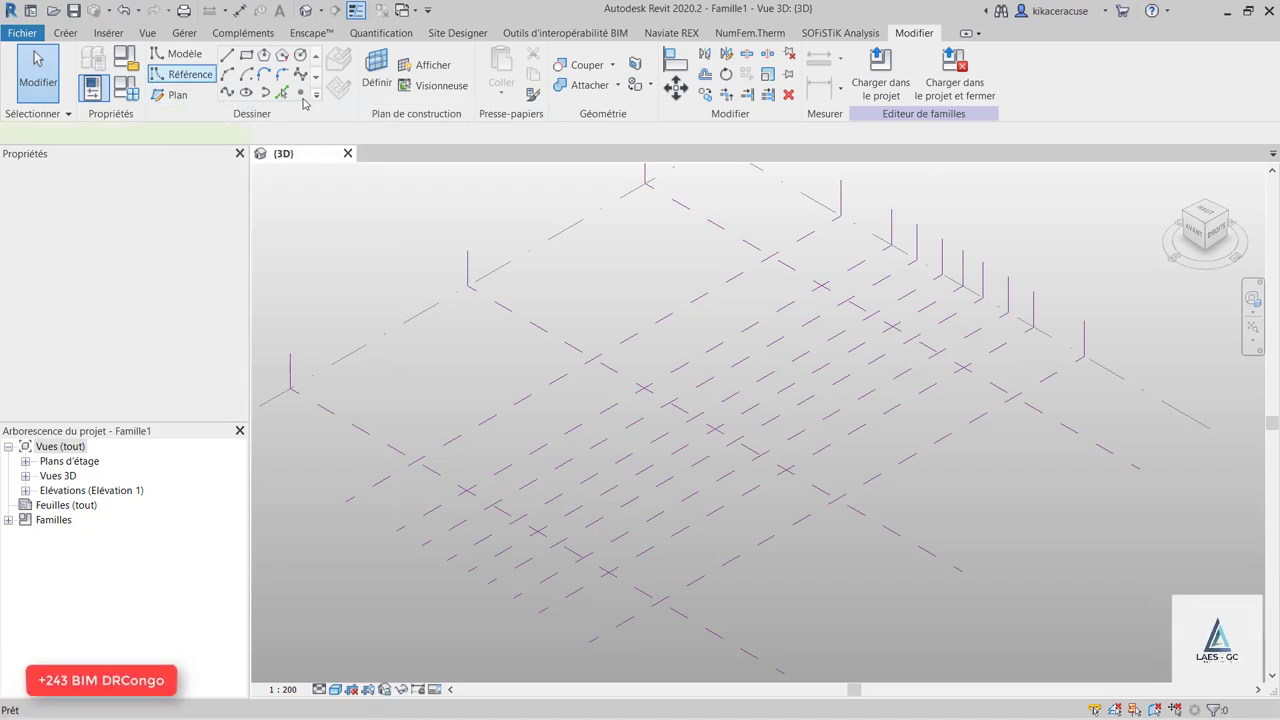
left_click(300, 94)
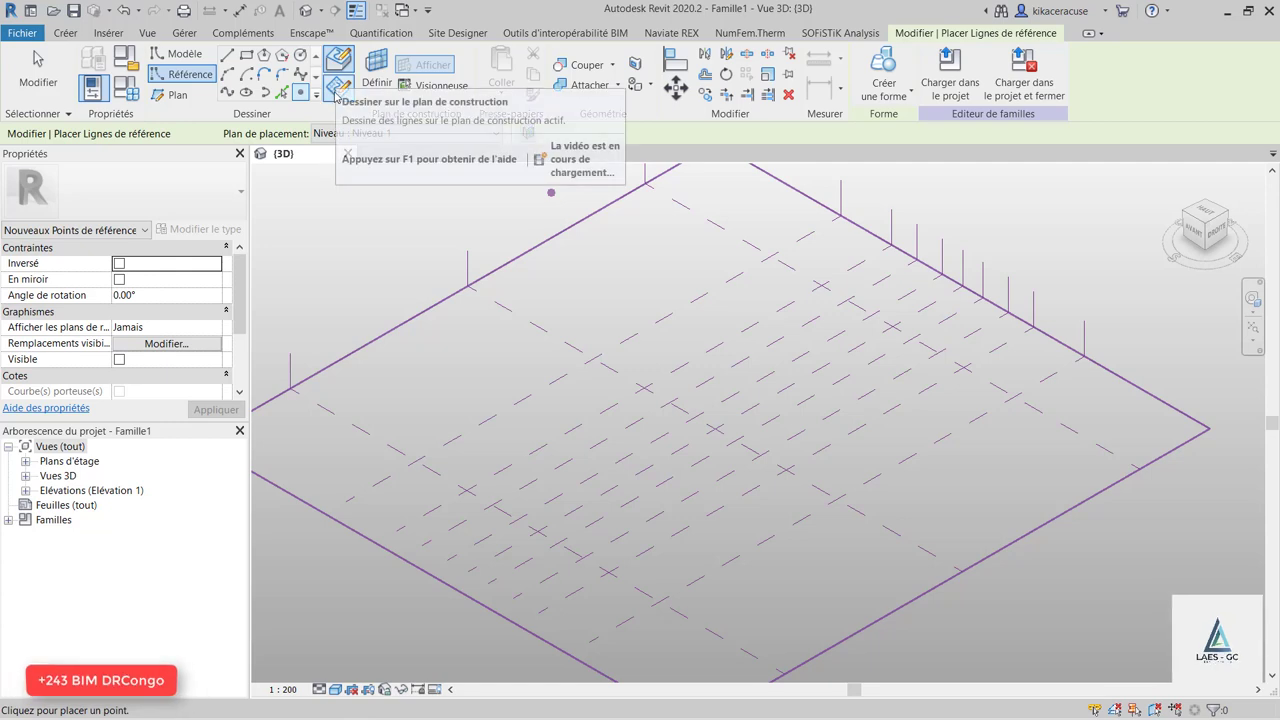
left_click(334, 92)
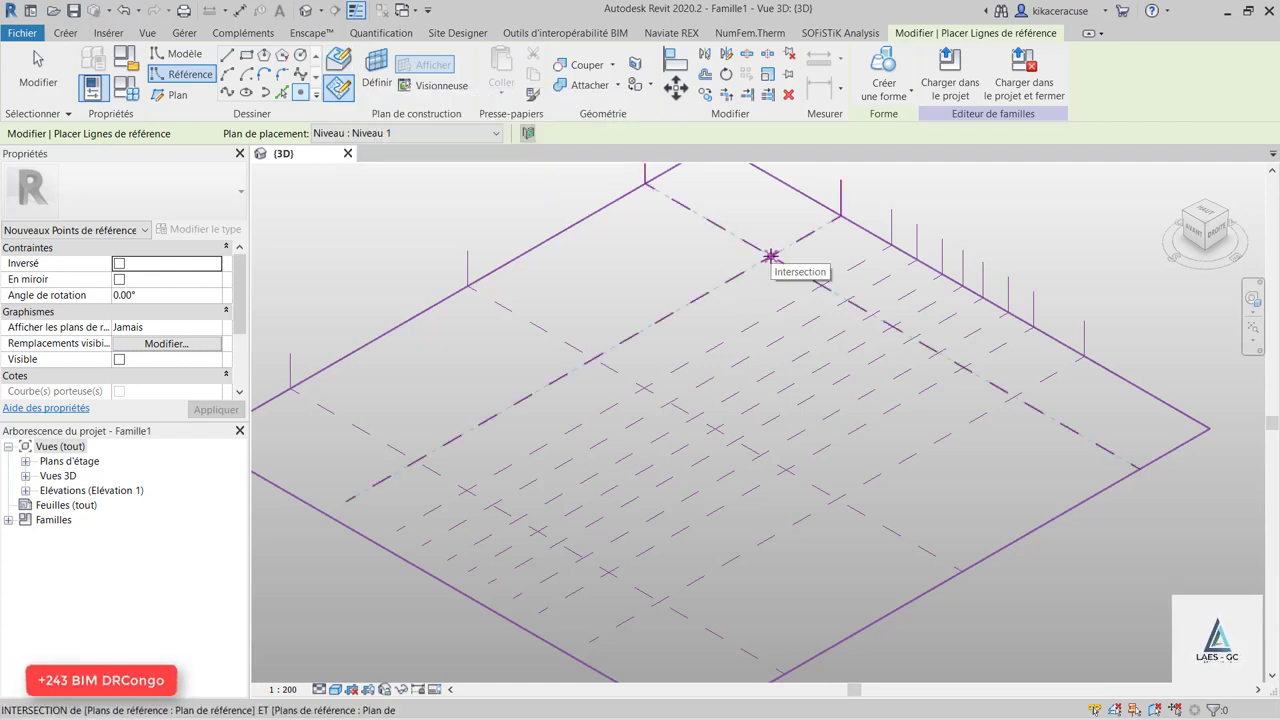
left_click(770, 256)
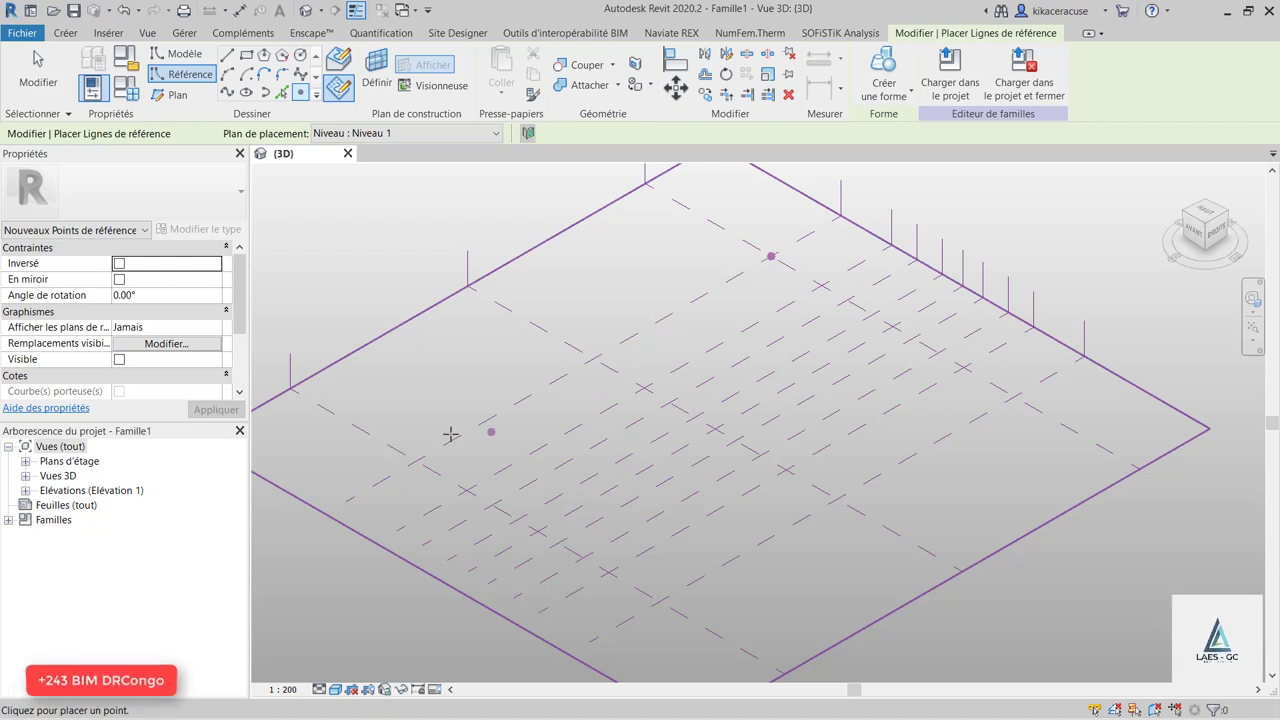
left_click(419, 459)
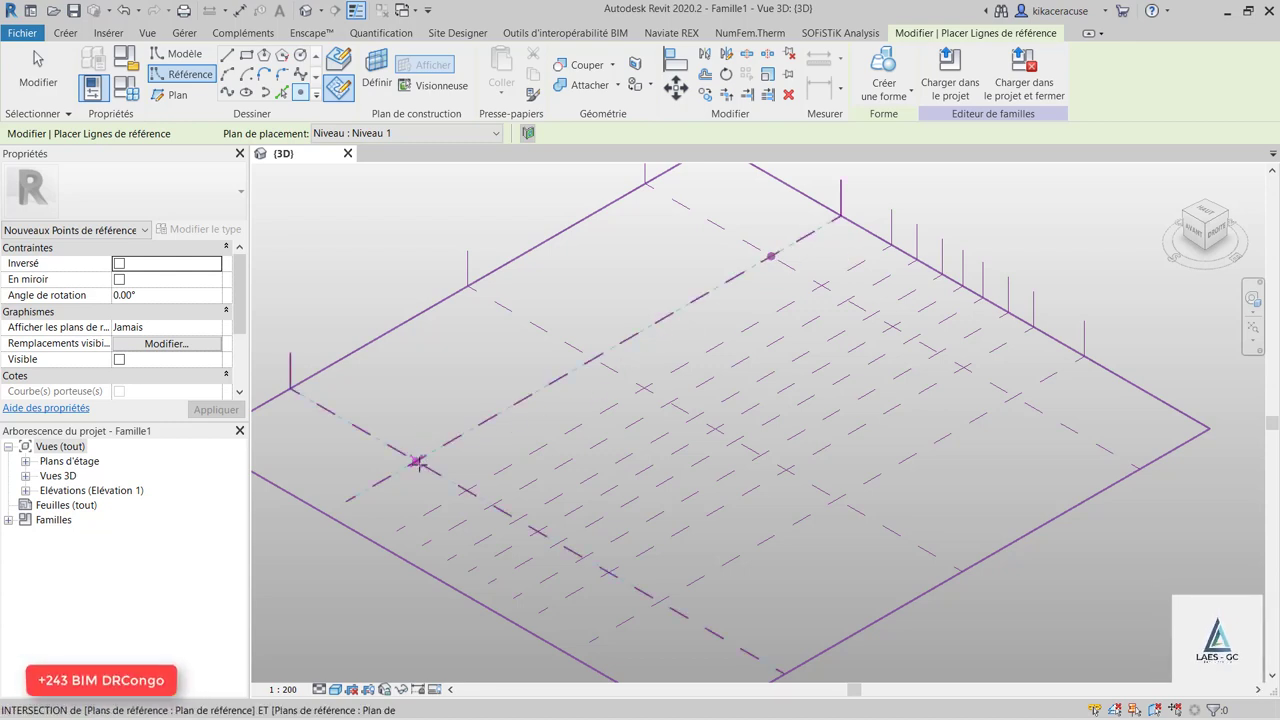
left_click(657, 600)
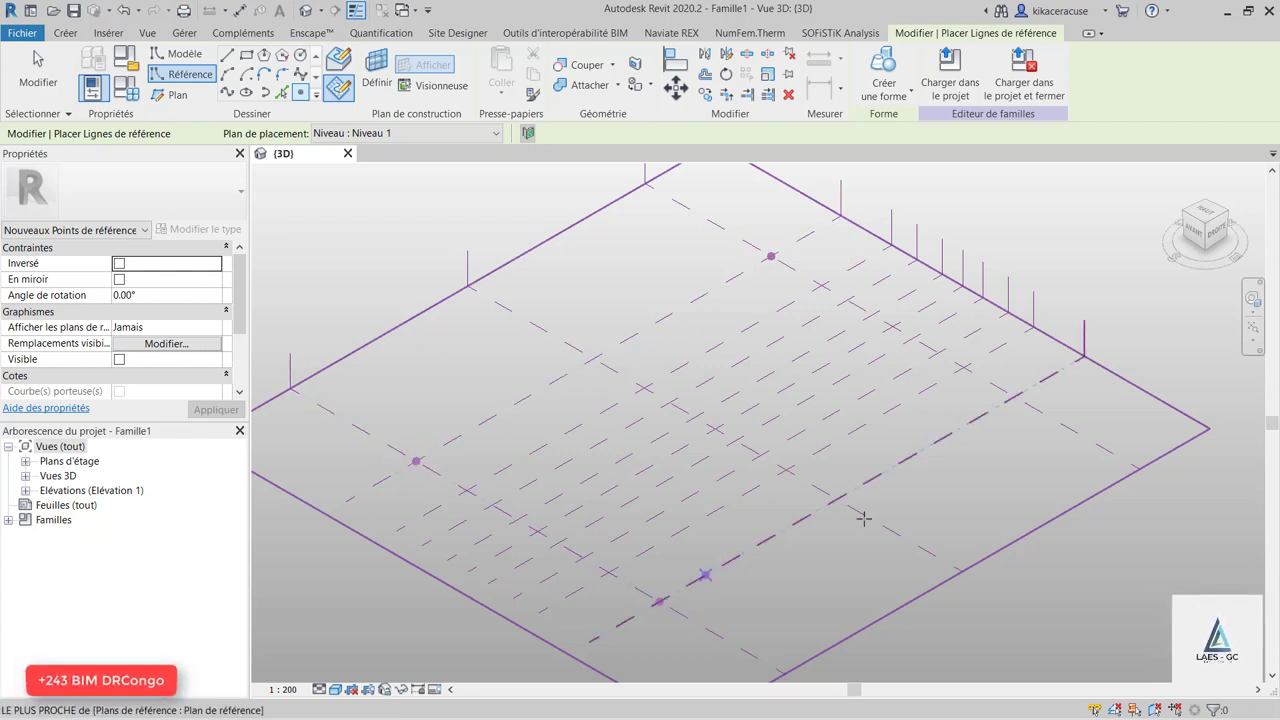
left_click(1015, 397)
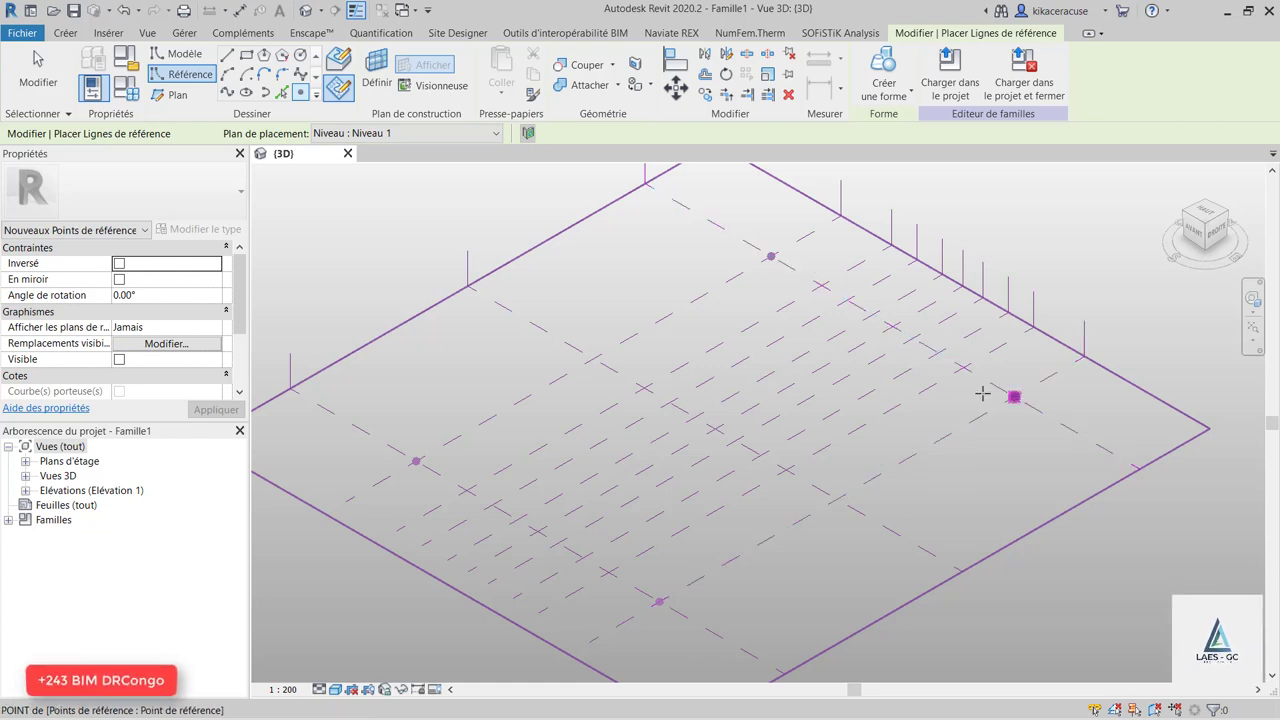
left_click(668, 403)
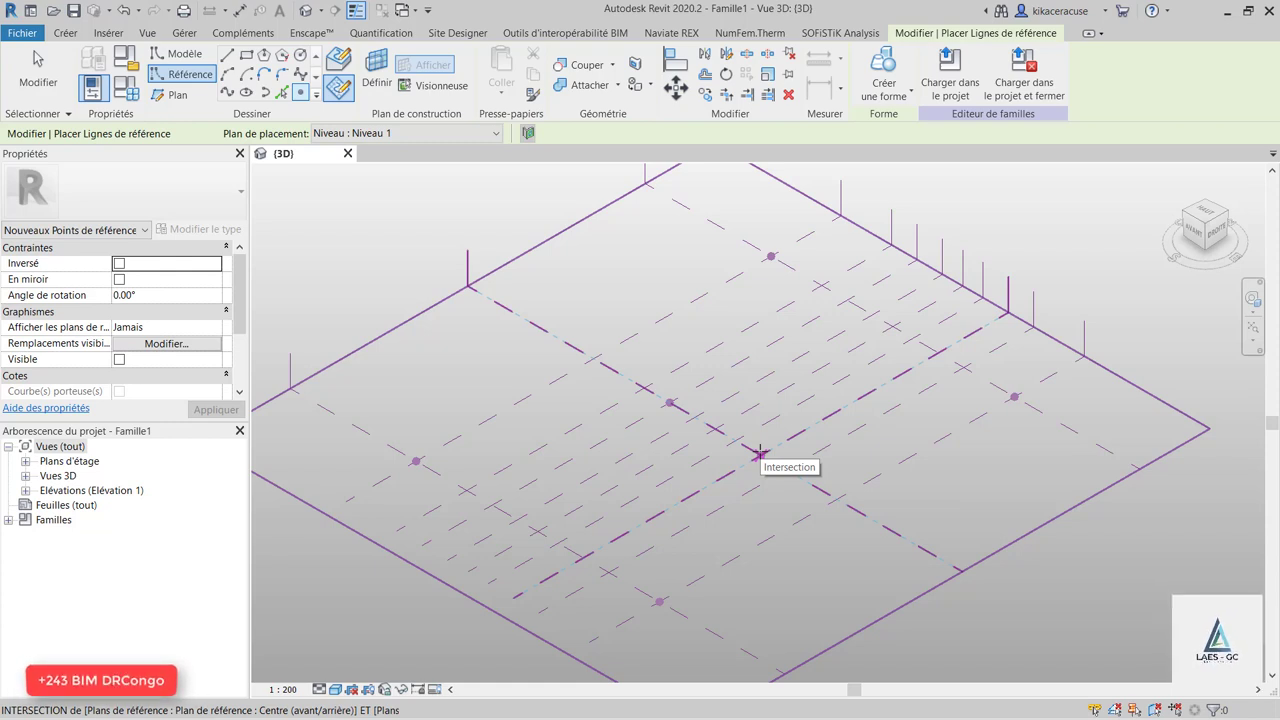
Place more reference points at central, lower-left, front, inner and back intersections.
left_click(760, 455)
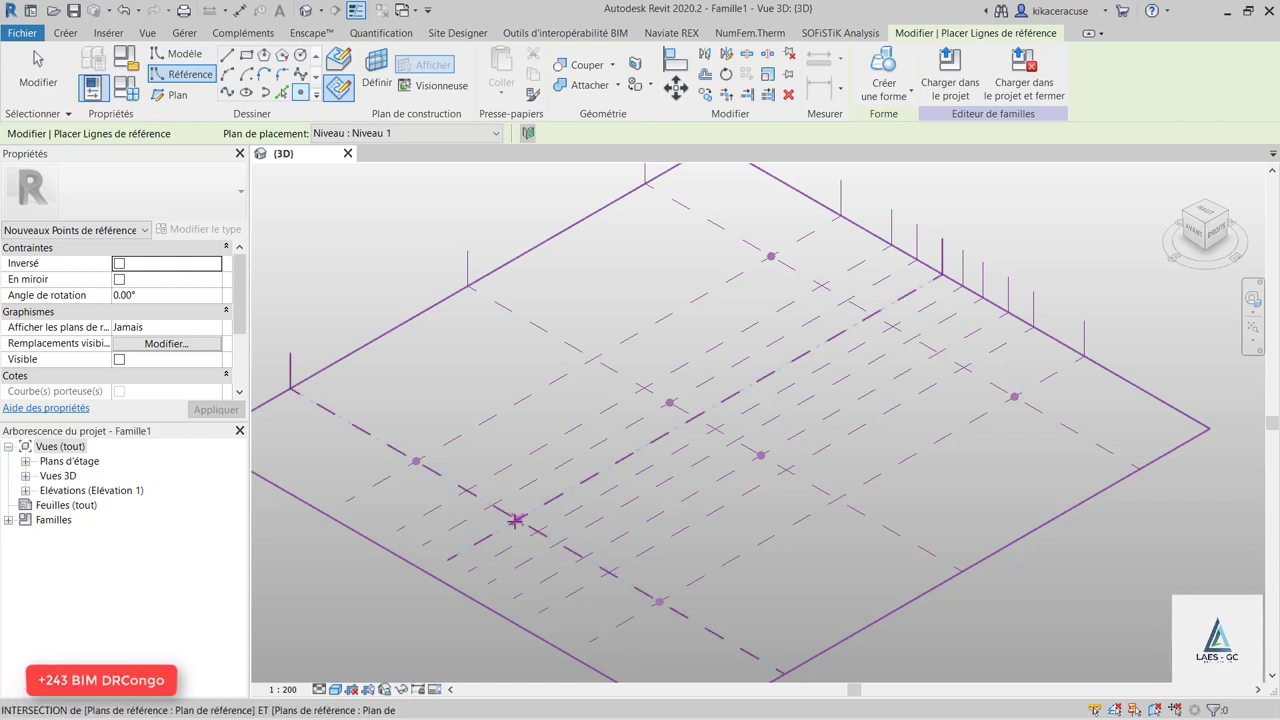
left_click(516, 520)
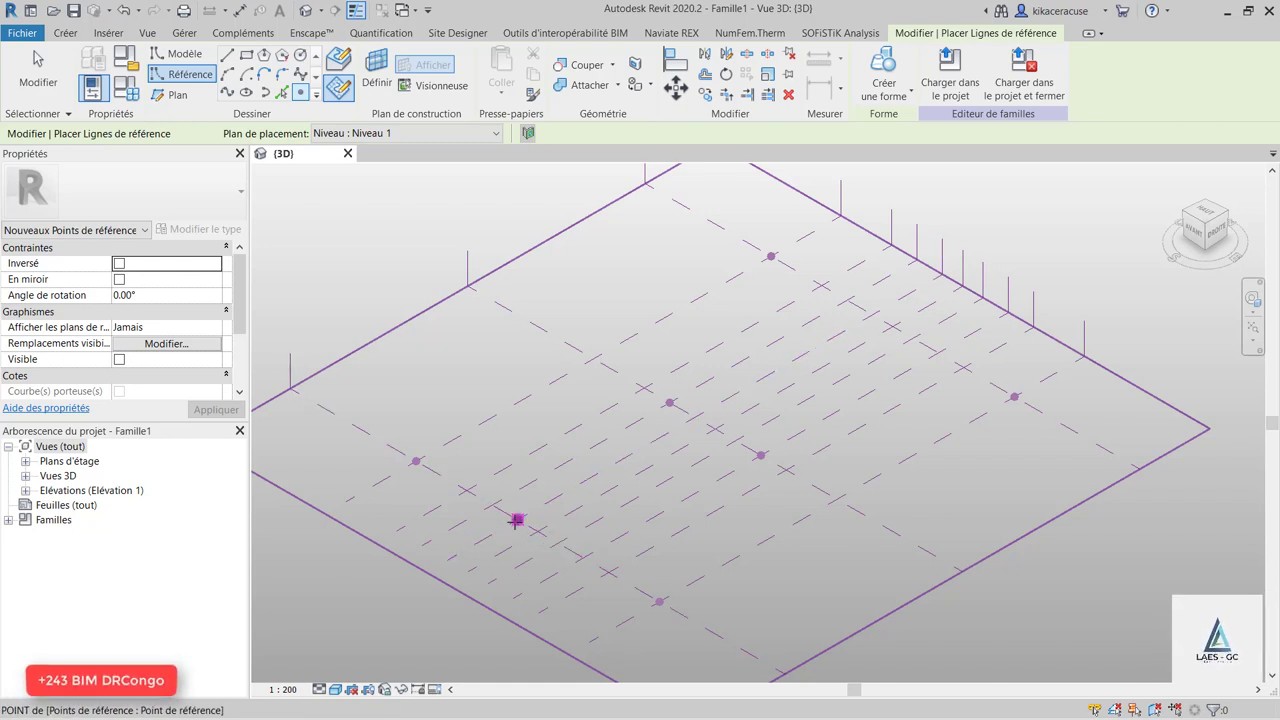
left_click(584, 556)
left_click(791, 466)
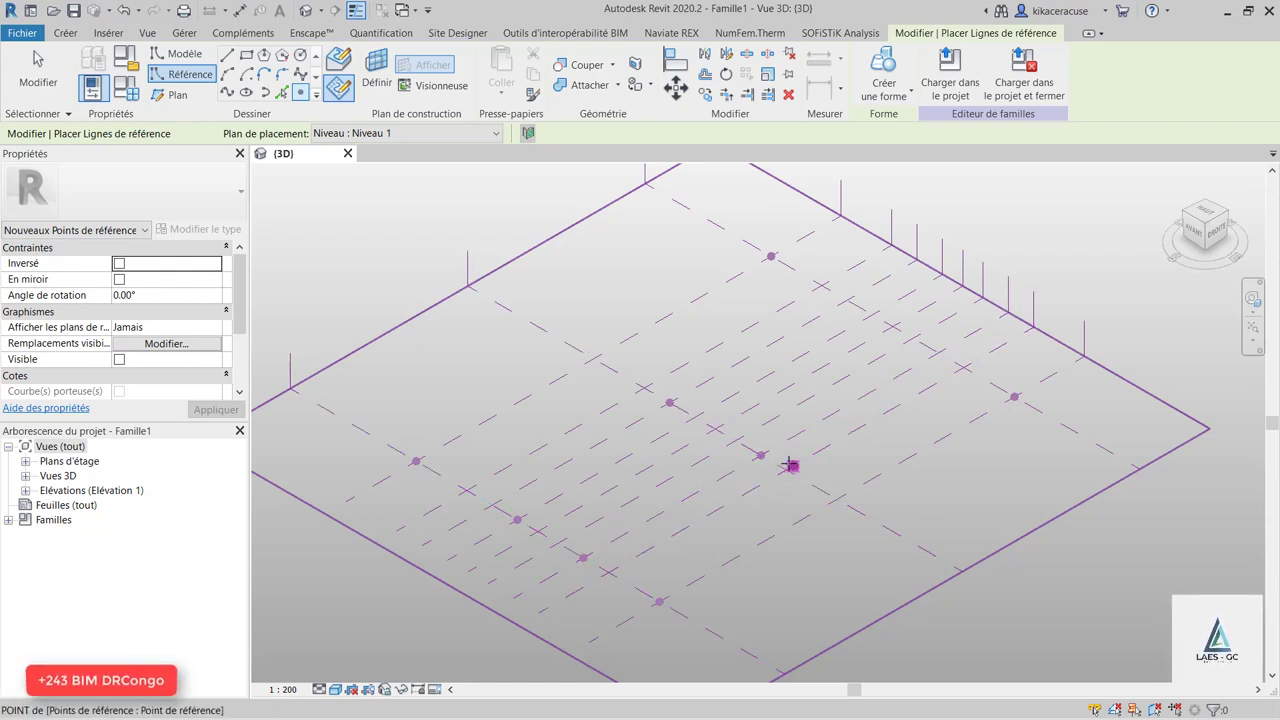
left_click(643, 388)
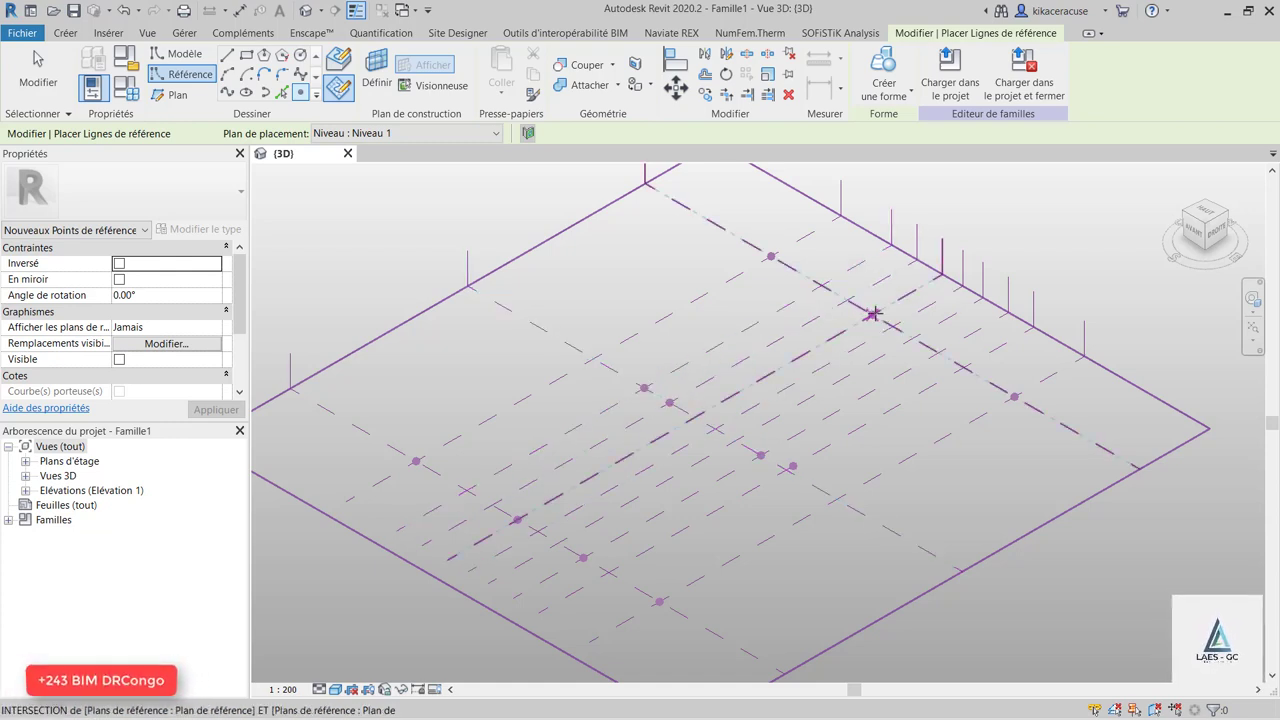
left_click(876, 315)
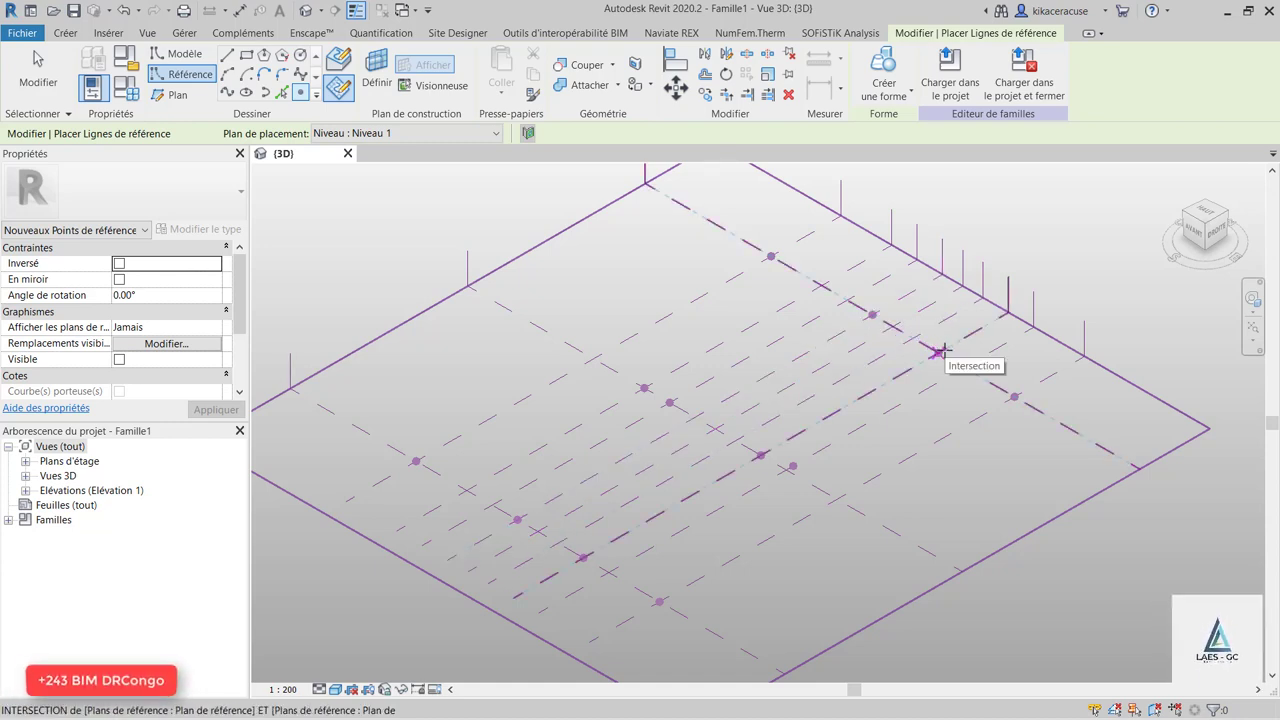
left_click(942, 352)
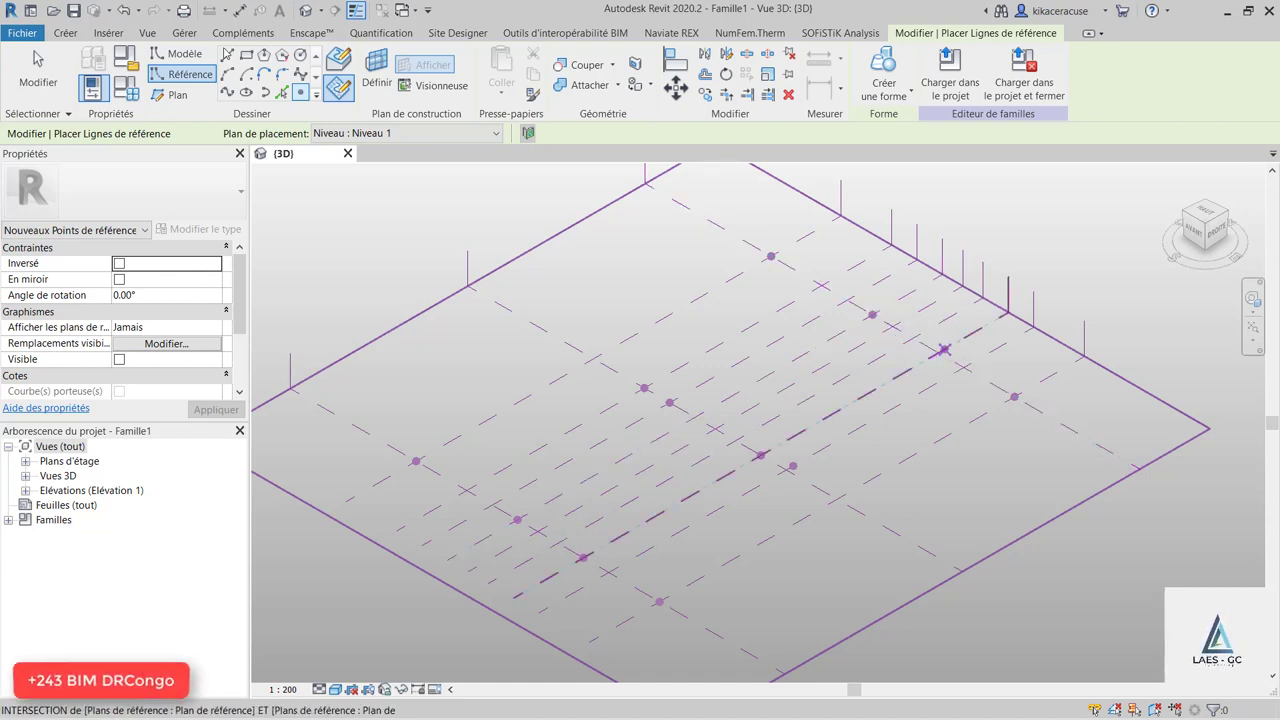
Undo the surplus reference point placements.
left_click(125, 10)
left_click(125, 10)
left_click(125, 10)
left_click(125, 10)
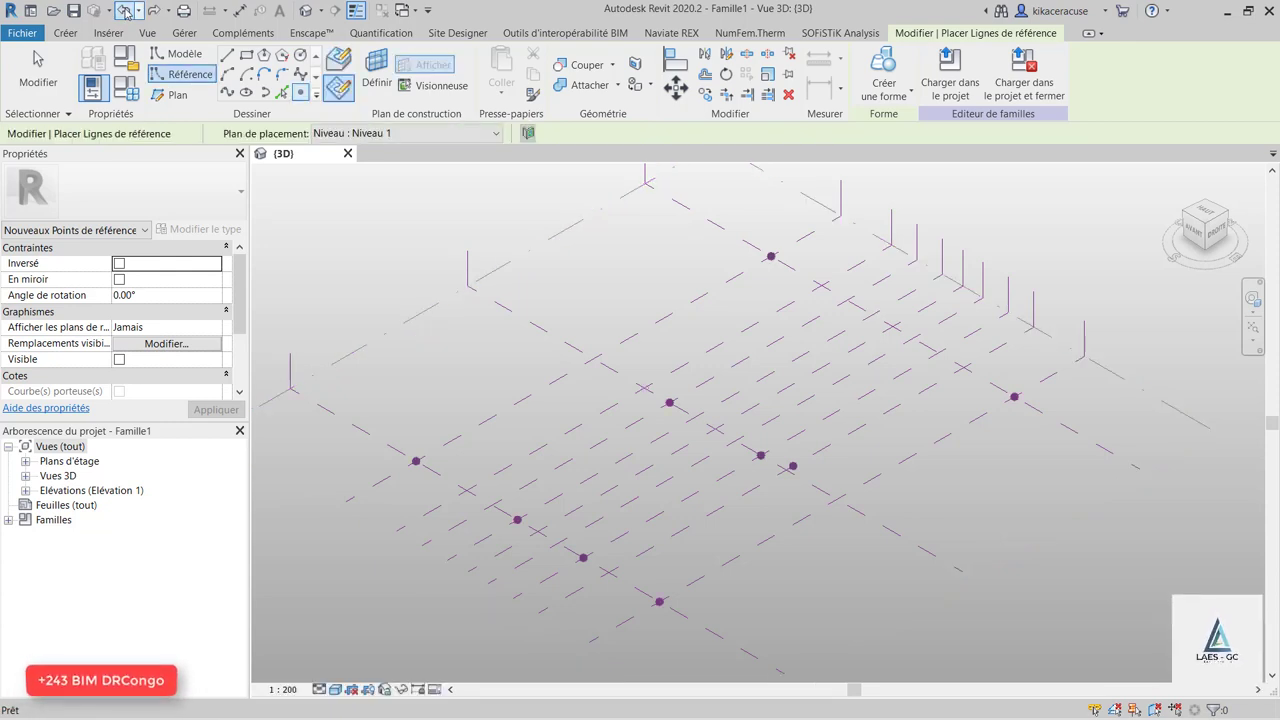
left_click(125, 10)
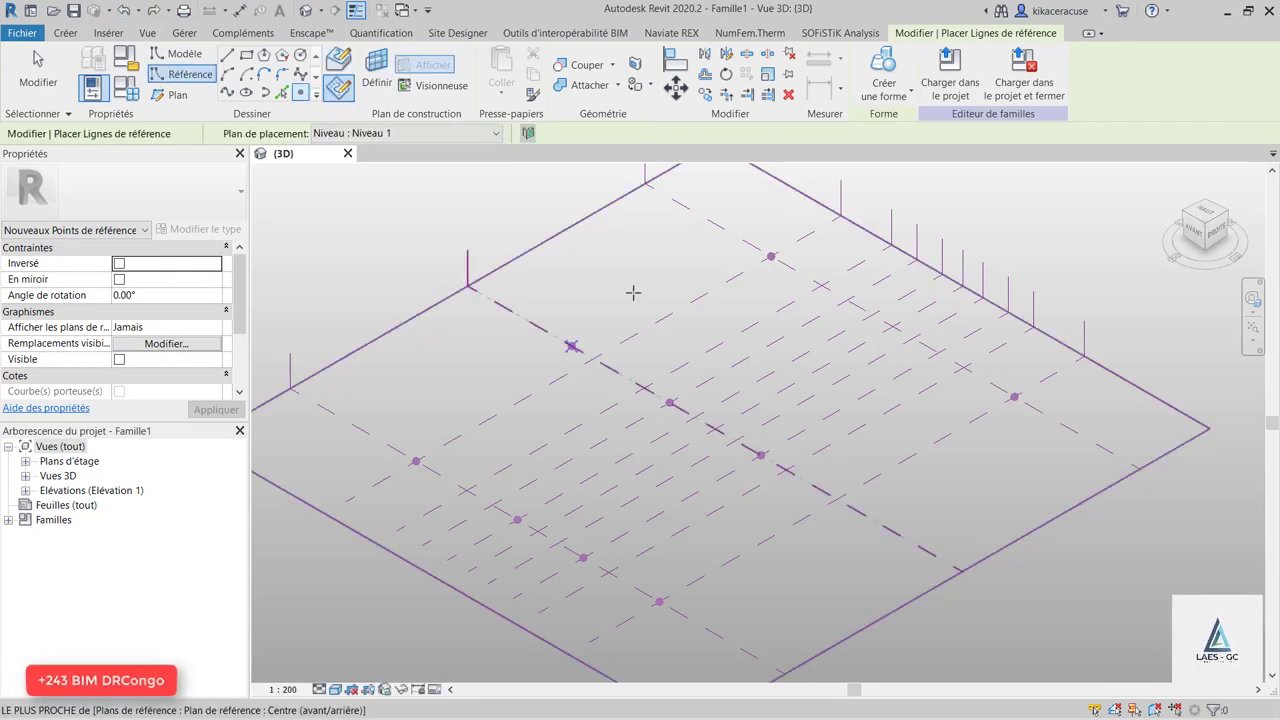
scroll(633, 292, "down", 1)
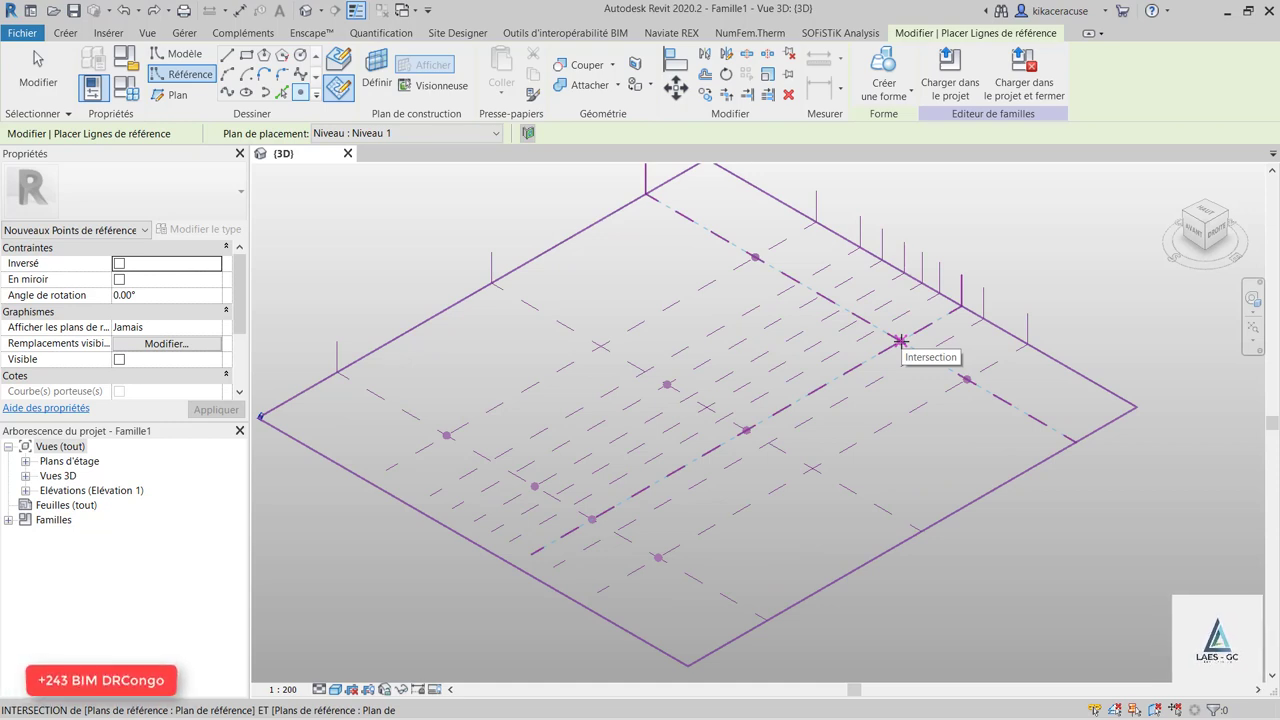
left_click(124, 11)
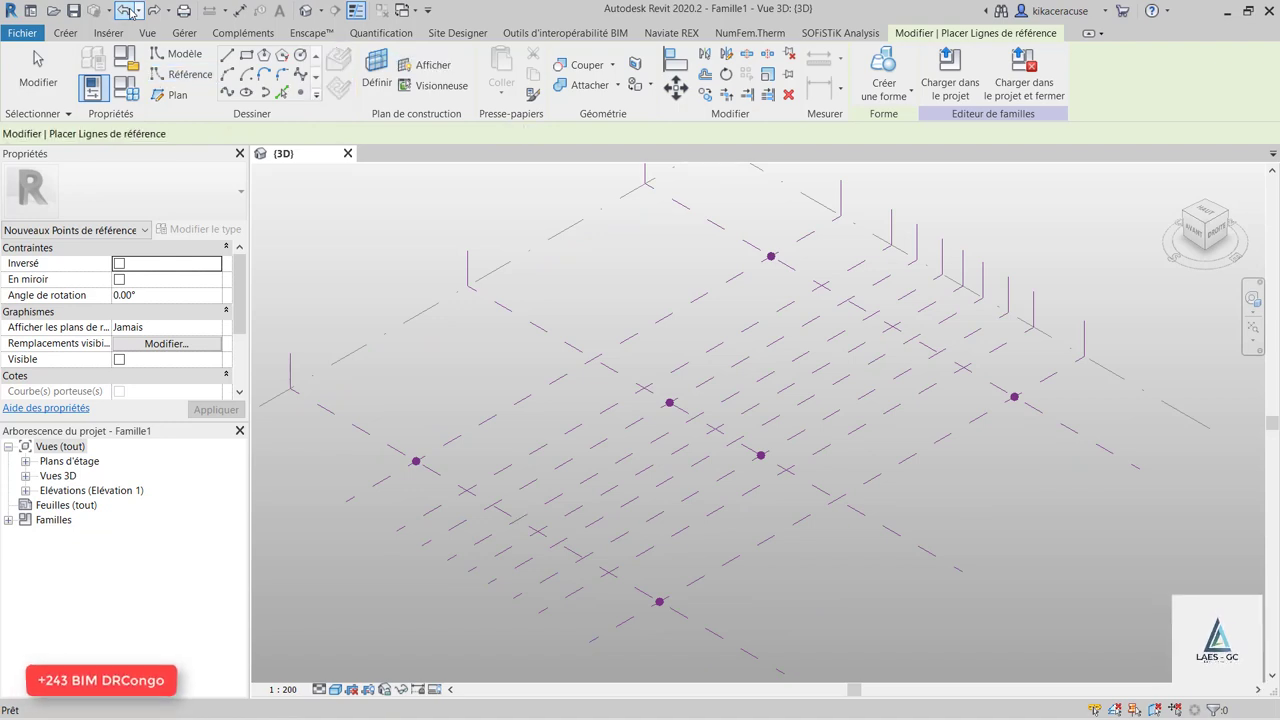
left_click(153, 11)
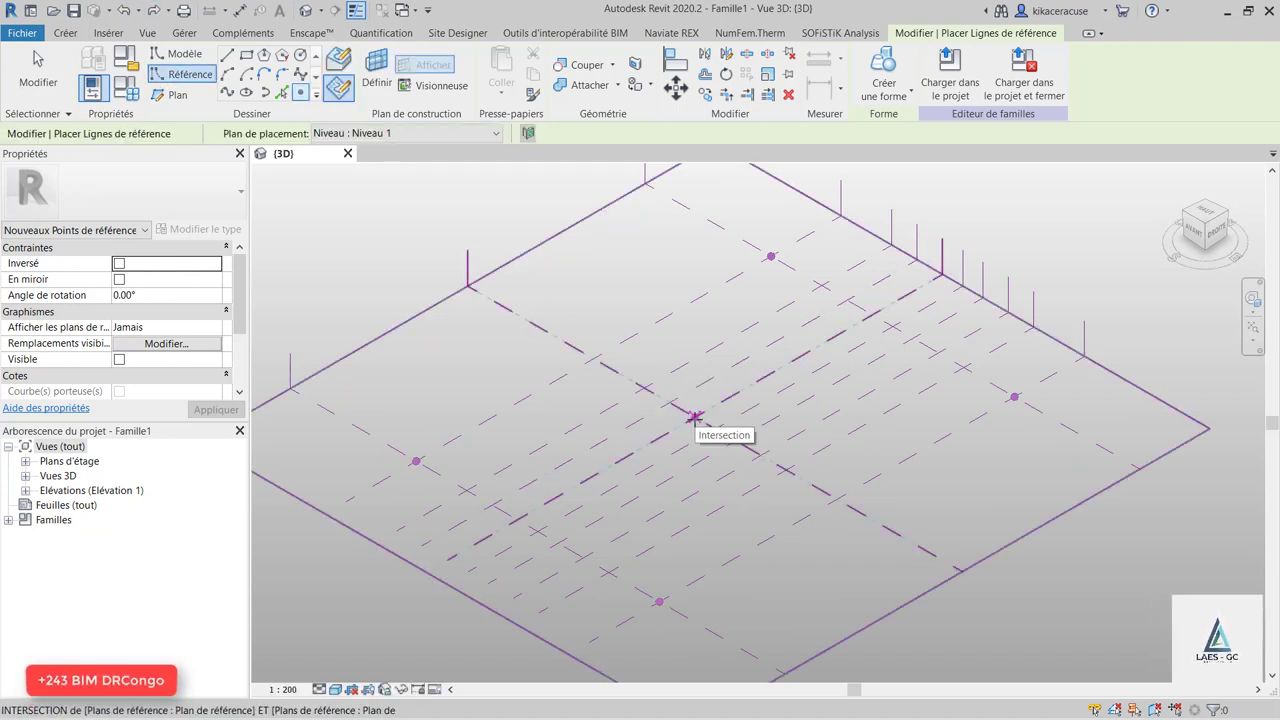
Place reference points at the central plane intersections and finish point placement.
left_click(694, 414)
left_click(669, 403)
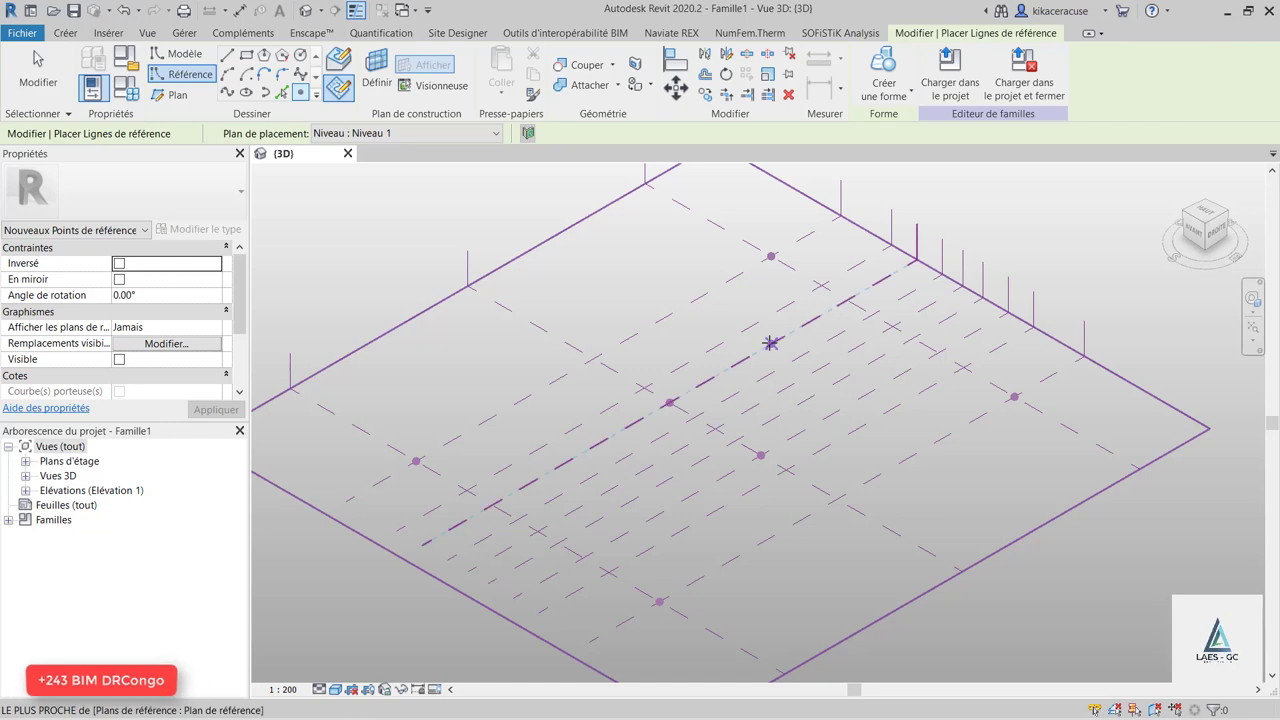
left_click(613, 328)
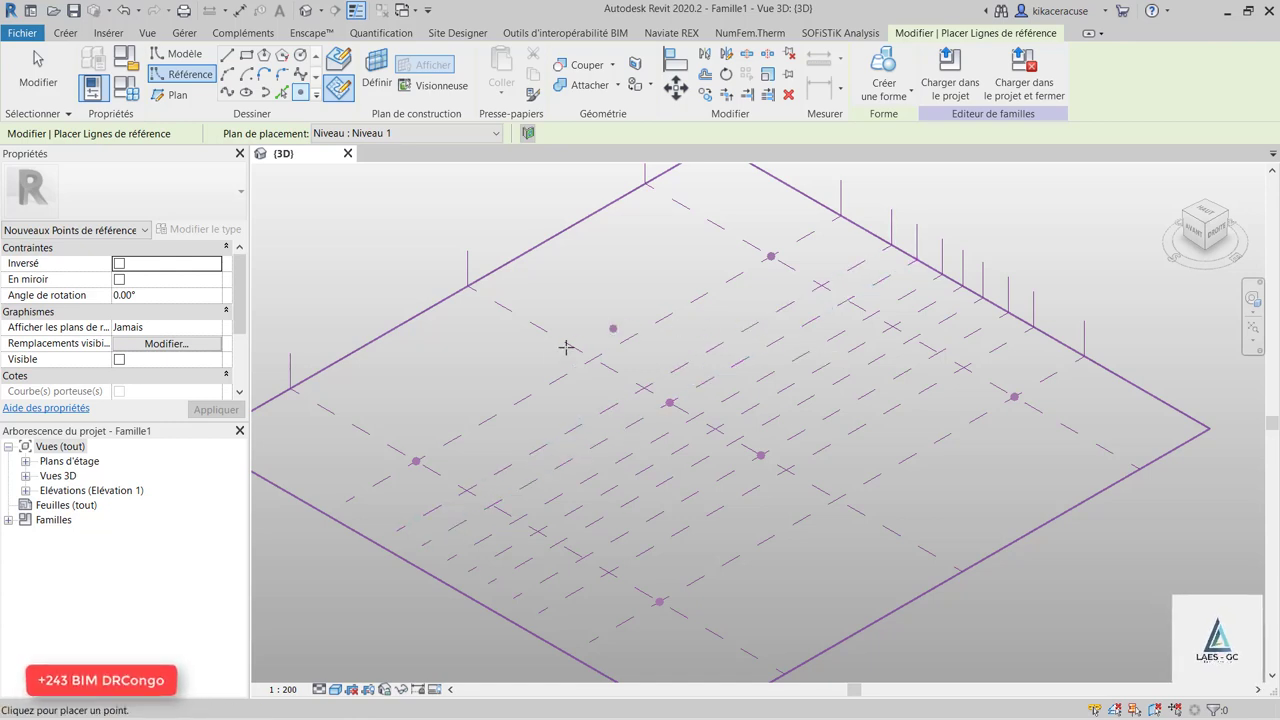
key("Escape")
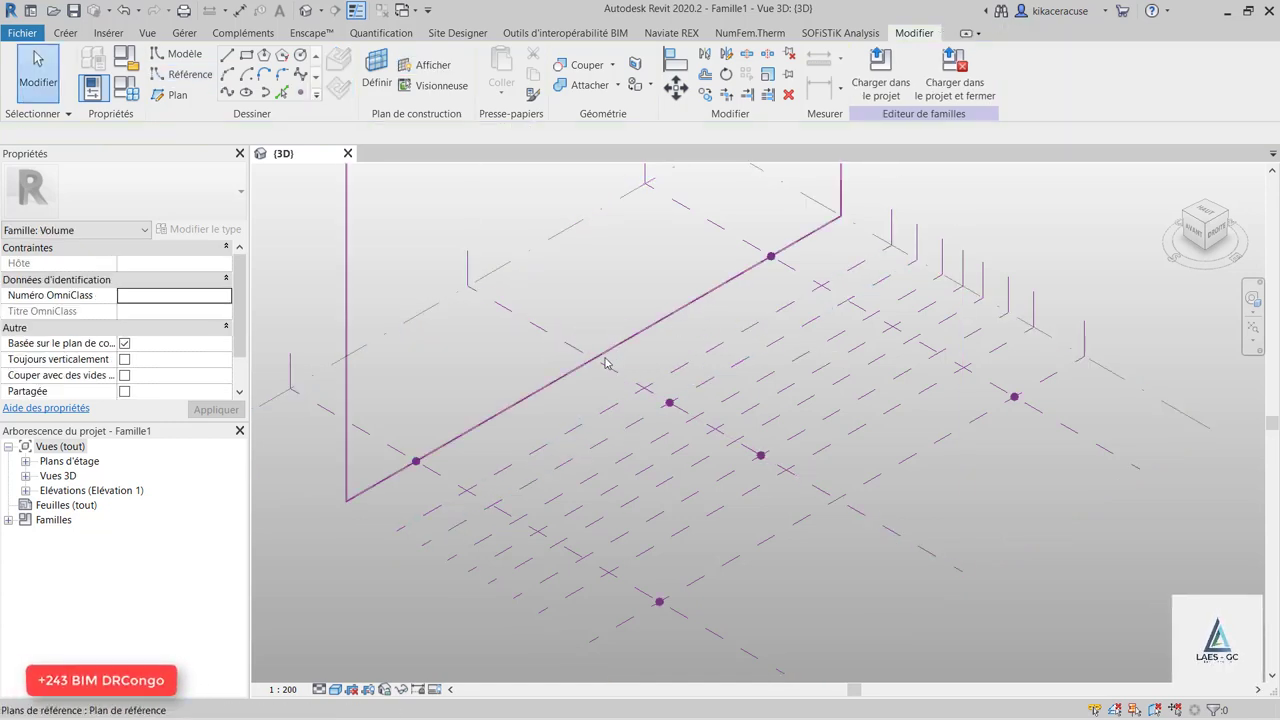
Draw a spline through the left, far and central reference points.
left_click(417, 462)
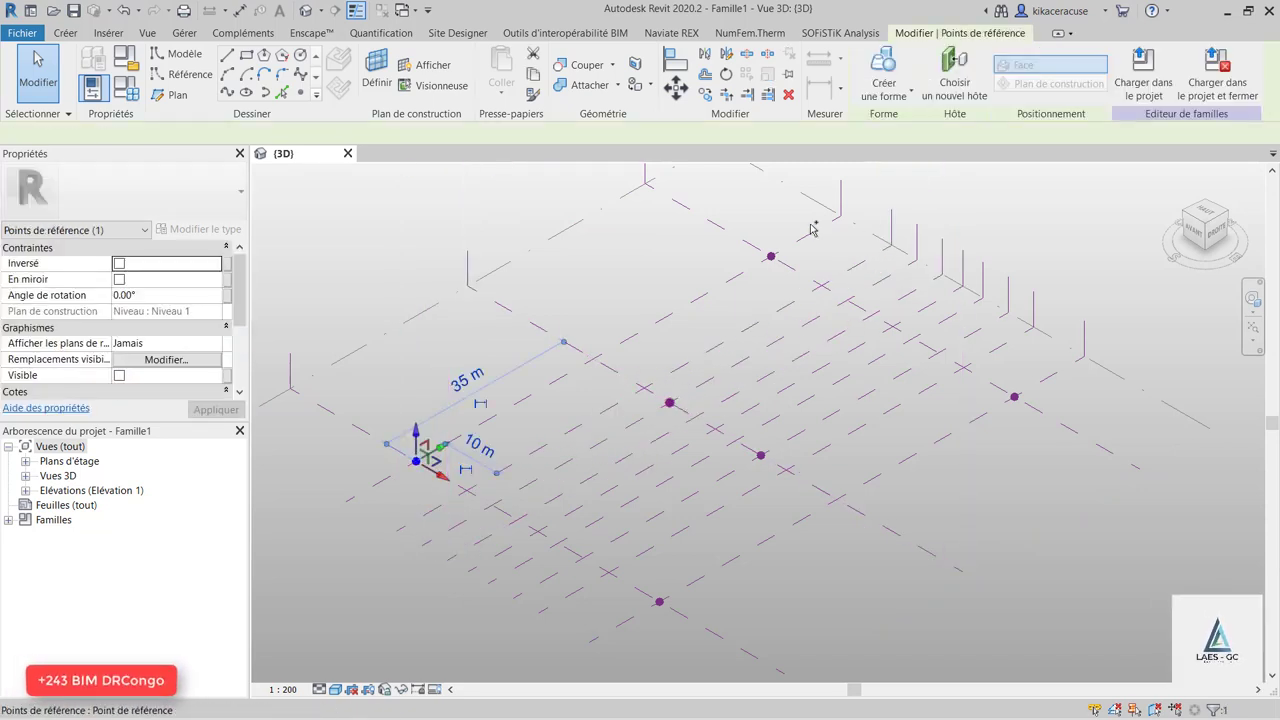
left_click(669, 402, "ctrl")
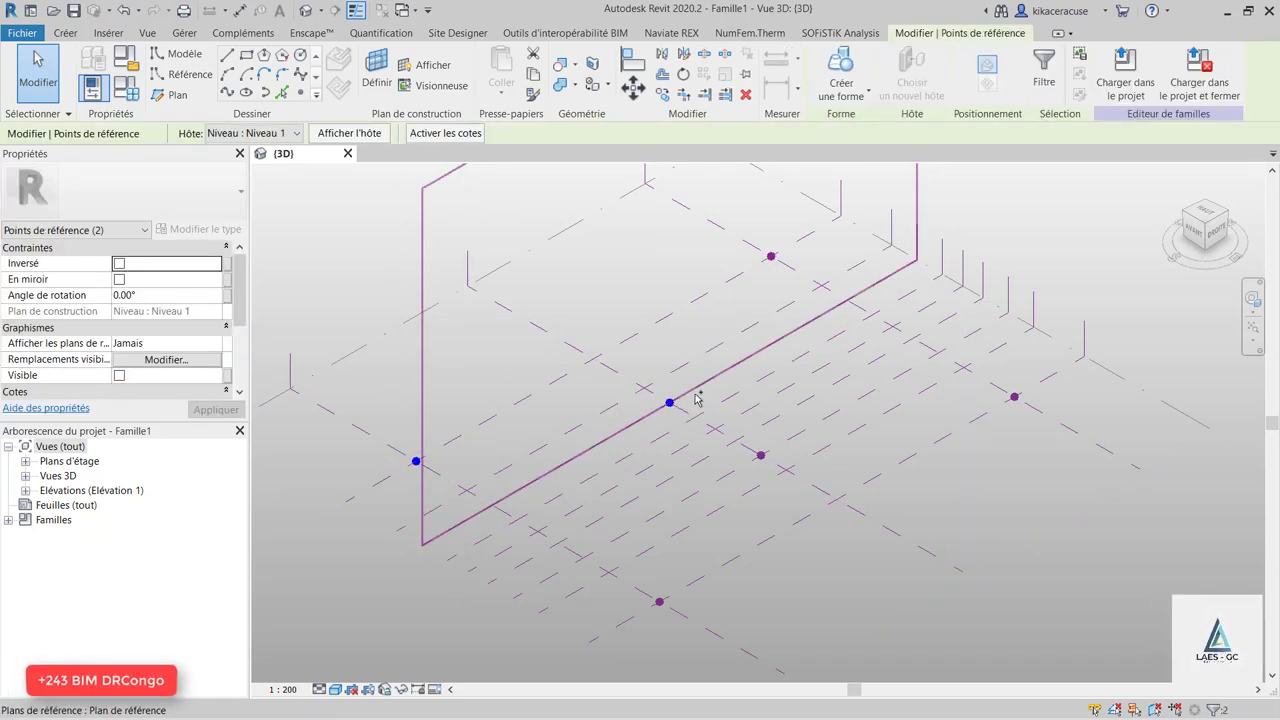
left_click(464, 383)
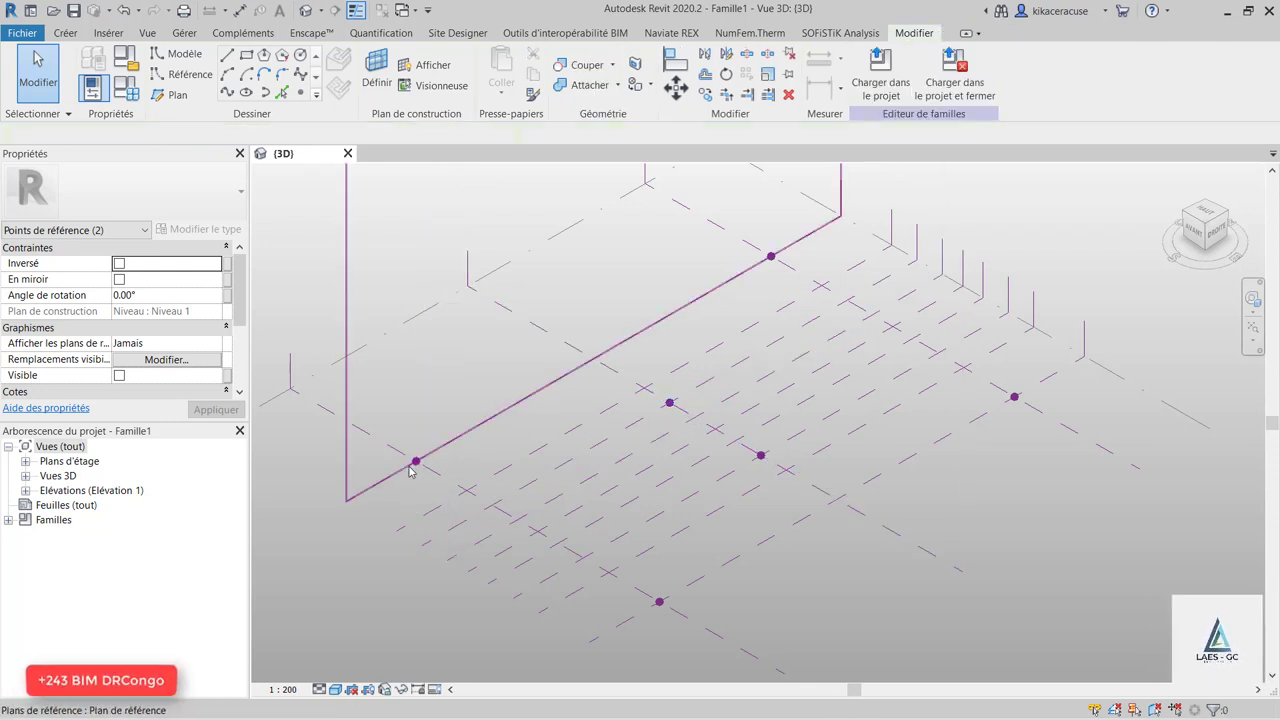
left_click(459, 471)
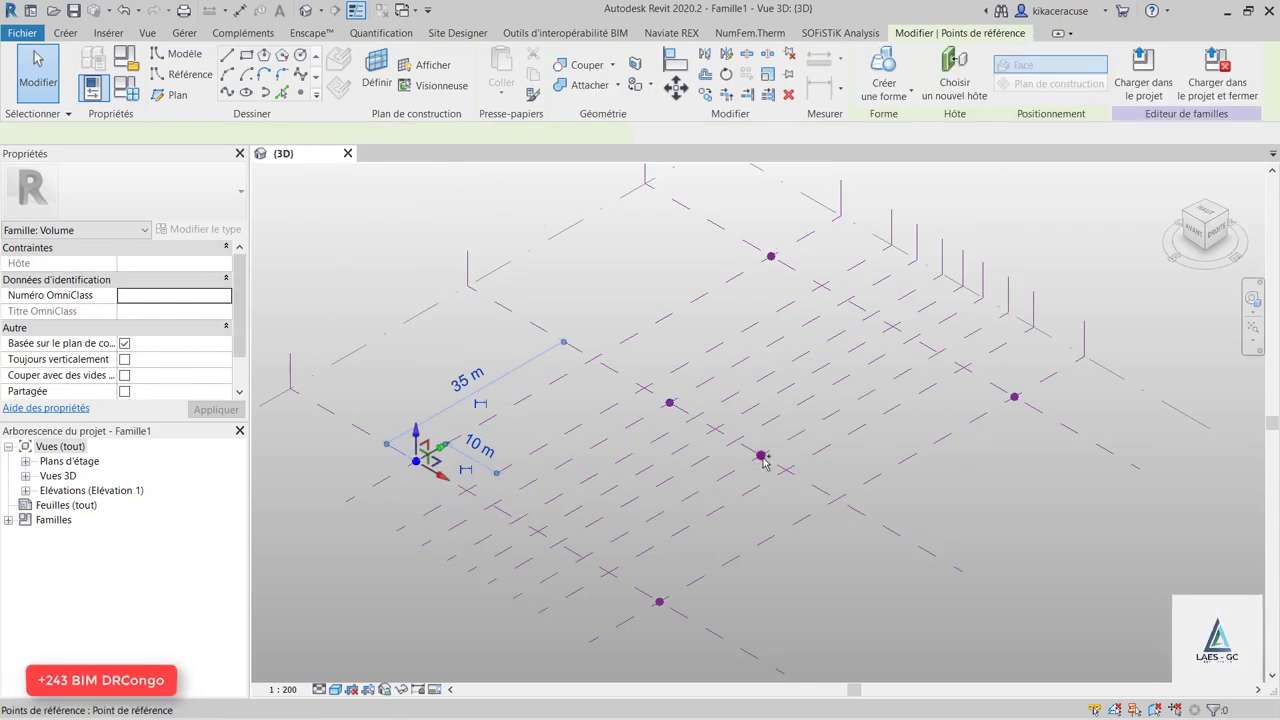
left_click(770, 256, "ctrl")
left_click(760, 455, "ctrl")
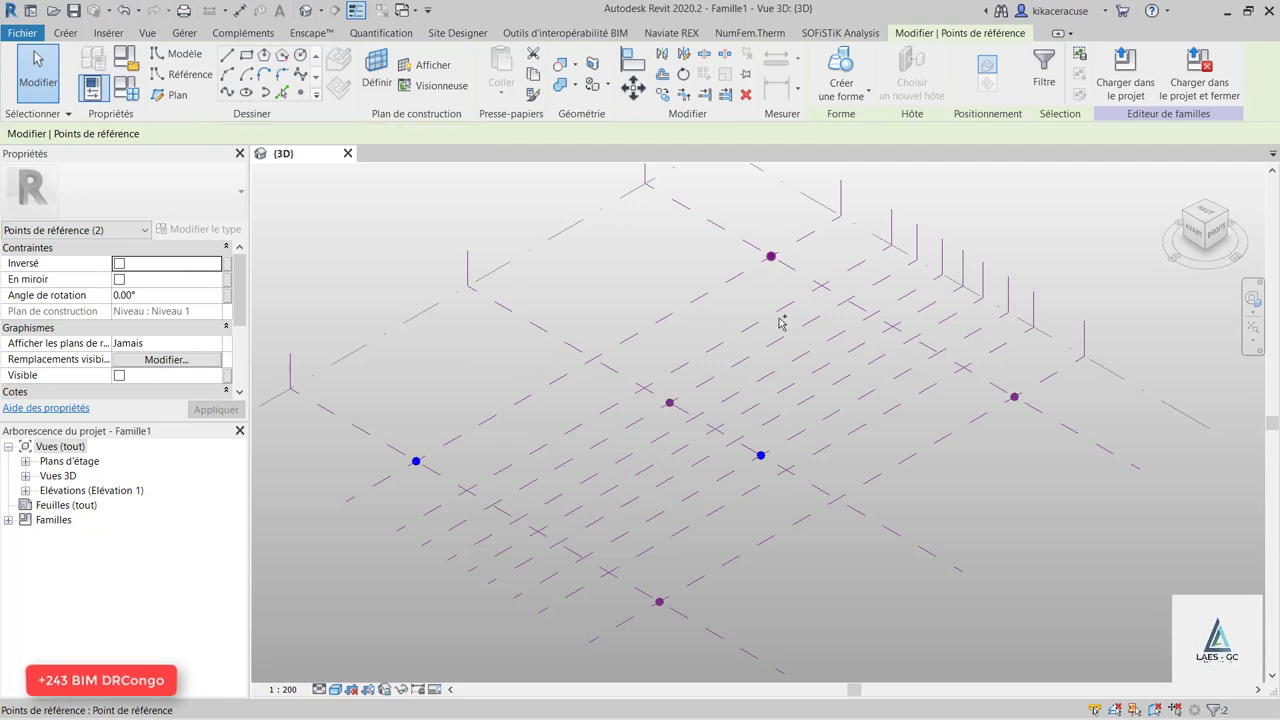
left_click(228, 93)
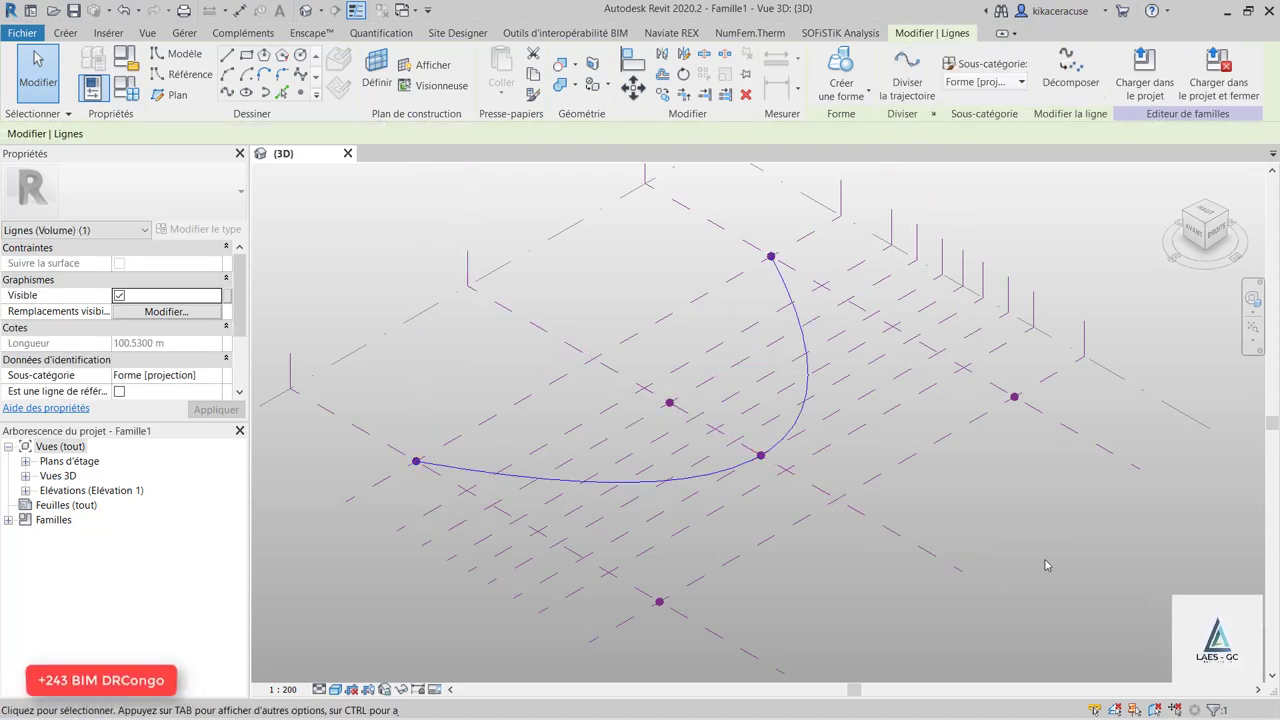
left_click(885, 575)
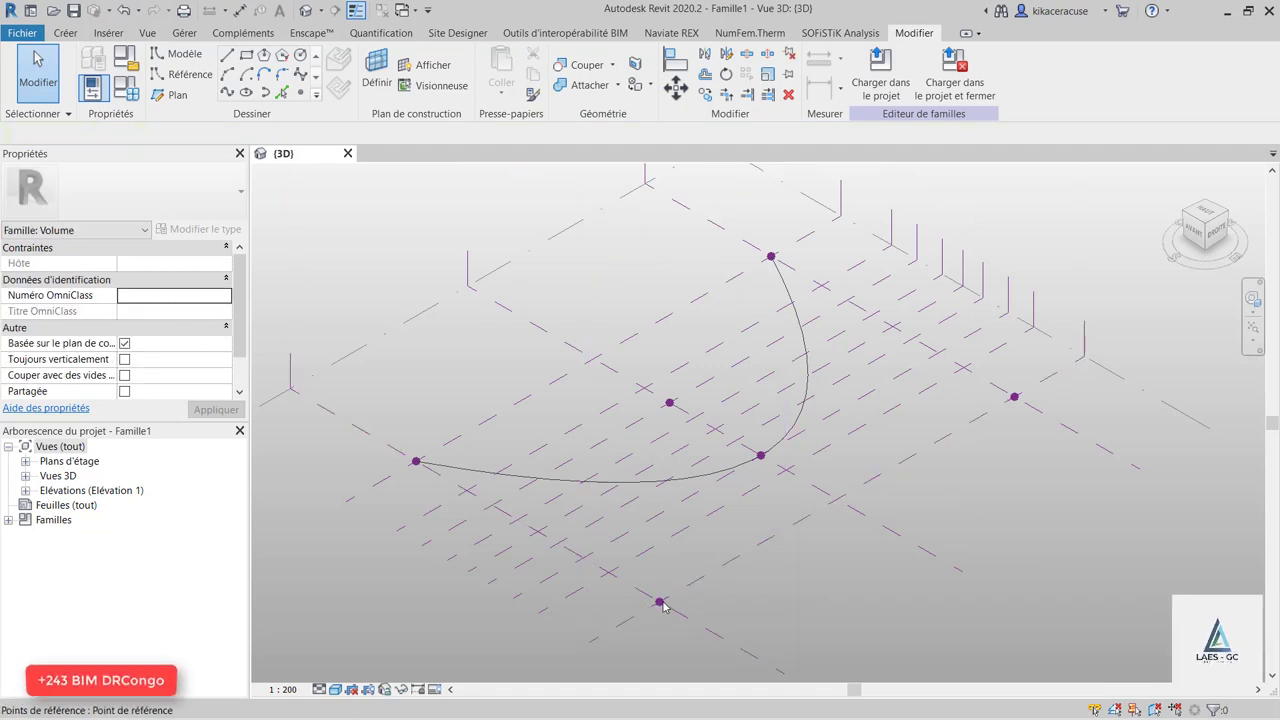
Draw a second spline through the bottom, central and right reference points.
left_click(660, 602)
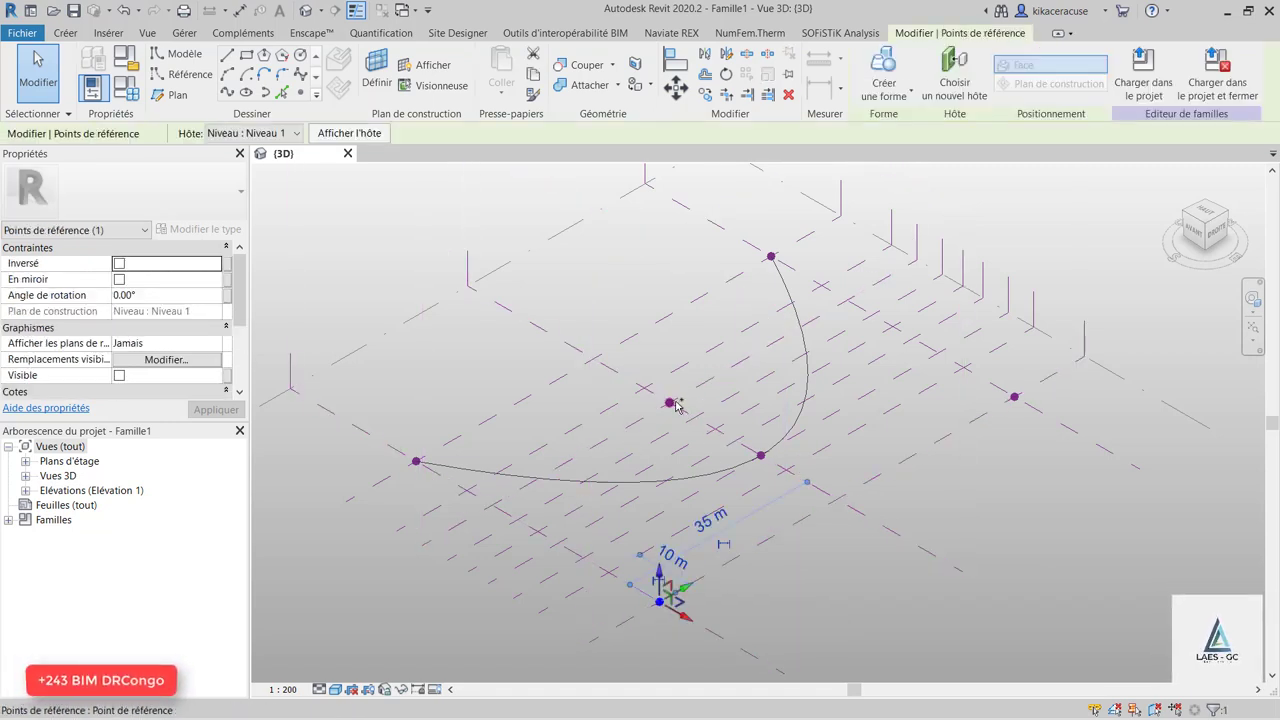
left_click(669, 403, "ctrl")
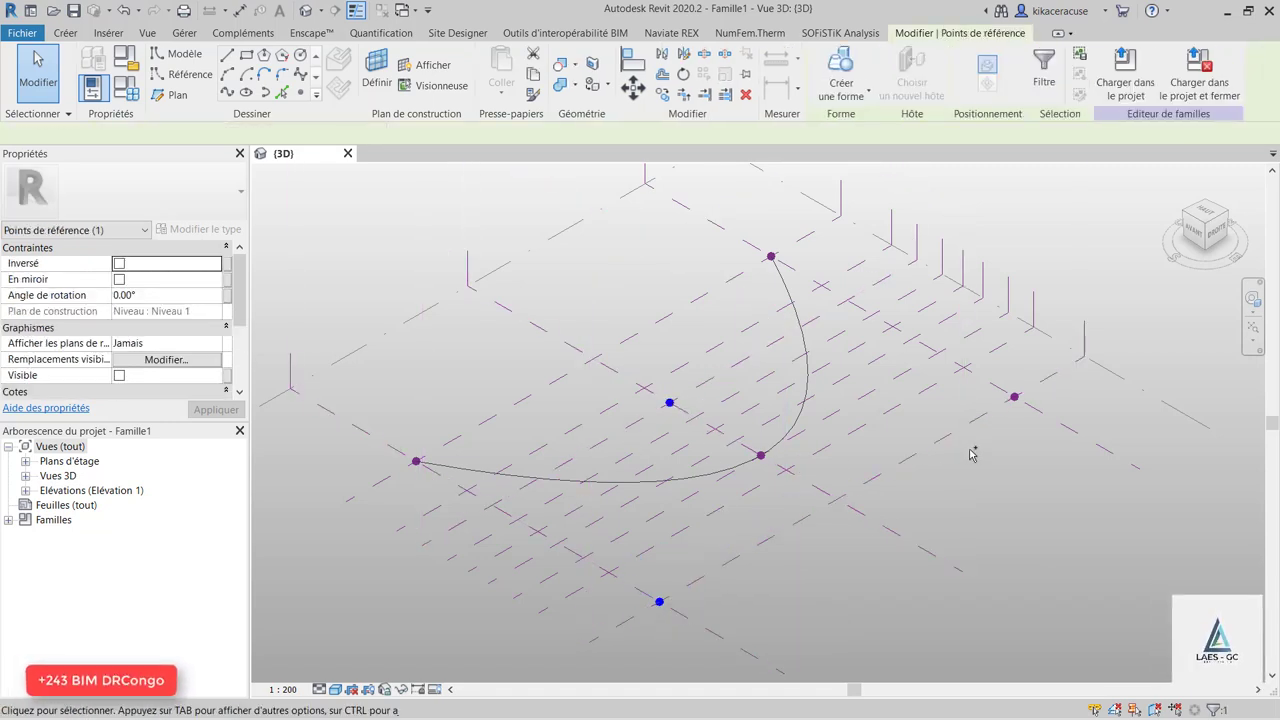
left_click(1015, 397, "ctrl")
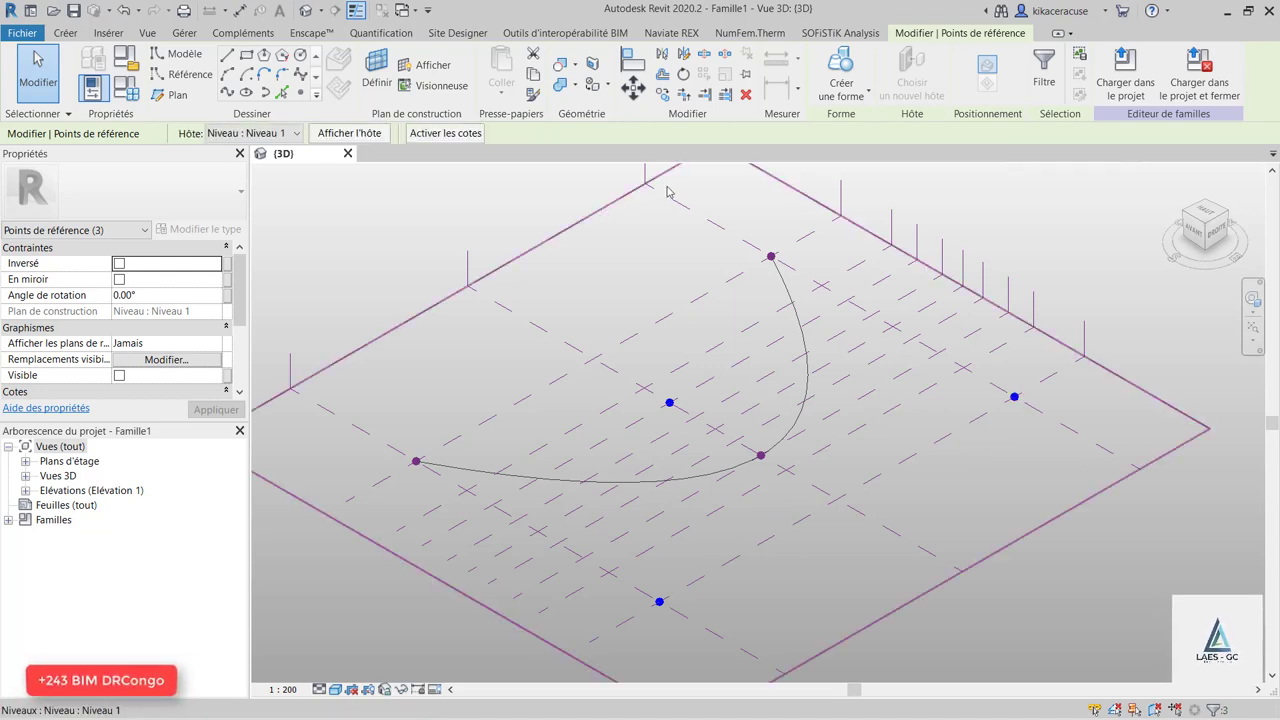
left_click(228, 93)
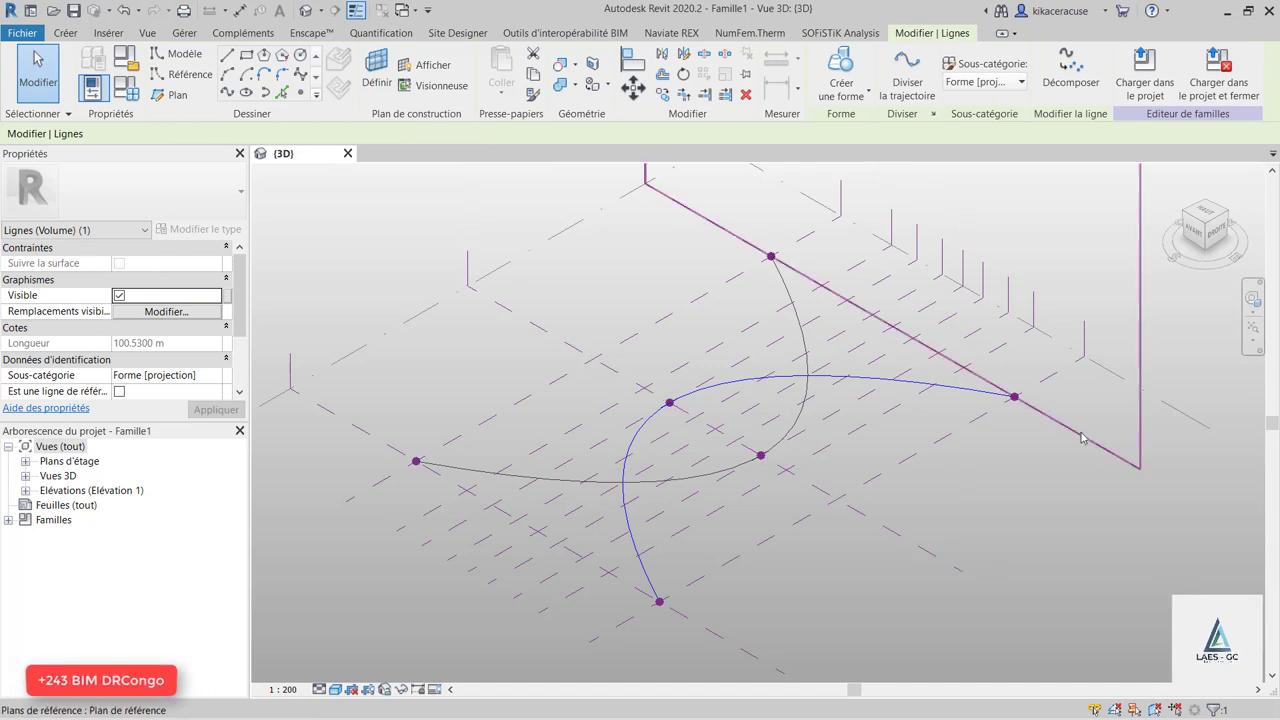
left_click(1186, 538)
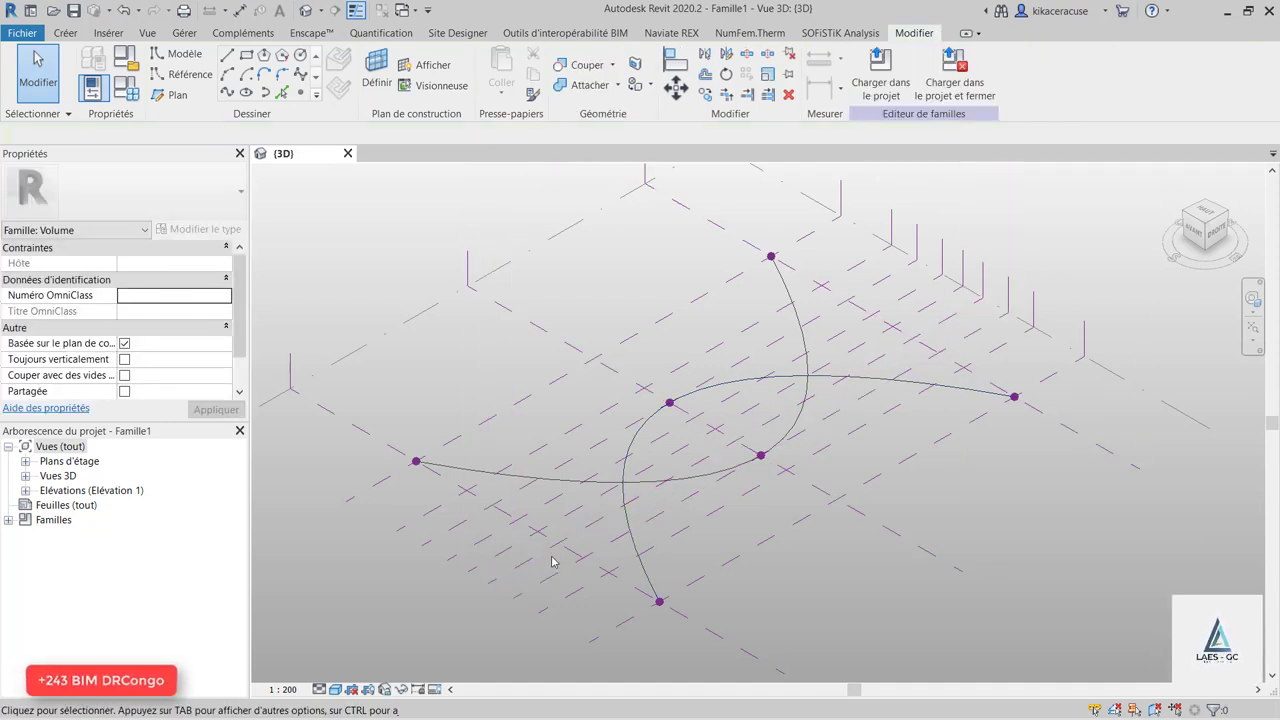
scroll(540, 572, "up", 2)
Place six reference points at lower-left, back-right and central grid intersections beside the splines.
left_click(299, 93)
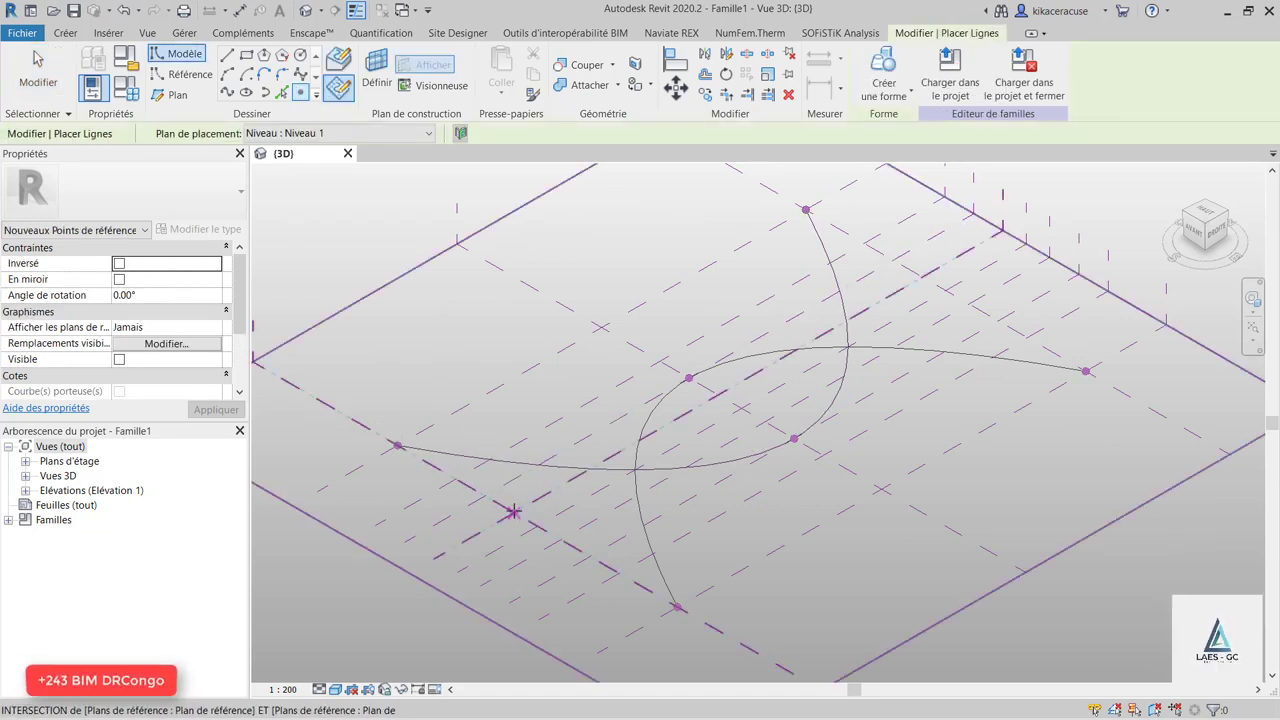
left_click(512, 512)
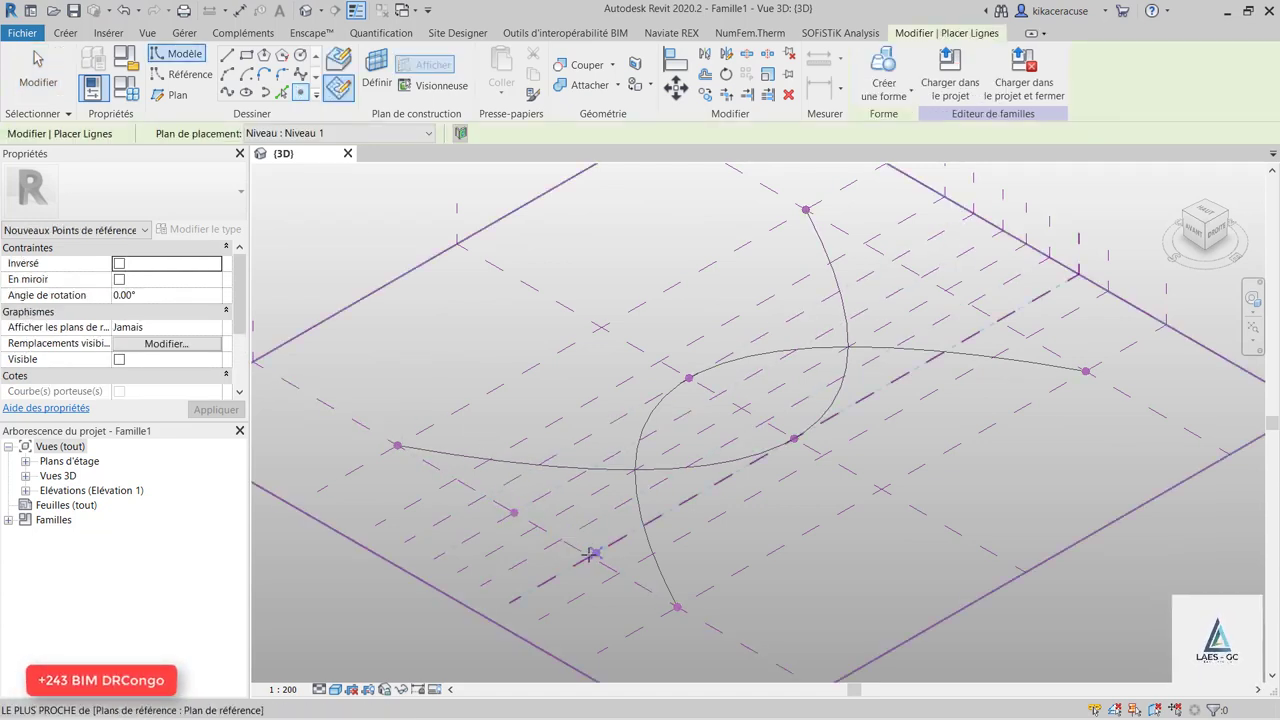
left_click(589, 556)
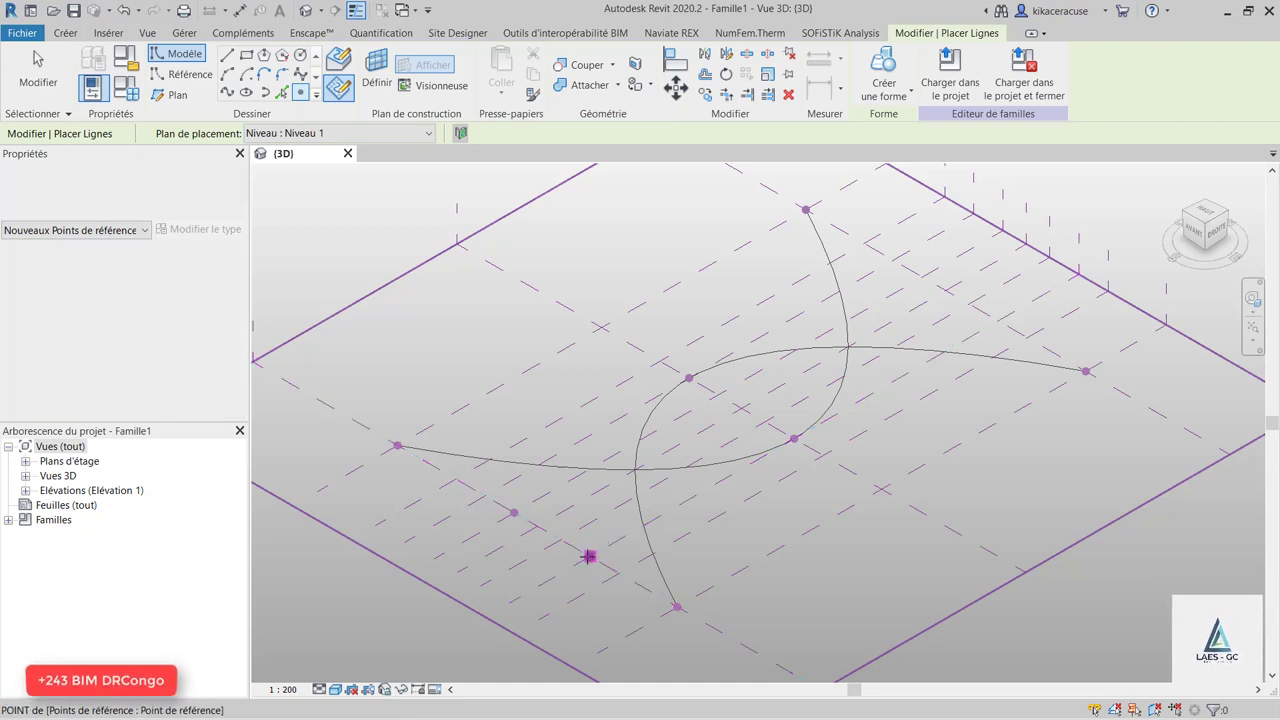
left_click(922, 276)
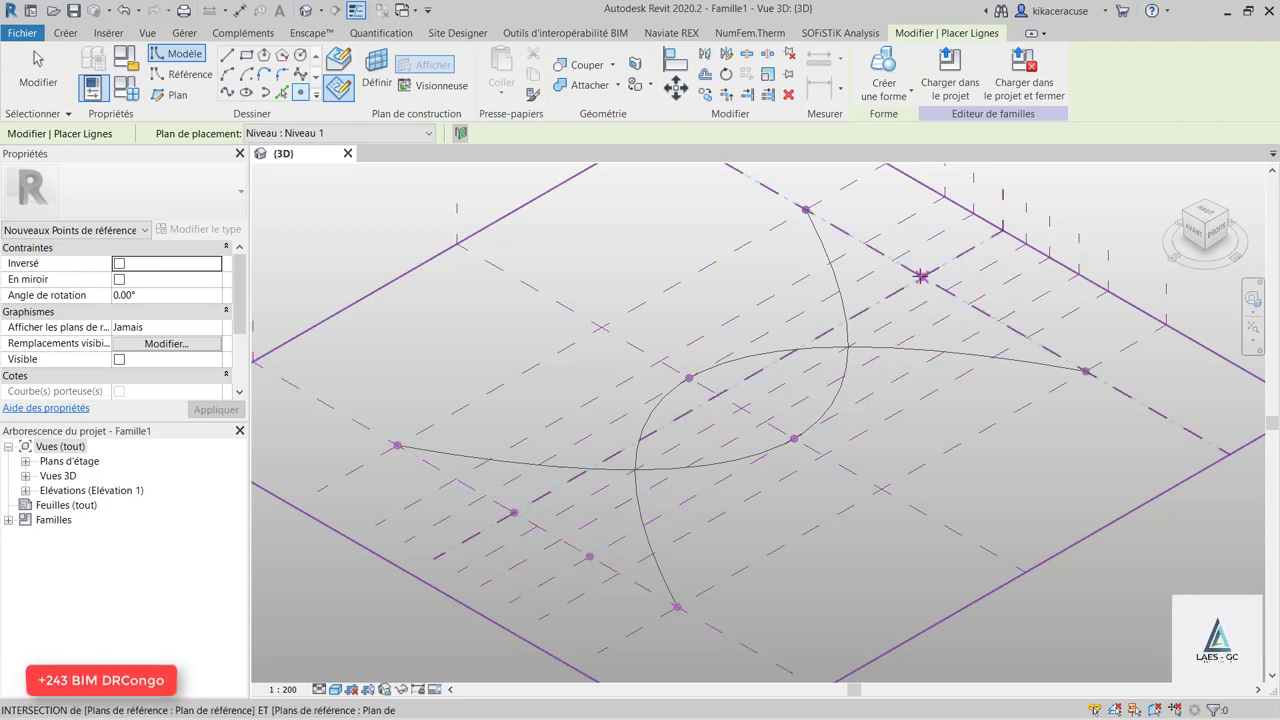
left_click(997, 321)
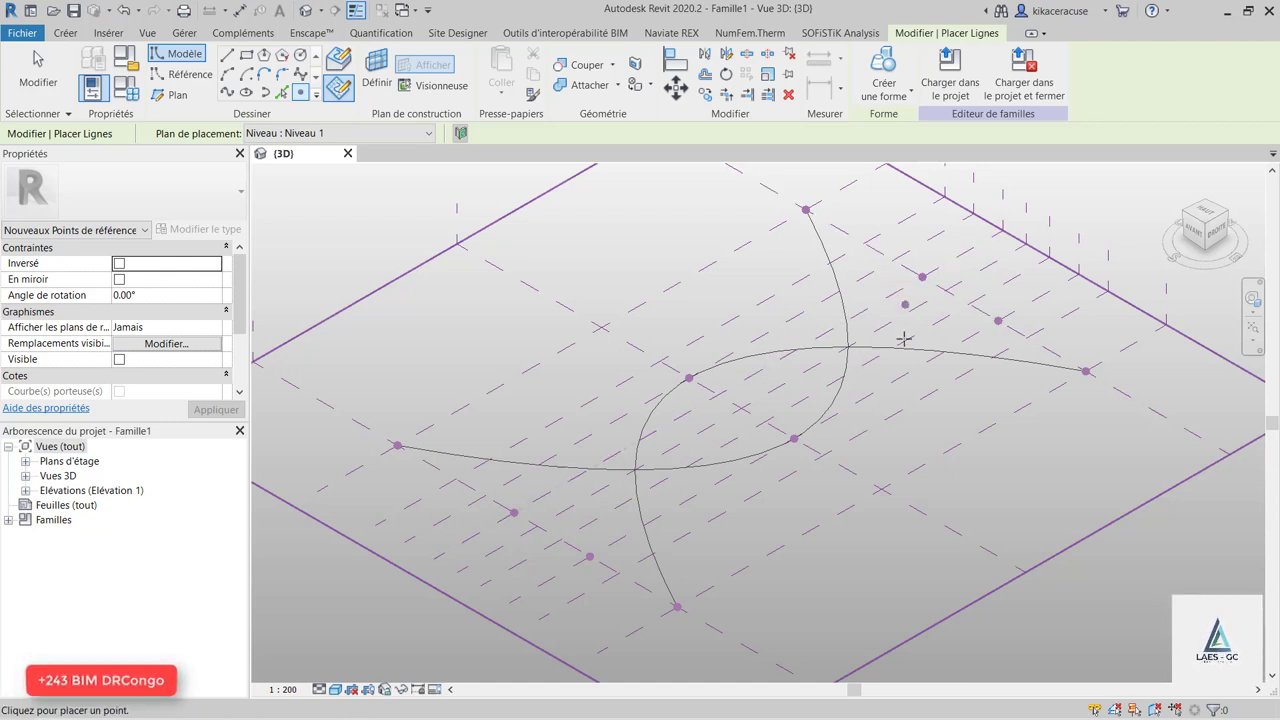
left_click(823, 456)
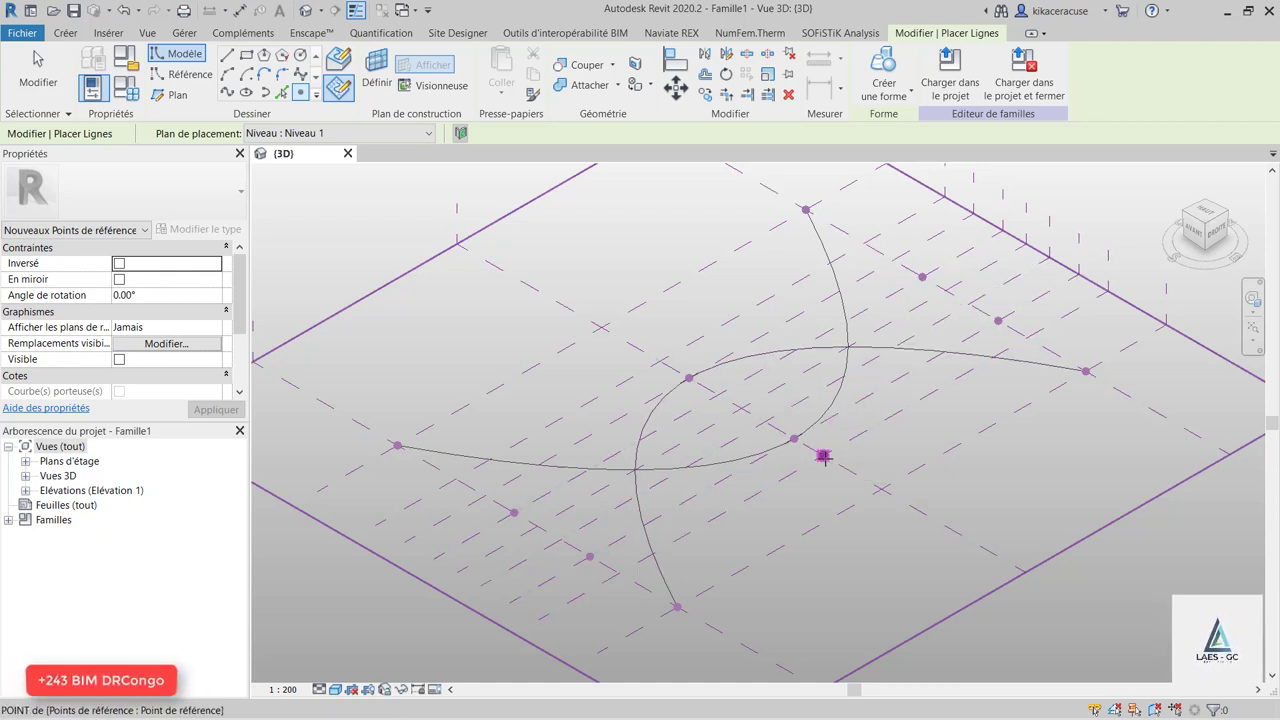
left_click(659, 360)
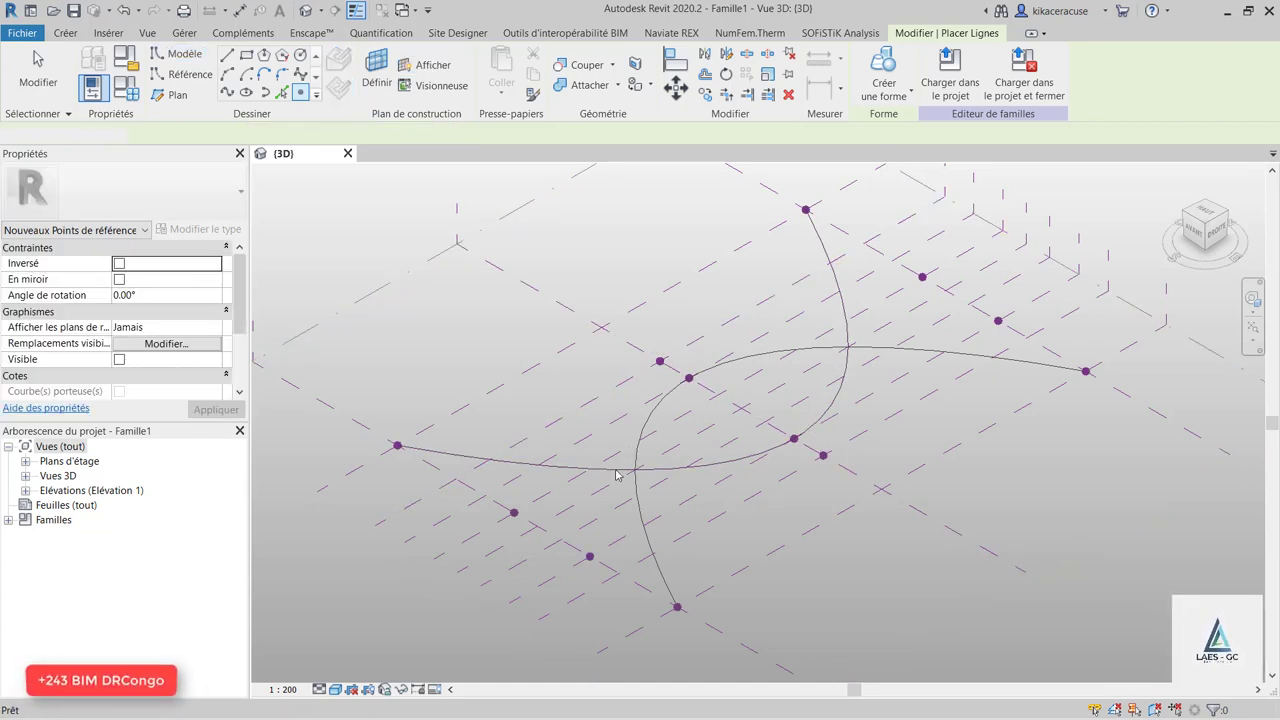
Draw a 70.9410 m spline through the lower-left, back and inner new reference points.
key("Escape")
key("Escape")
left_click(514, 513)
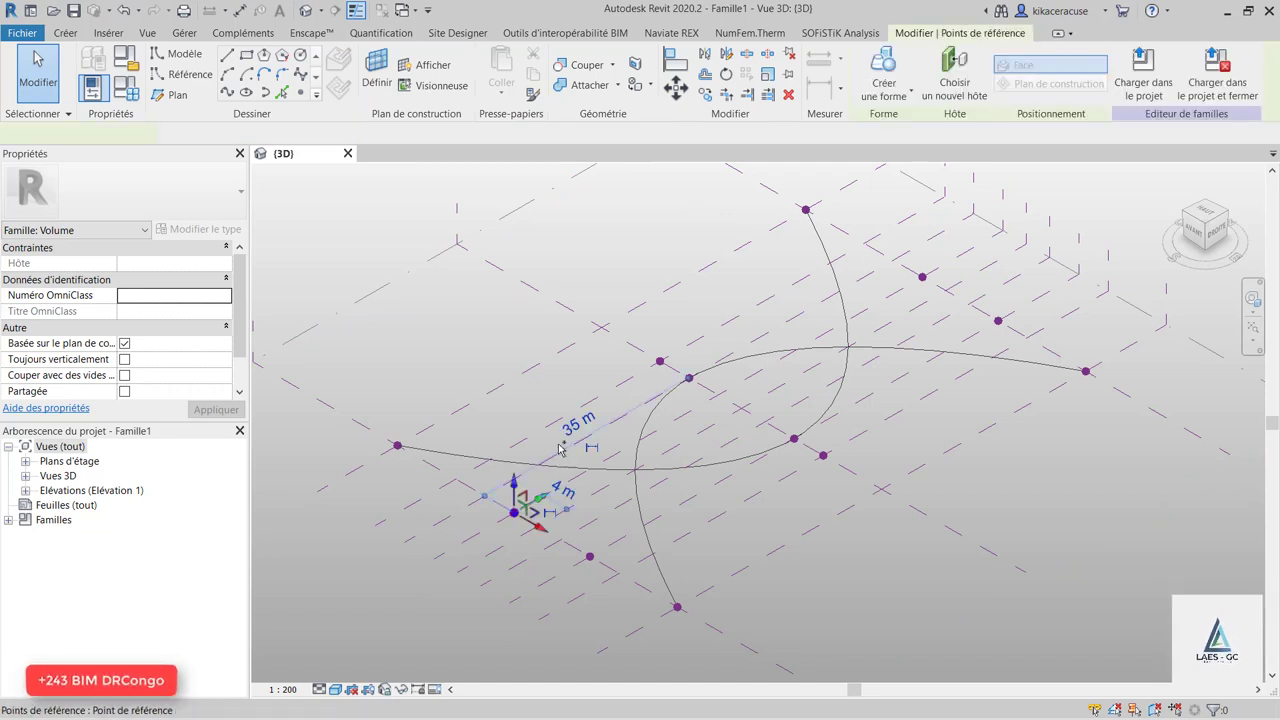
left_click(922, 276, "ctrl")
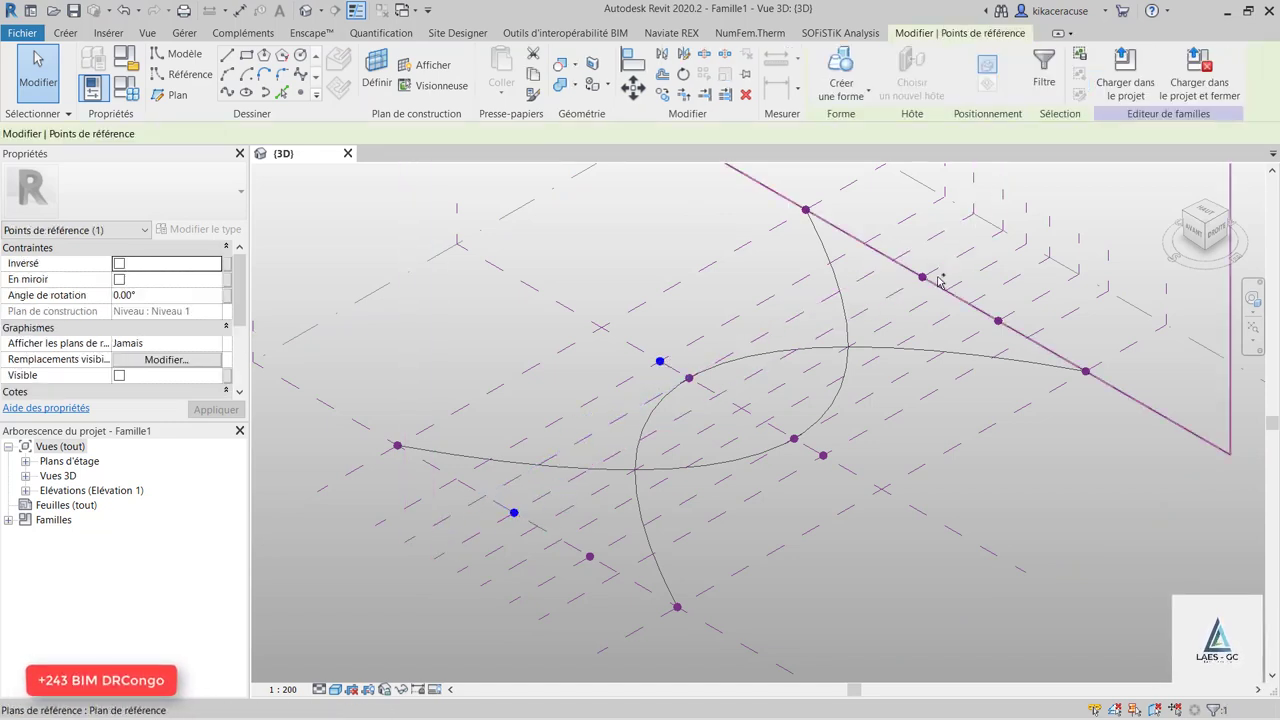
left_click(659, 360, "ctrl")
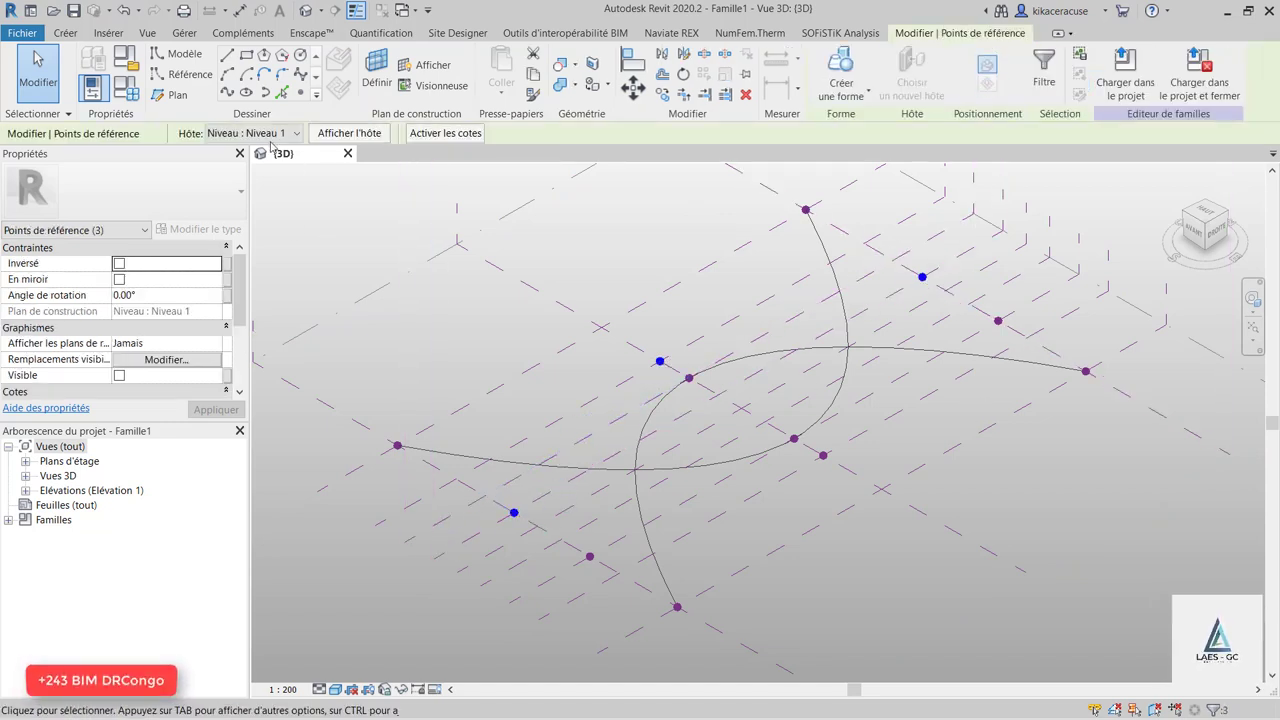
left_click(228, 95)
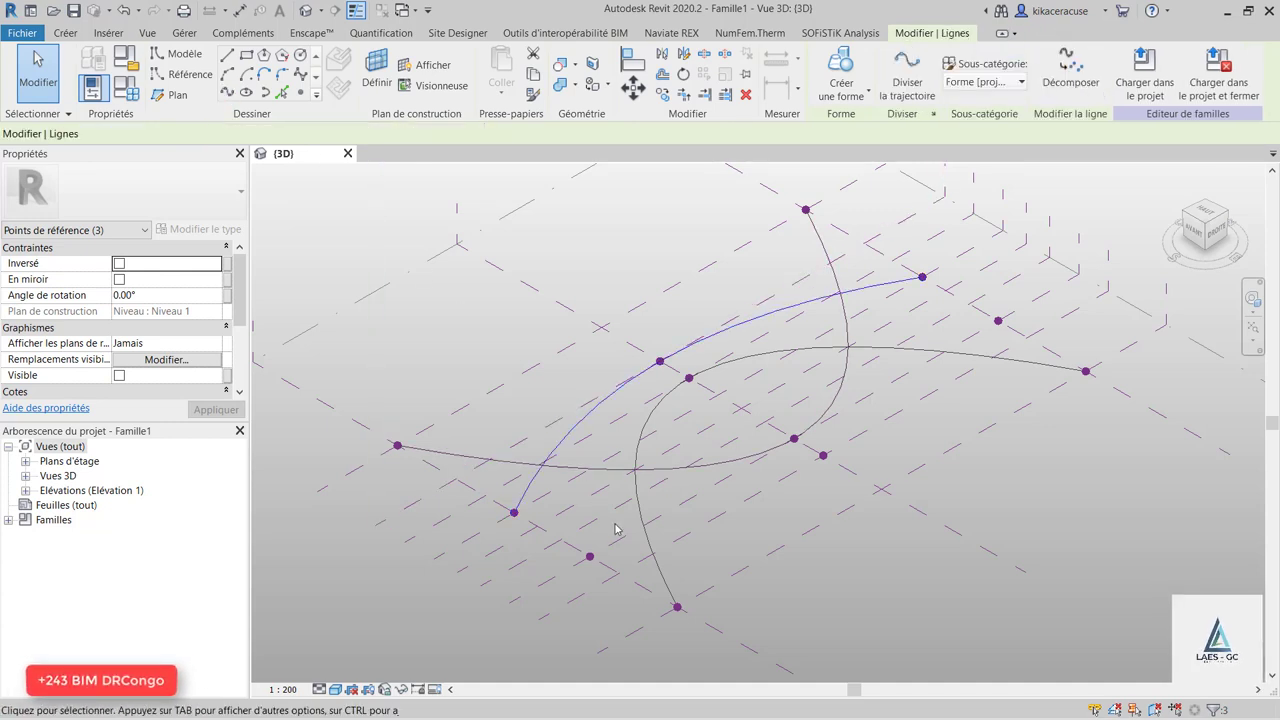
Draw a fourth spline through the other three new points and orbit to view all curves.
left_click(590, 558)
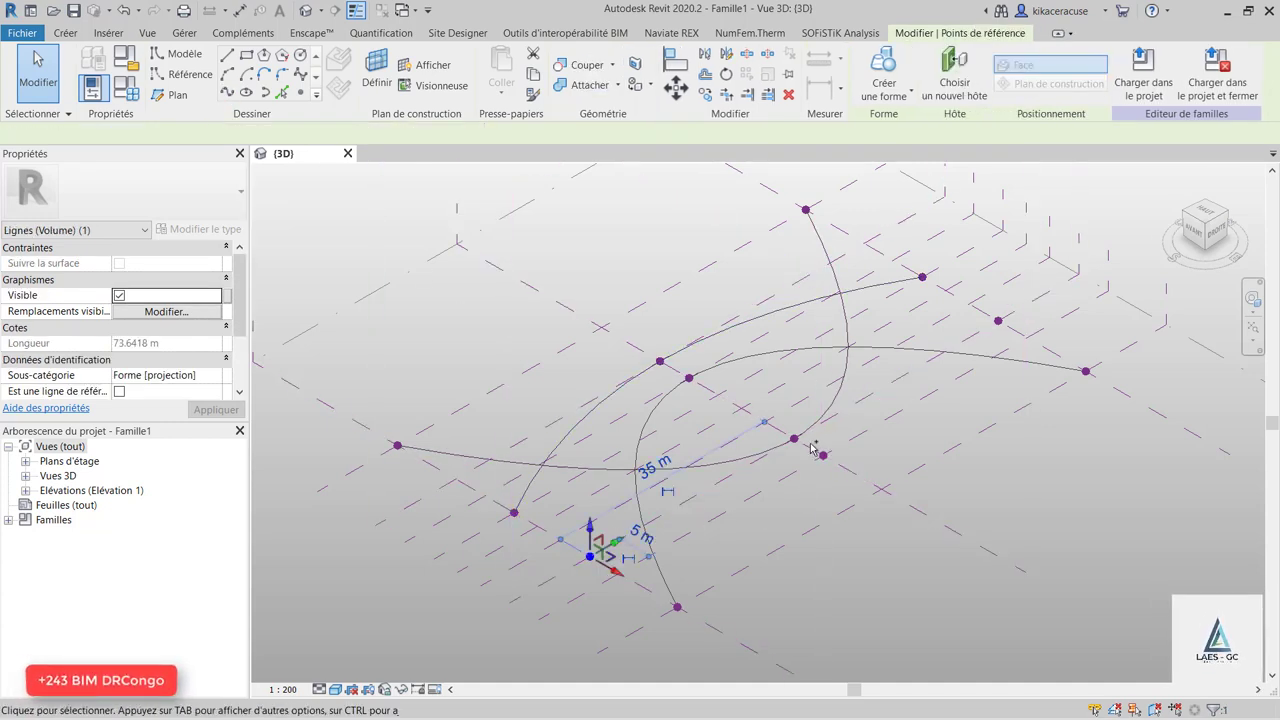
left_click(824, 457, "ctrl")
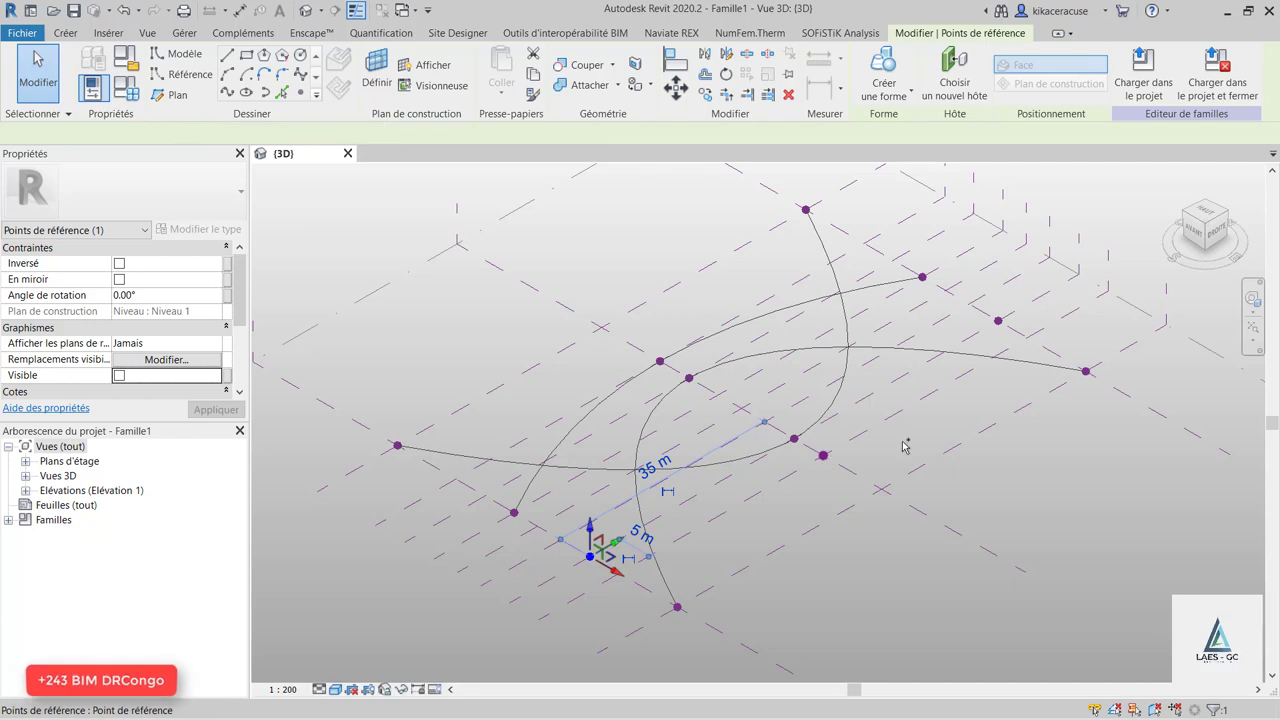
left_click(998, 321, "ctrl")
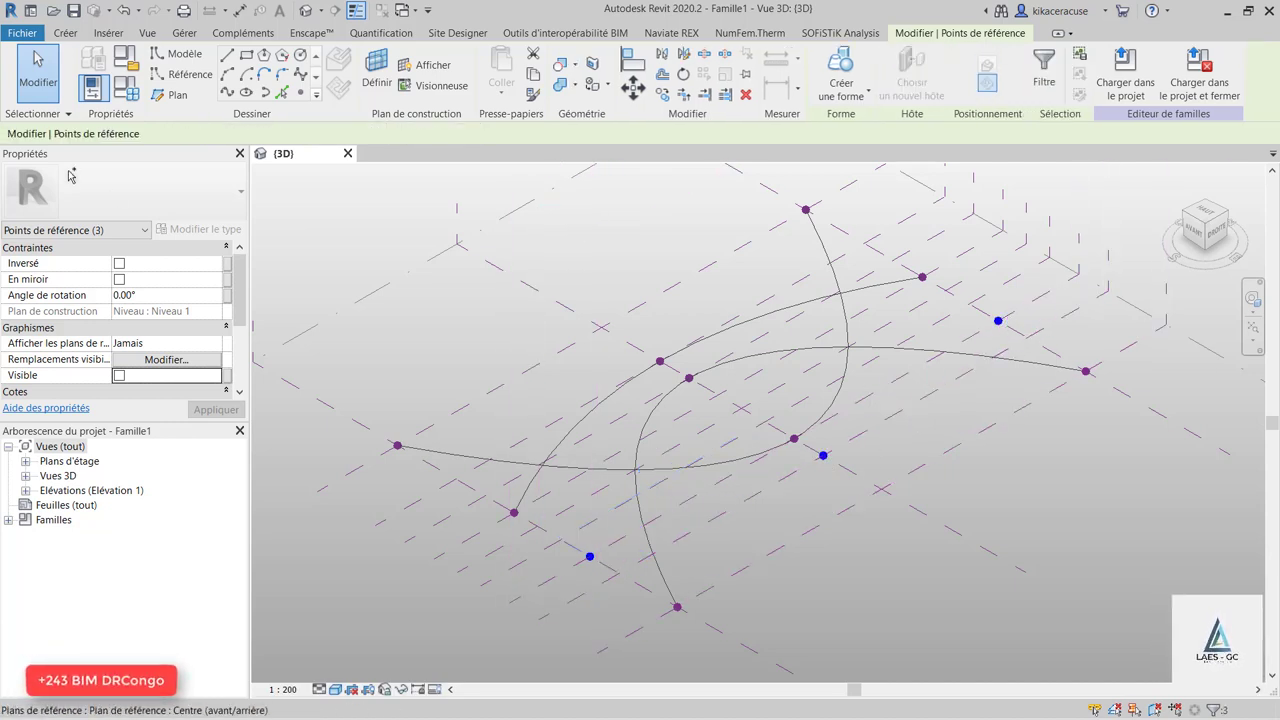
left_click(225, 100)
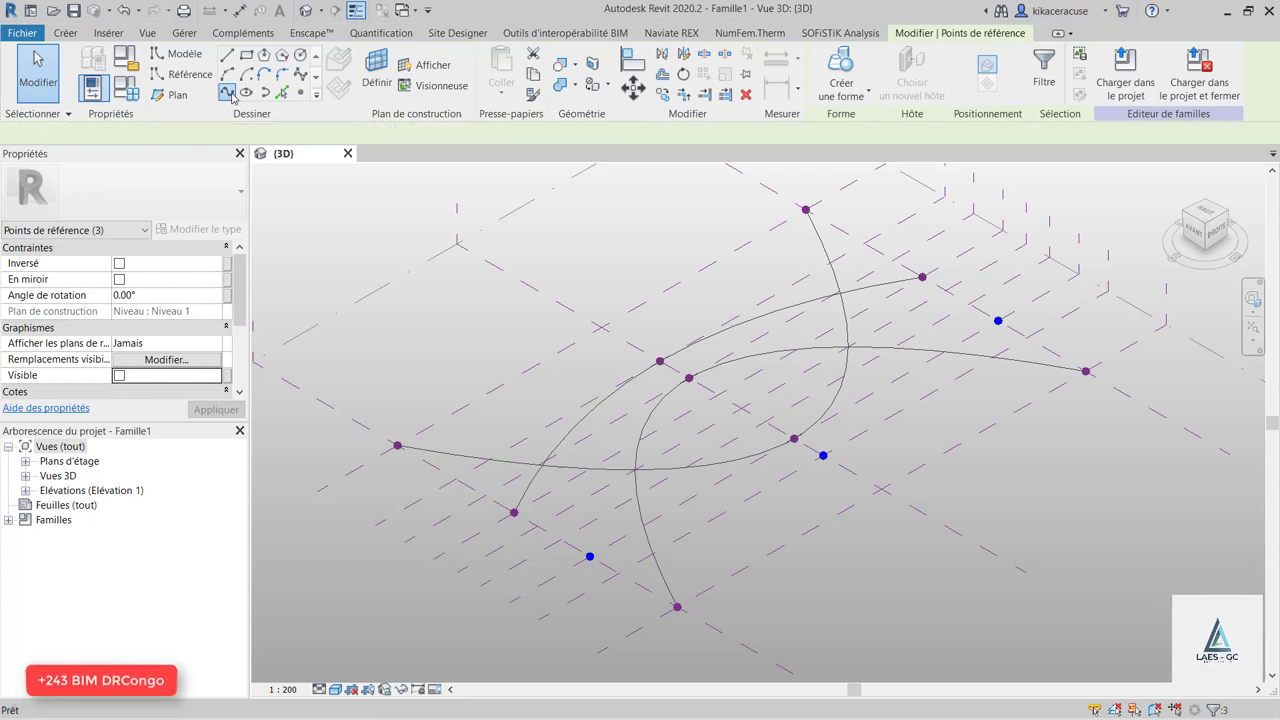
middle_click_drag(588, 421, 853, 403, "shift")
key("Escape")
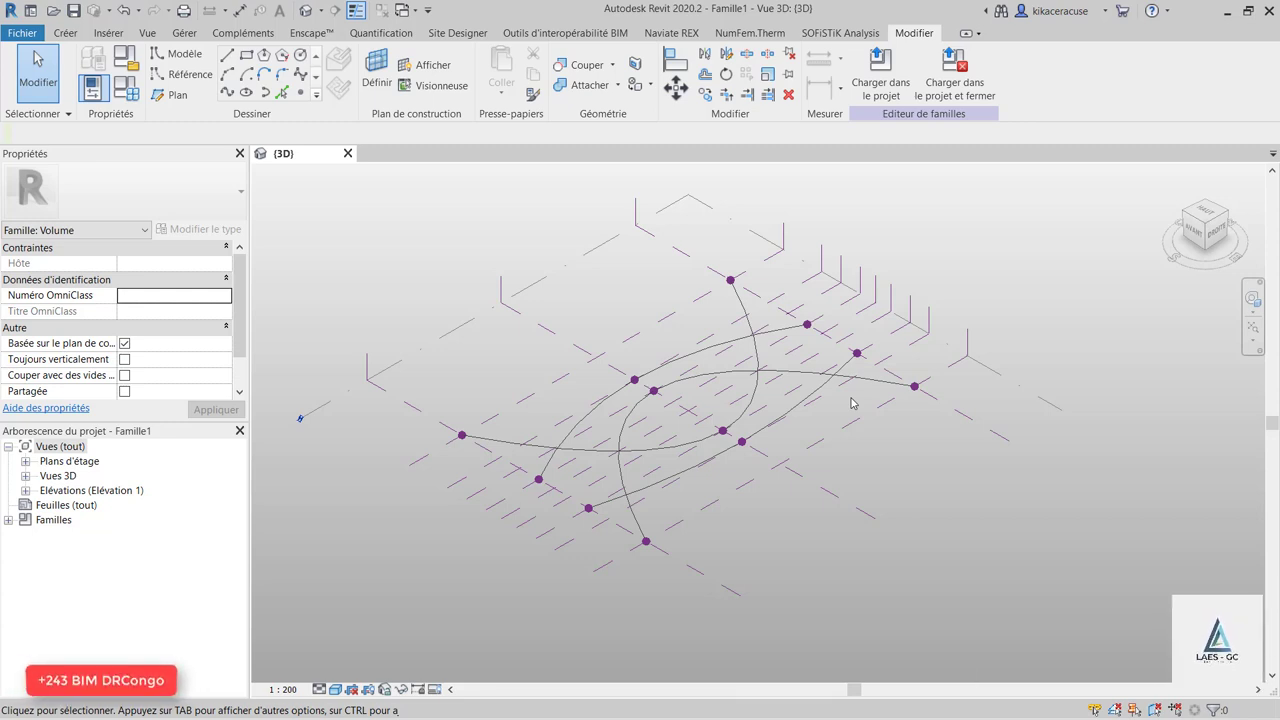
scroll(845, 380, "up", 2)
scroll(830, 340, "up", 2)
scroll(810, 300, "up", 2)
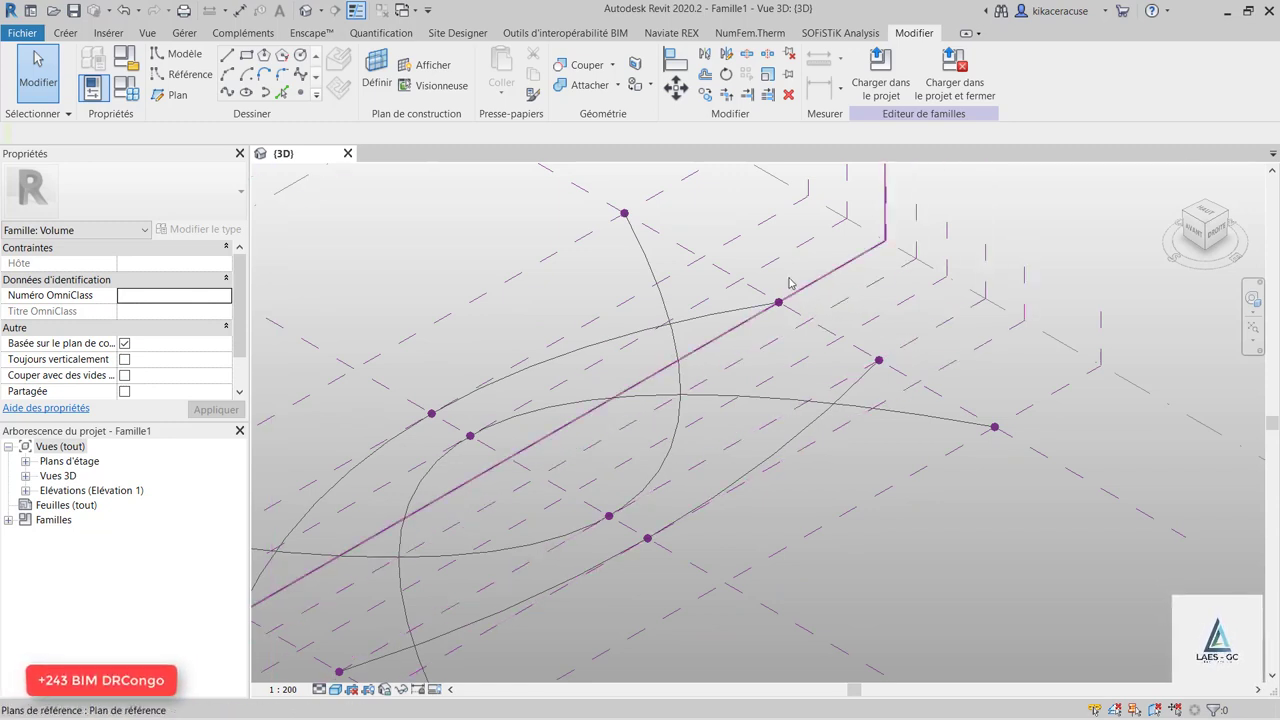
key("d")
key("i")
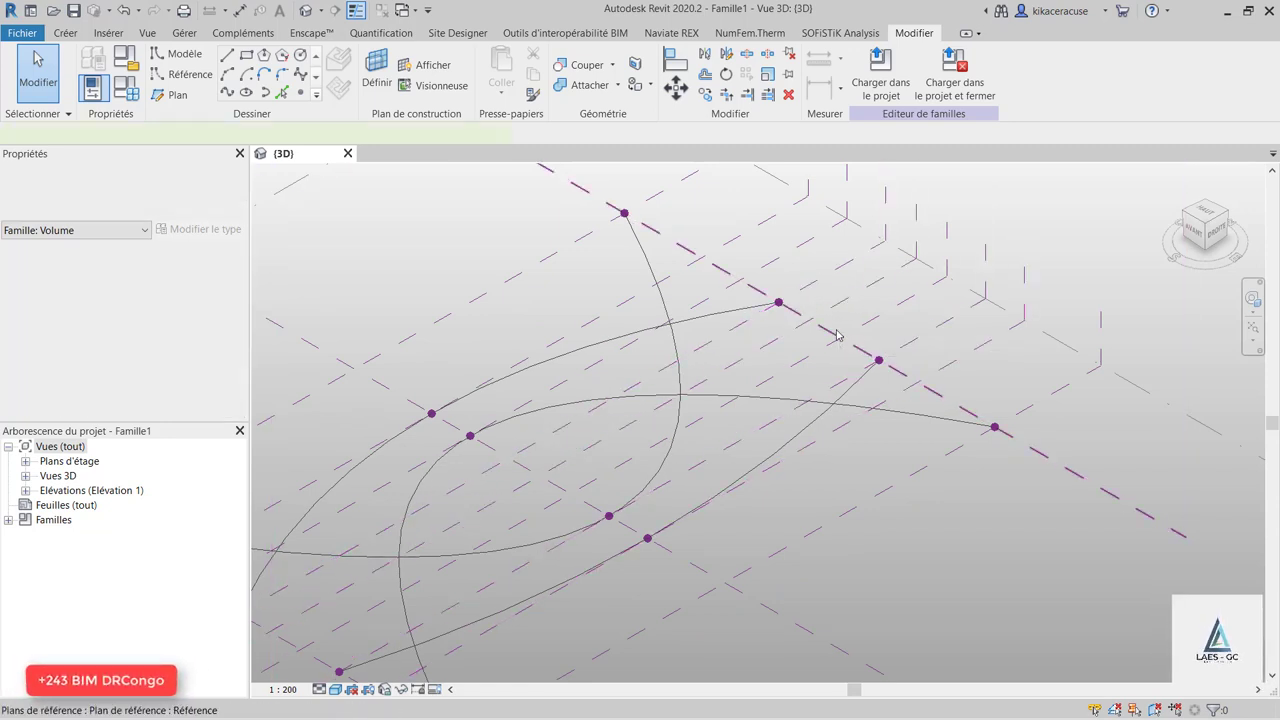
left_click(834, 290)
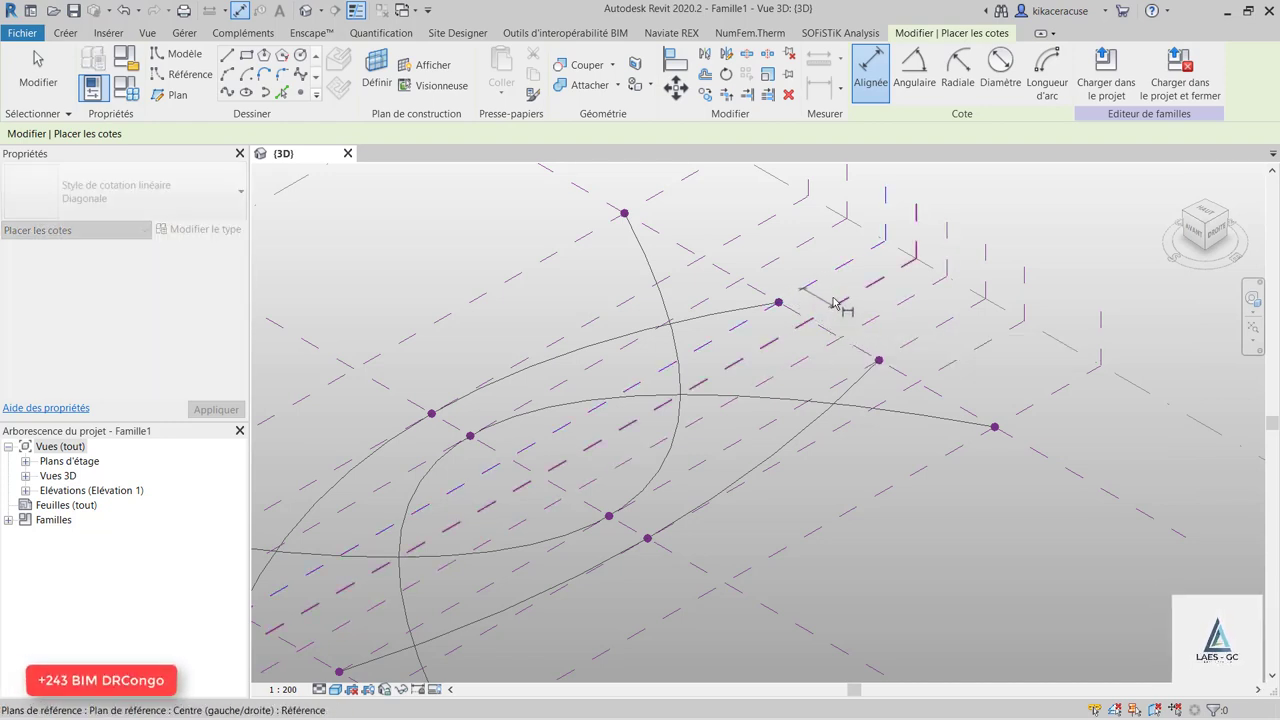
left_click(878, 360)
scroll(855, 320, "up", 1)
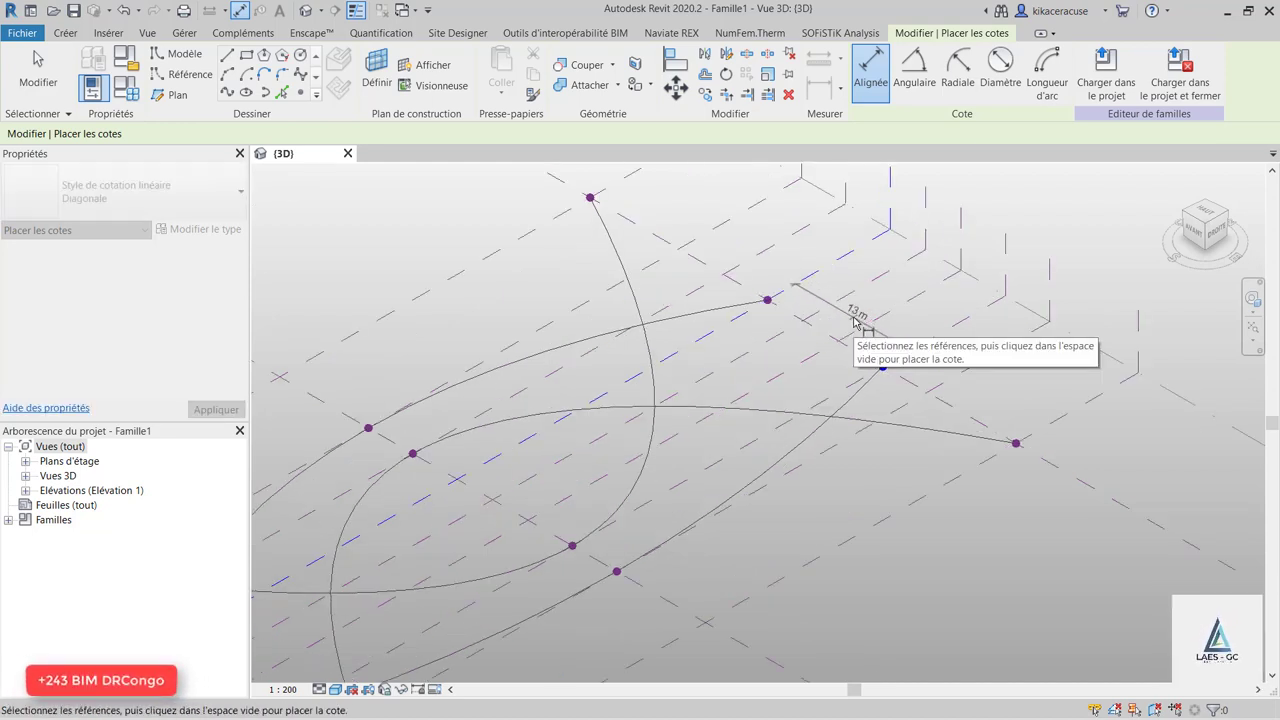
scroll(855, 320, "down", 1)
key("Escape")
key("Escape")
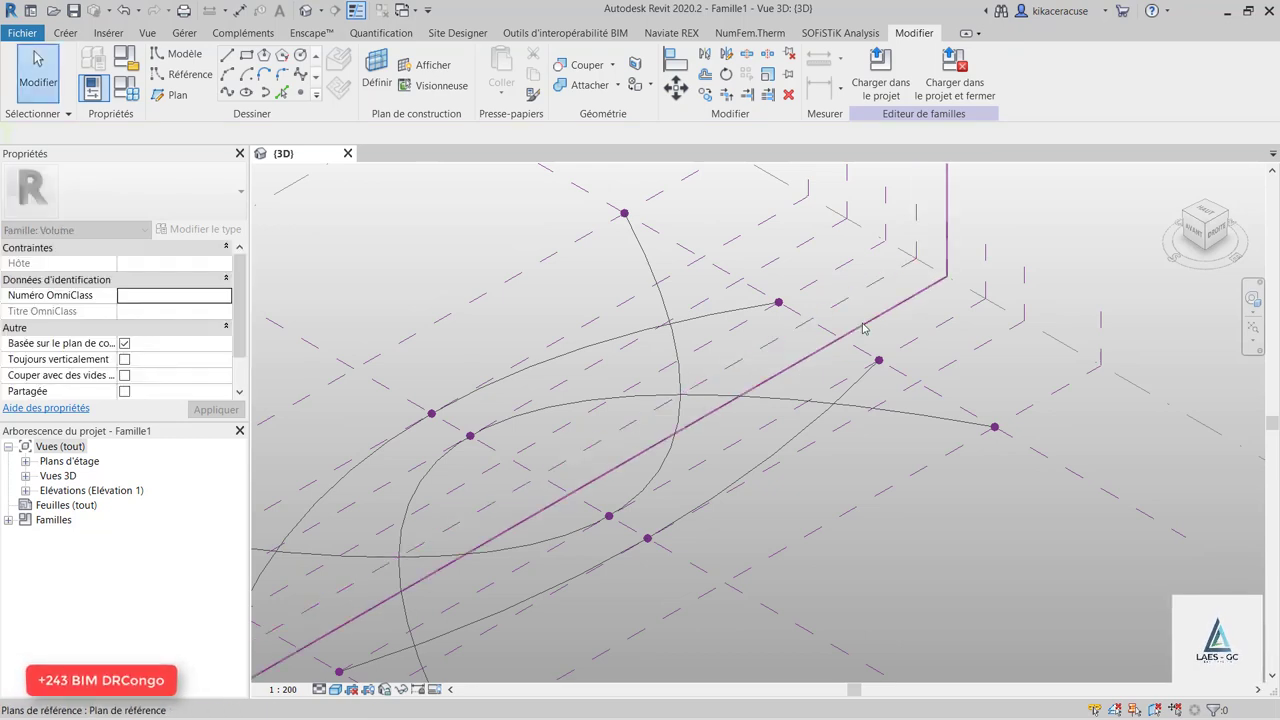
Orbit around the arches and remove the stray reference points.
middle_click_drag(863, 328, 787, 350, "shift")
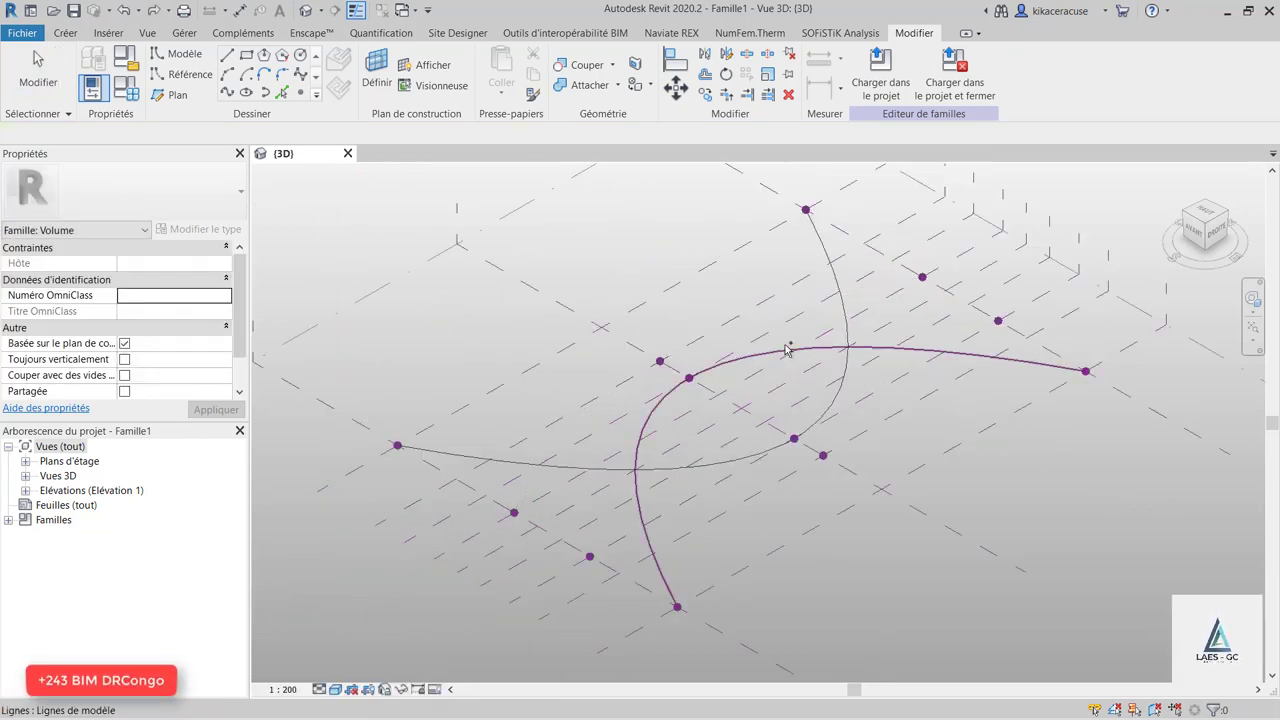
key("Escape")
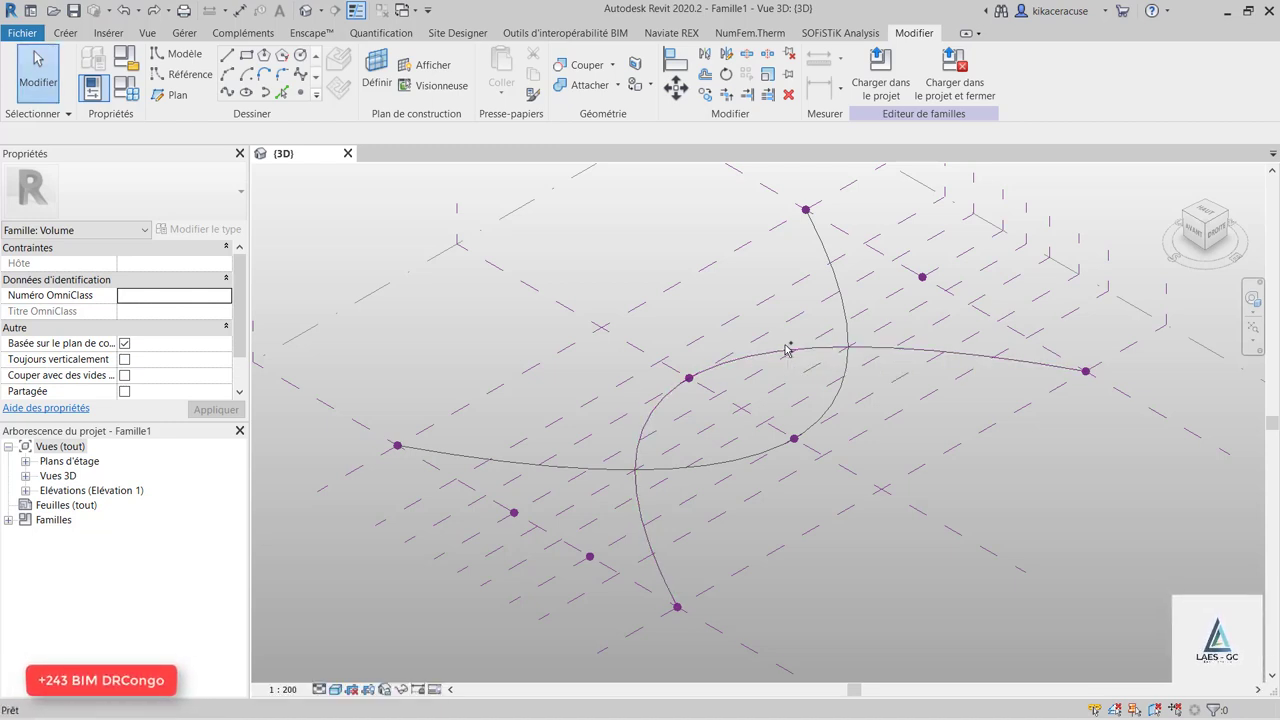
key("Escape")
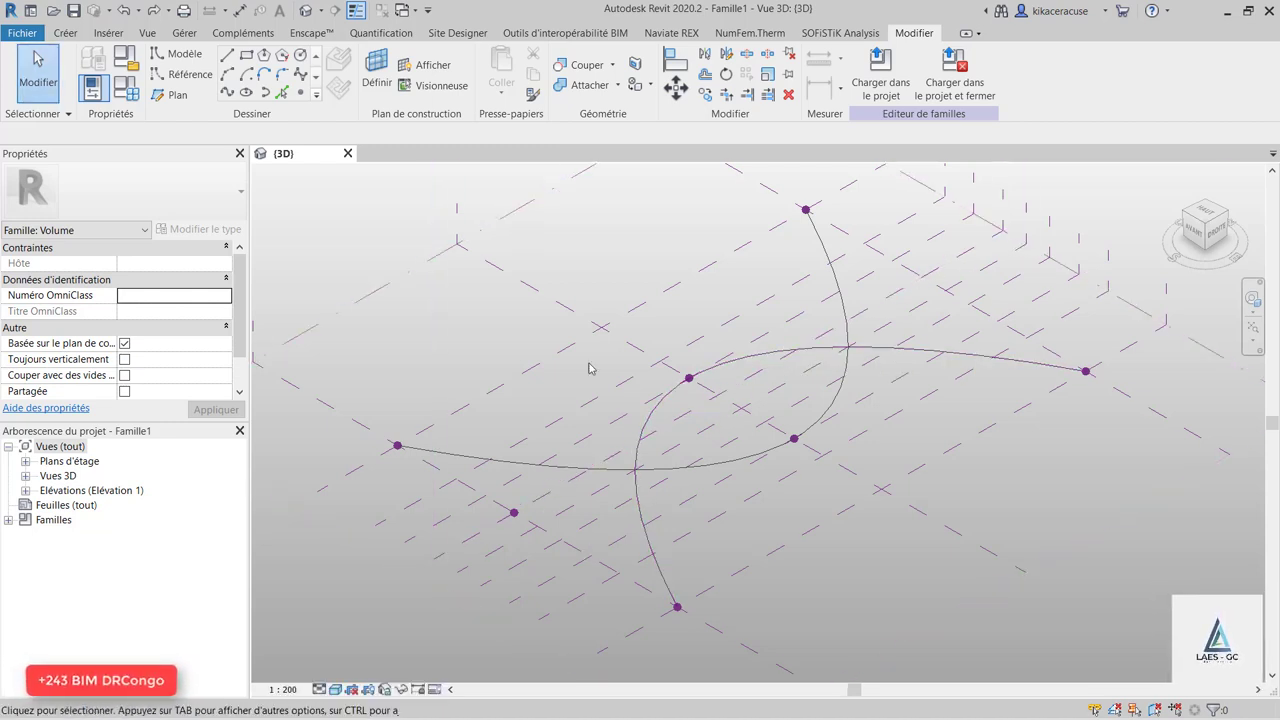
Place four reference points at lower-left, upper-right and near-centre plane intersections.
left_click(302, 92)
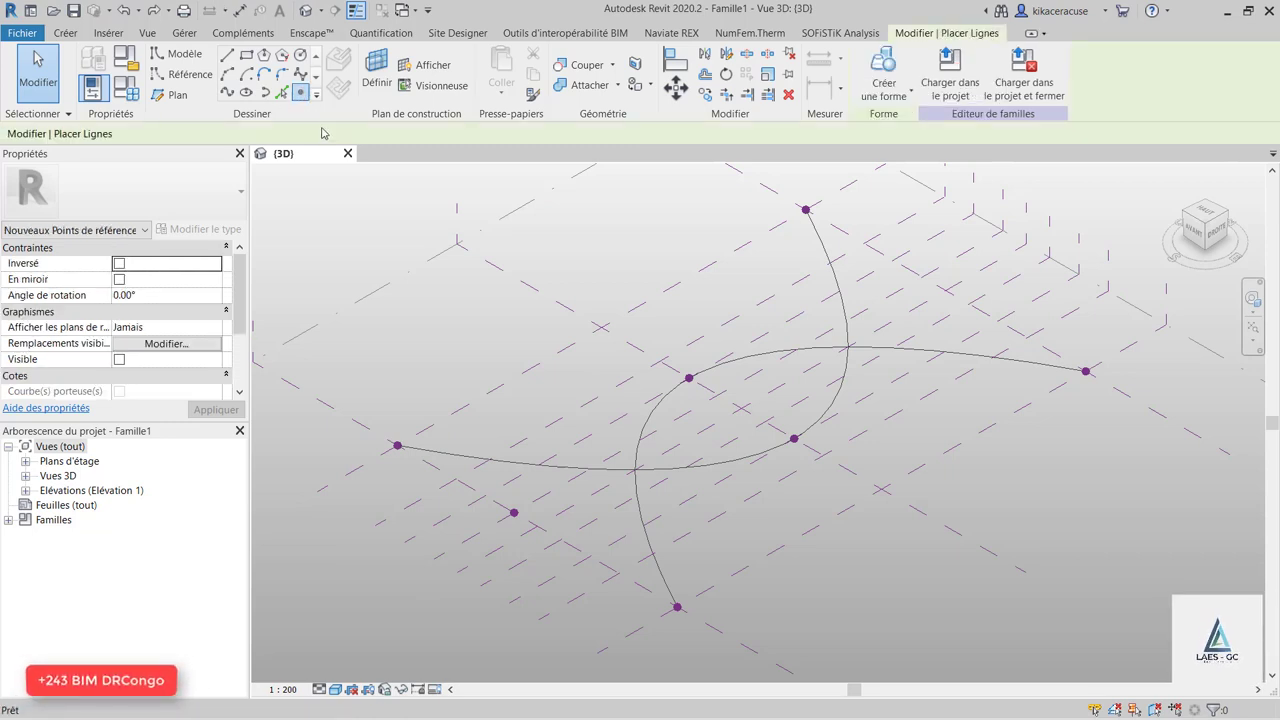
left_click(563, 538)
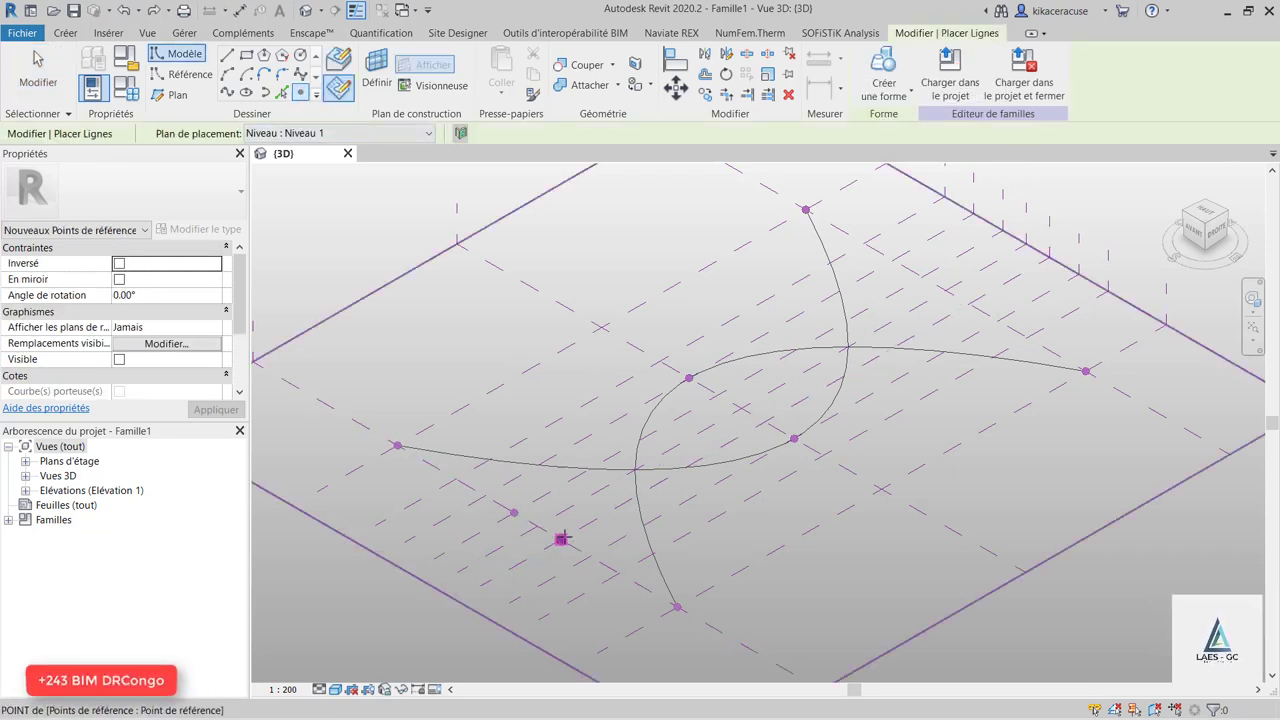
left_click(922, 276)
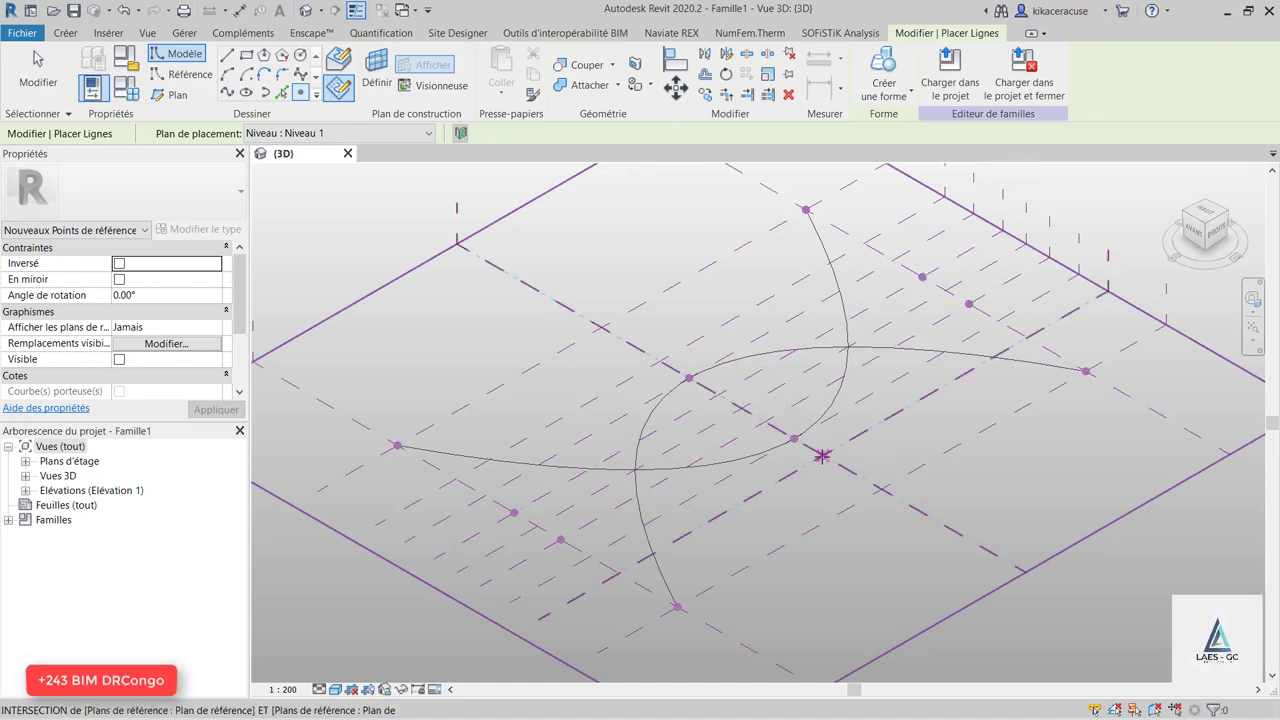
left_click(822, 455)
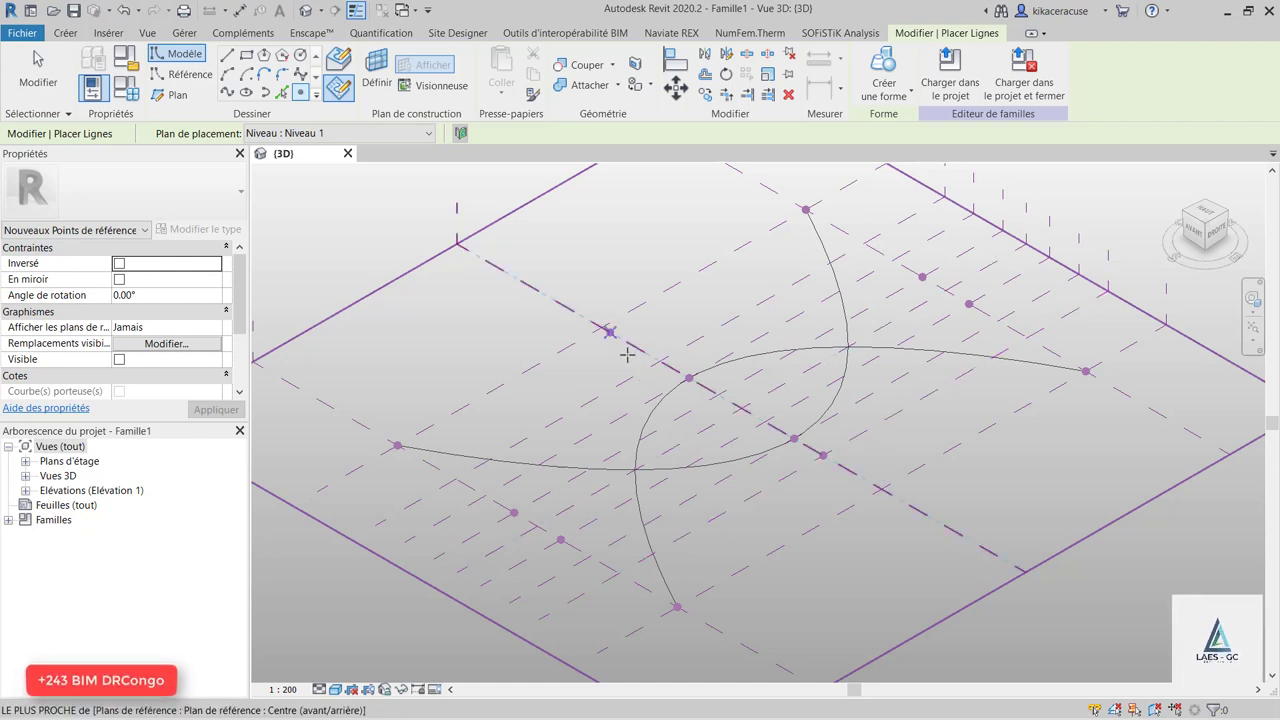
left_click(661, 360)
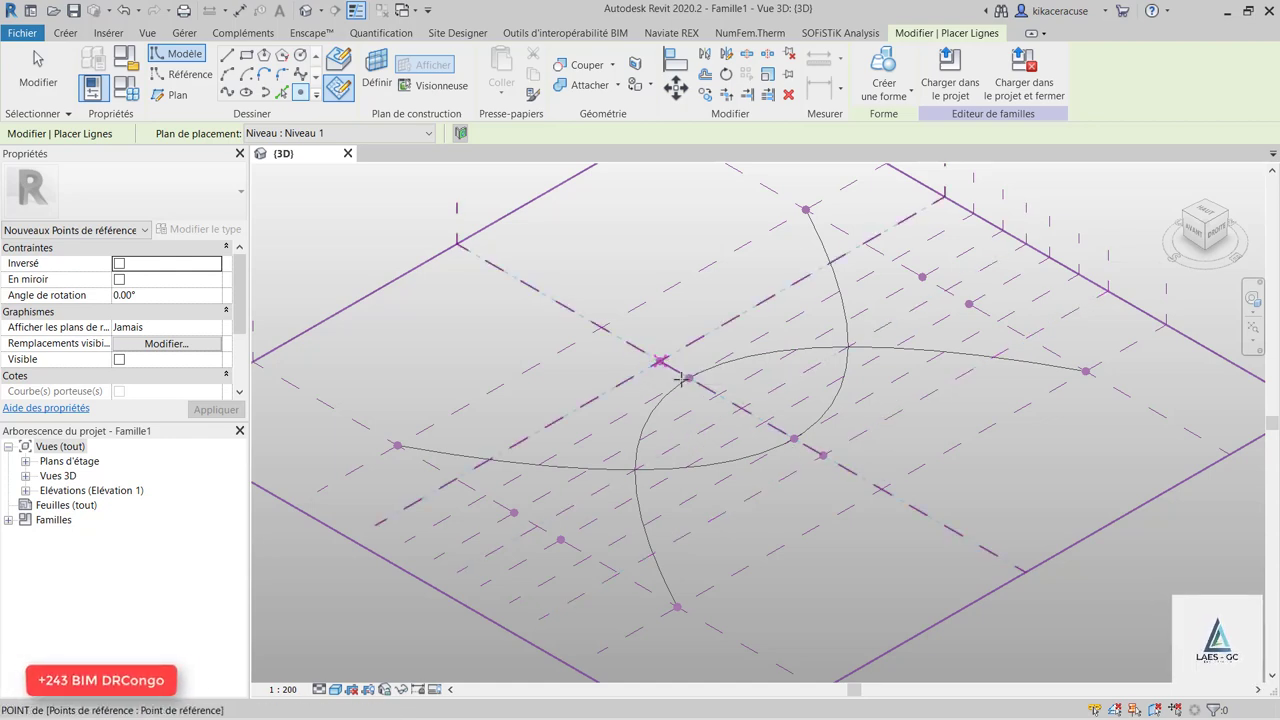
Draw a 73.6418 m spline through the lower-left, middle and far new reference points.
key("Escape")
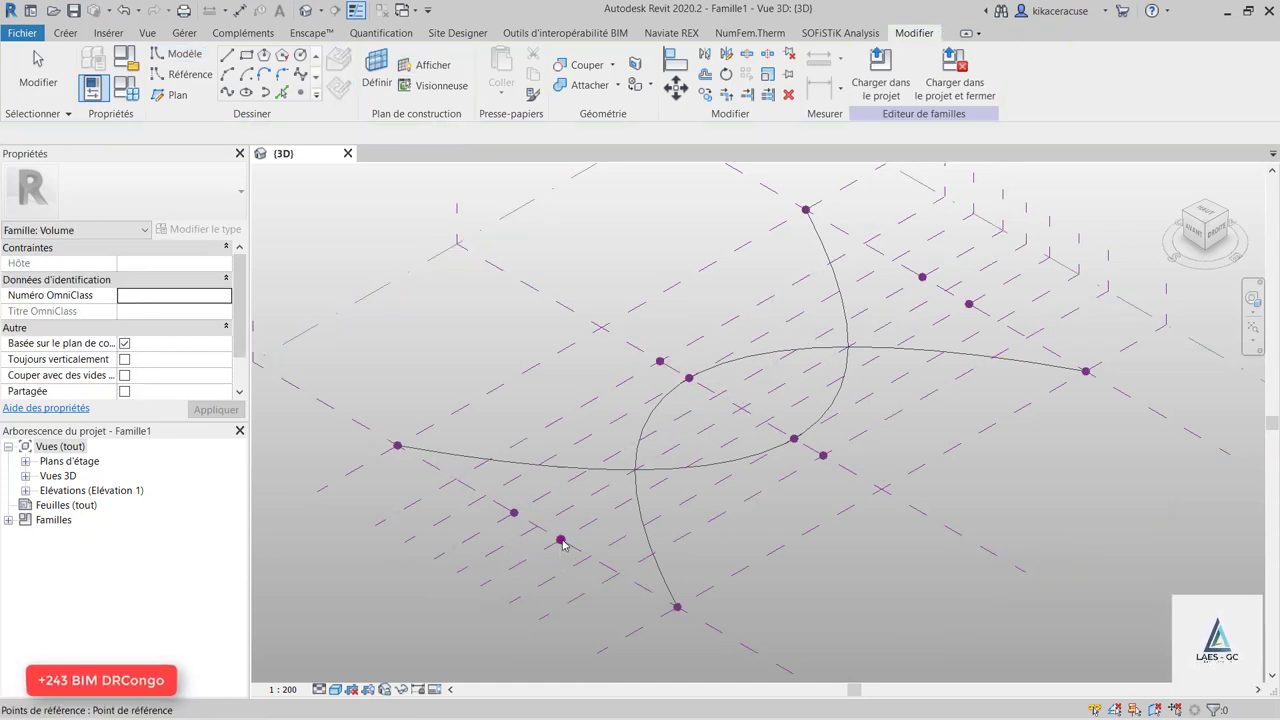
left_click(561, 540)
left_click(821, 455, "ctrl")
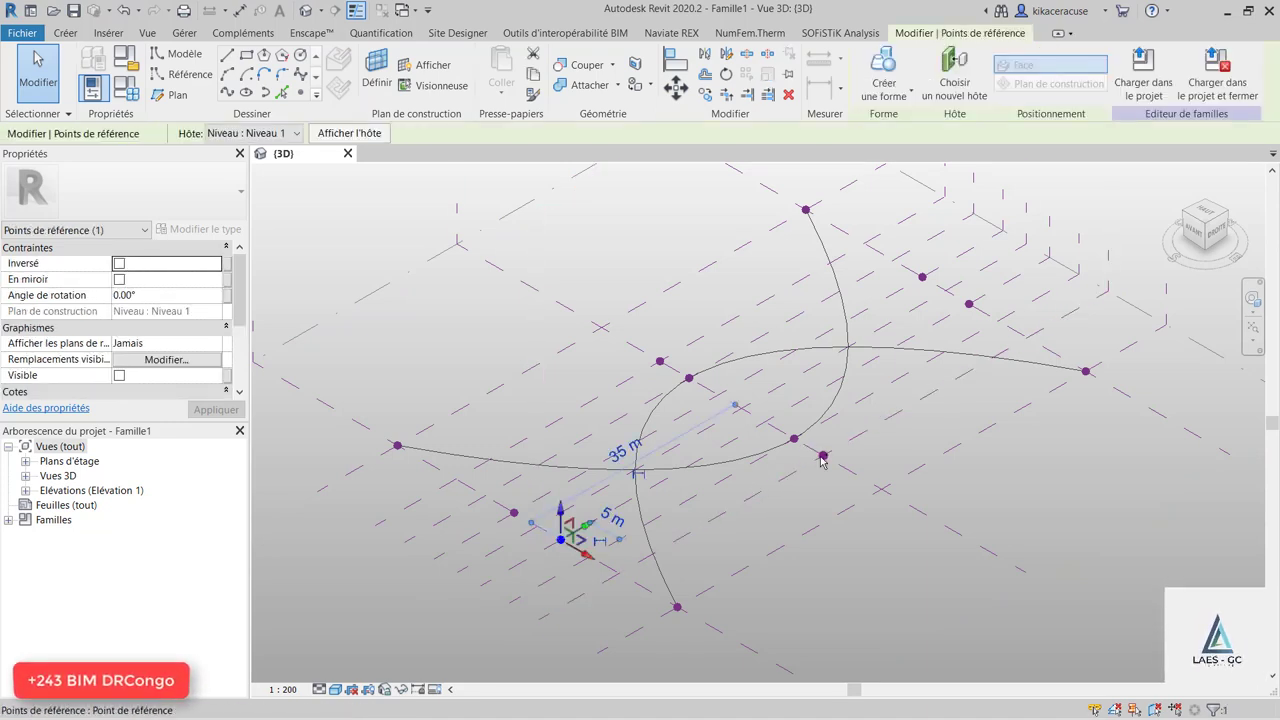
left_click(969, 304, "ctrl")
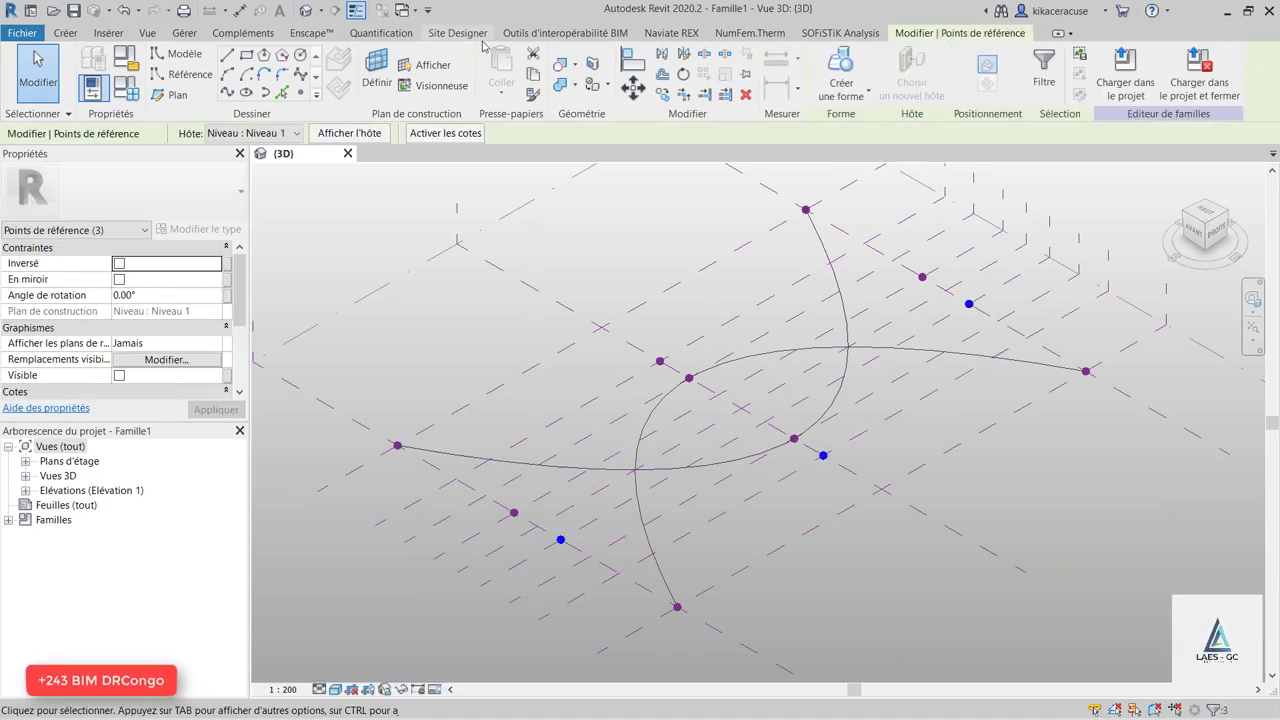
left_click(226, 93)
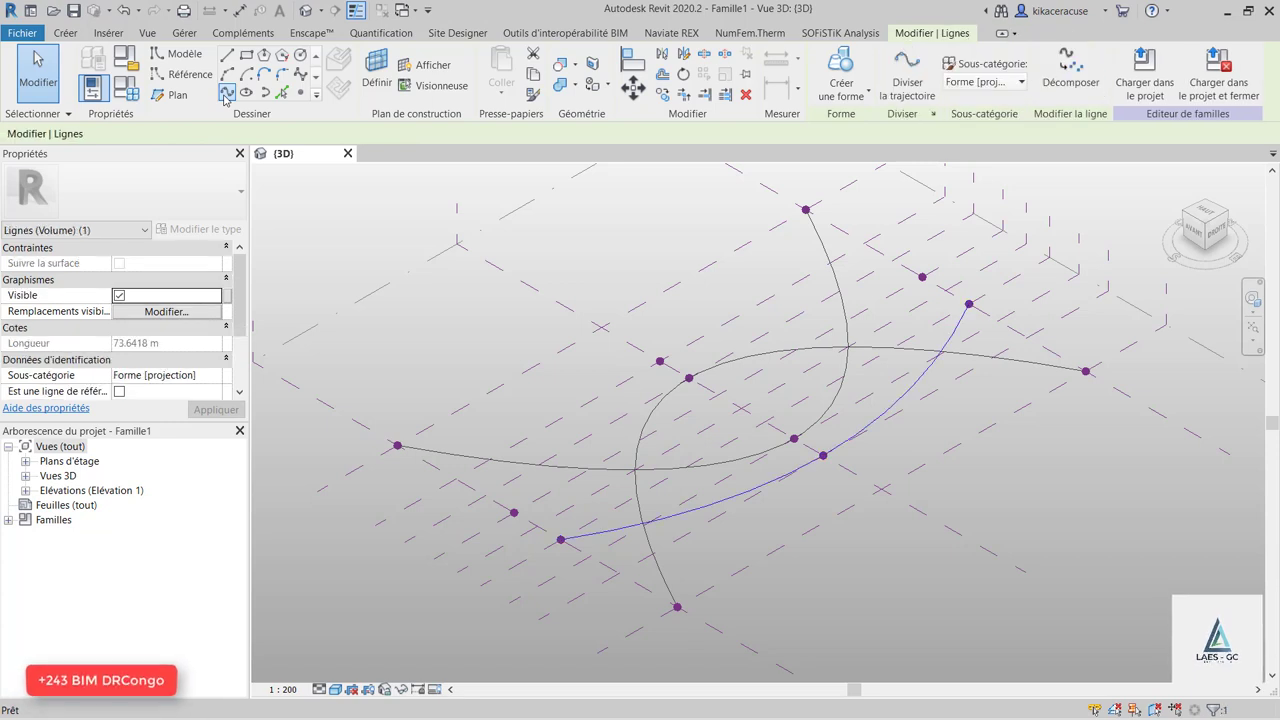
Draw a second new spline through the remaining three reference points.
left_click(515, 512)
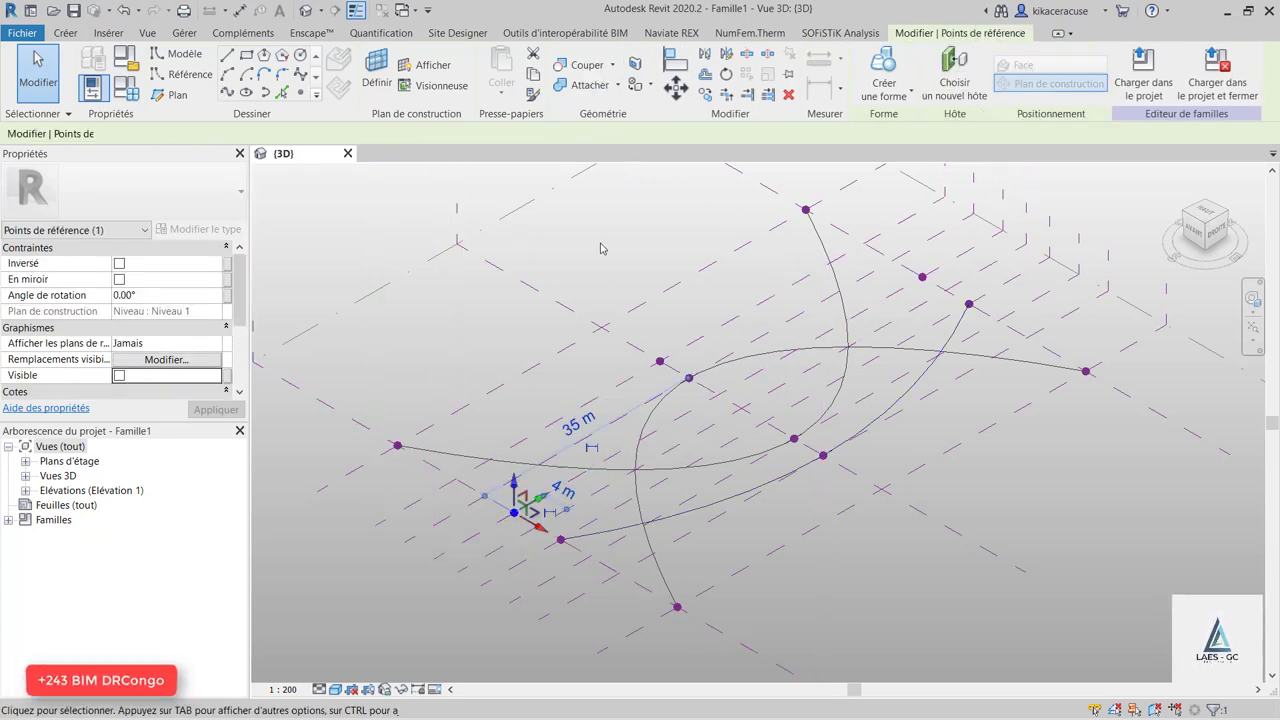
key("Escape")
left_click(515, 512)
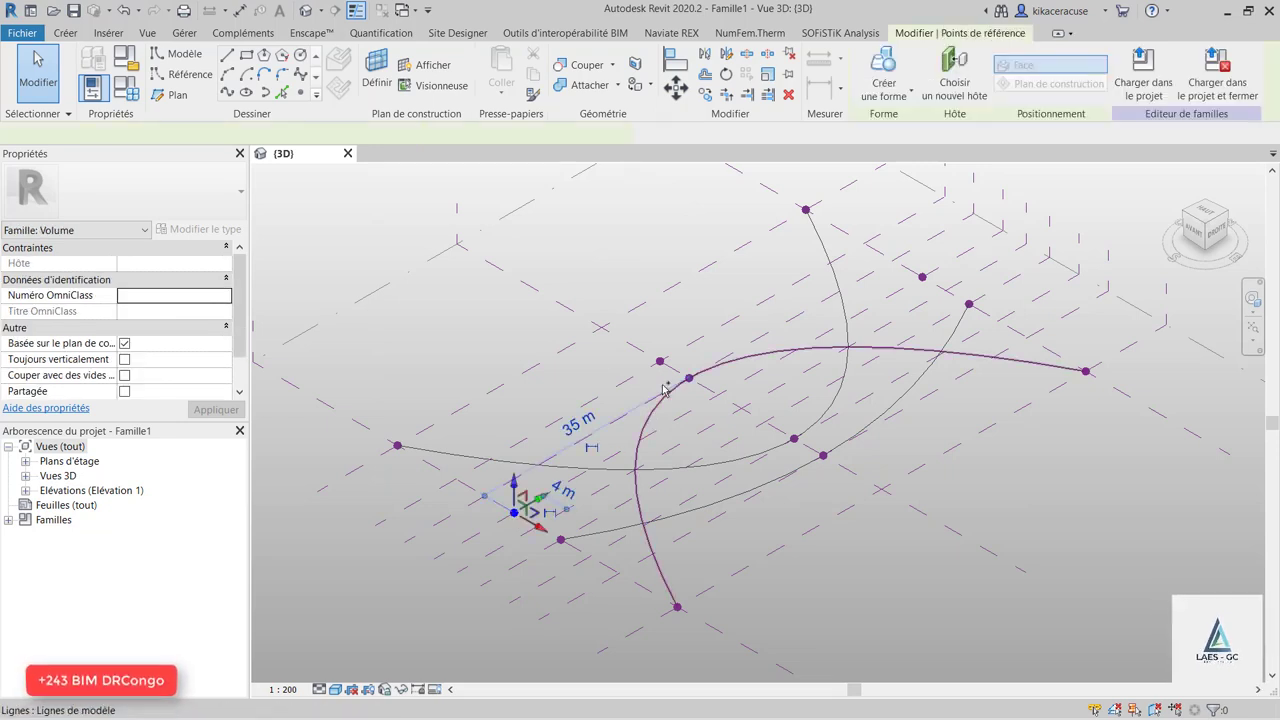
left_click(922, 276, "ctrl")
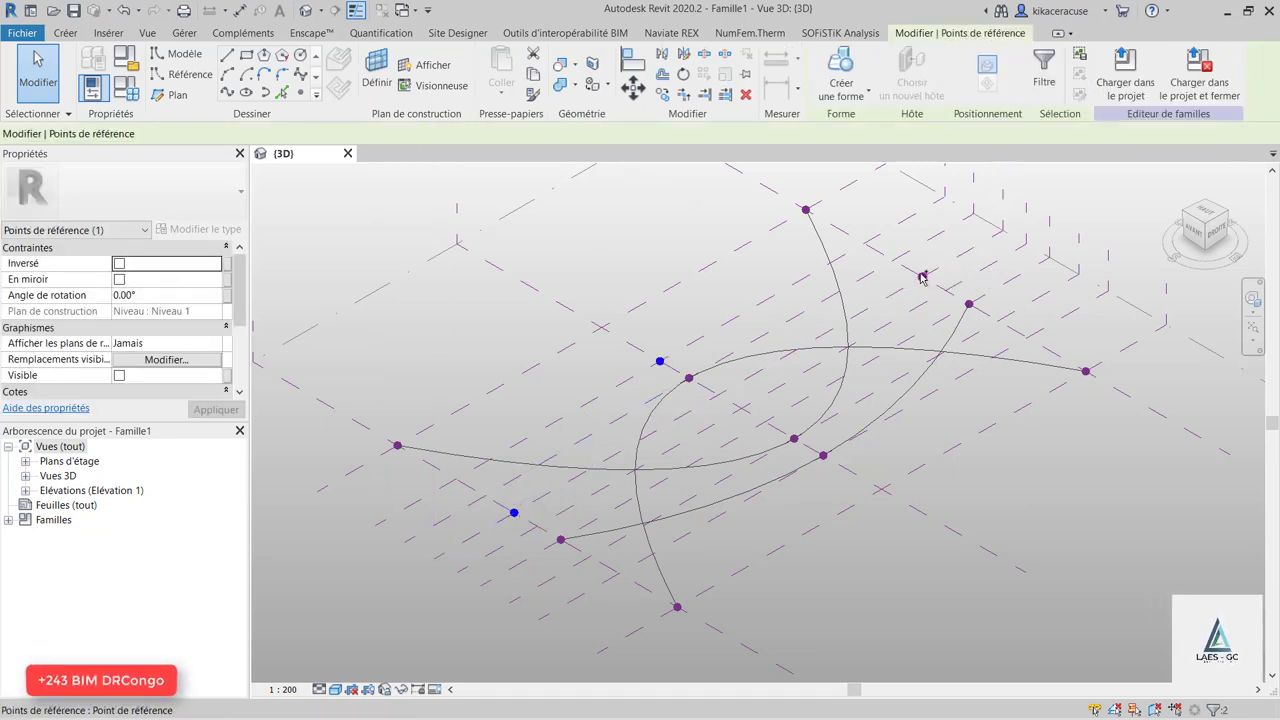
left_click(659, 361, "ctrl")
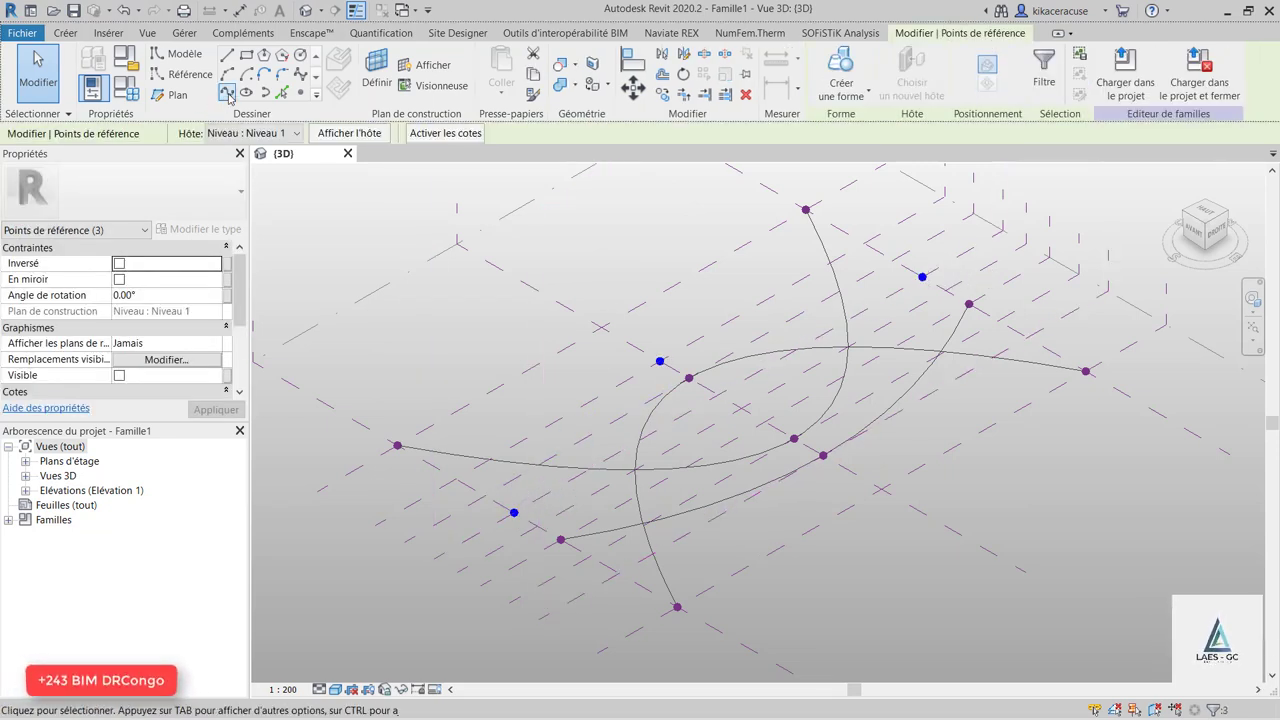
left_click(229, 95)
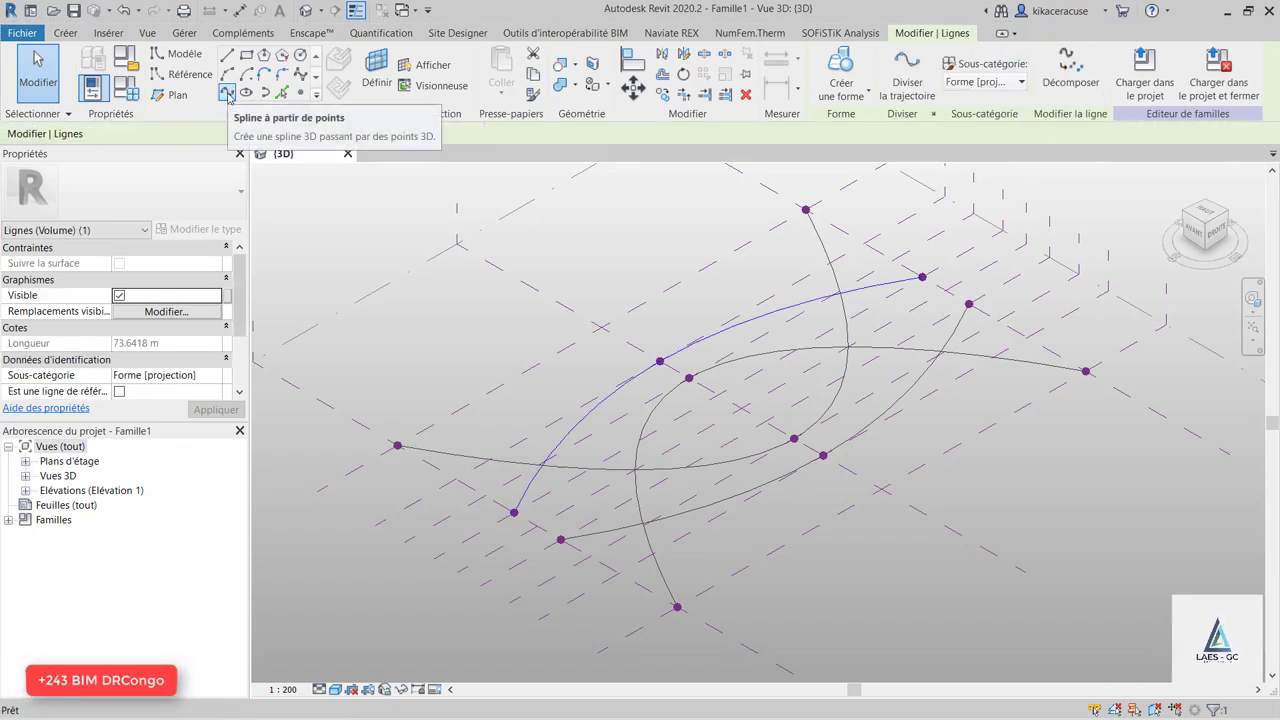
left_click(357, 337)
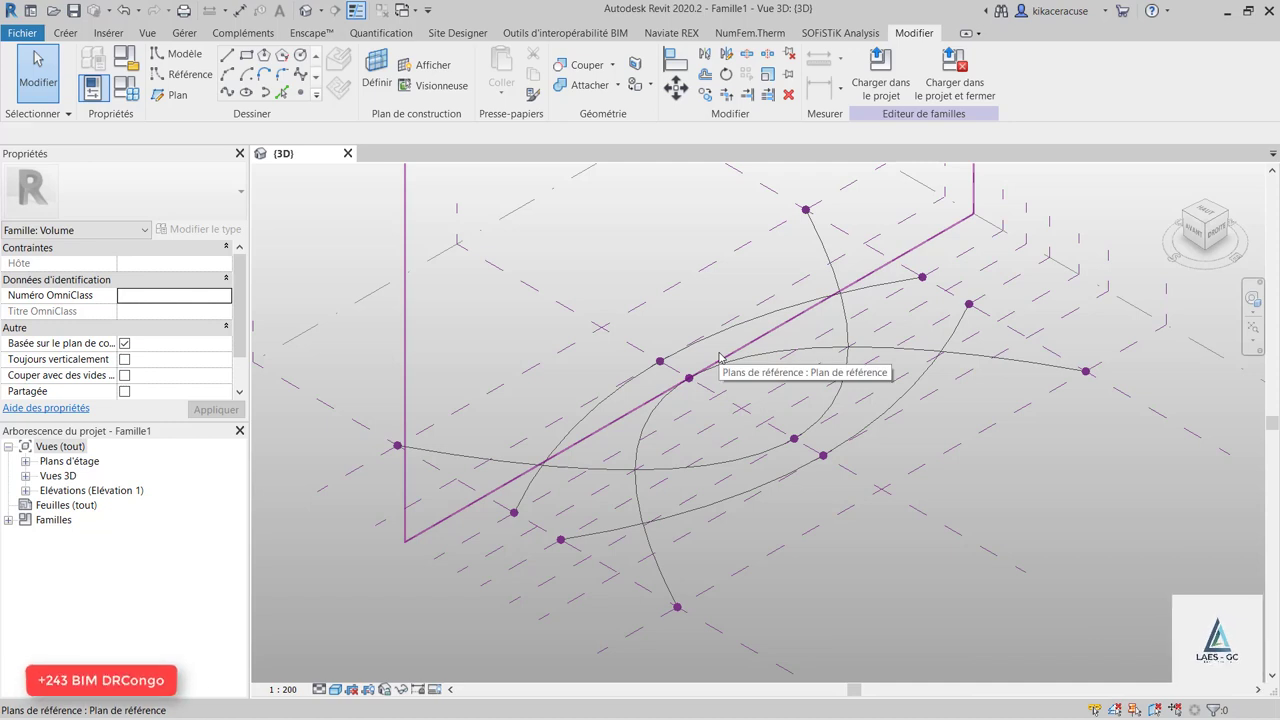
Dimension the three parallel reference planes with DI and equalize them at 4 m spacings.
key("d")
key("i")
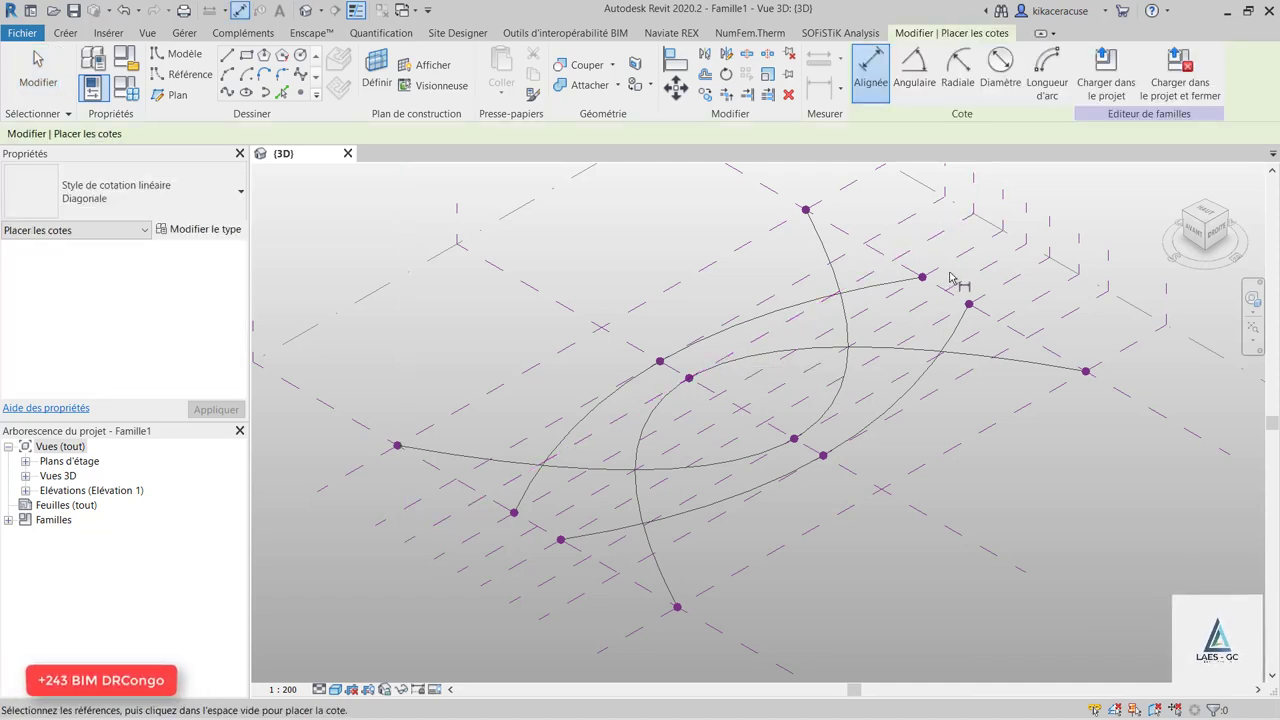
left_click(950, 276)
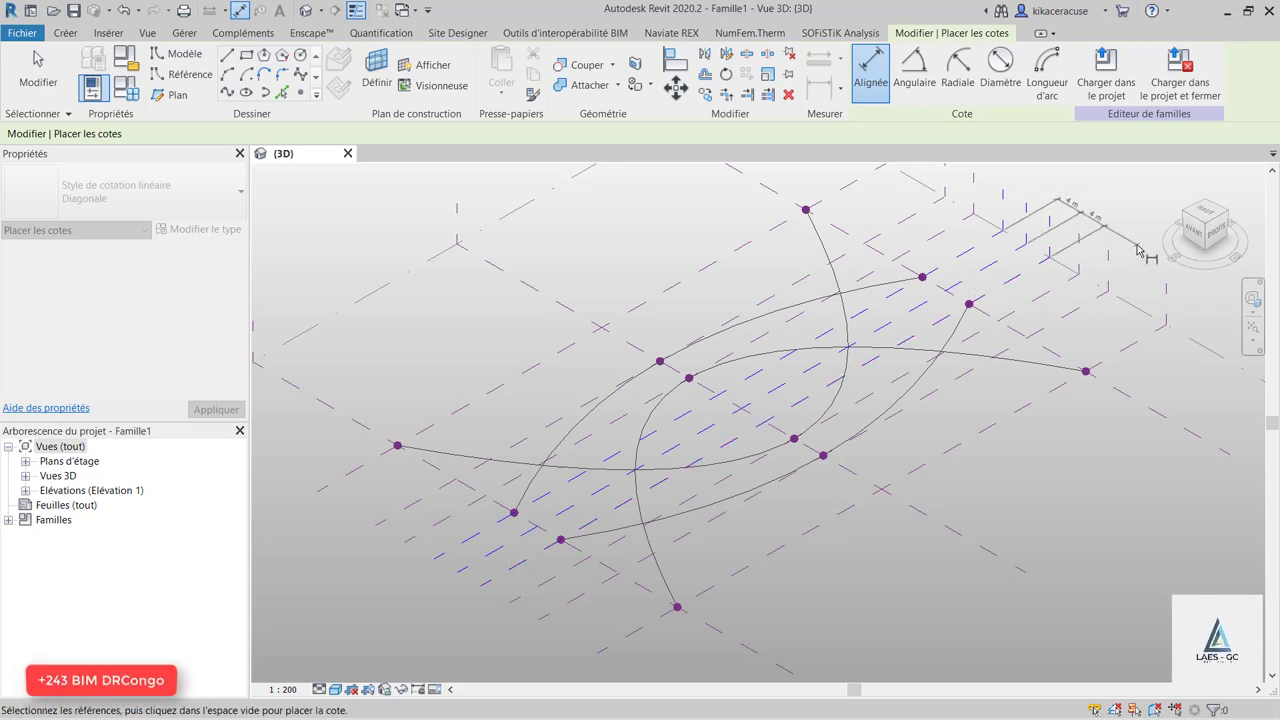
left_click(1134, 205)
scroll(1125, 205, "up", 3)
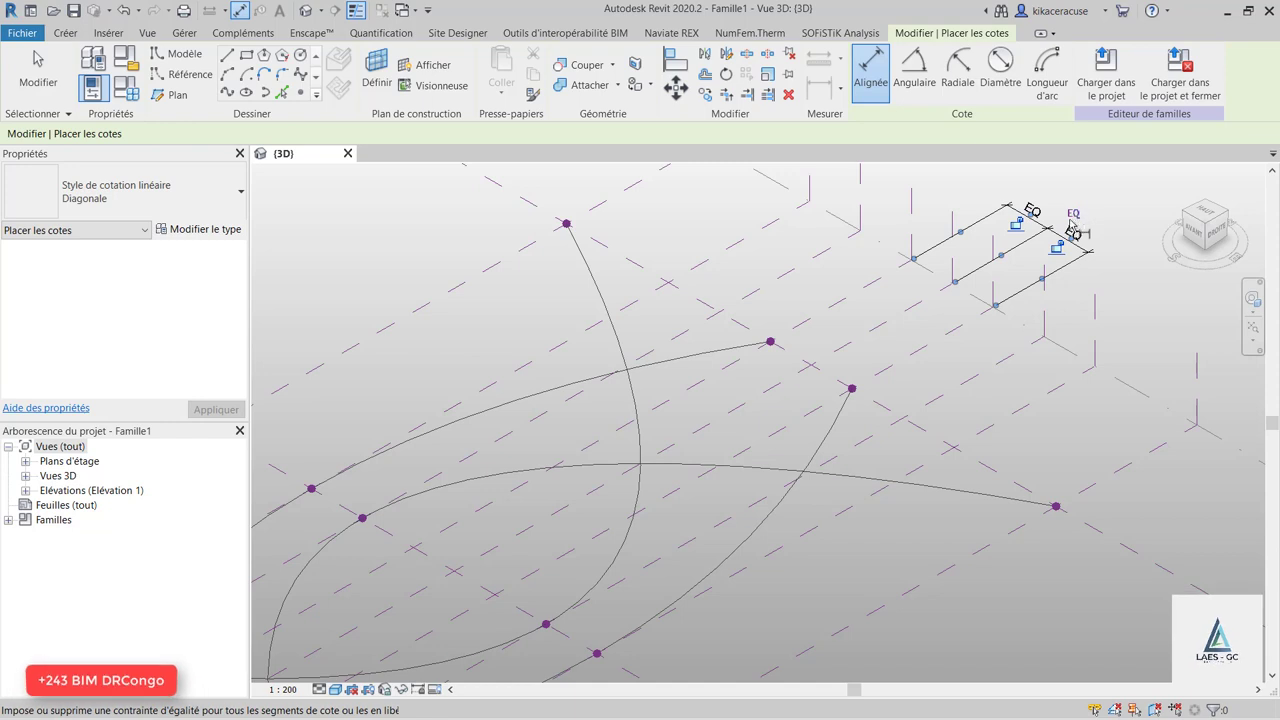
key("Escape")
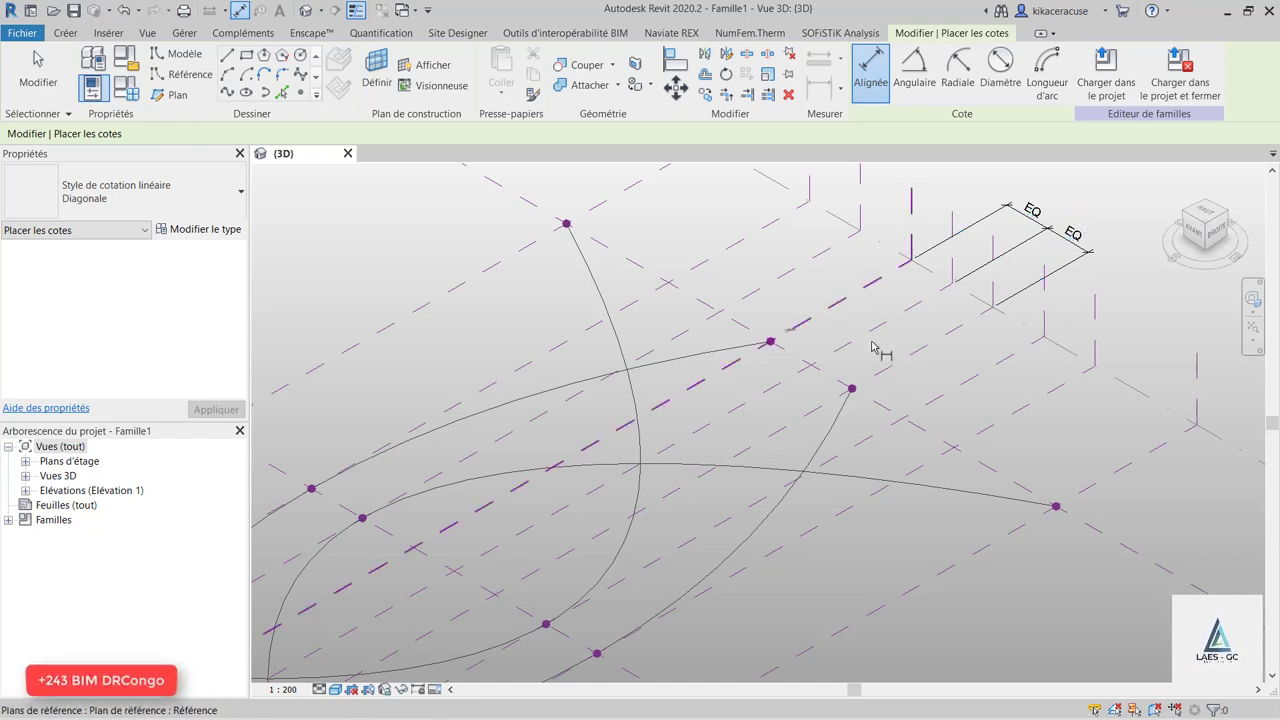
Add an overall 8 m dimension across the outer planes and select it.
left_click(895, 366)
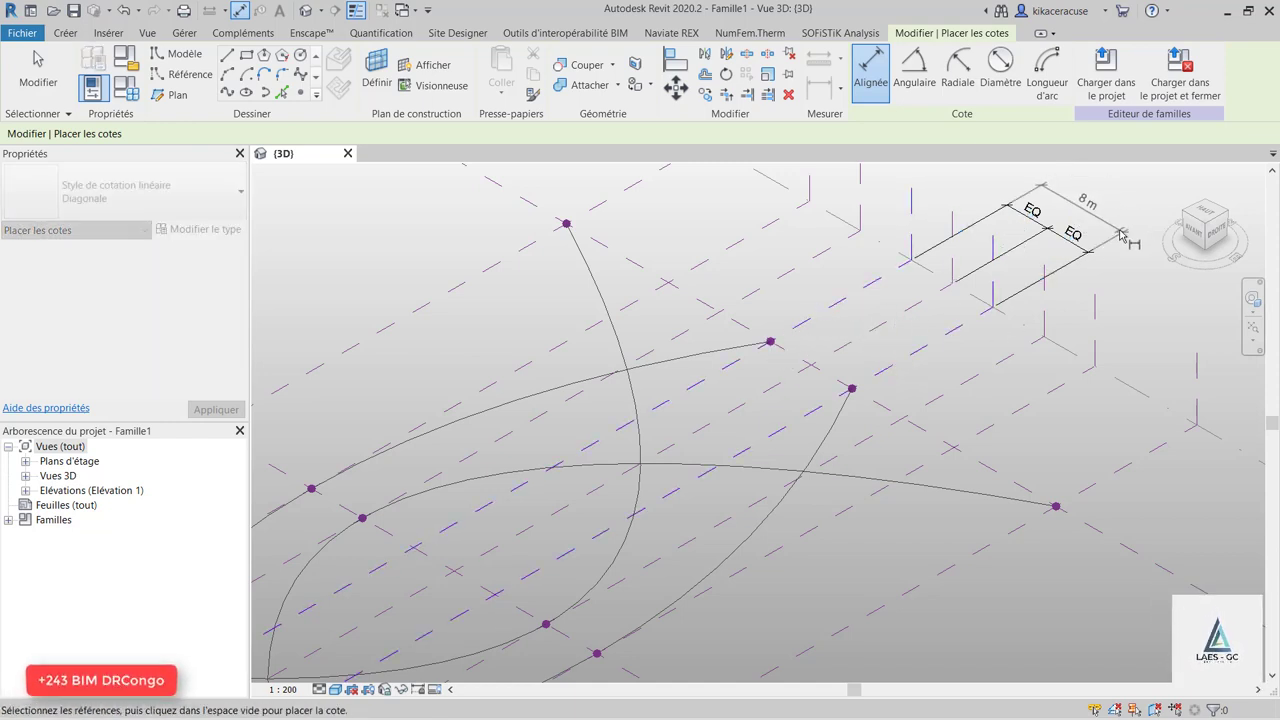
left_click(1122, 234)
key("Escape")
key("Escape")
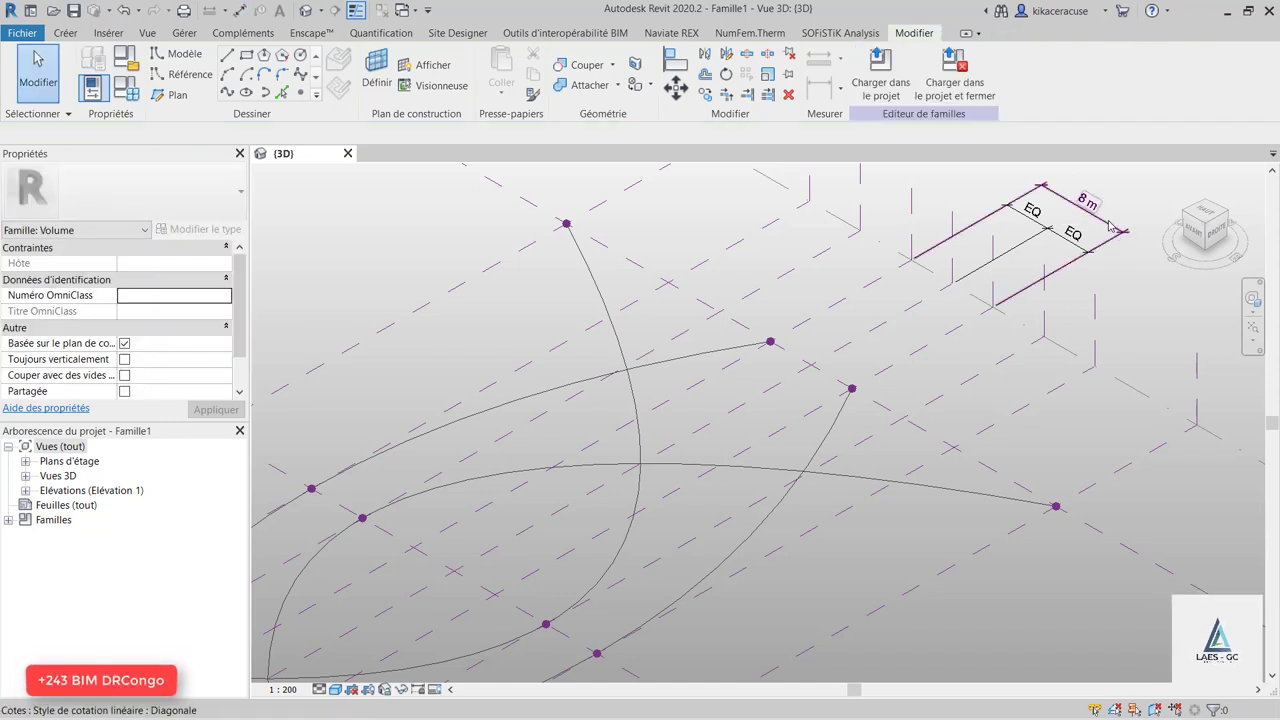
left_click(1085, 207)
Label the 8 m dimension with the Largeur Tablier parameter.
left_click(985, 70)
type("Largeur Tablier")
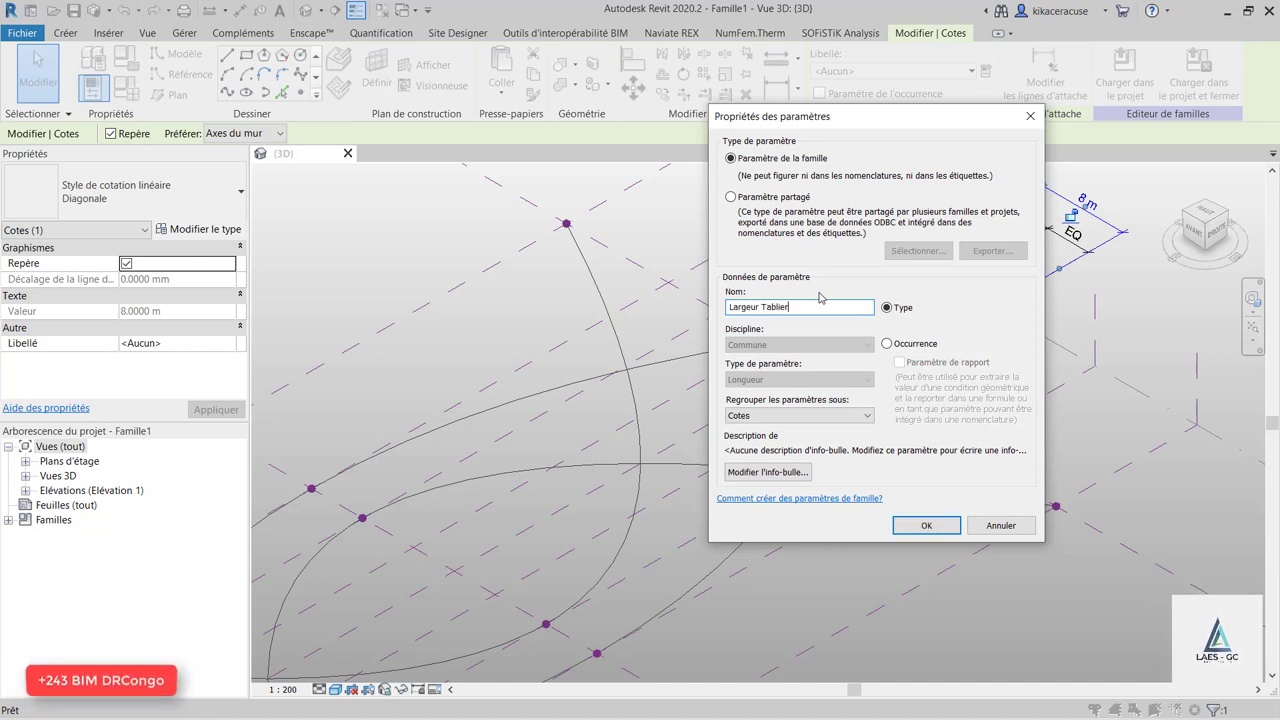
left_click(949, 528)
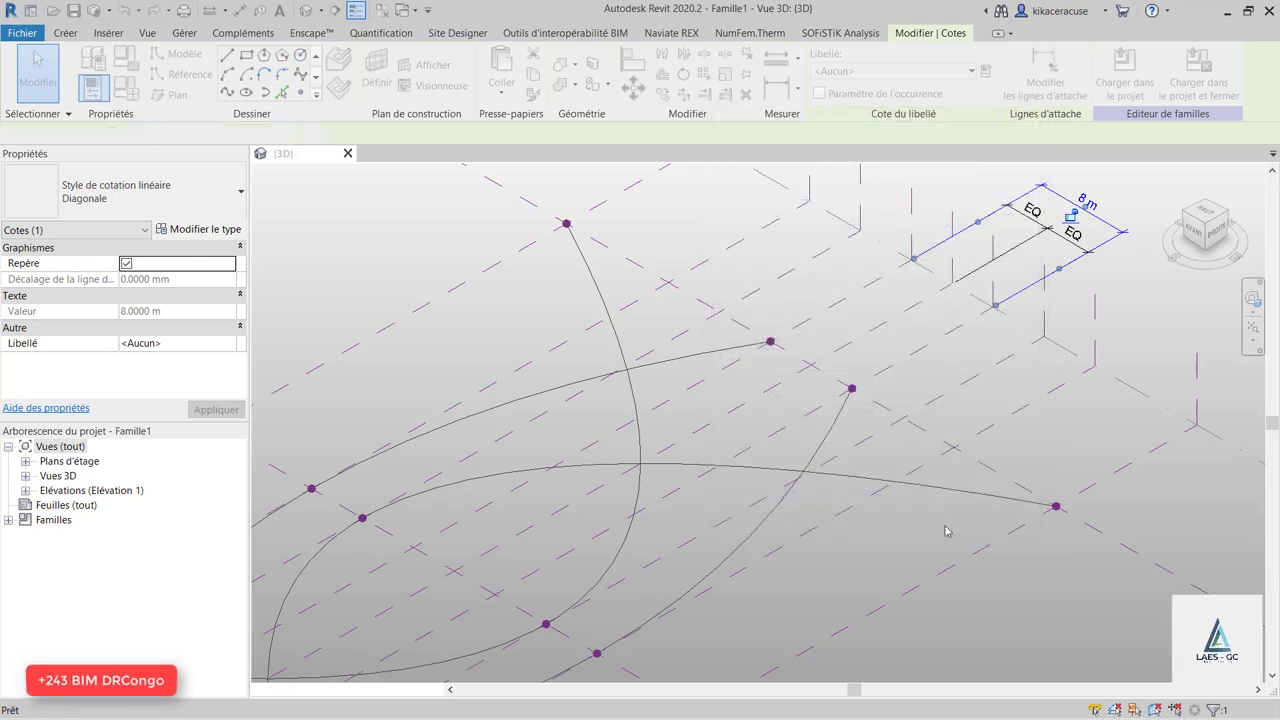
scroll(790, 428, "down", 1)
scroll(790, 428, "down", 2)
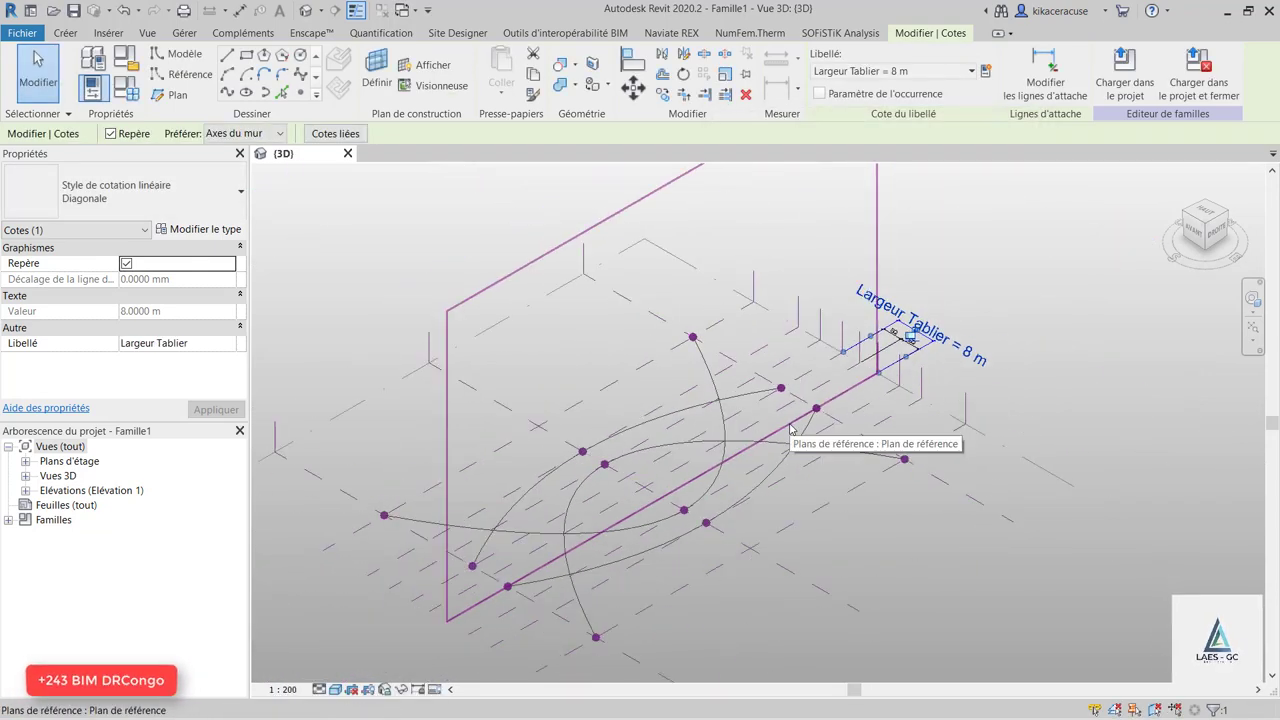
In Family Types, set Largeur Tablier to 10 m and apply it.
left_click(134, 92)
left_click_drag(305, 77, 173, 30)
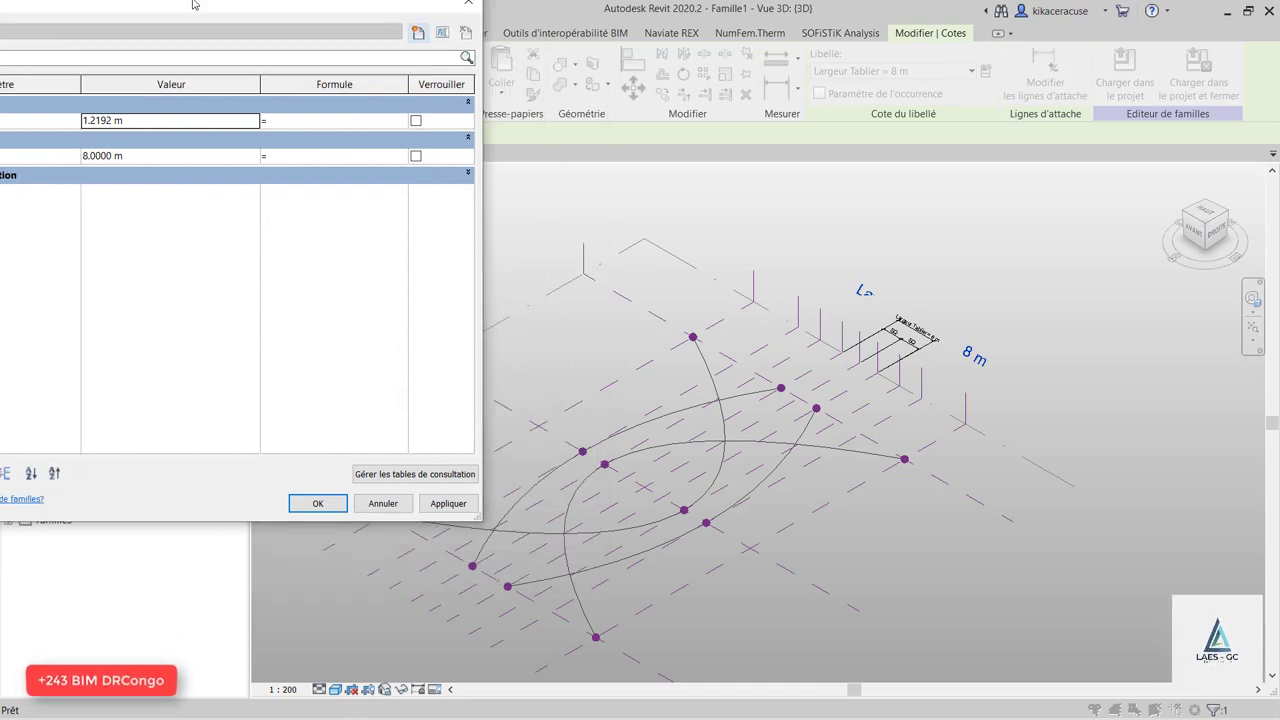
left_click(140, 172)
type("1")
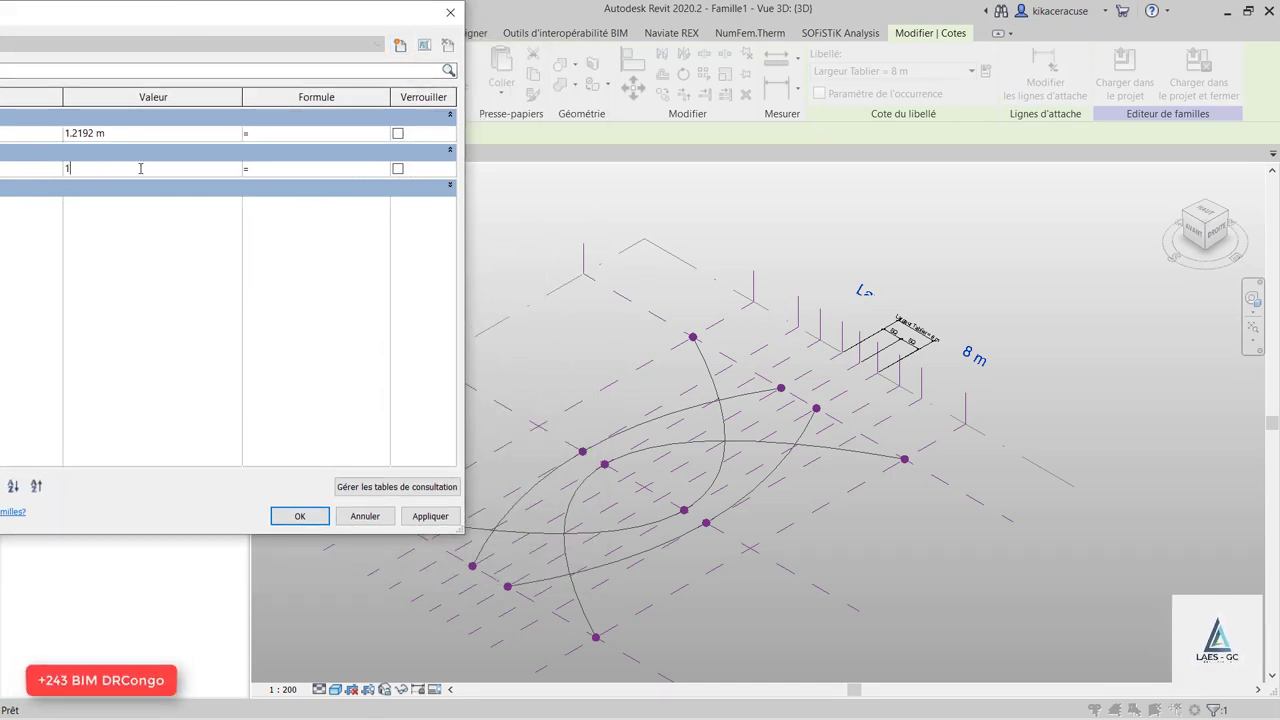
type("0")
left_click(426, 520)
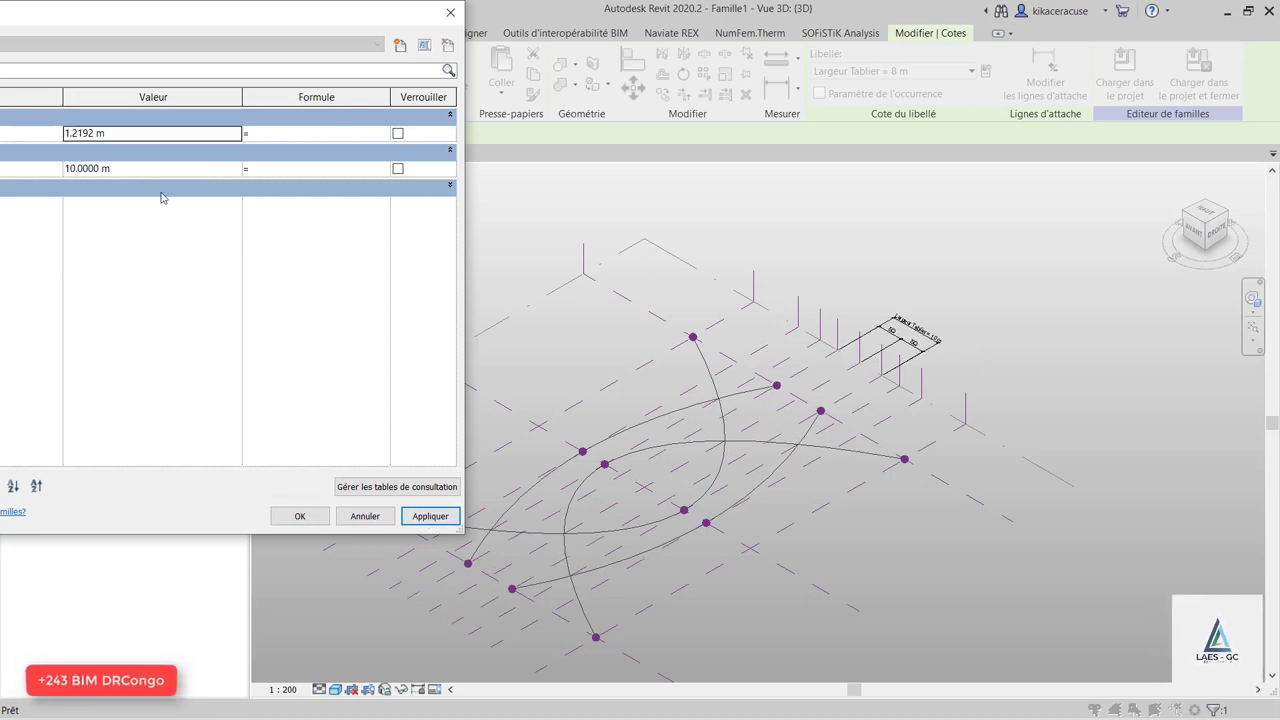
Flex the width to 13 m, restore it to 8 m, and close Family Types.
left_click(133, 170)
type("13")
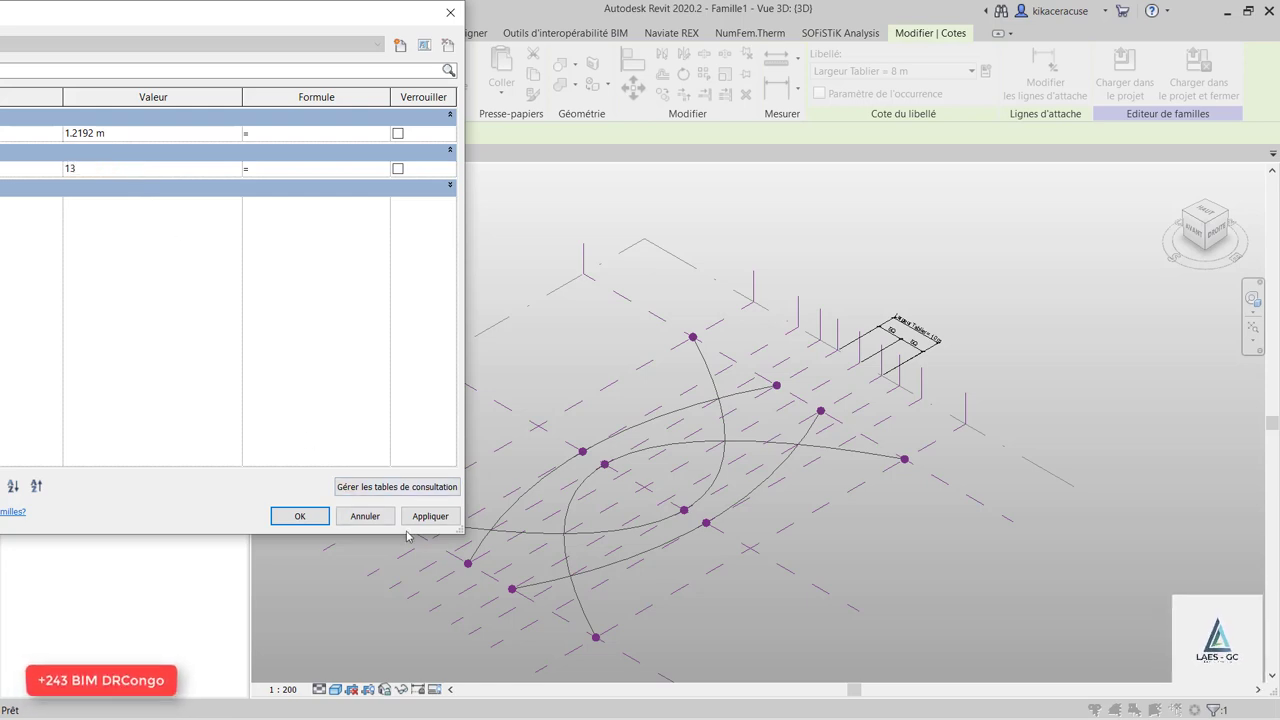
left_click(430, 516)
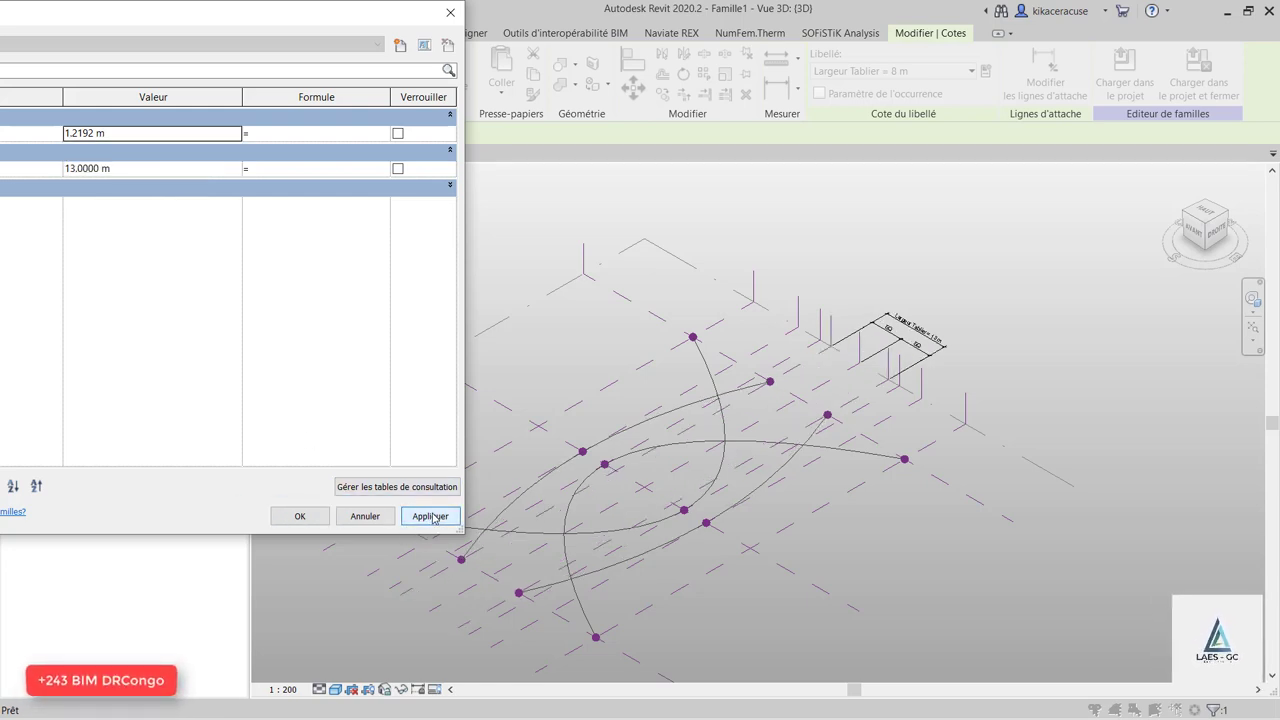
left_click(168, 168)
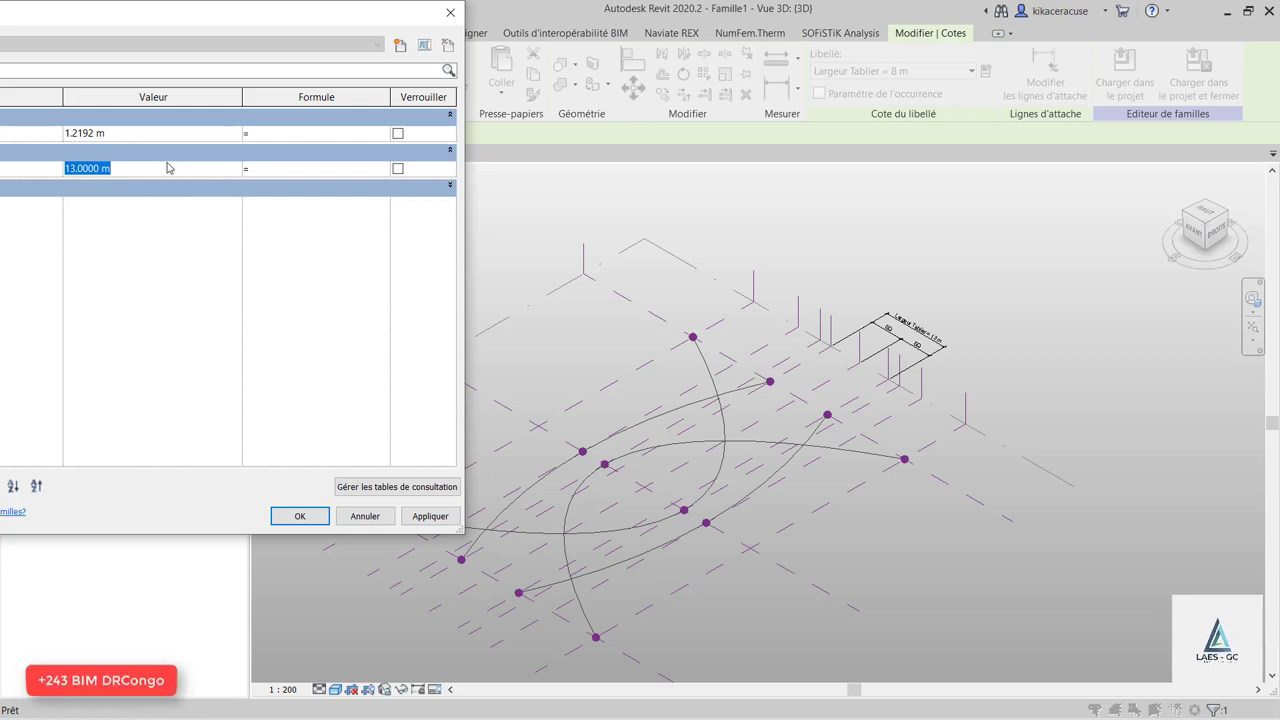
type("8")
left_click(430, 519)
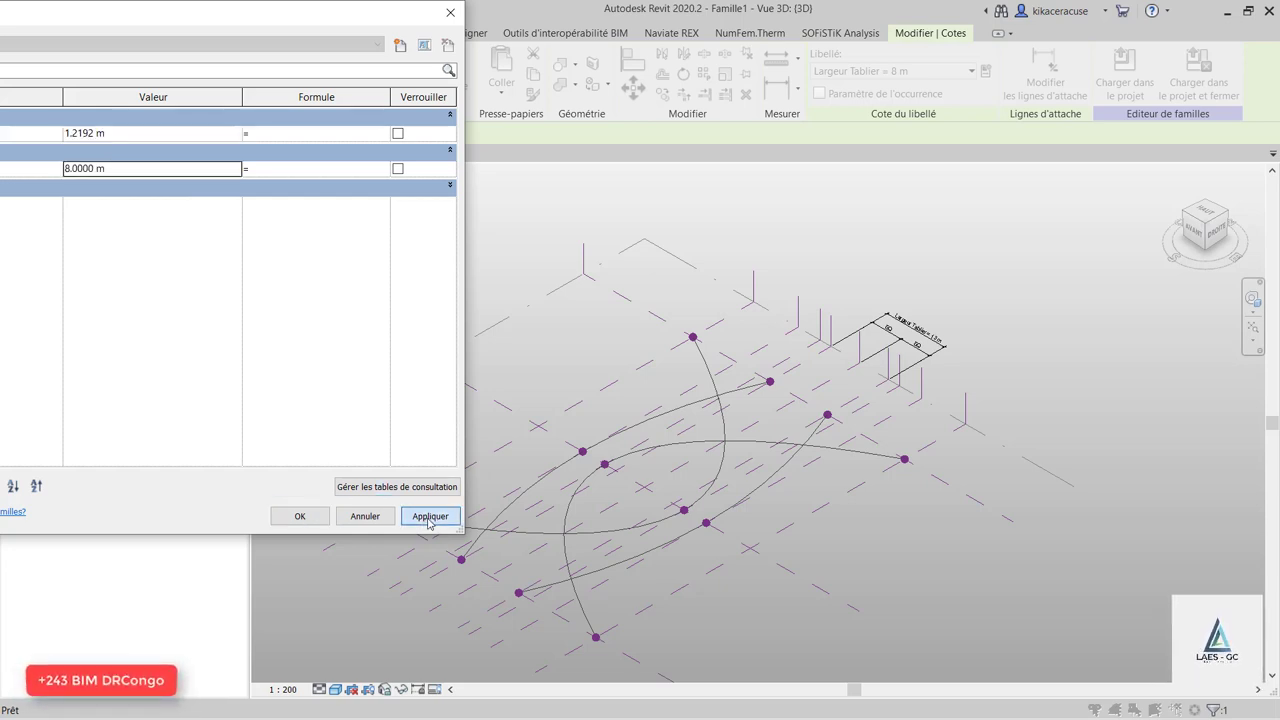
left_click(300, 516)
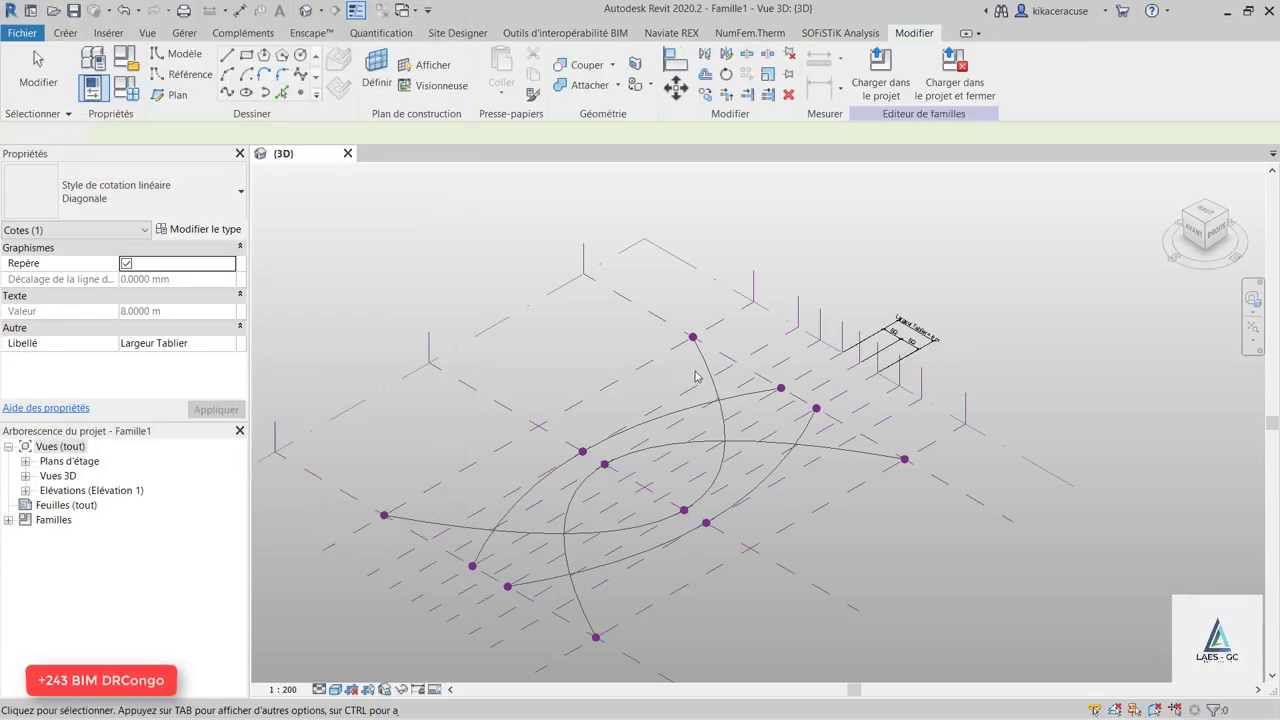
Pan the view and add an equalized dimension across the length reference planes.
left_click(694, 363)
middle_click_drag(694, 363, 703, 316)
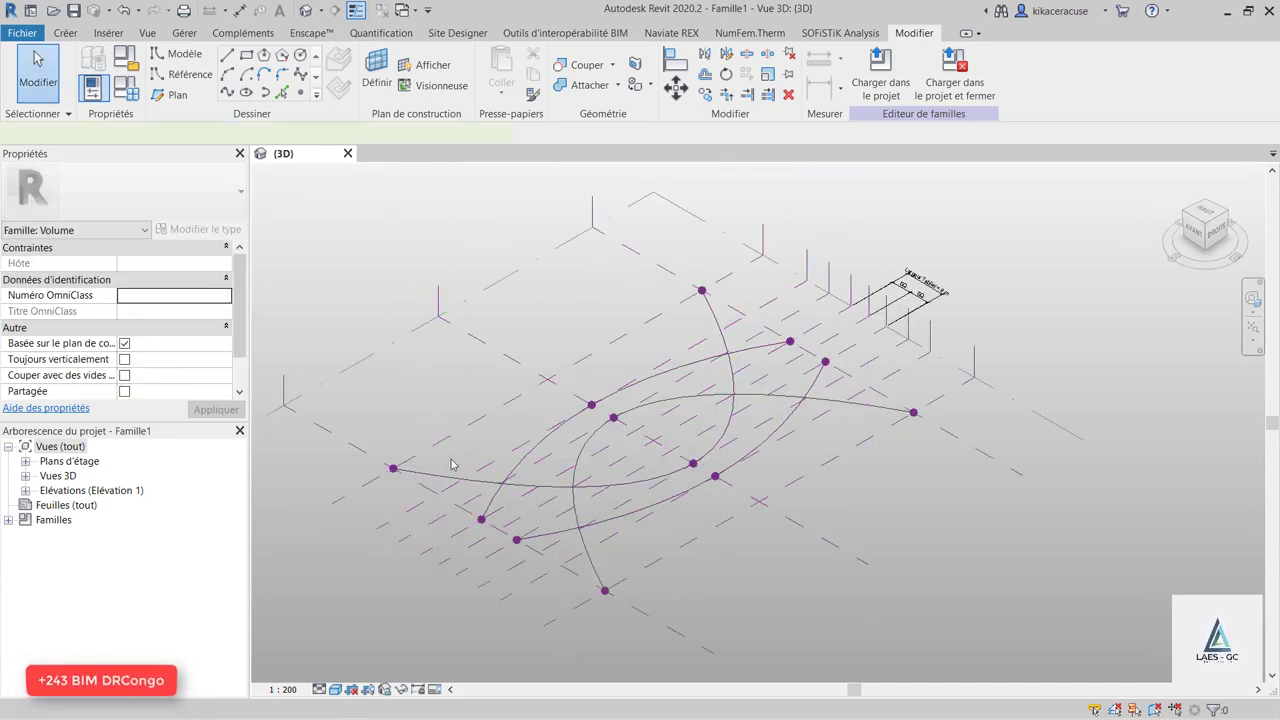
key("d")
key("i")
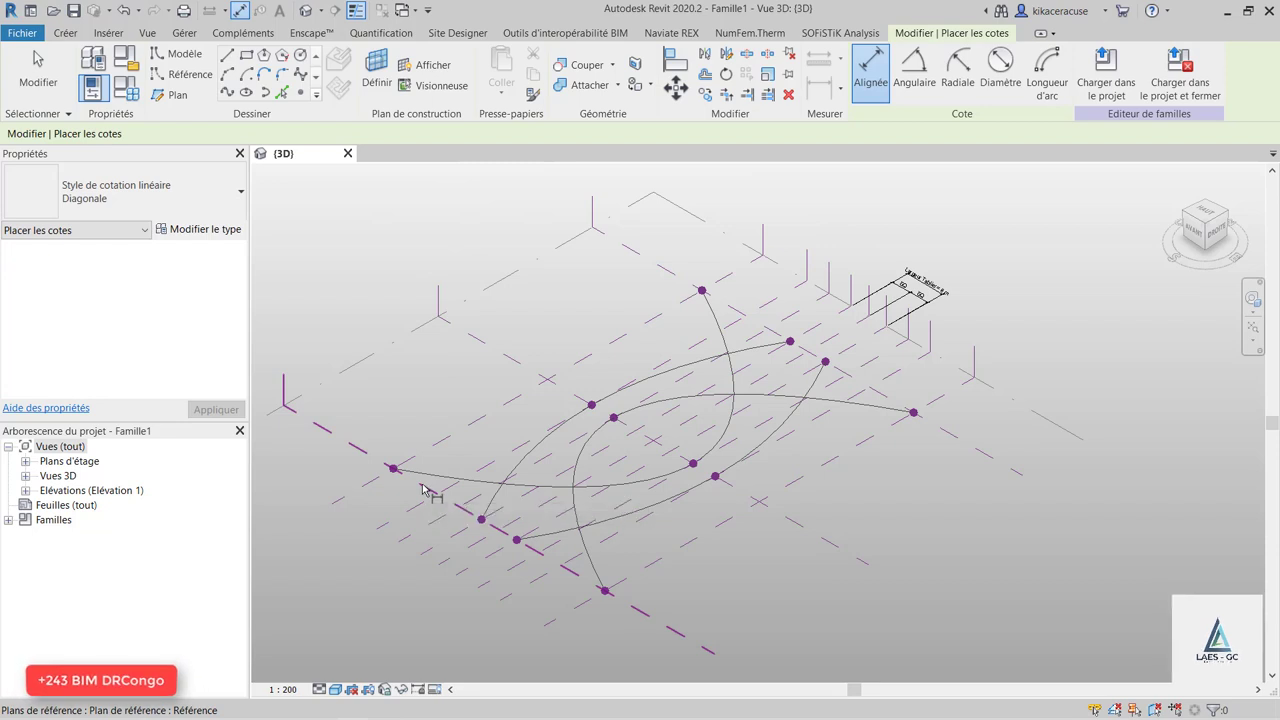
left_click(423, 490)
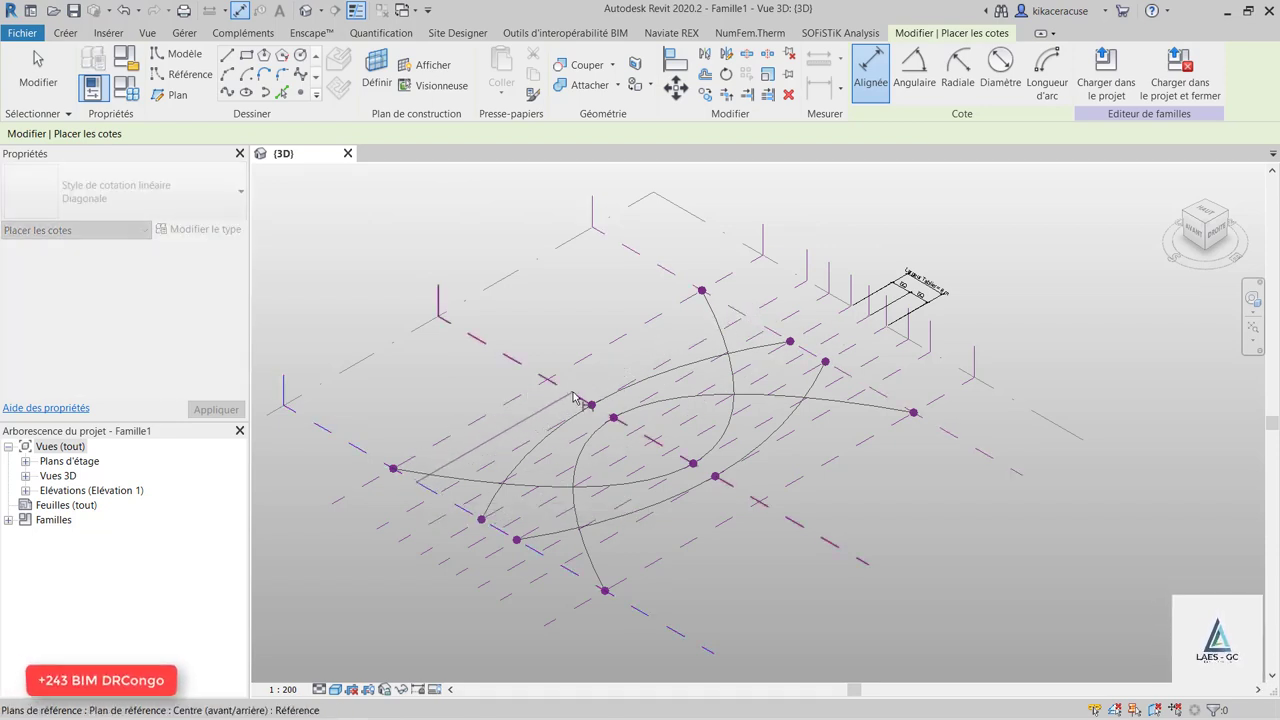
key("Escape")
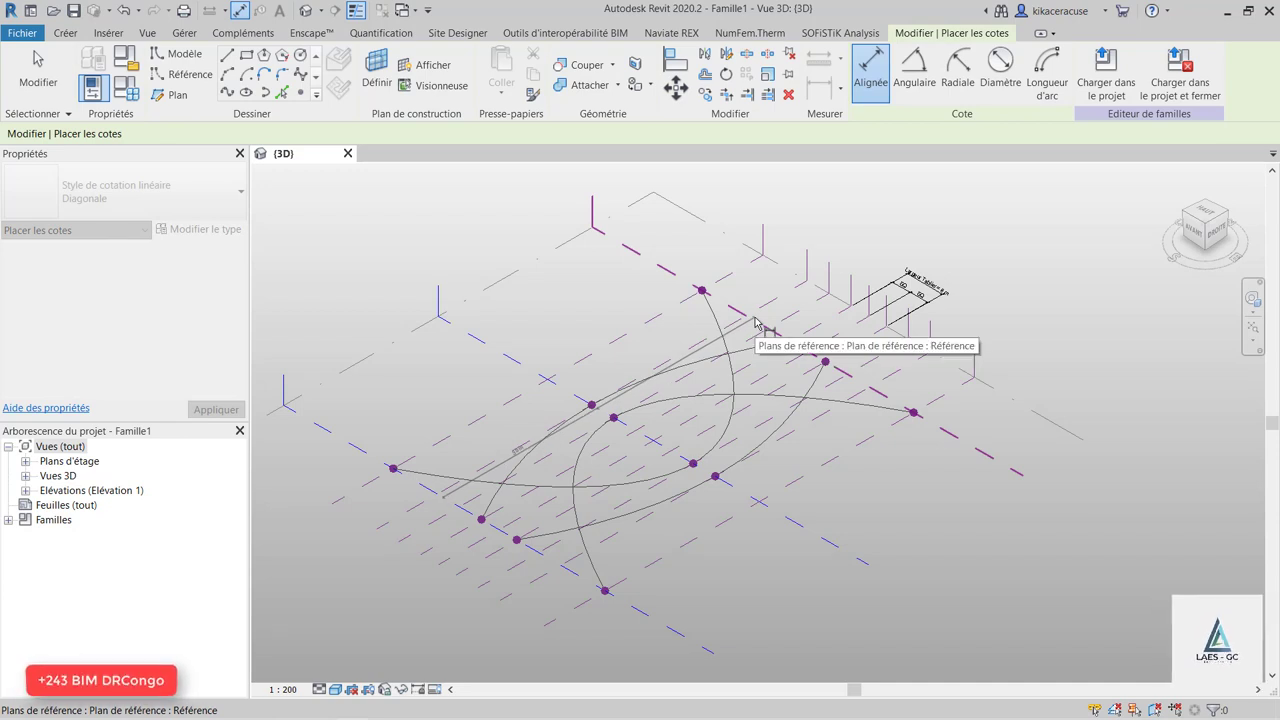
left_click(623, 288)
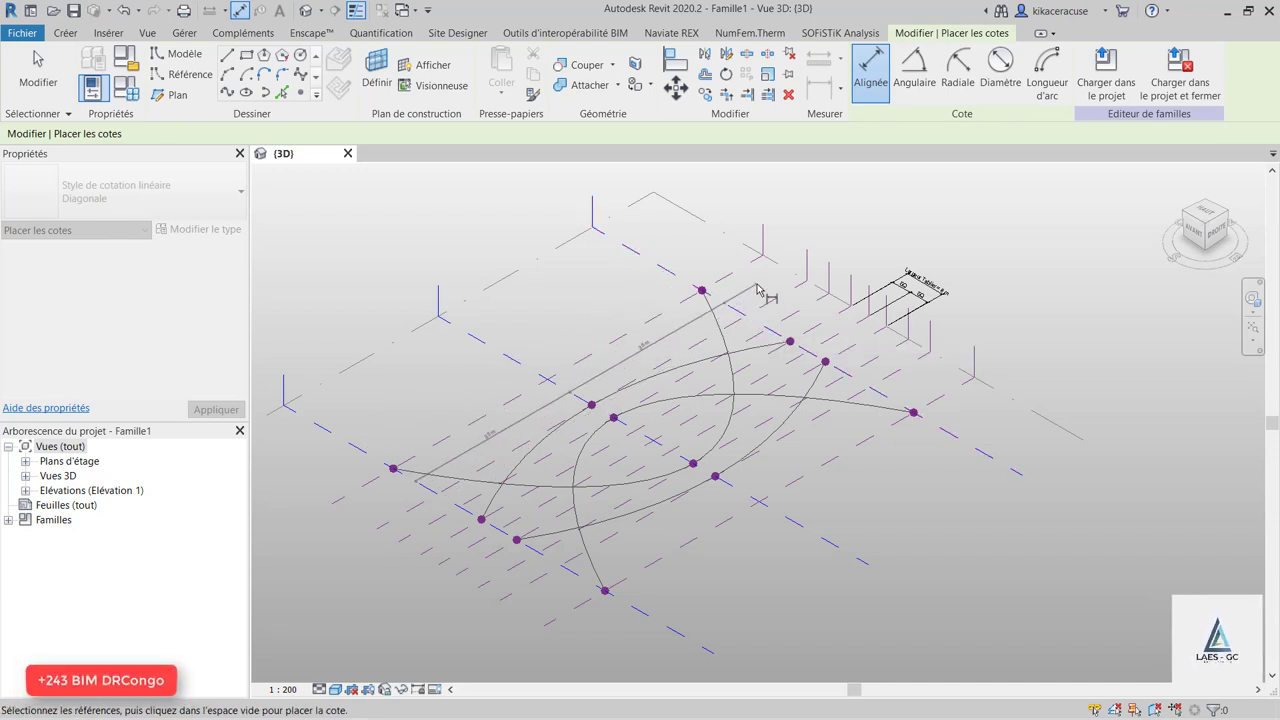
left_click(588, 356)
left_click(557, 385)
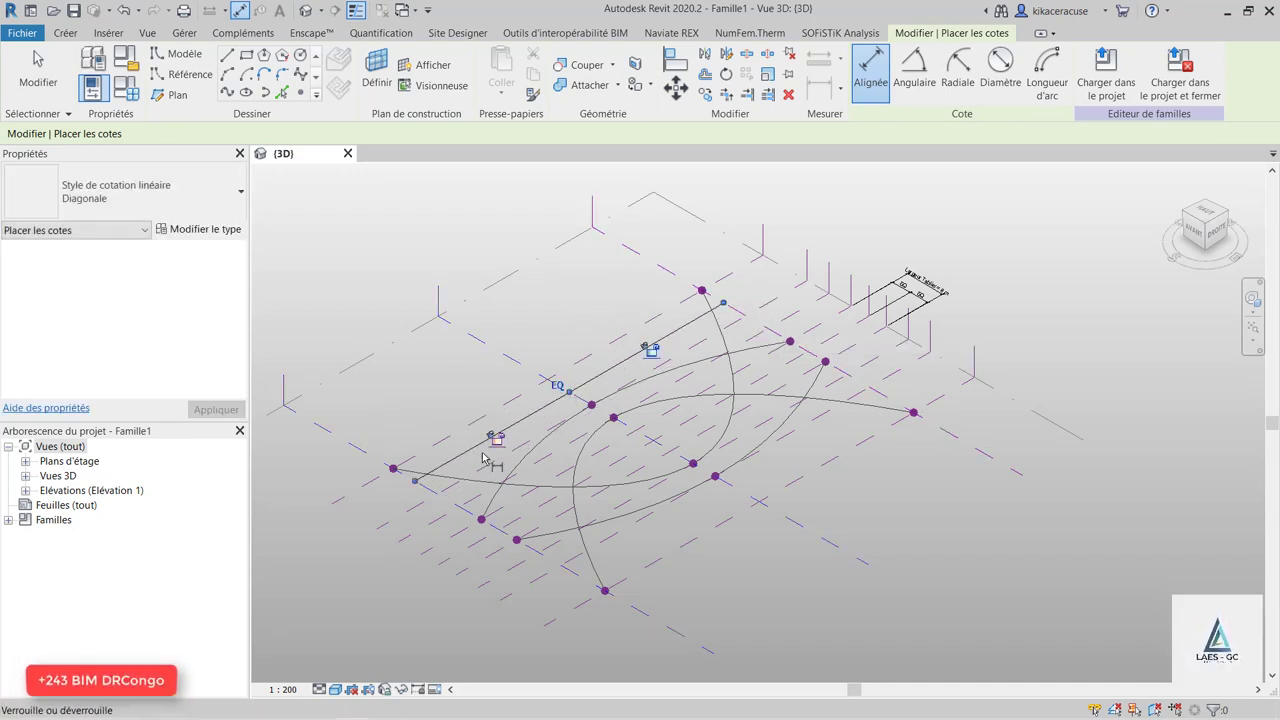
left_click(426, 488)
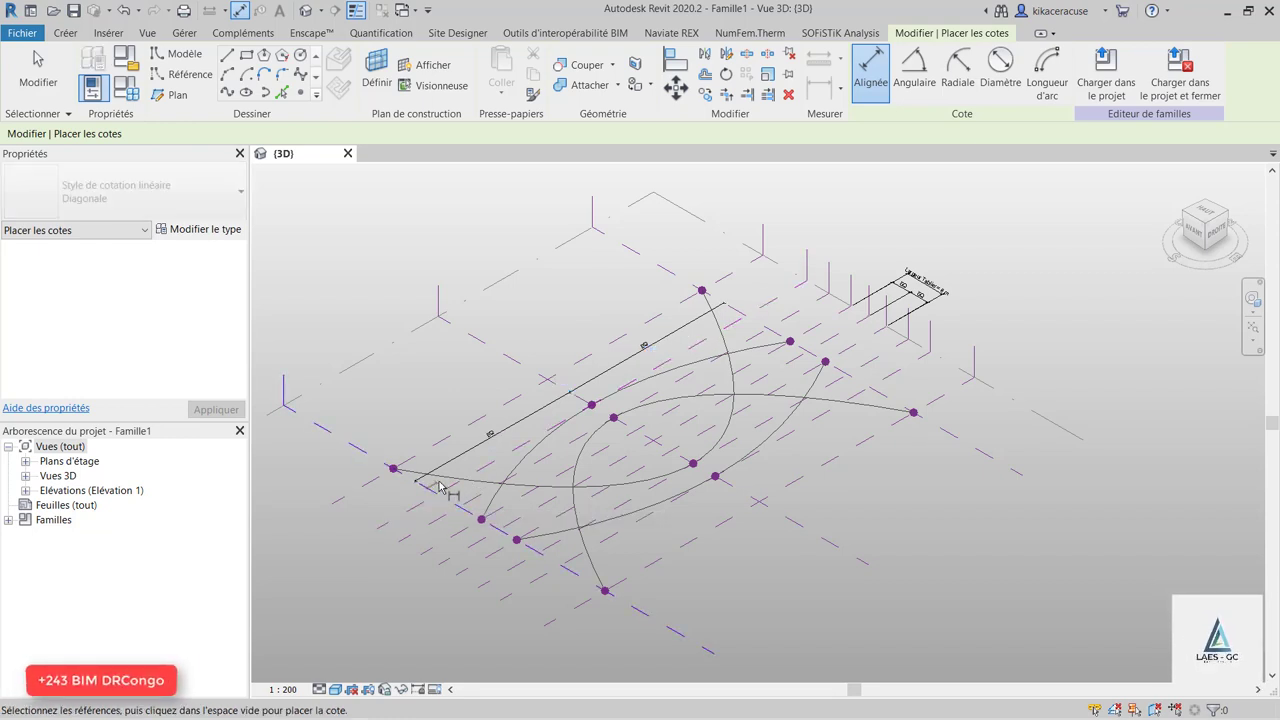
Add the overall 70 m dimension across the outer length planes.
left_click(426, 488)
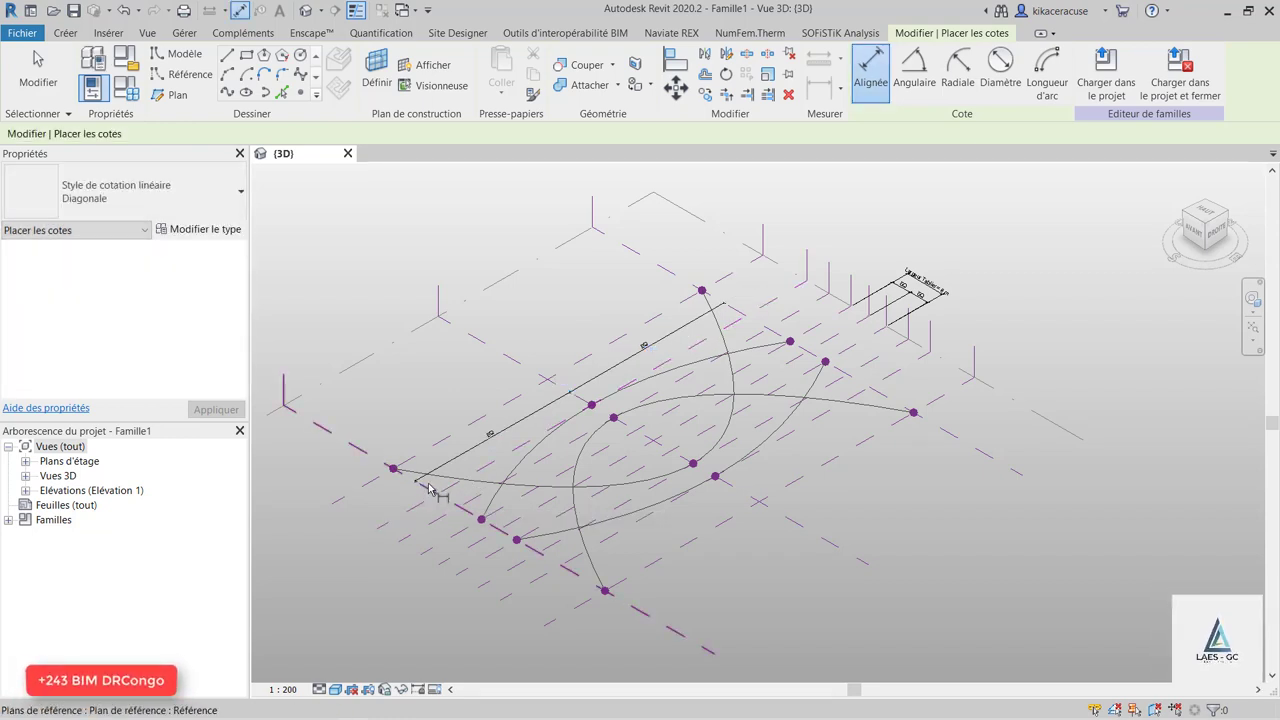
key("Escape")
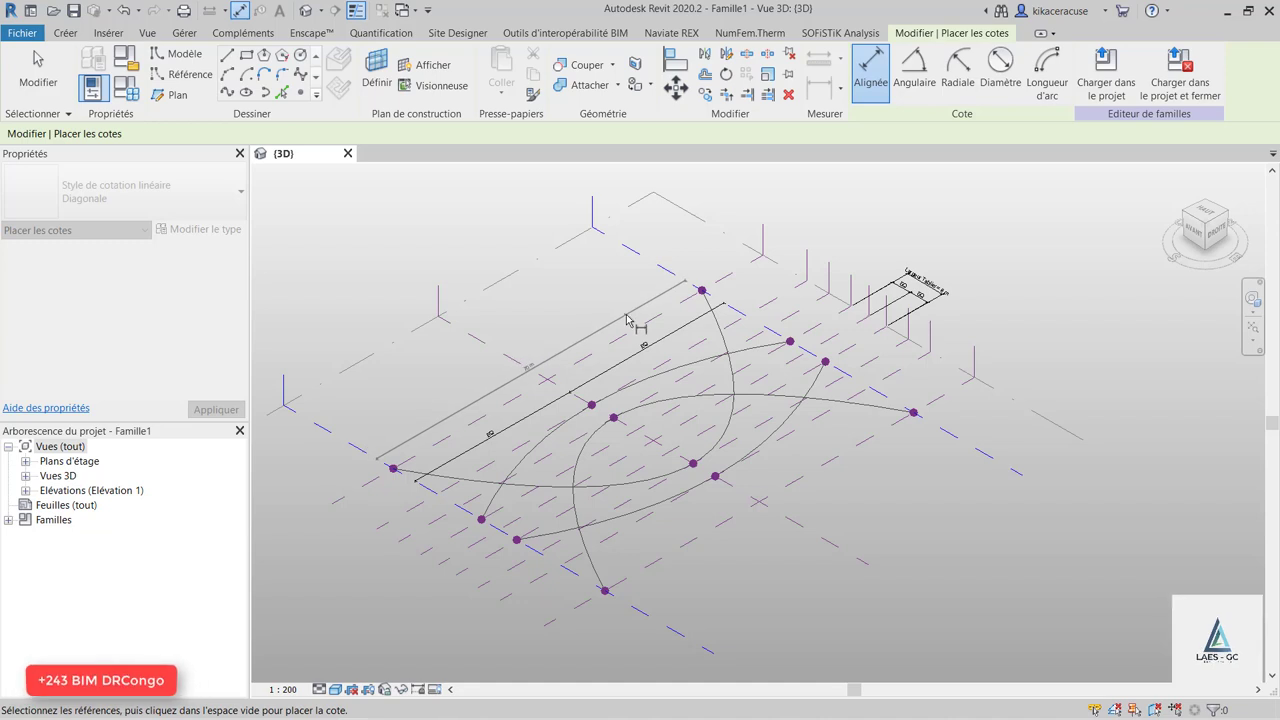
left_click(642, 333)
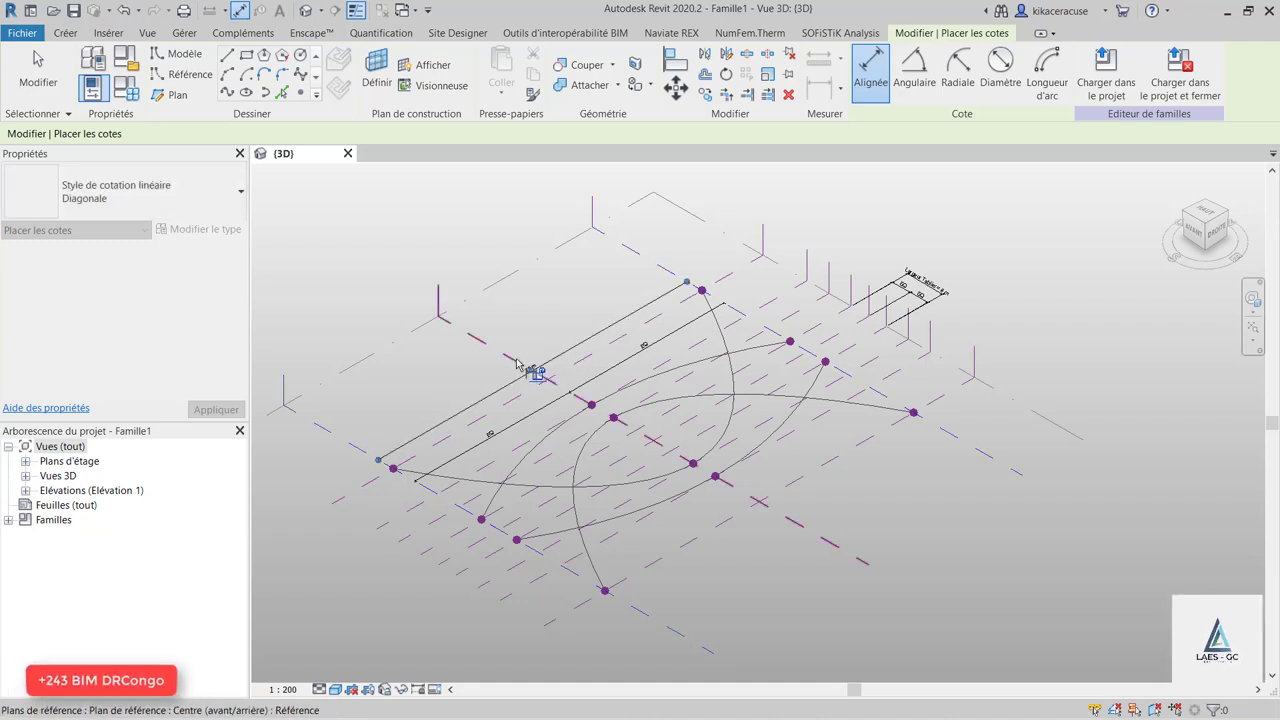
key("Escape")
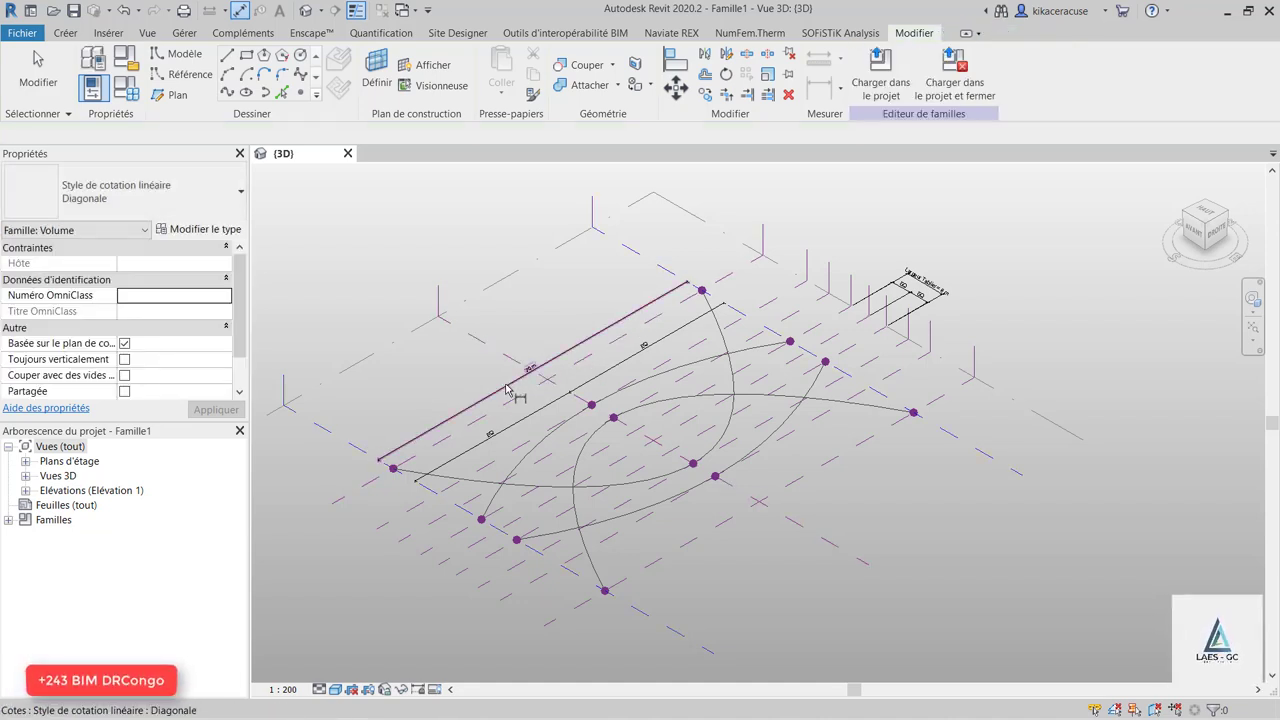
key("Escape")
Label the overall length dimension with a new Longueur deck parameter.
left_click(512, 386)
left_click(985, 72)
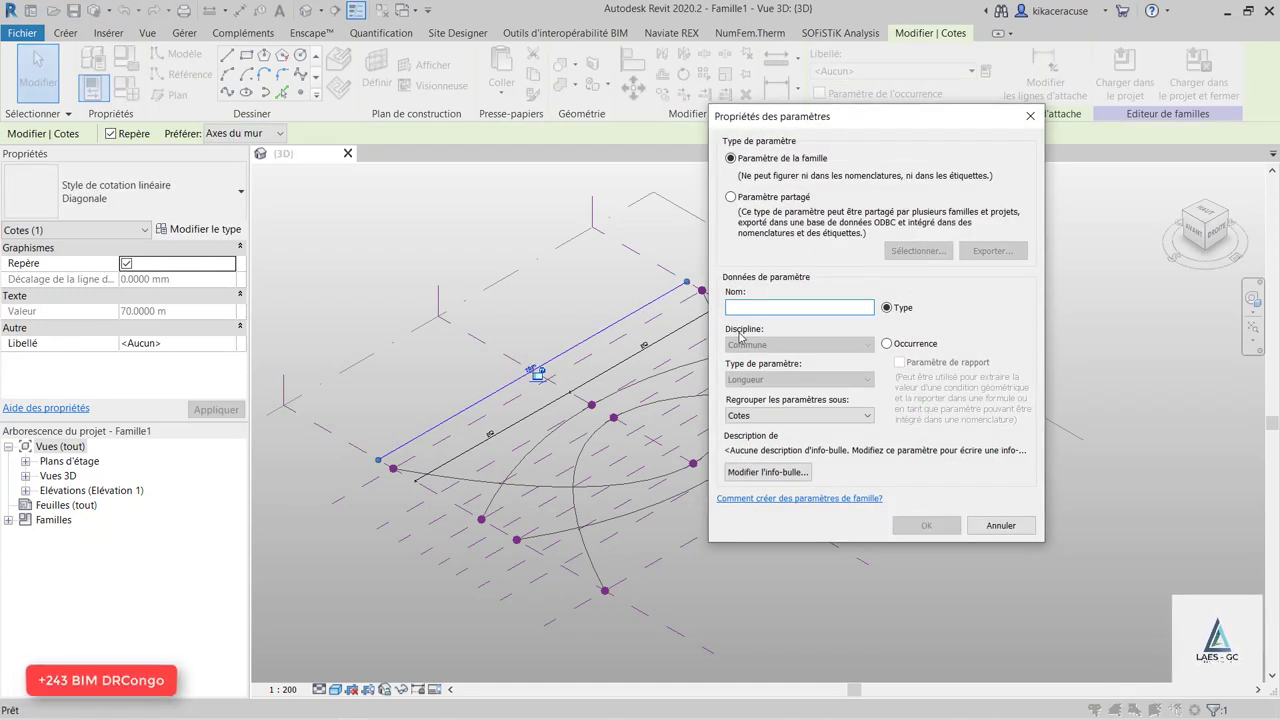
type("Longeur deck")
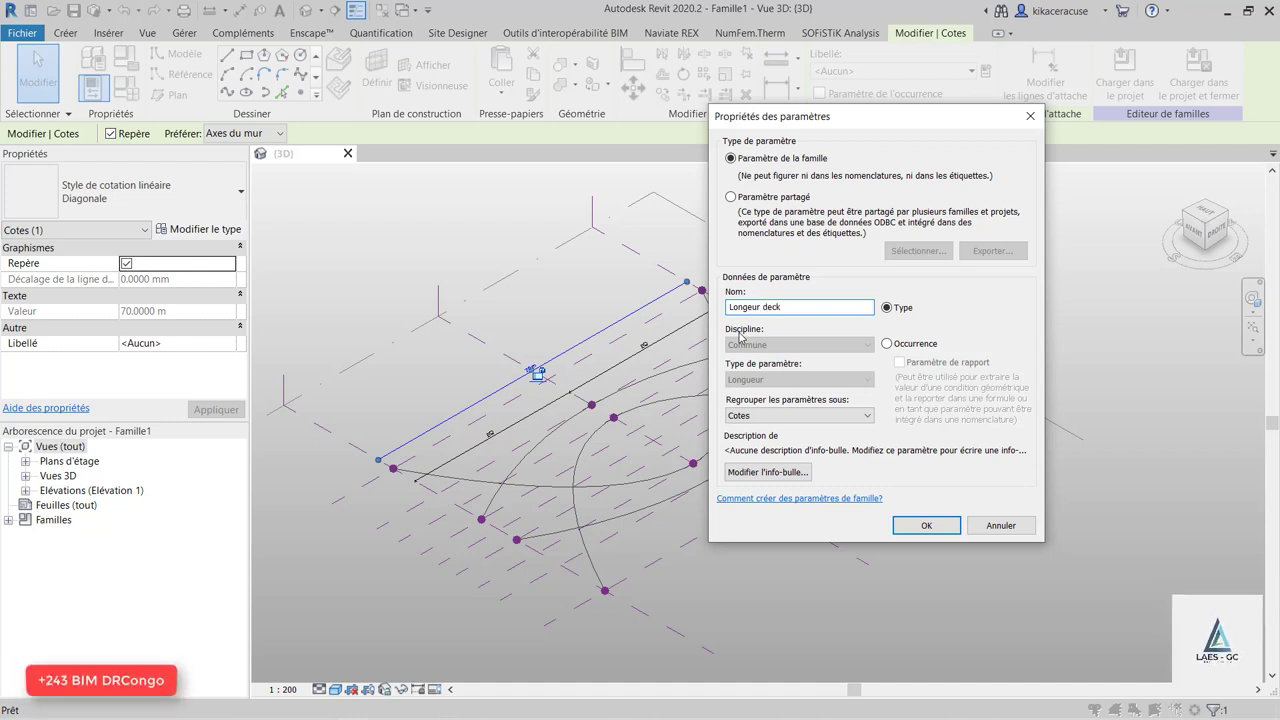
left_click(913, 526)
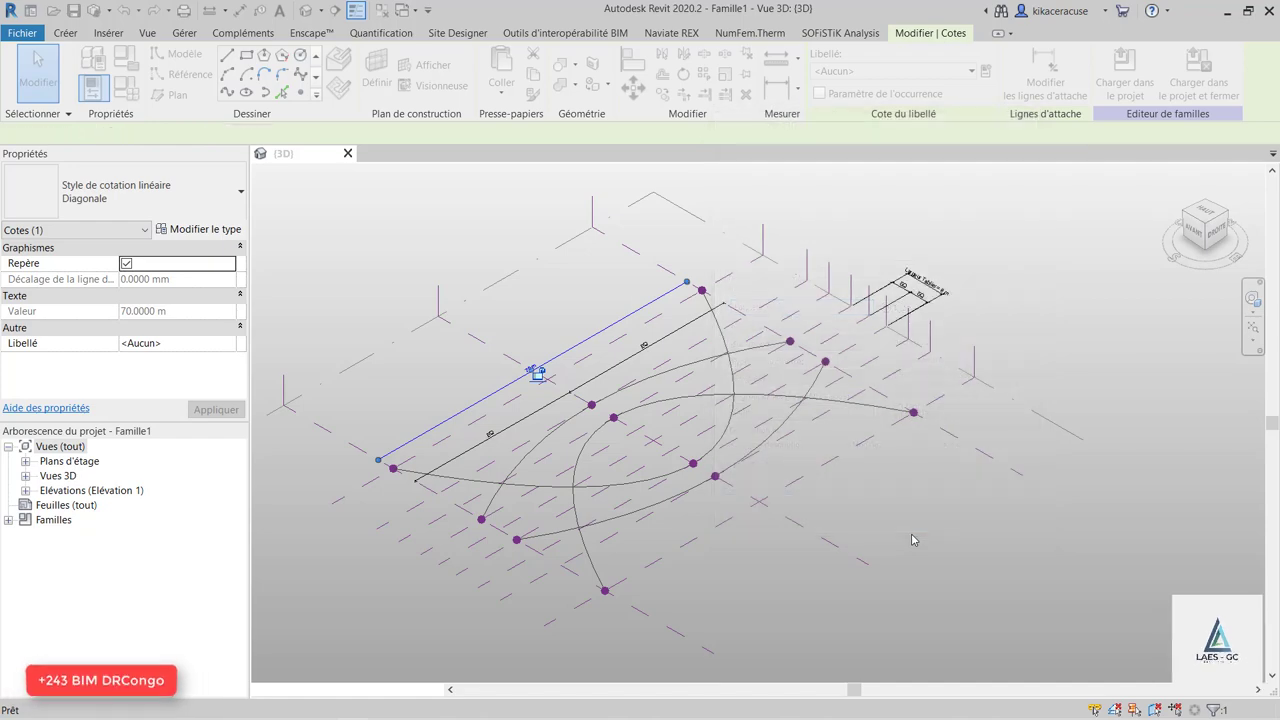
left_click(979, 544)
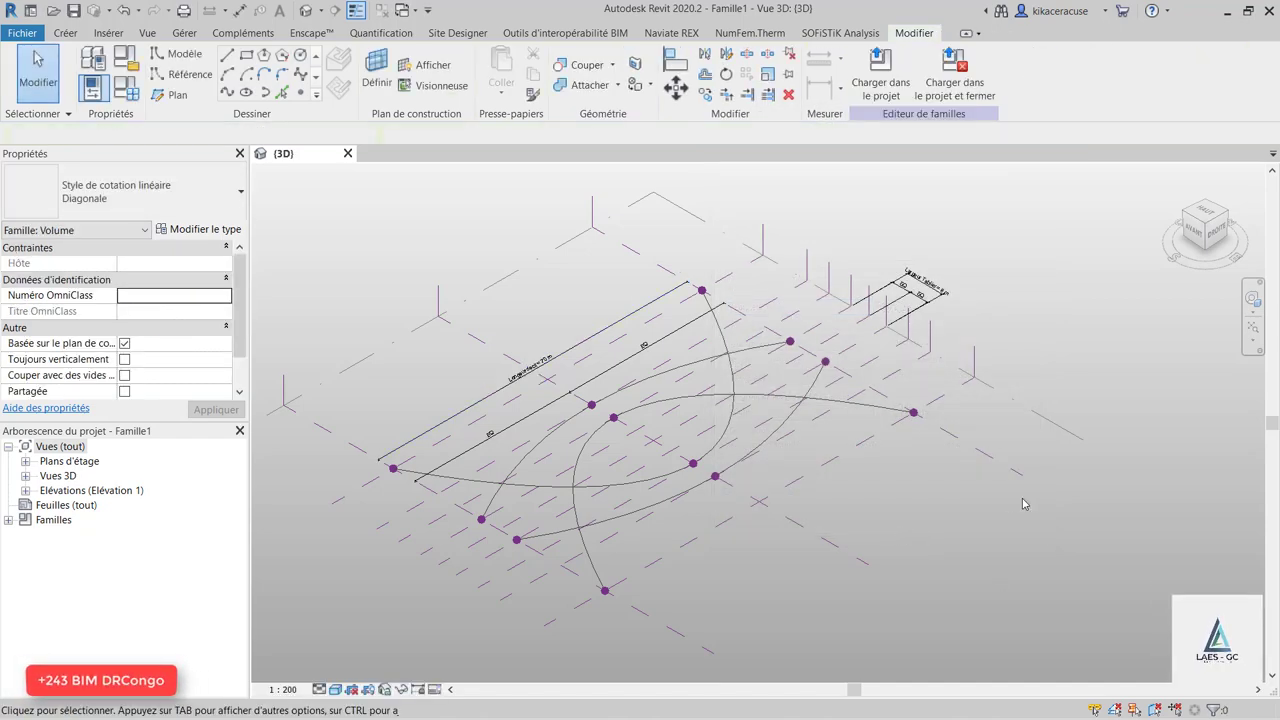
scroll(551, 431, "up", 1)
scroll(551, 431, "up", 1)
In Family Types, flex the deck length to 60 m and apply it.
left_click(126, 88)
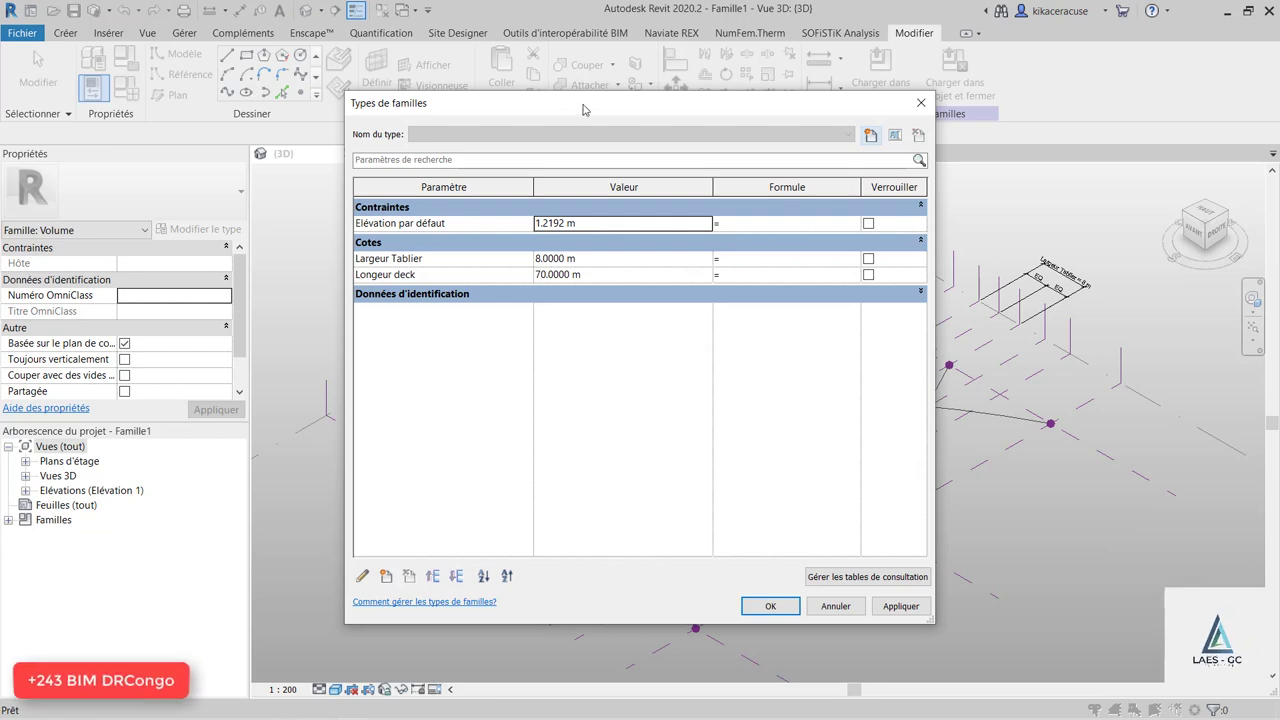
left_click_drag(585, 109, 109, 36)
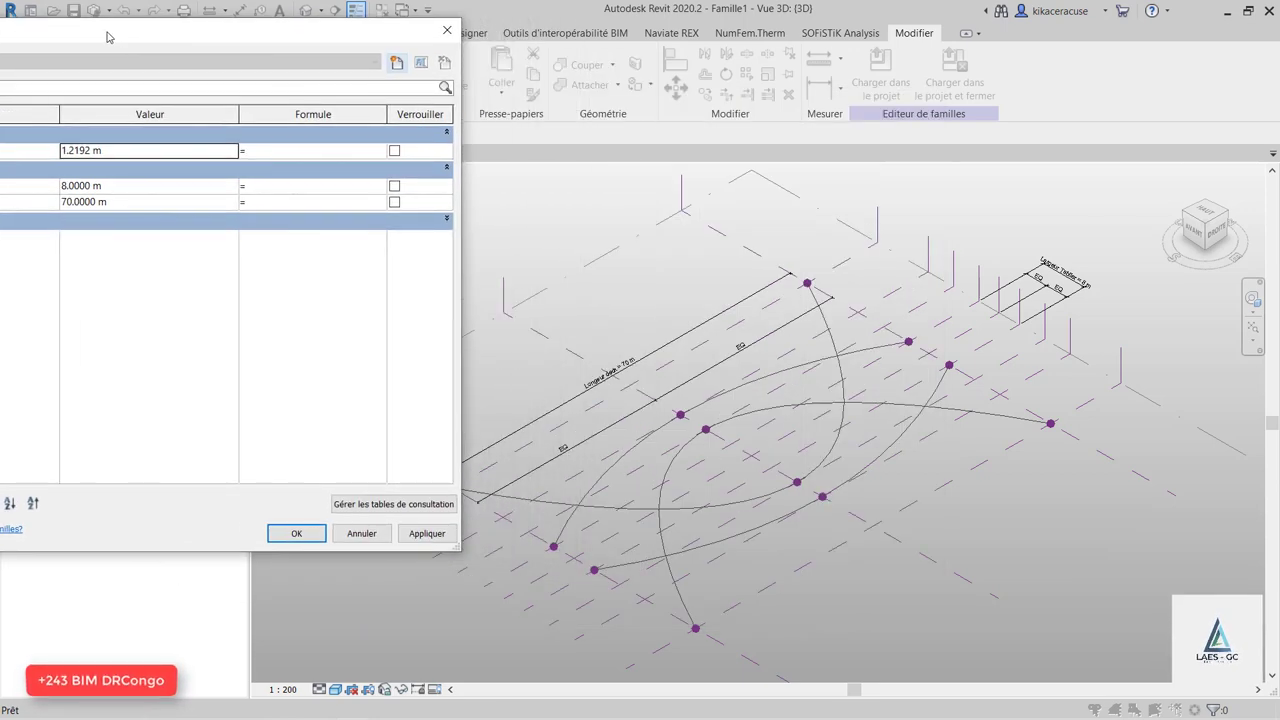
left_click(126, 200)
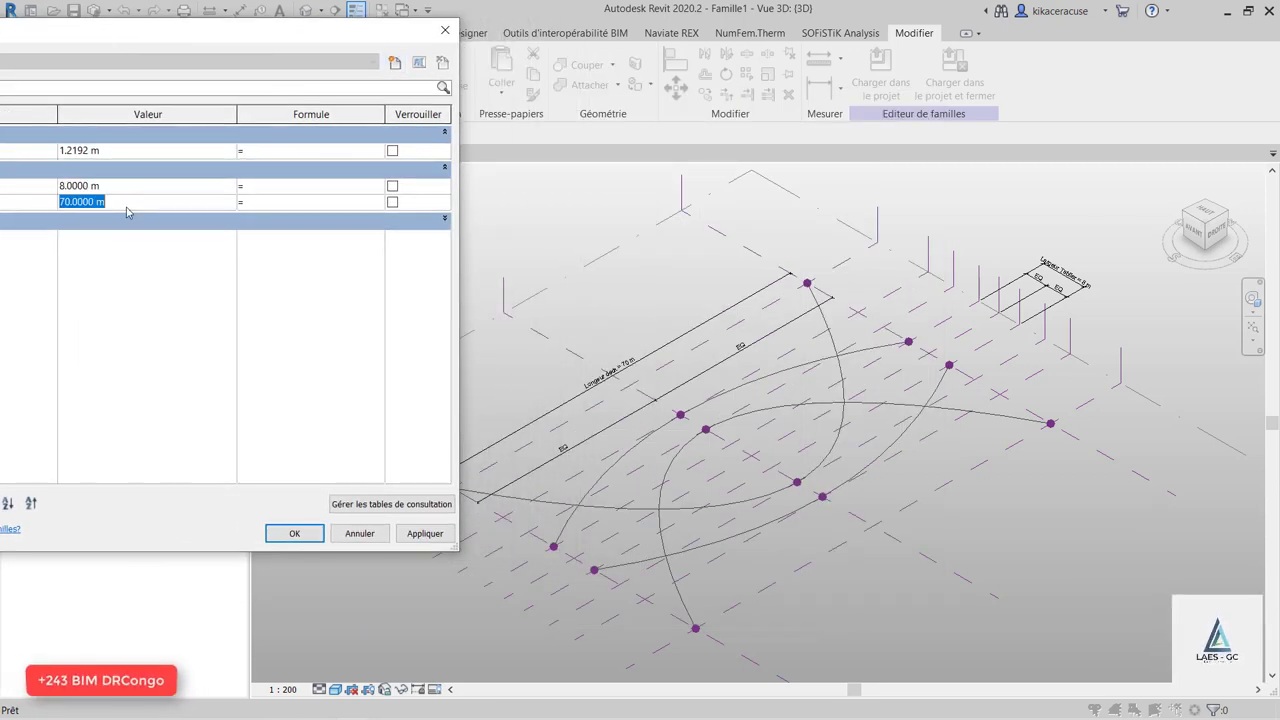
type("60")
left_click(428, 536)
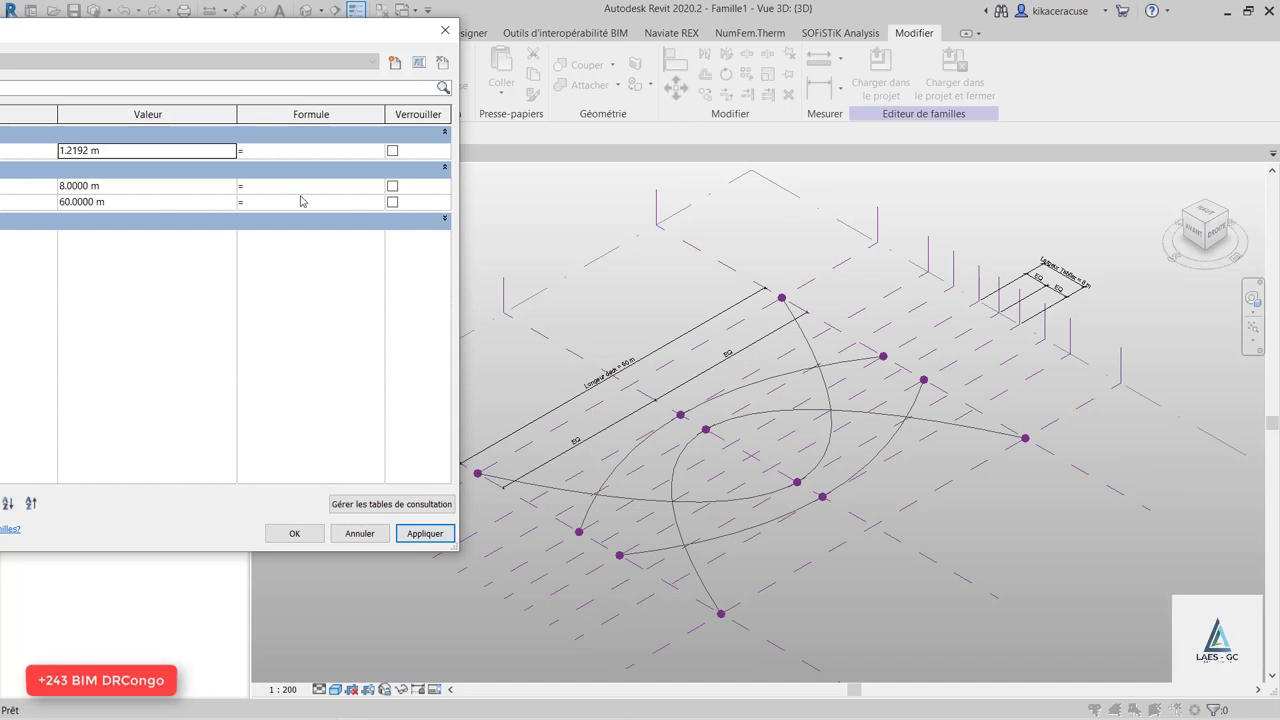
Flex the deck length to 90 m, then set it back to 70 m and close.
left_click(149, 205)
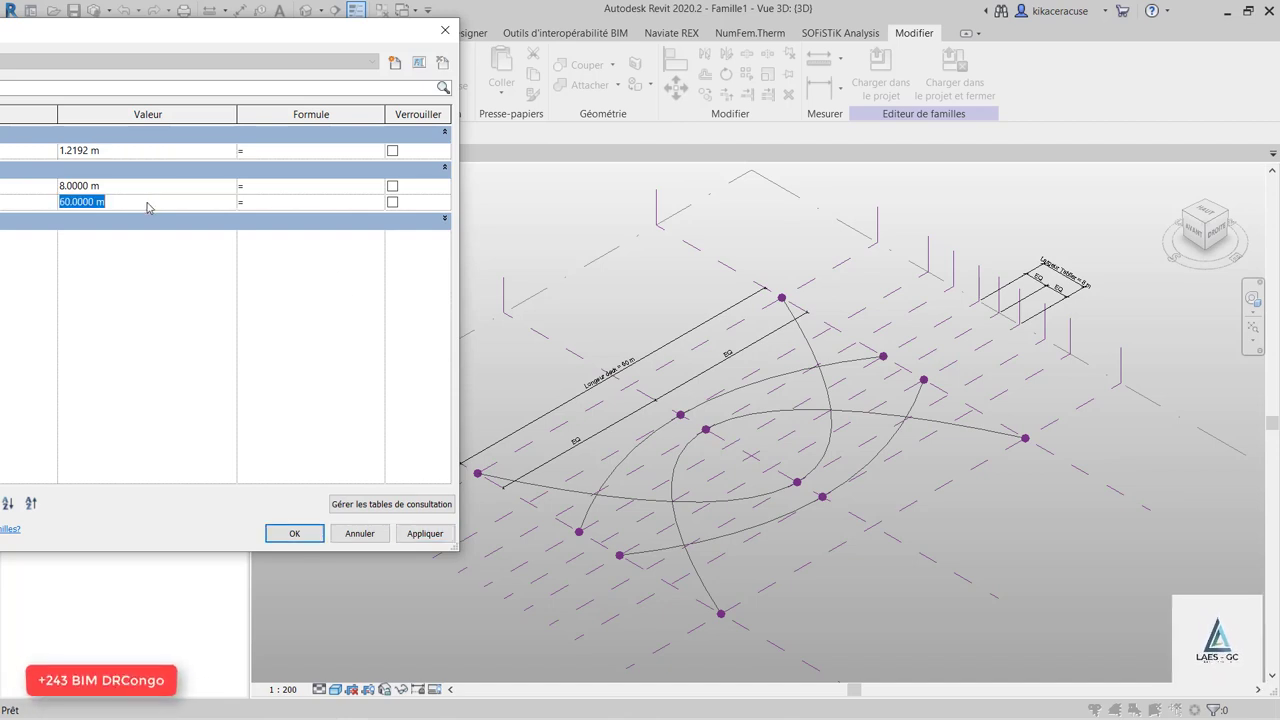
type("90")
left_click(419, 540)
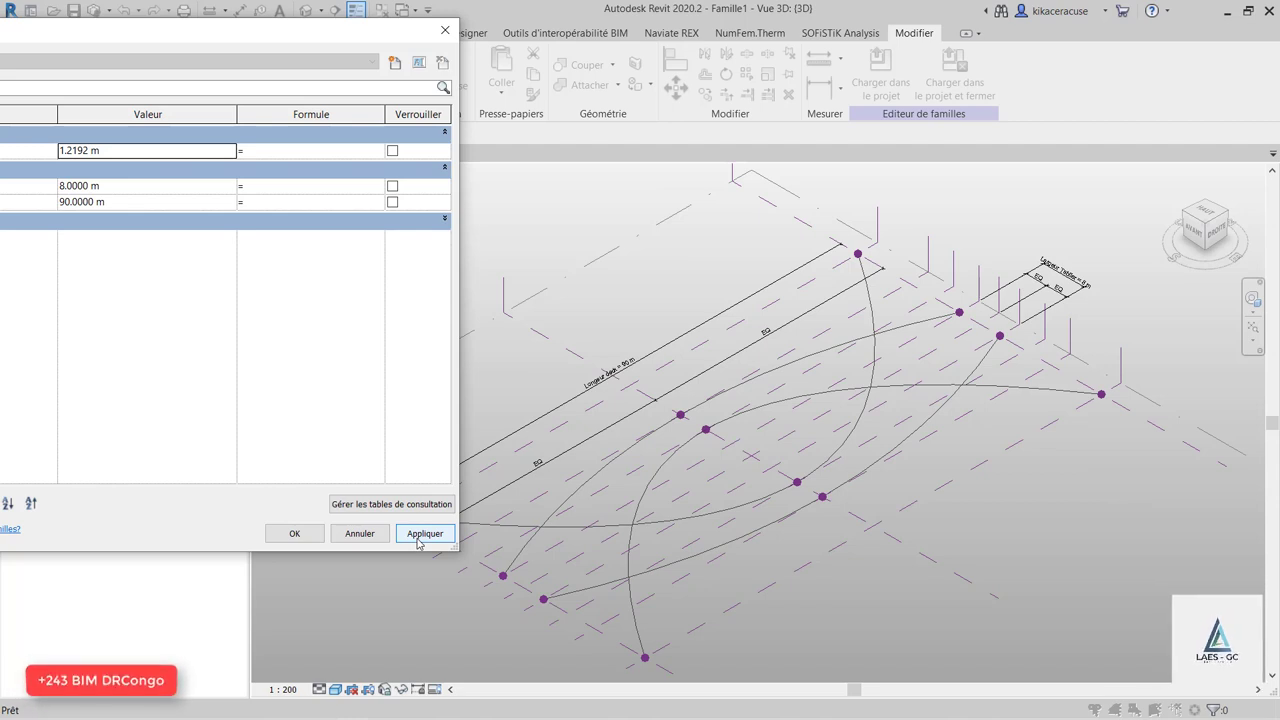
left_click(118, 205)
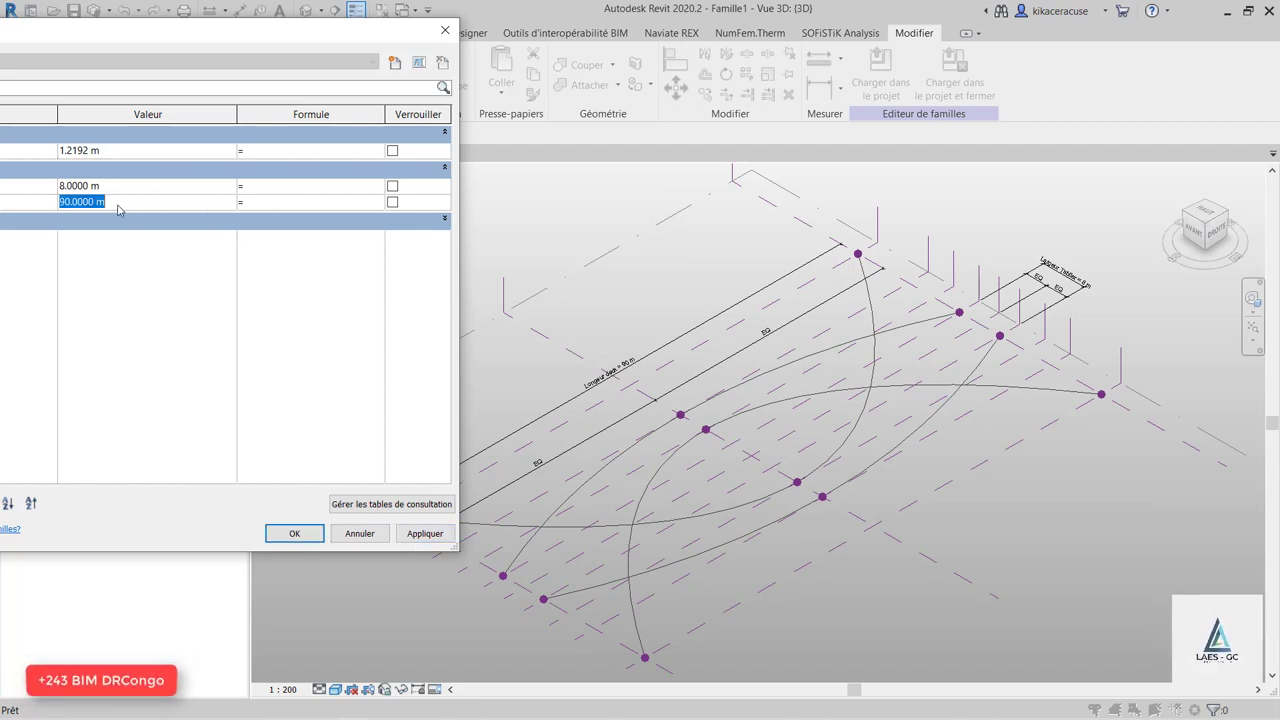
type("70")
left_click(424, 533)
left_click(297, 534)
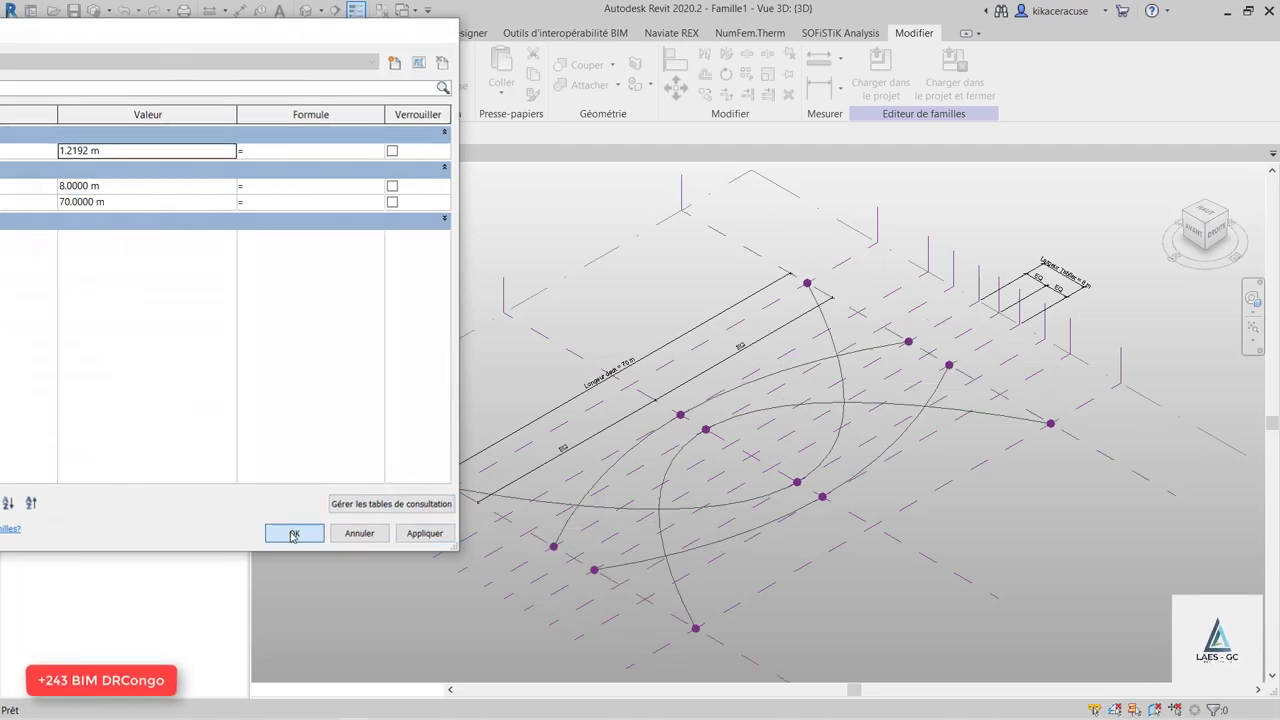
scroll(750, 484, "up", 2)
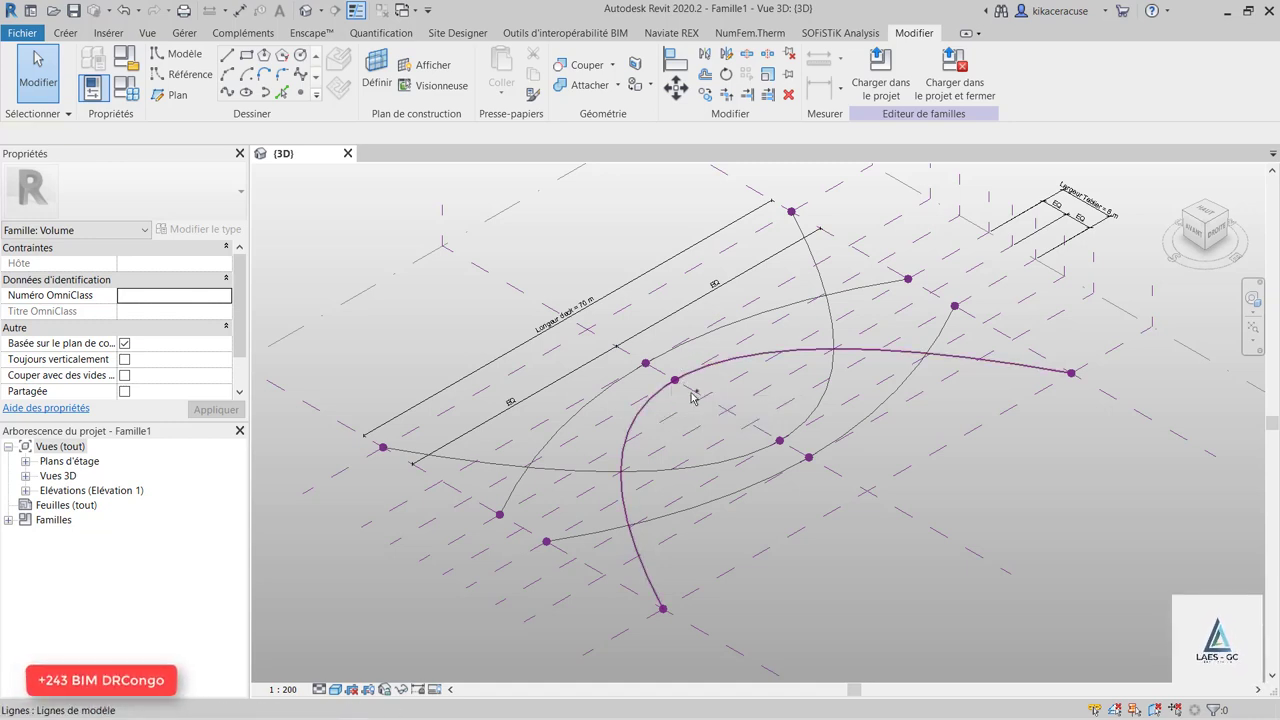
left_click(681, 389)
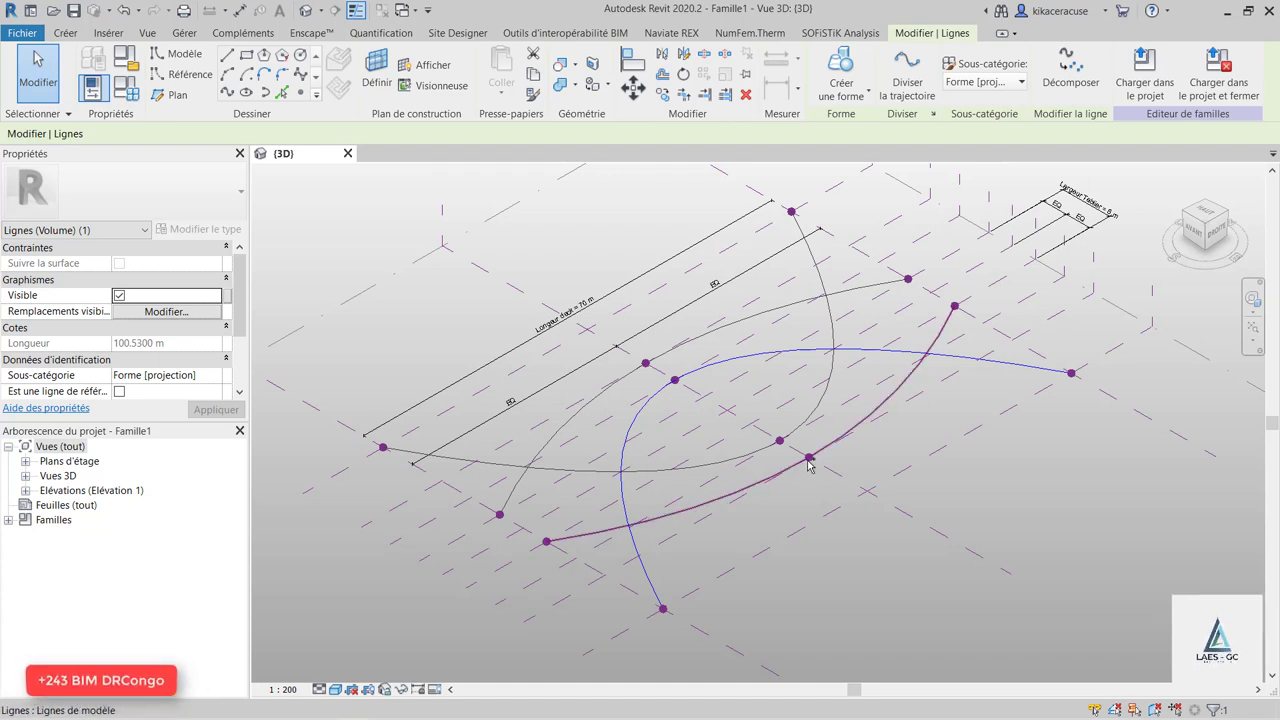
left_click(1031, 508)
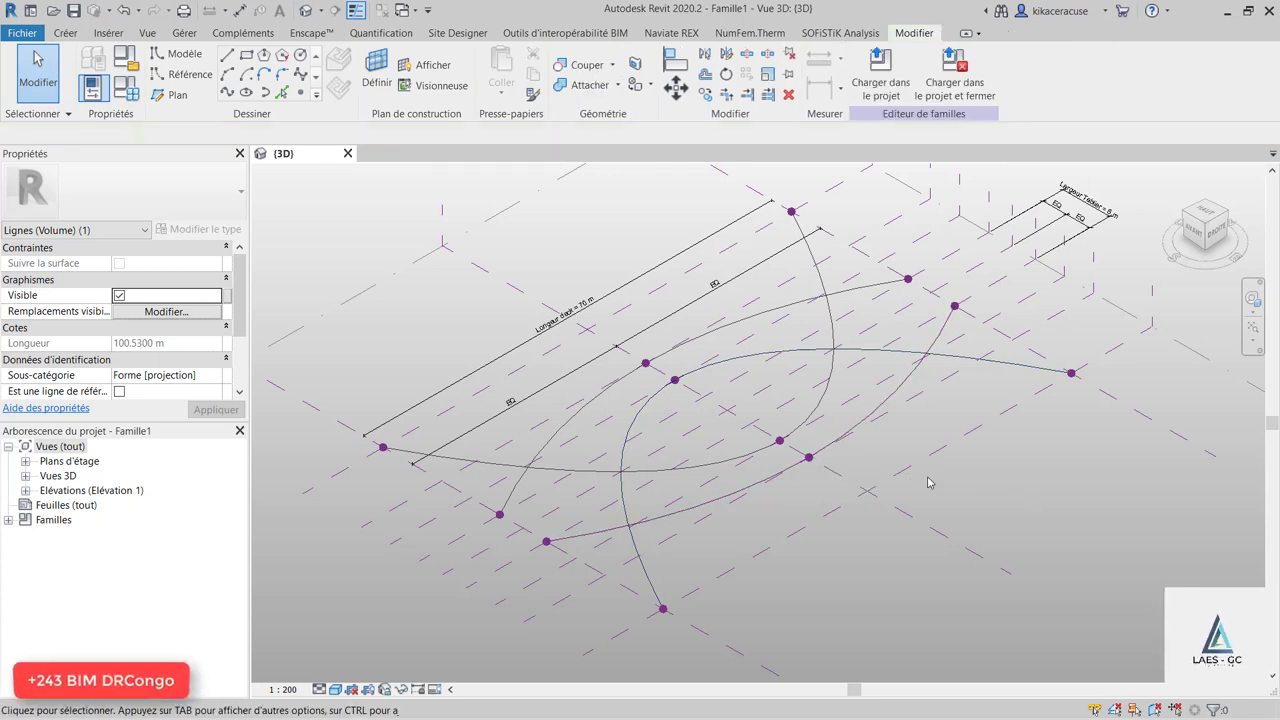
left_click(676, 381)
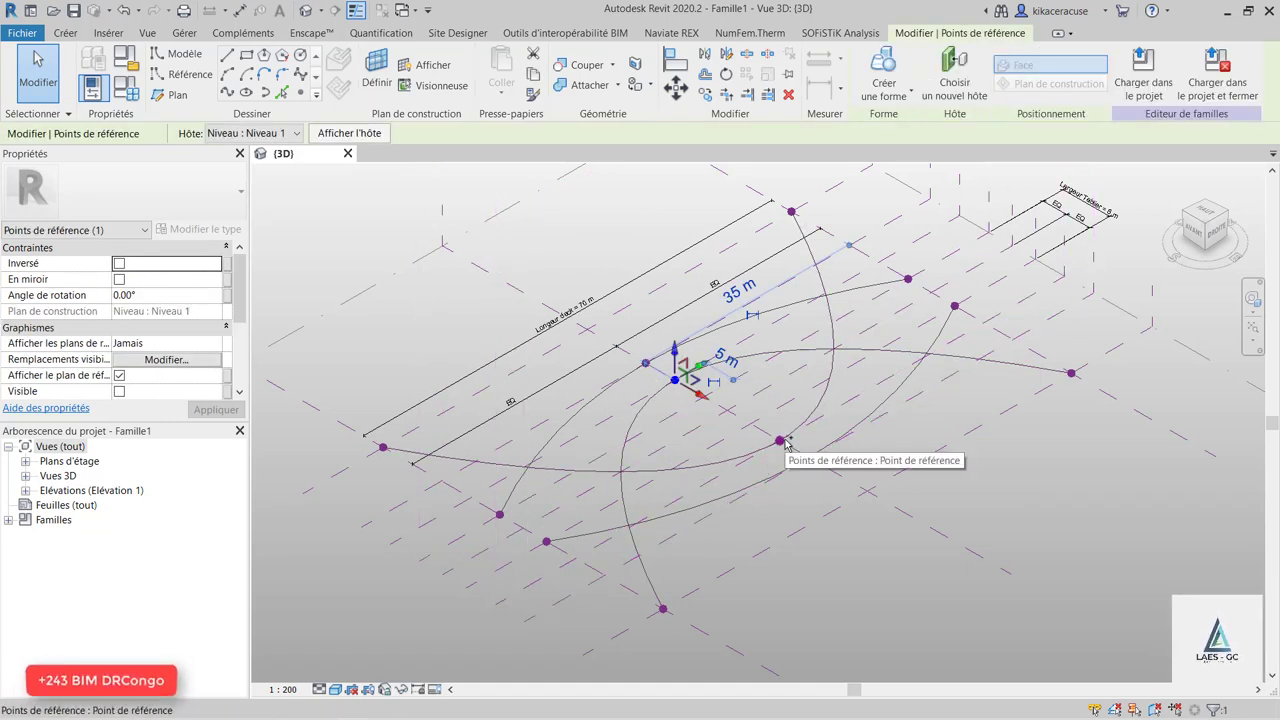
left_click(780, 441, "ctrl")
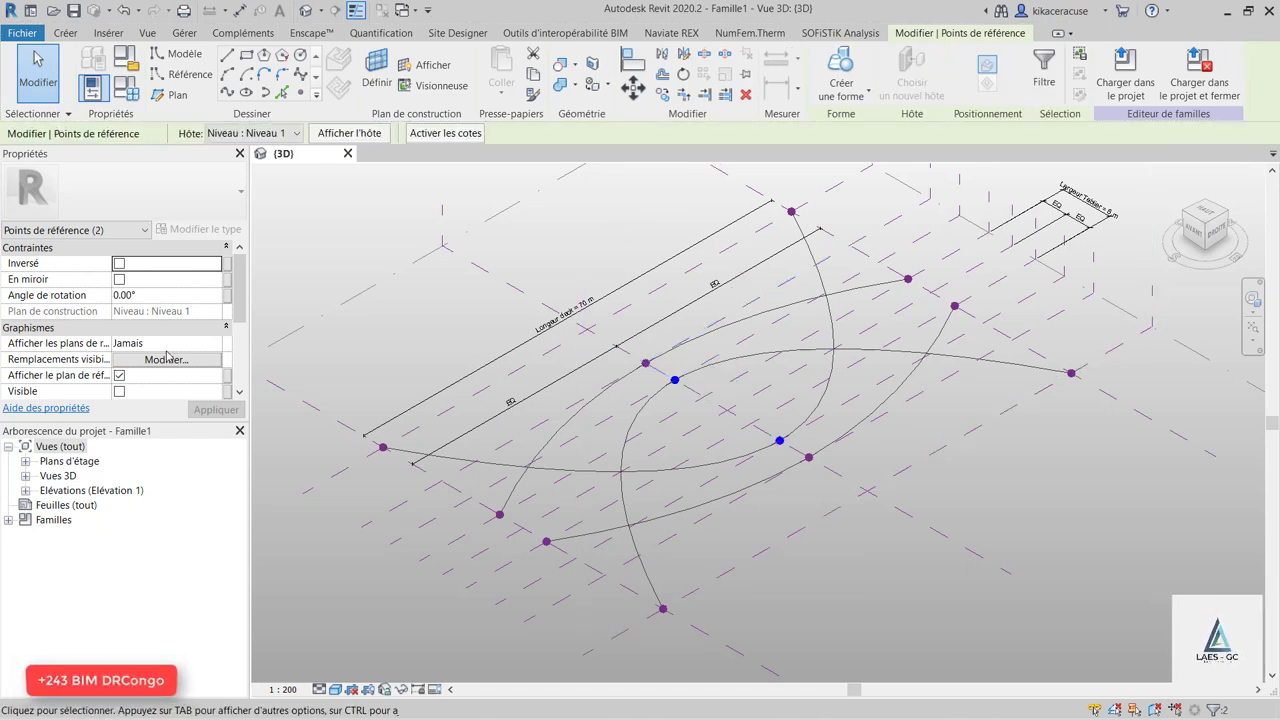
scroll(167, 355, "down", 3)
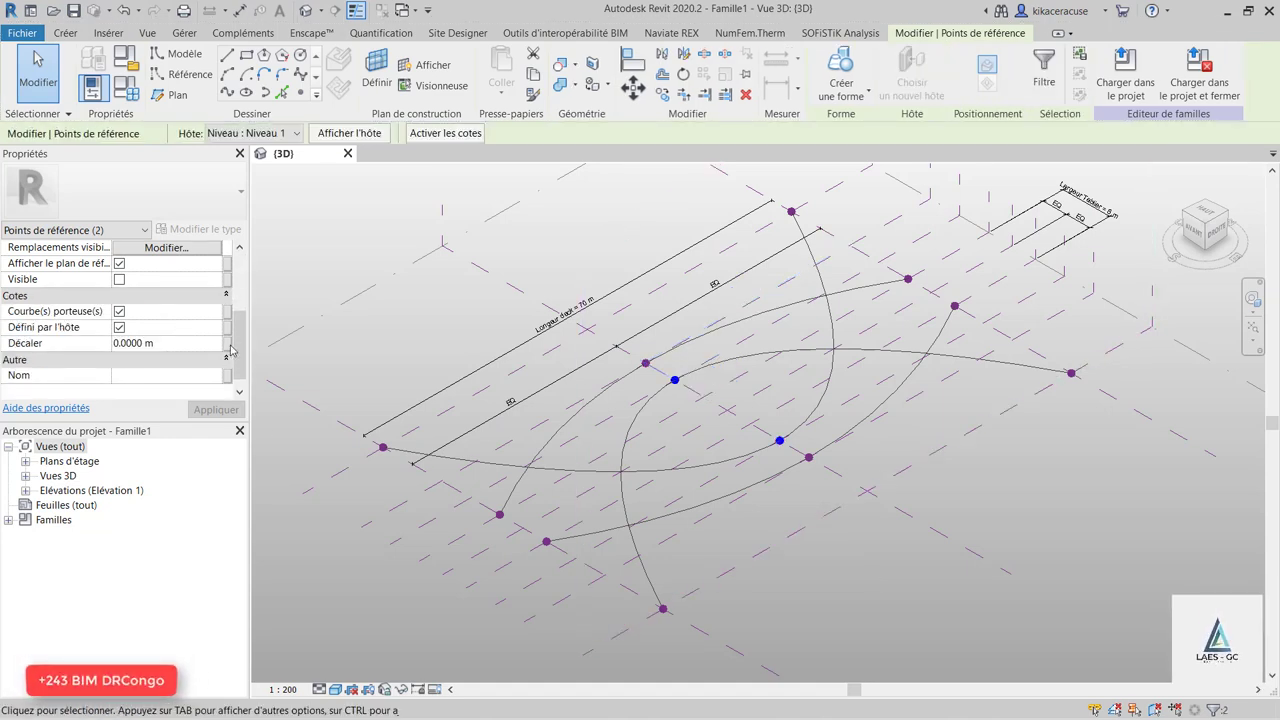
left_click(228, 344)
left_click(435, 329)
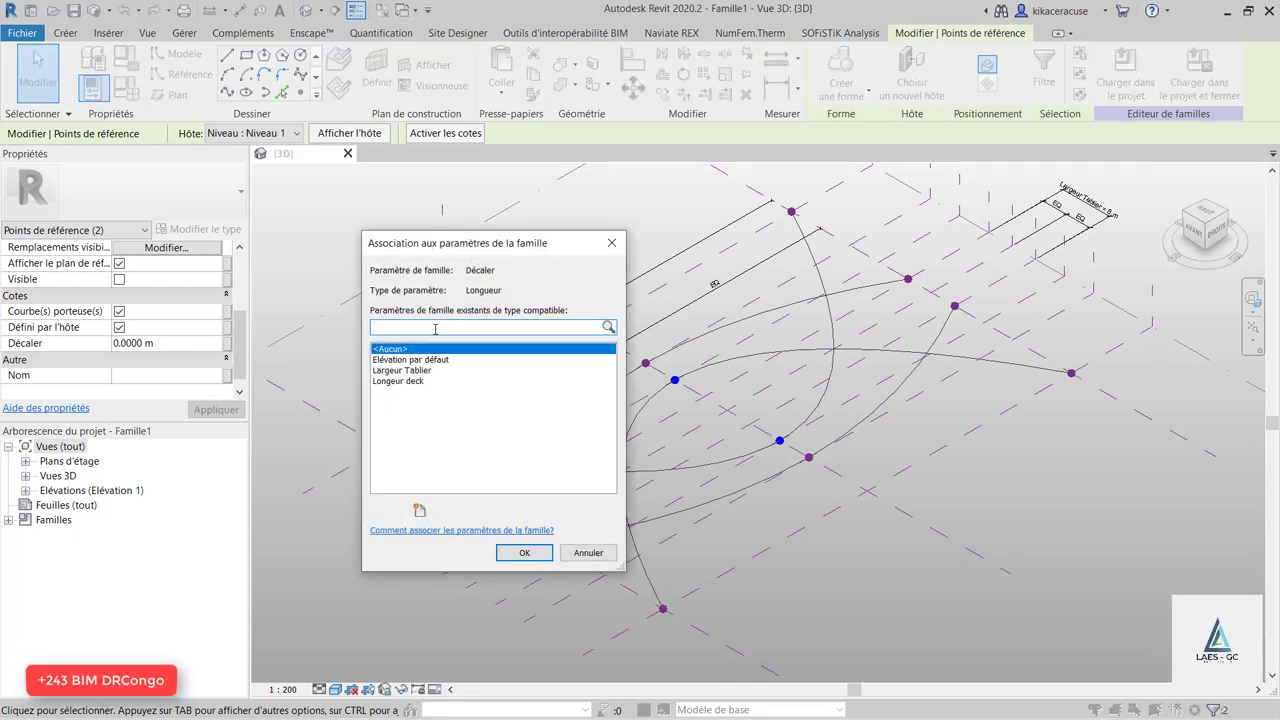
type("Hauteur ARC")
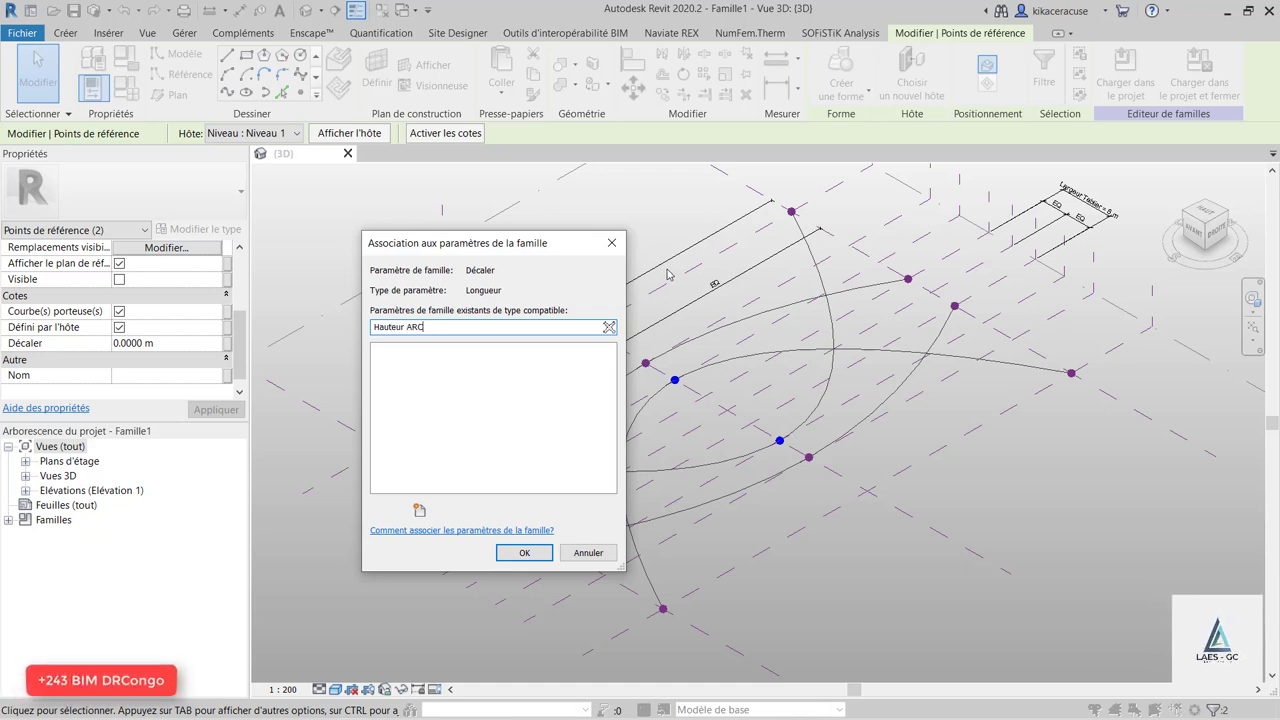
left_click(526, 554)
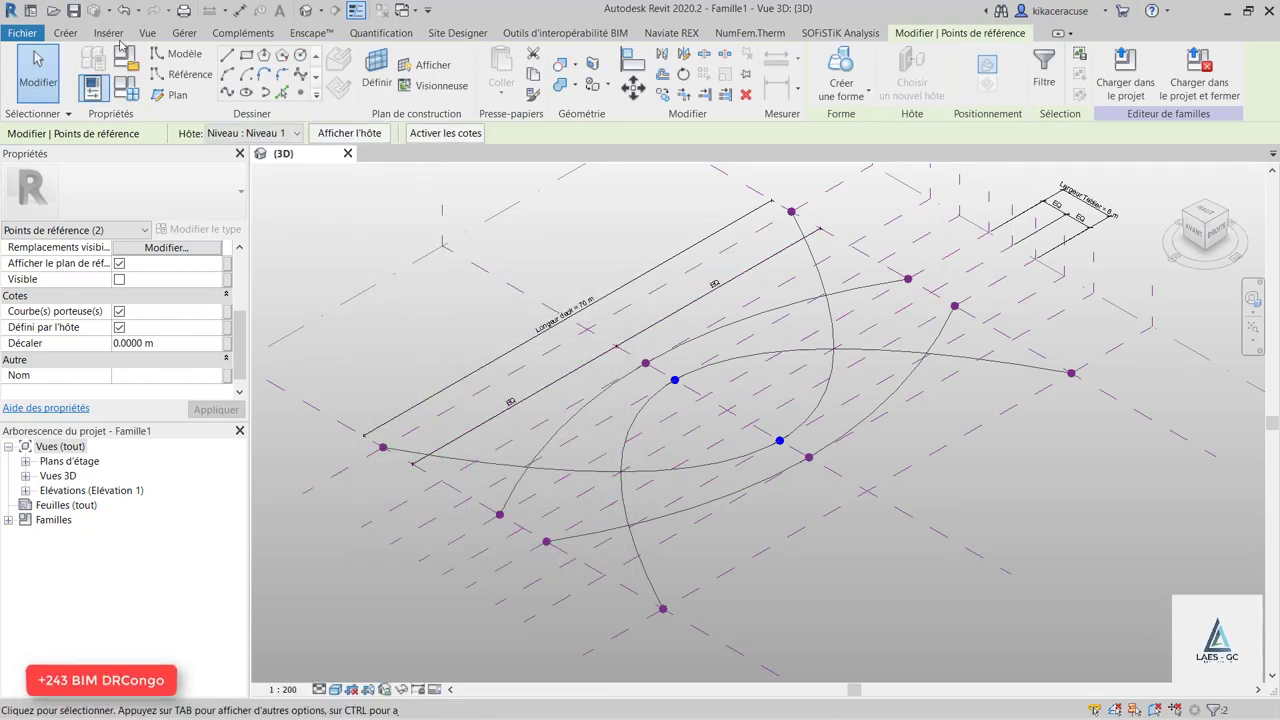
left_click(127, 86)
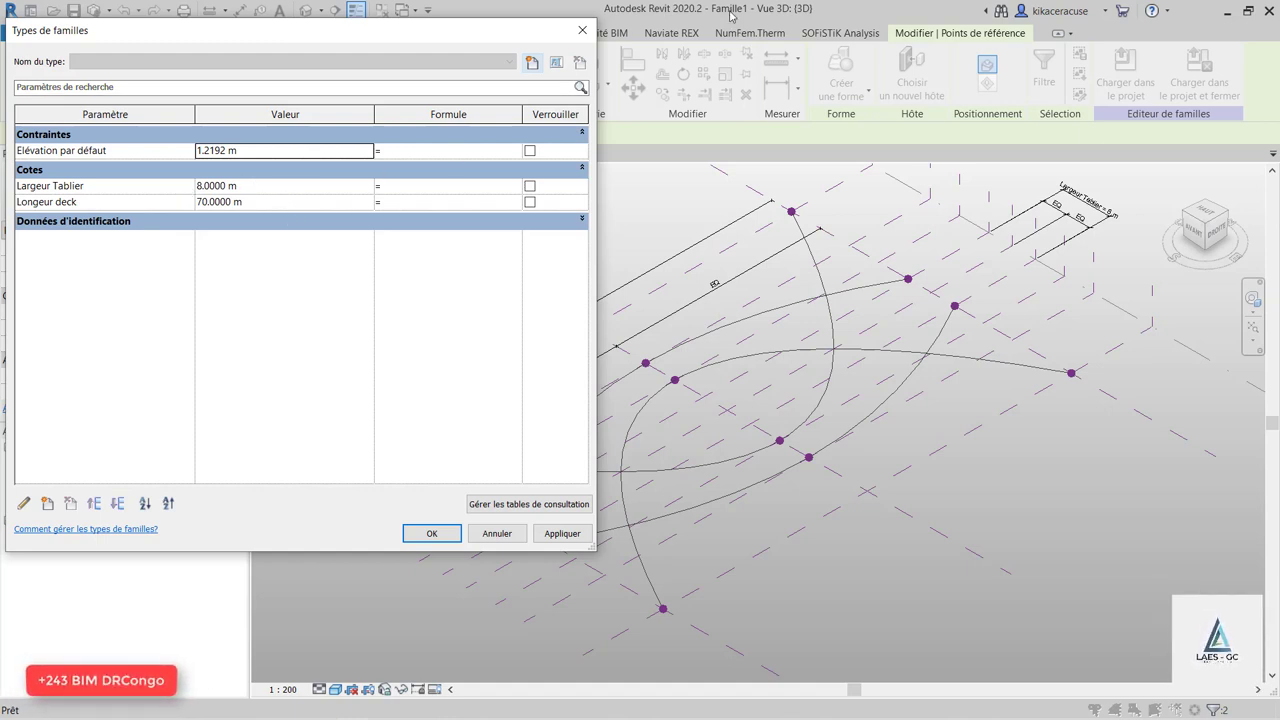
left_click(582, 30)
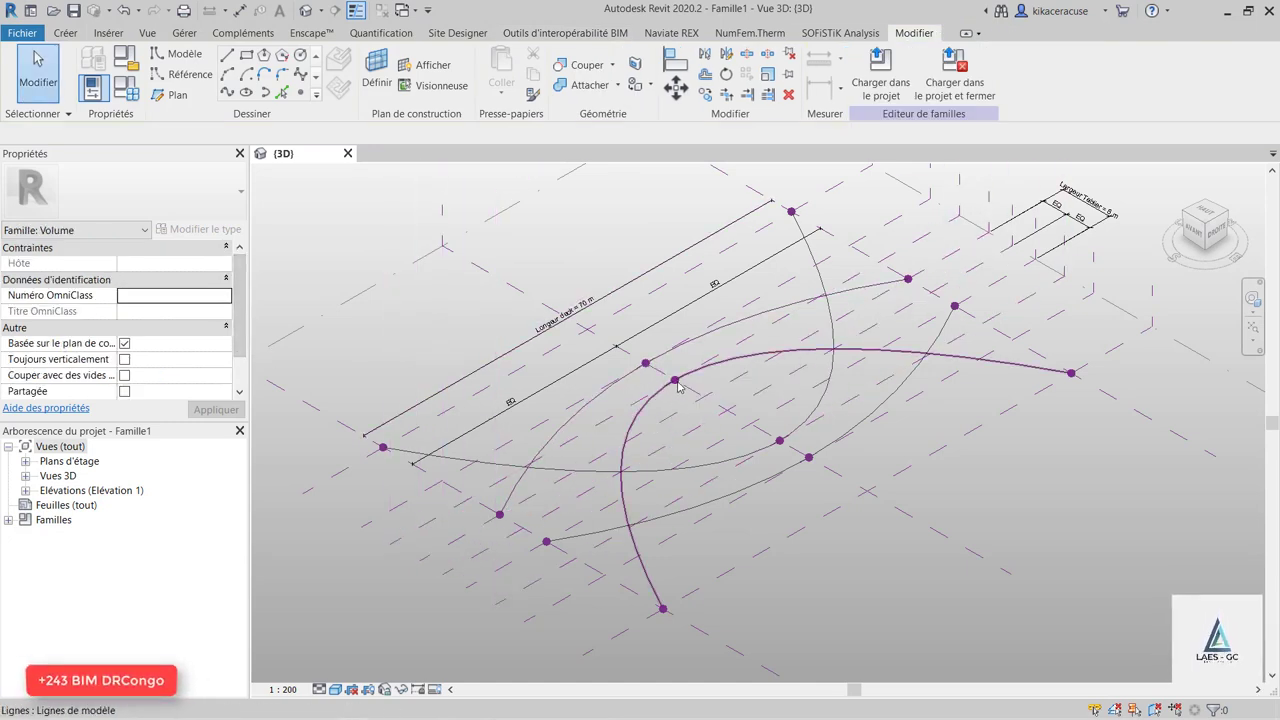
Link the Décaler offset of both middle reference points to a new length parameter, Hauteur ARC.
left_click(685, 388)
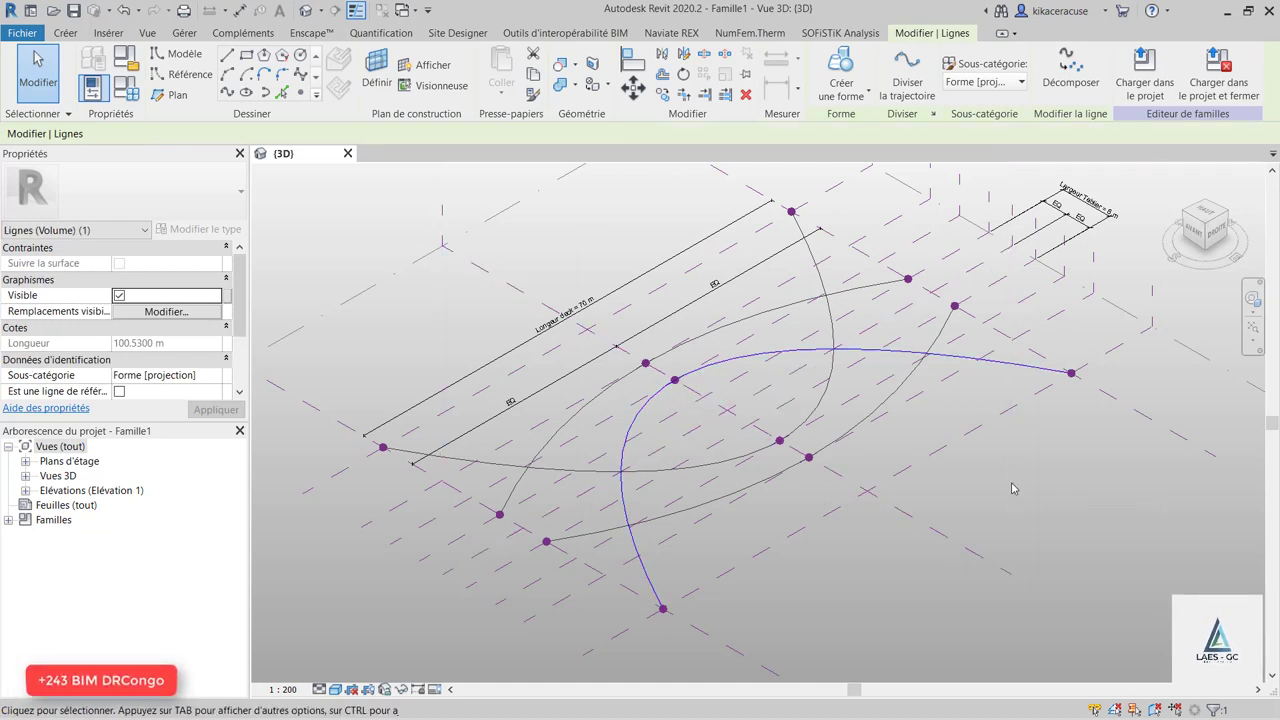
key("Escape")
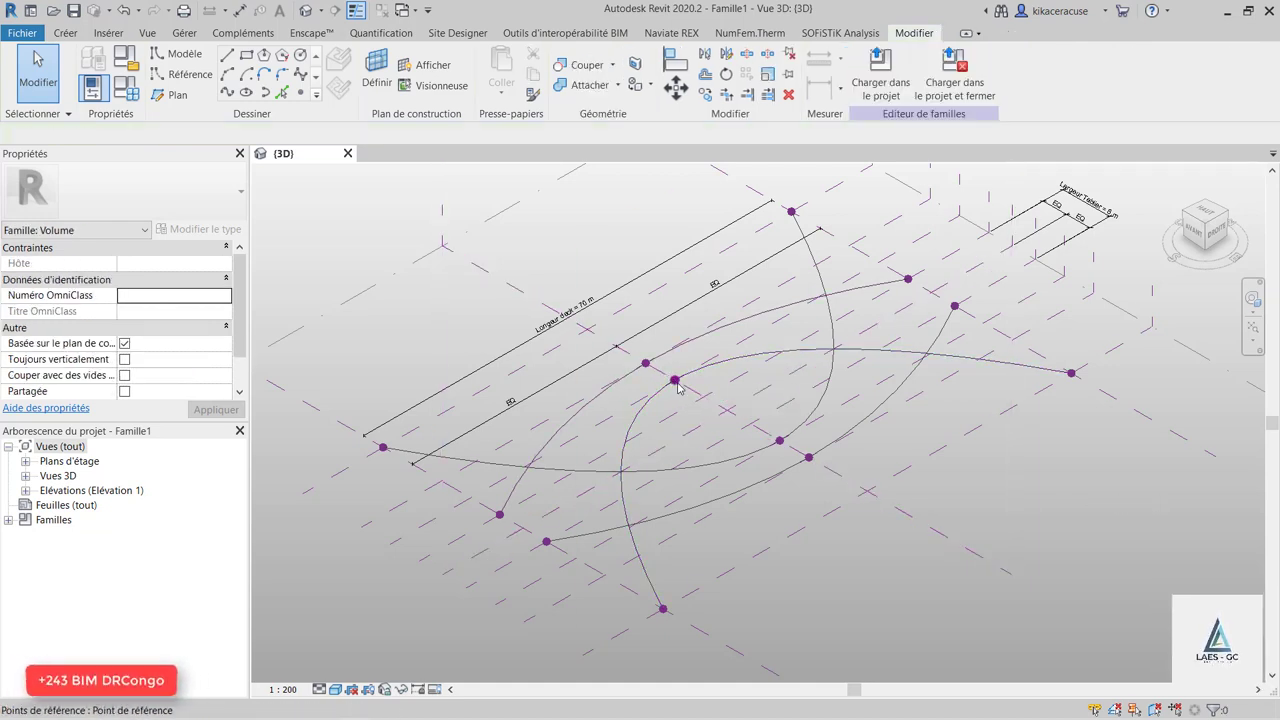
left_click(676, 382)
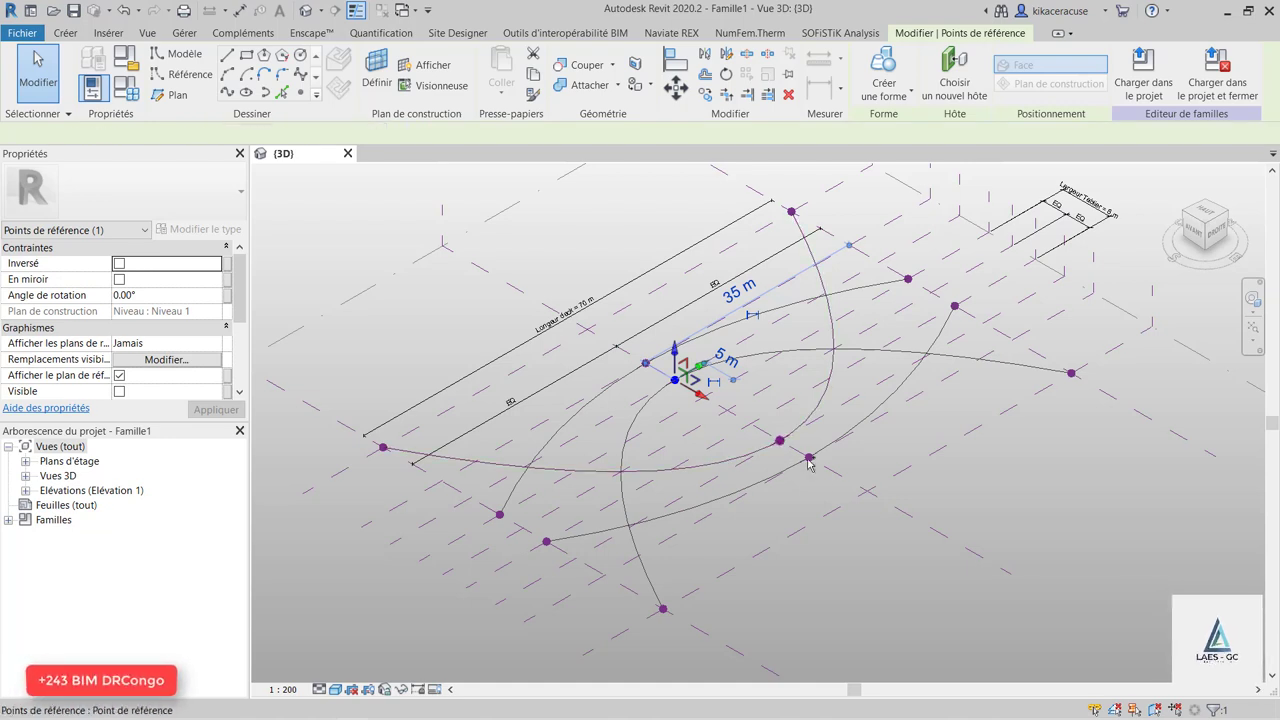
left_click(810, 462, "ctrl")
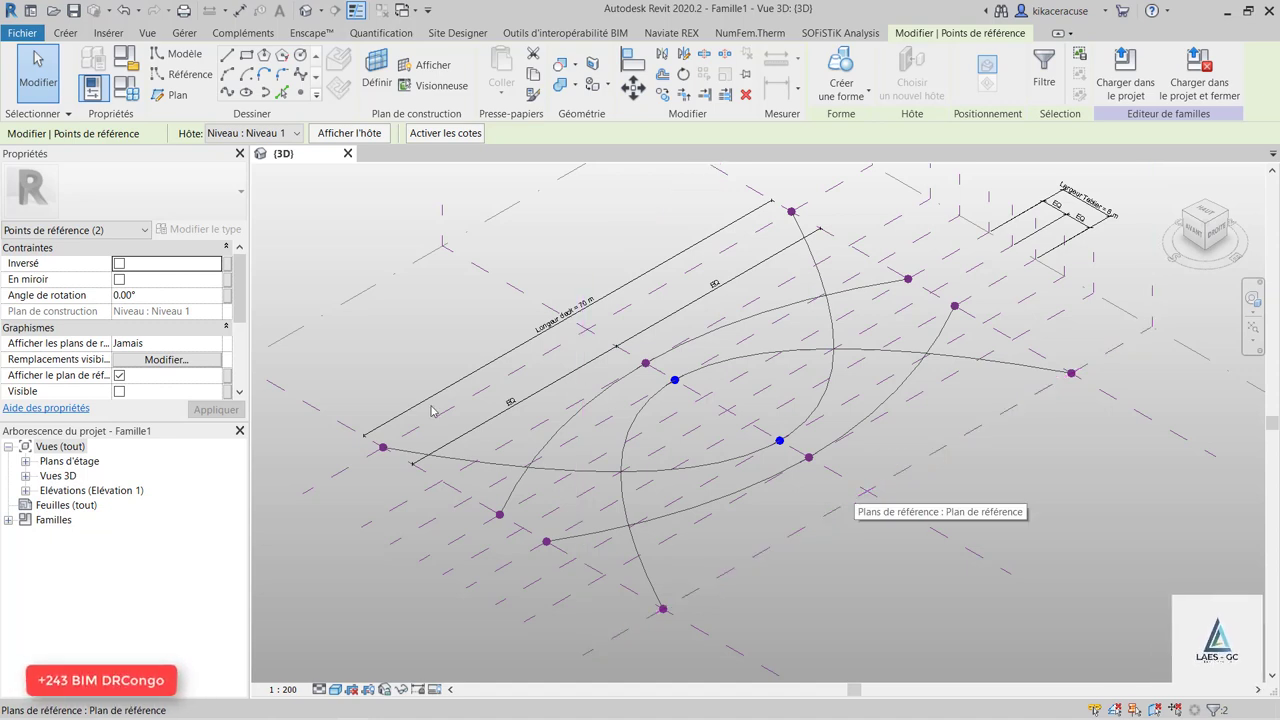
scroll(170, 356, "down", 3)
left_click(227, 329)
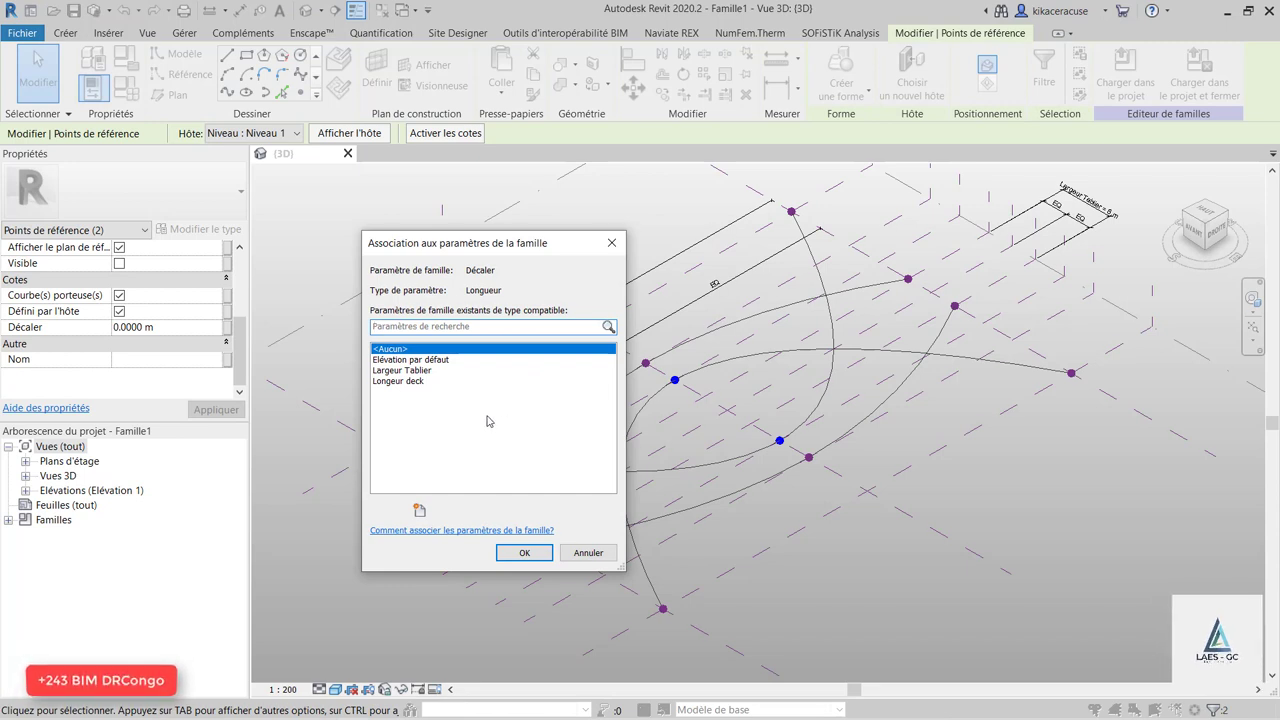
left_click(420, 511)
type("H")
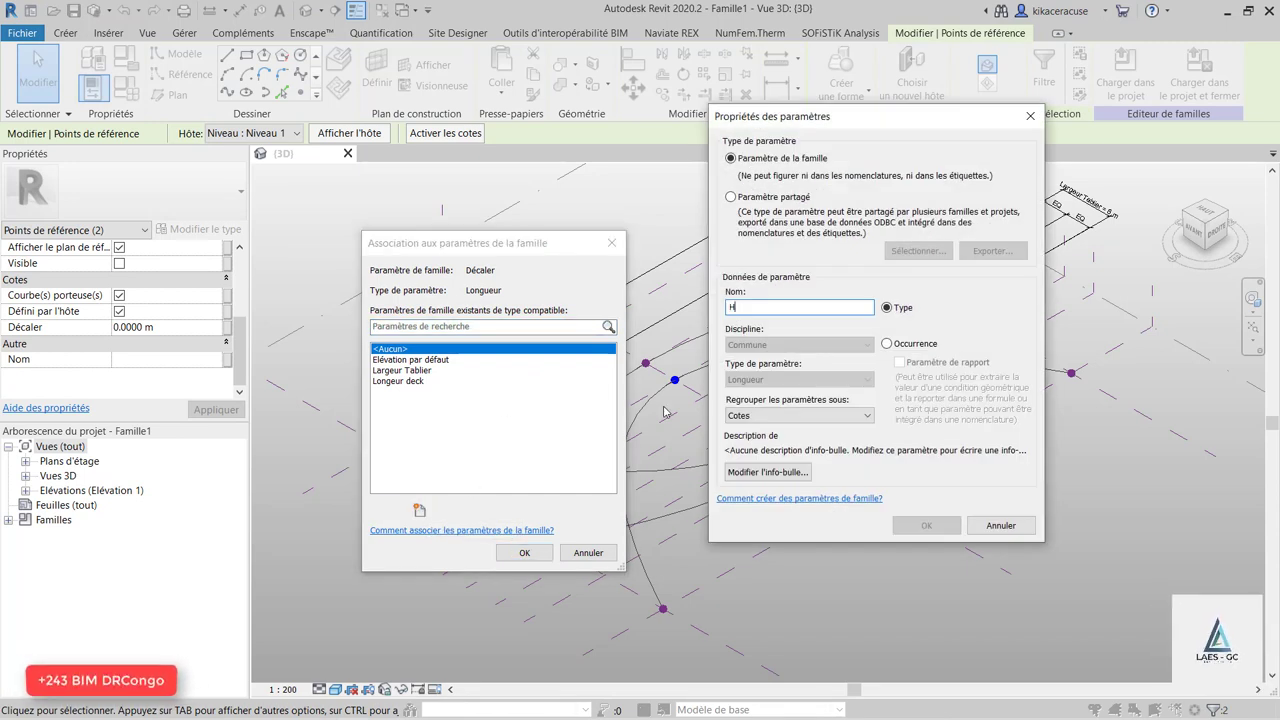
type("auteur ARC")
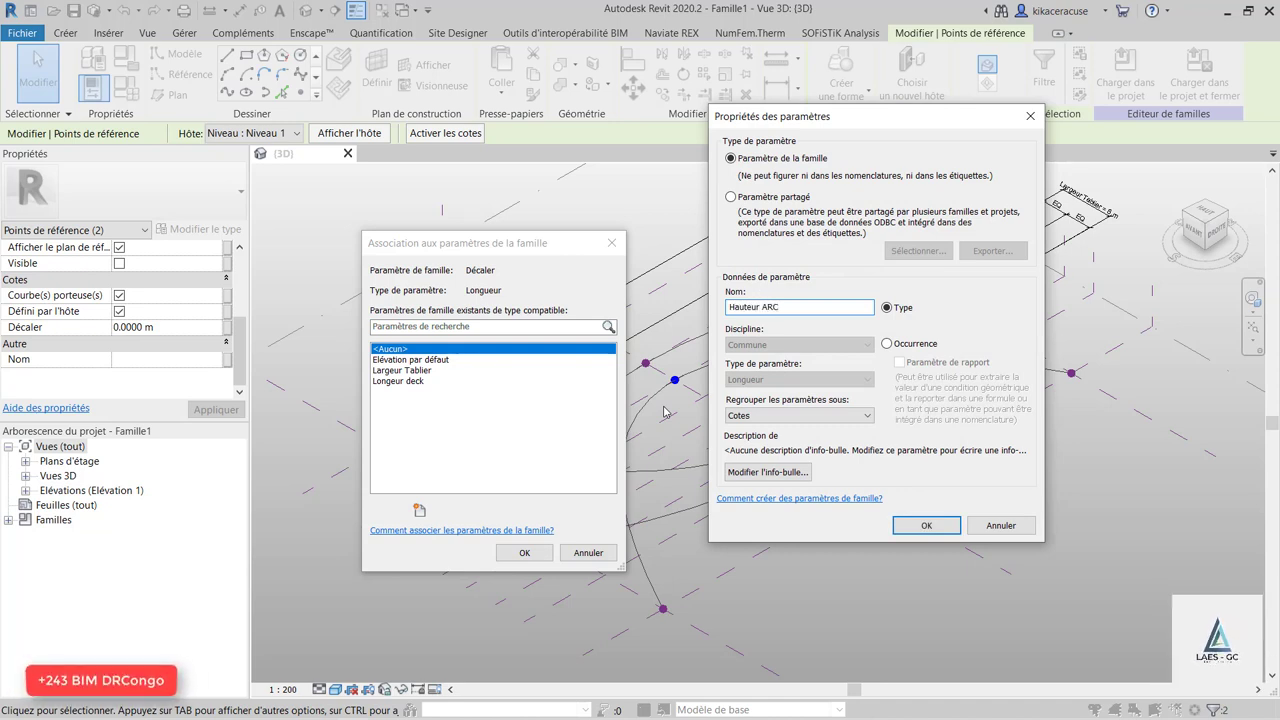
left_click(938, 527)
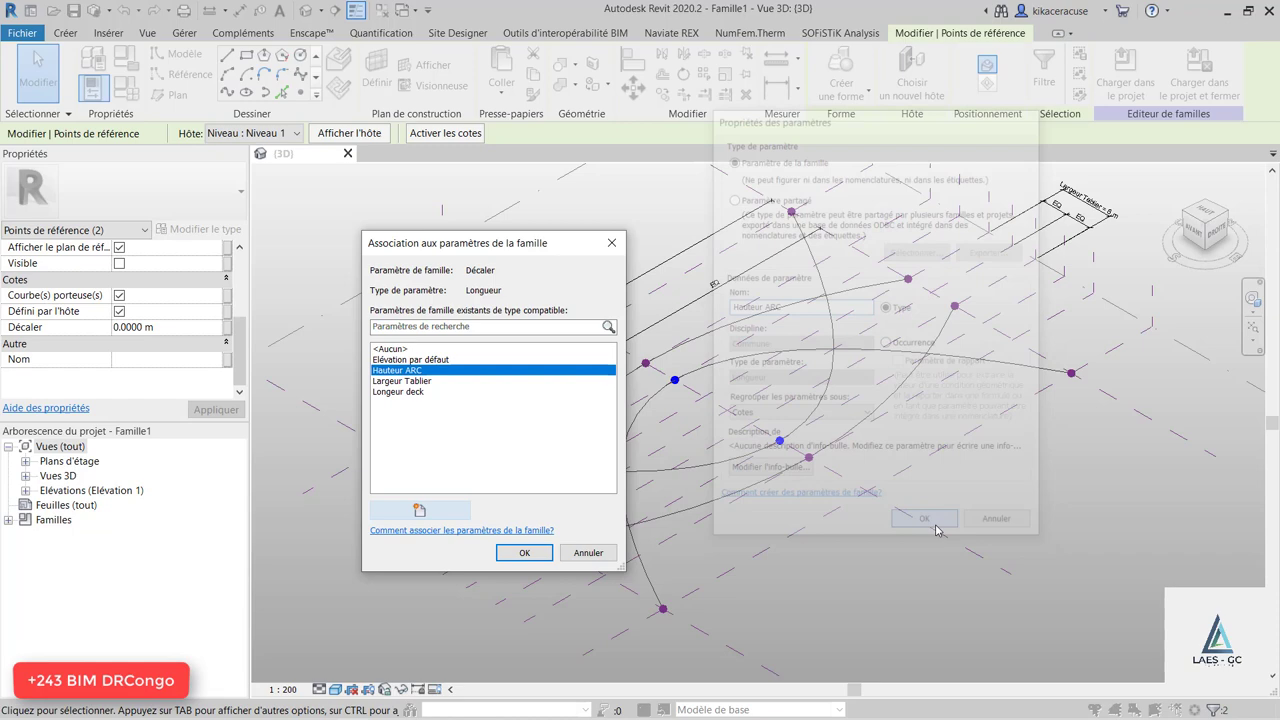
left_click(522, 555)
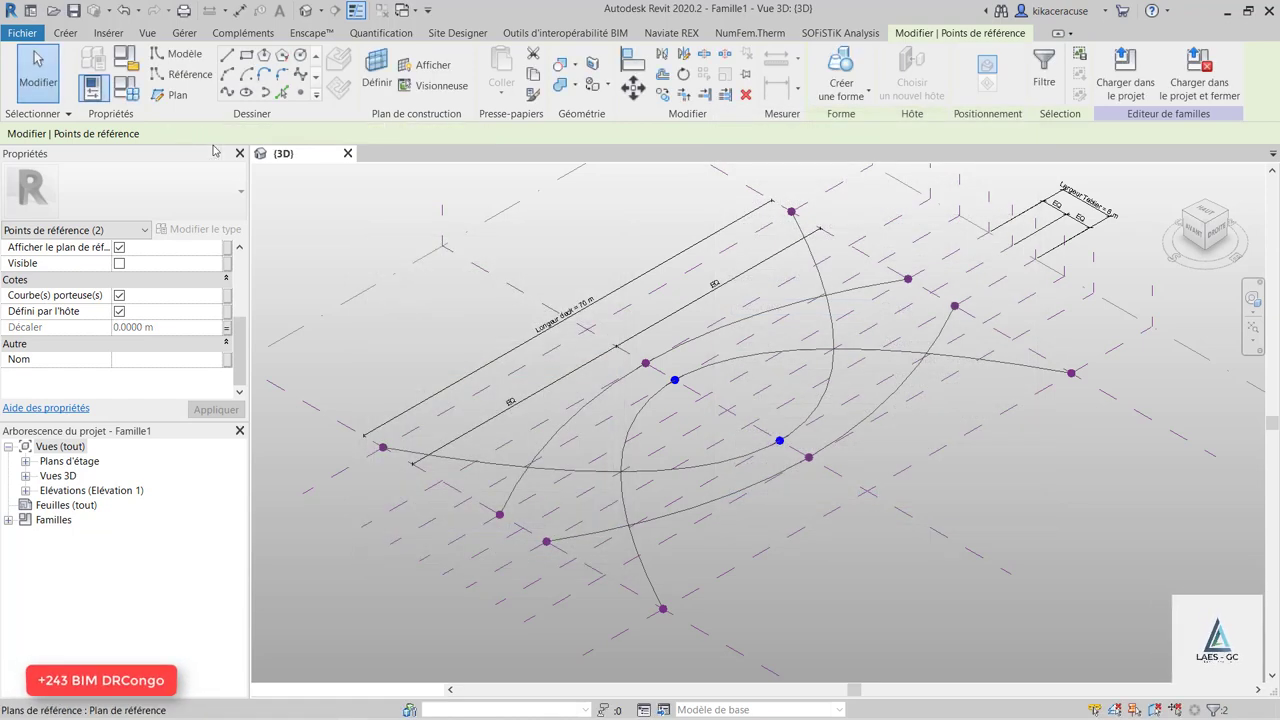
left_click(93, 90)
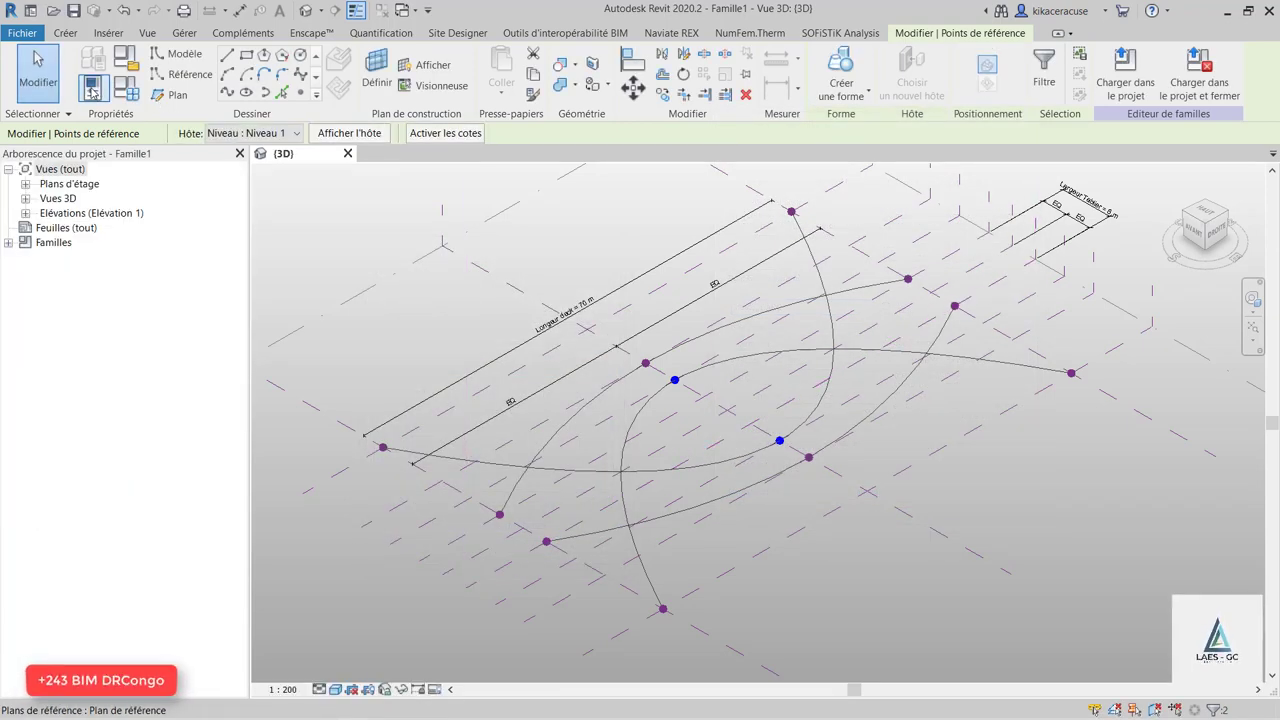
Set Hauteur ARC to 25 m in Family Types, then orbit to view the tall arch.
left_click(93, 90)
left_click(128, 90)
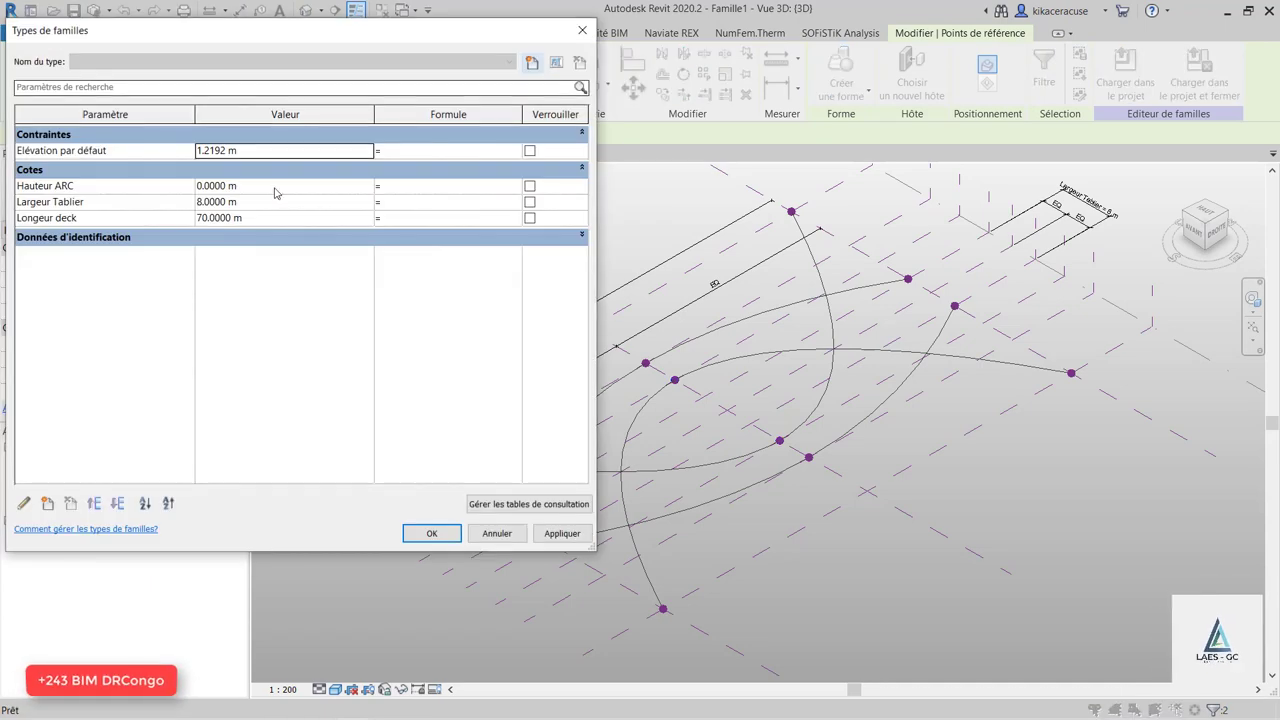
left_click(252, 189)
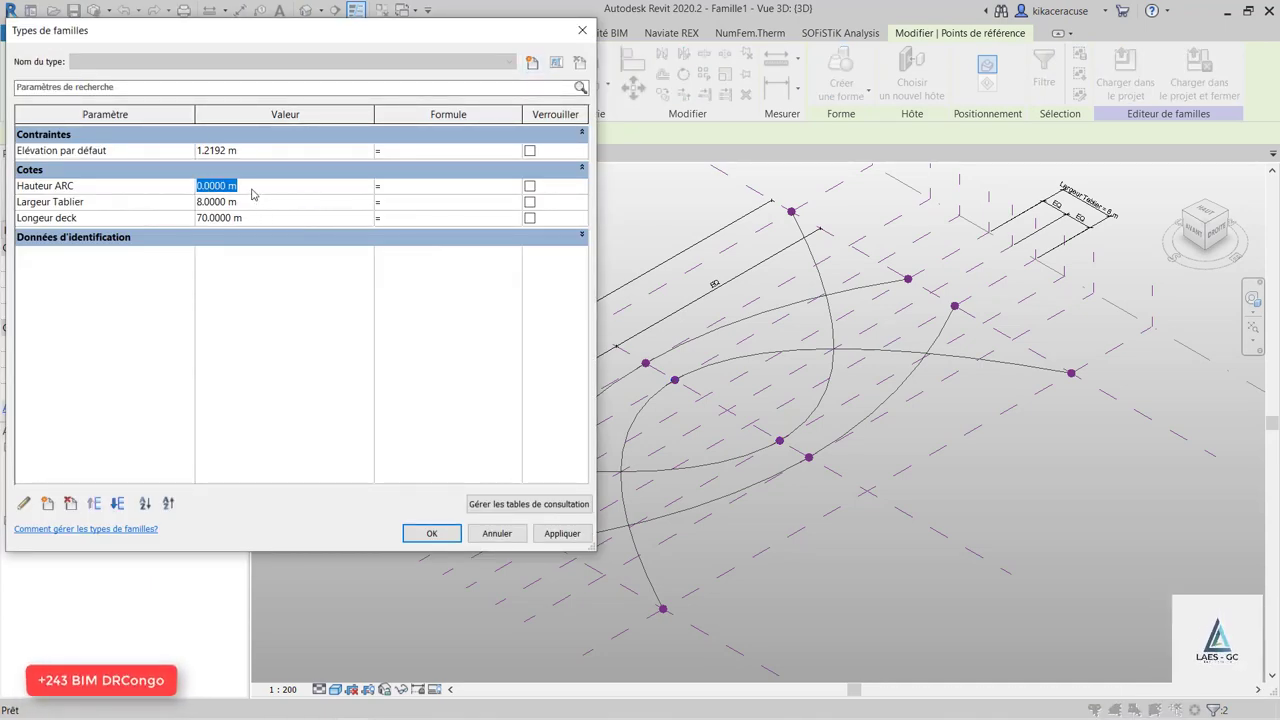
type("25")
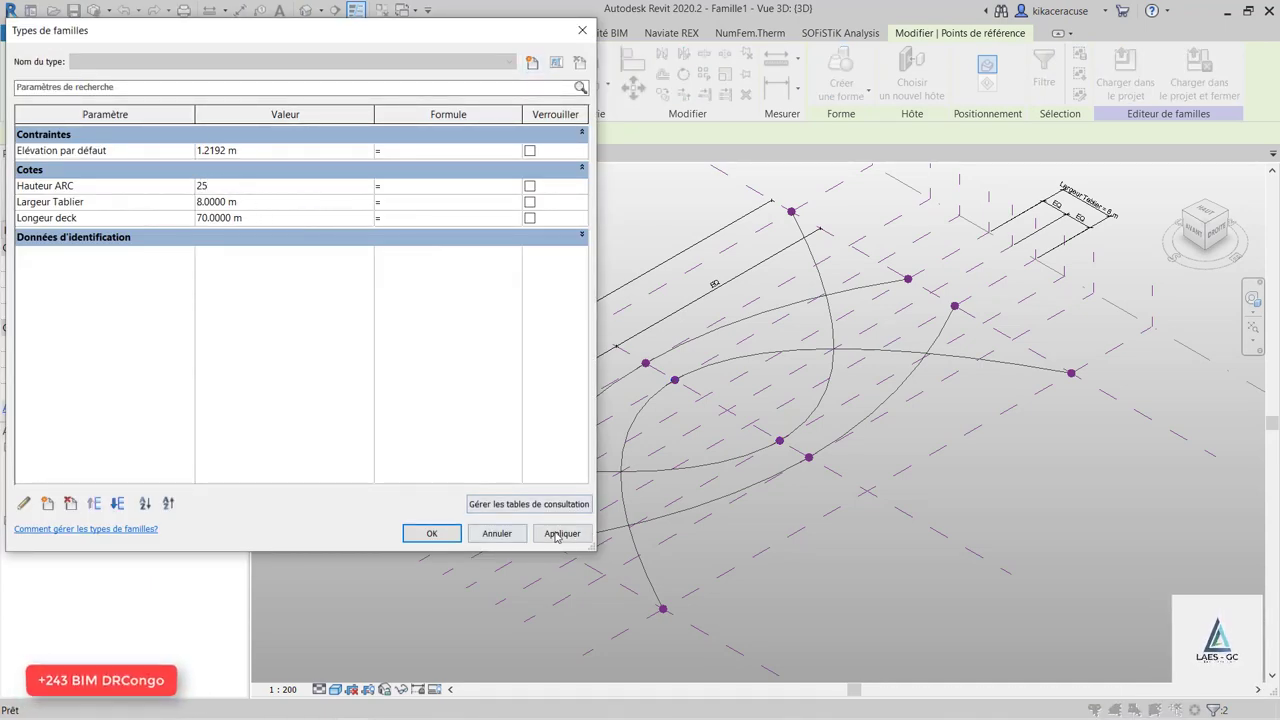
left_click(561, 535)
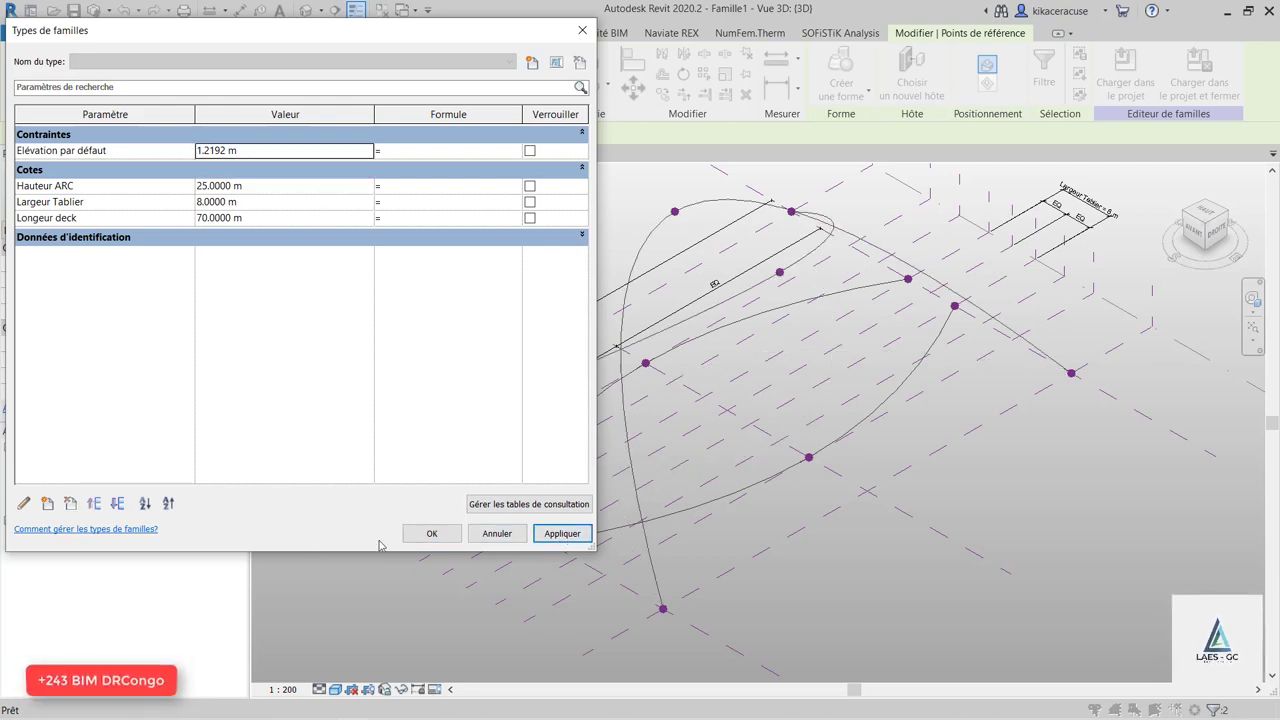
left_click(423, 534)
mouse_move(537, 461)
middle_mouse_down("shift")
mouse_move(850, 364)
mouse_move(485, 387)
mouse_move(681, 350)
mouse_move(638, 332)
mouse_move(654, 323)
mouse_move(560, 327)
mouse_move(742, 441)
mouse_move(656, 390)
middle_mouse_up("shift")
scroll(656, 390, "up", 2)
scroll(656, 390, "up", 2)
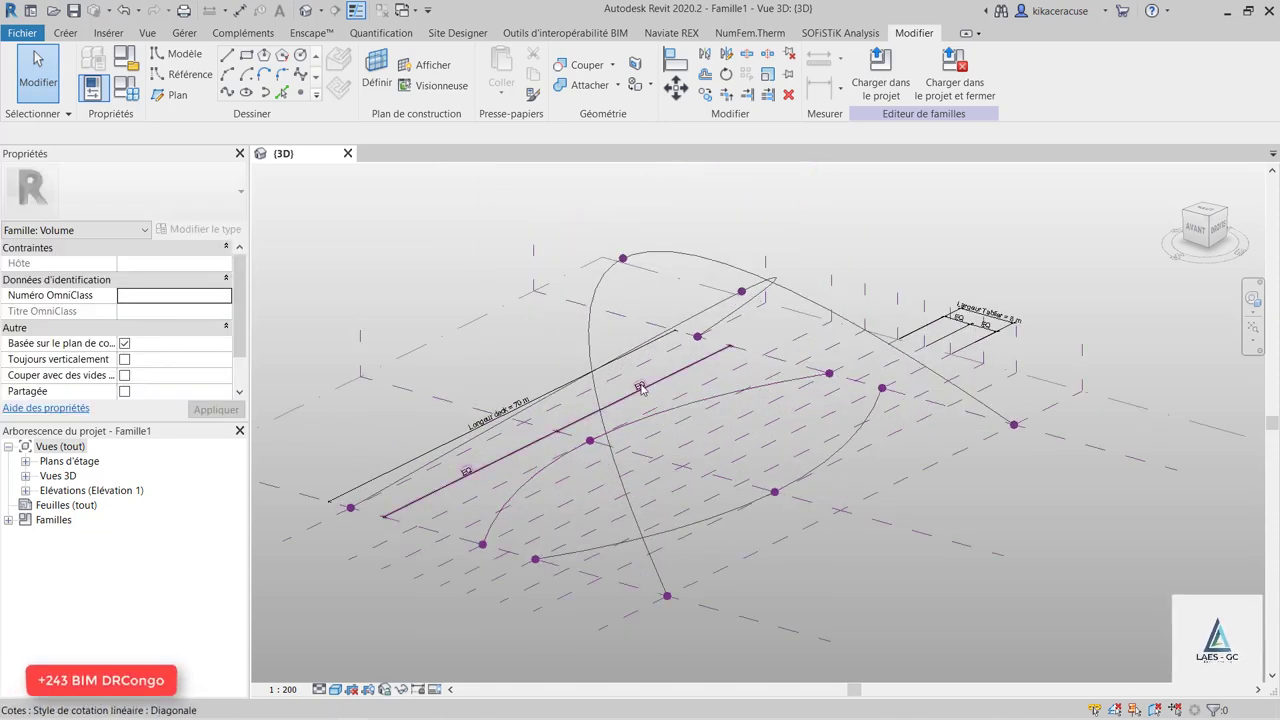
Select the arch's two middle reference points, check the family parameters, then clear the selection.
left_click(591, 442)
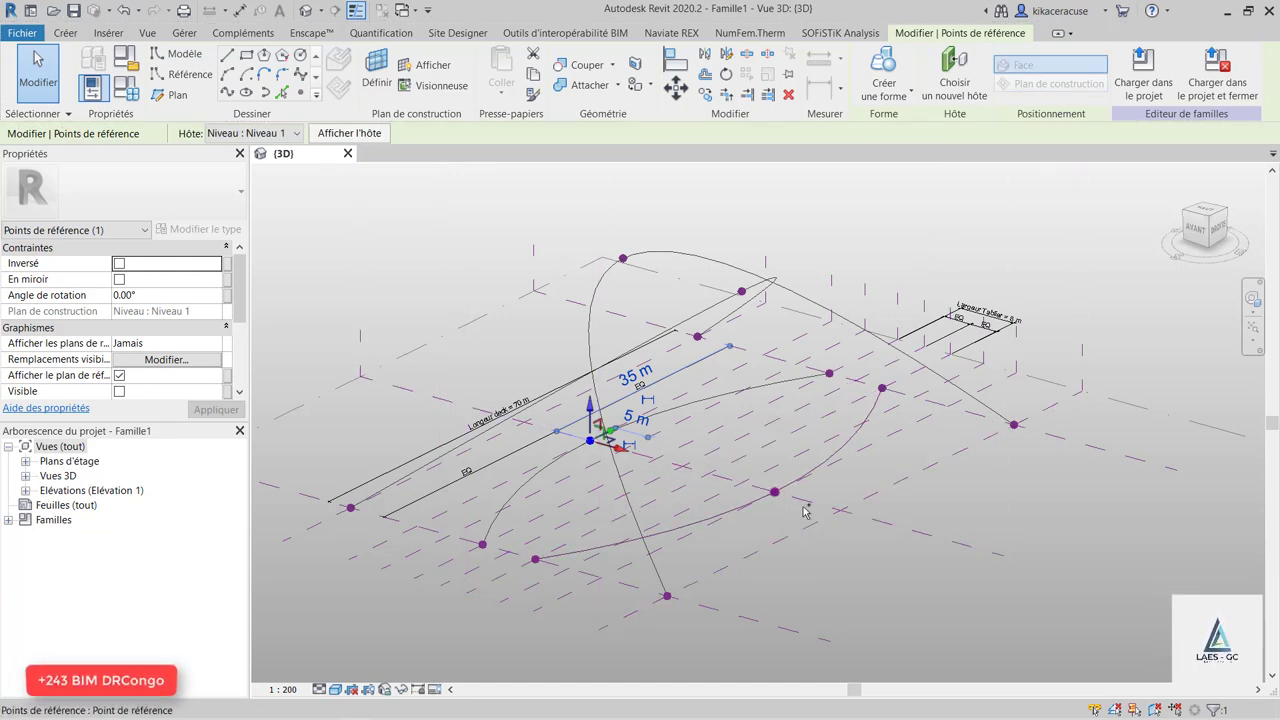
left_click(790, 500, "ctrl")
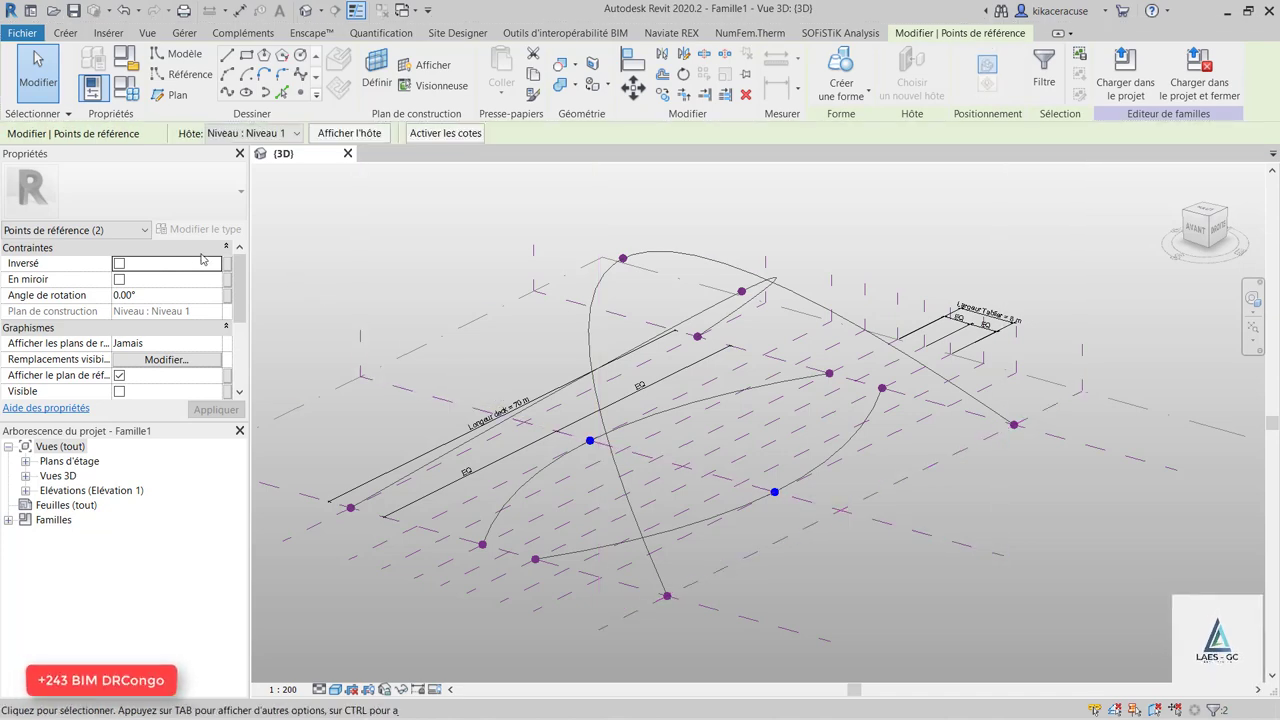
left_click(130, 95)
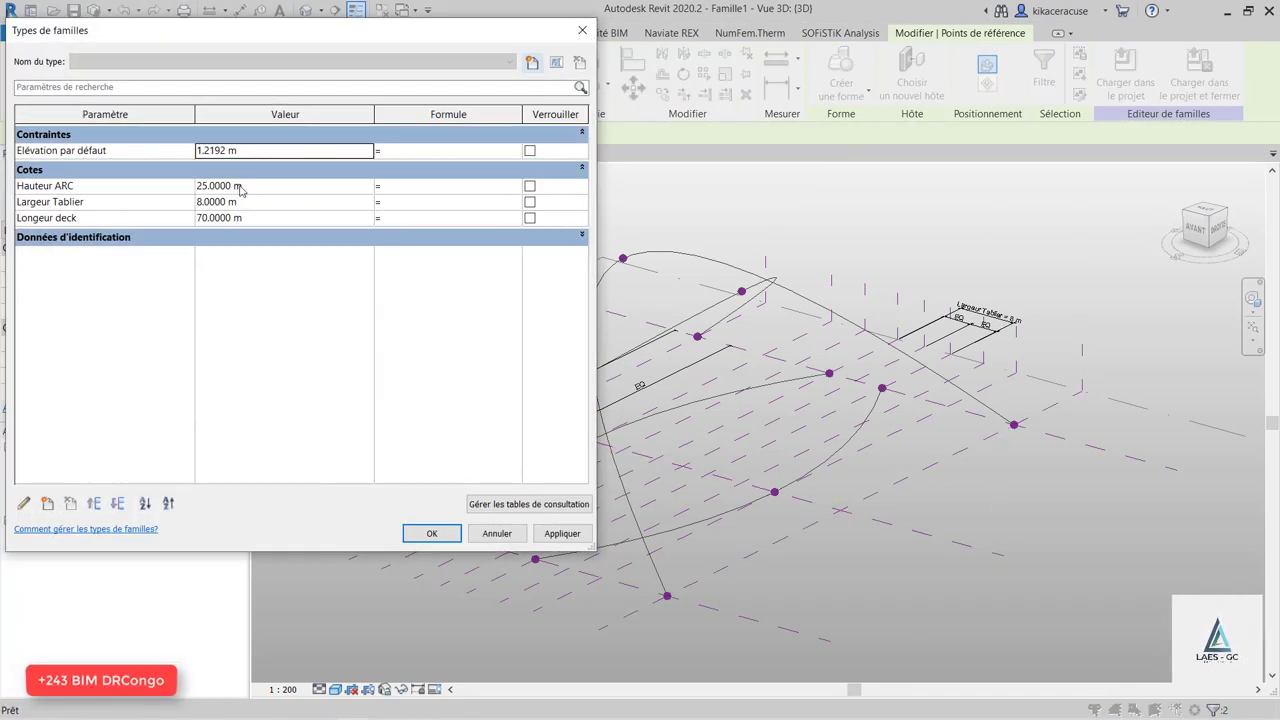
left_click(582, 30)
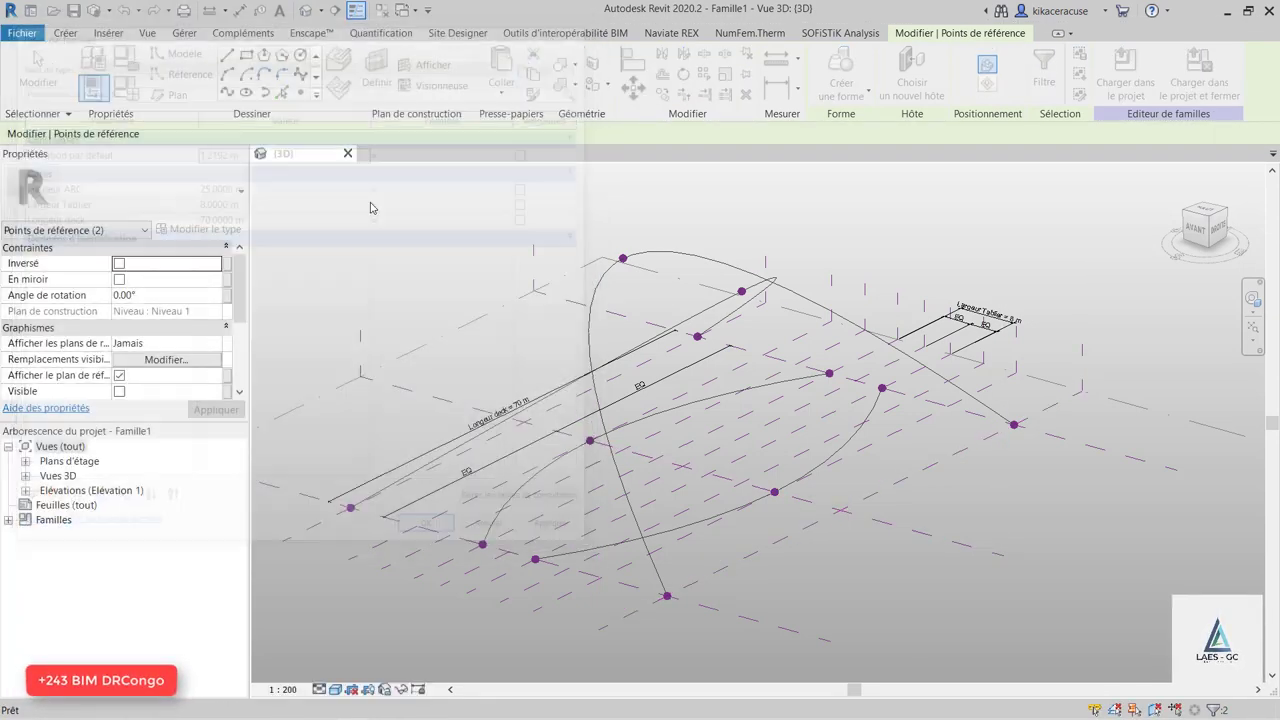
key("Escape")
scroll(220, 328, "up", 2)
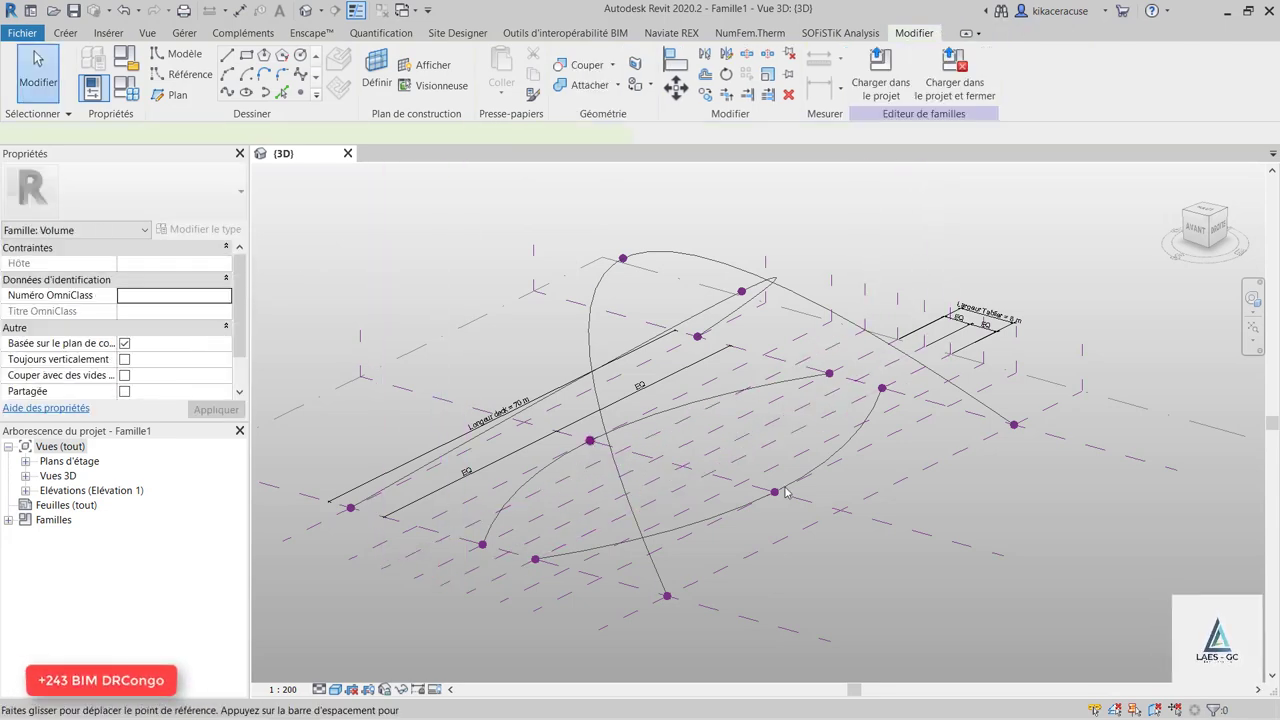
Link the deck curve's two middle points' Décaler offset to a new parameter, Hauteur Tablier.
left_click(591, 446)
left_click(775, 492, "ctrl")
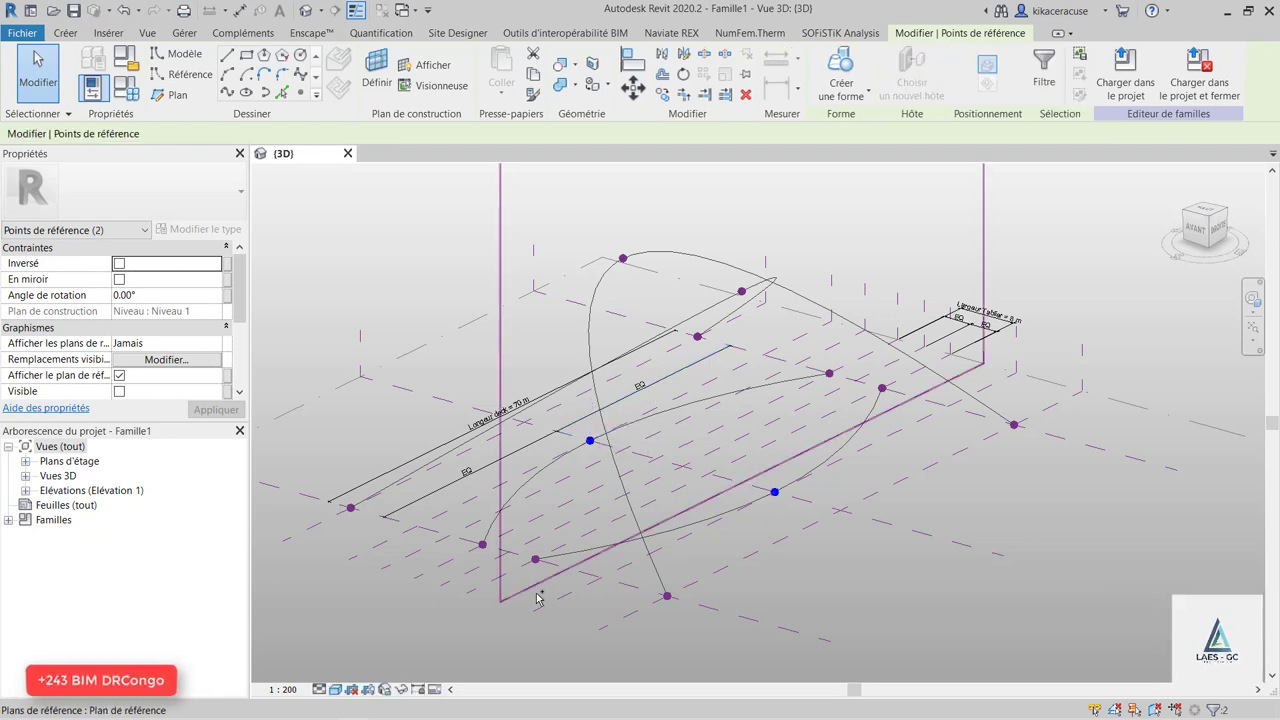
scroll(199, 323, "down", 3)
left_click(226, 328)
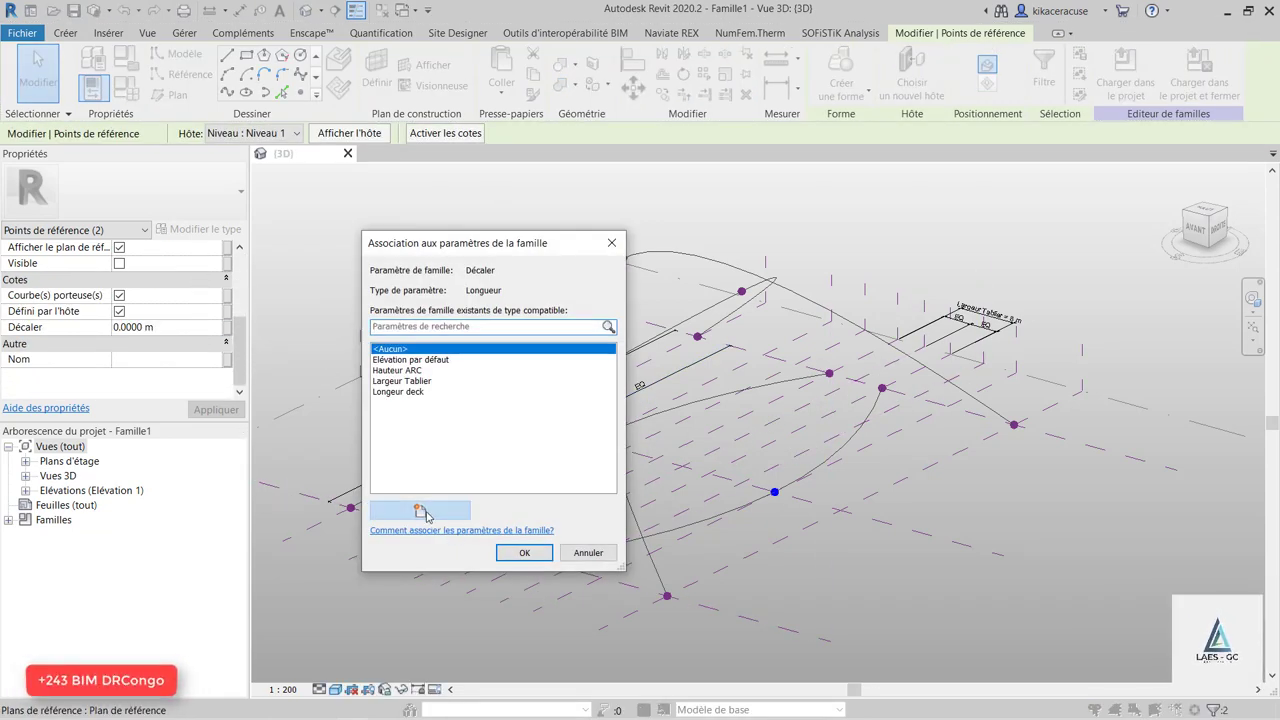
left_click(422, 511)
type("Hauteur Tablier")
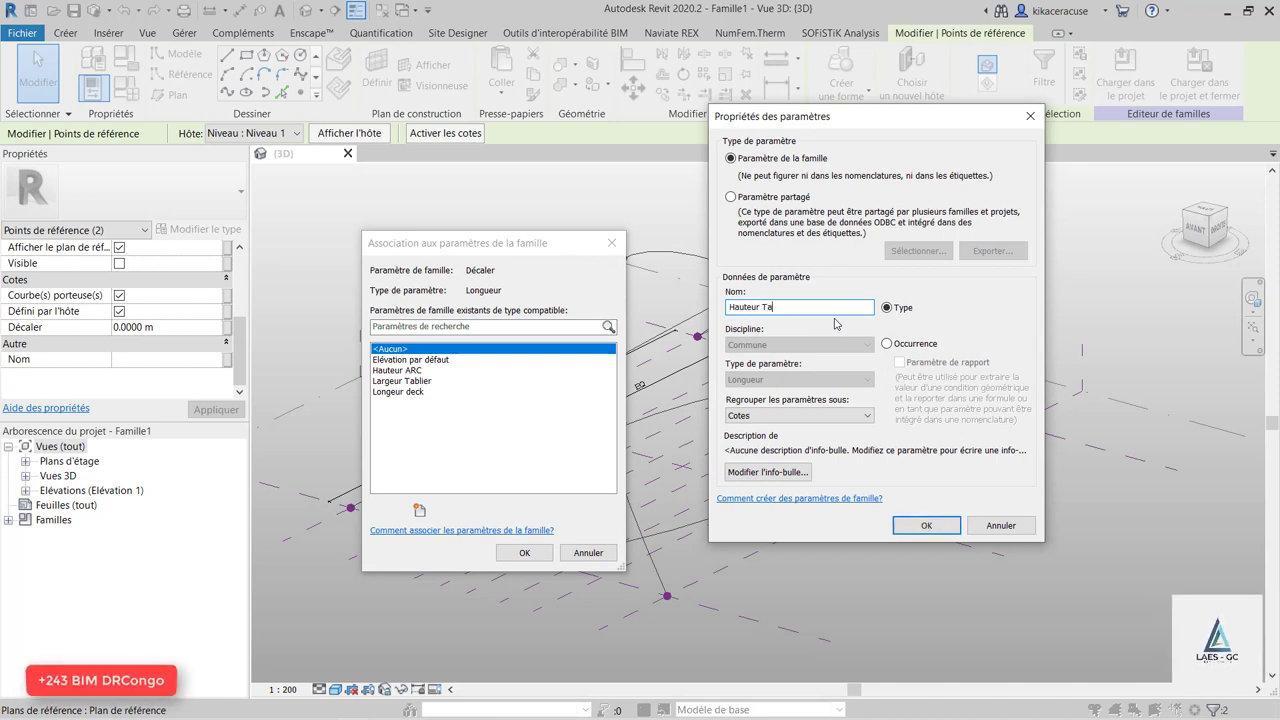
left_click(927, 526)
left_click(521, 558)
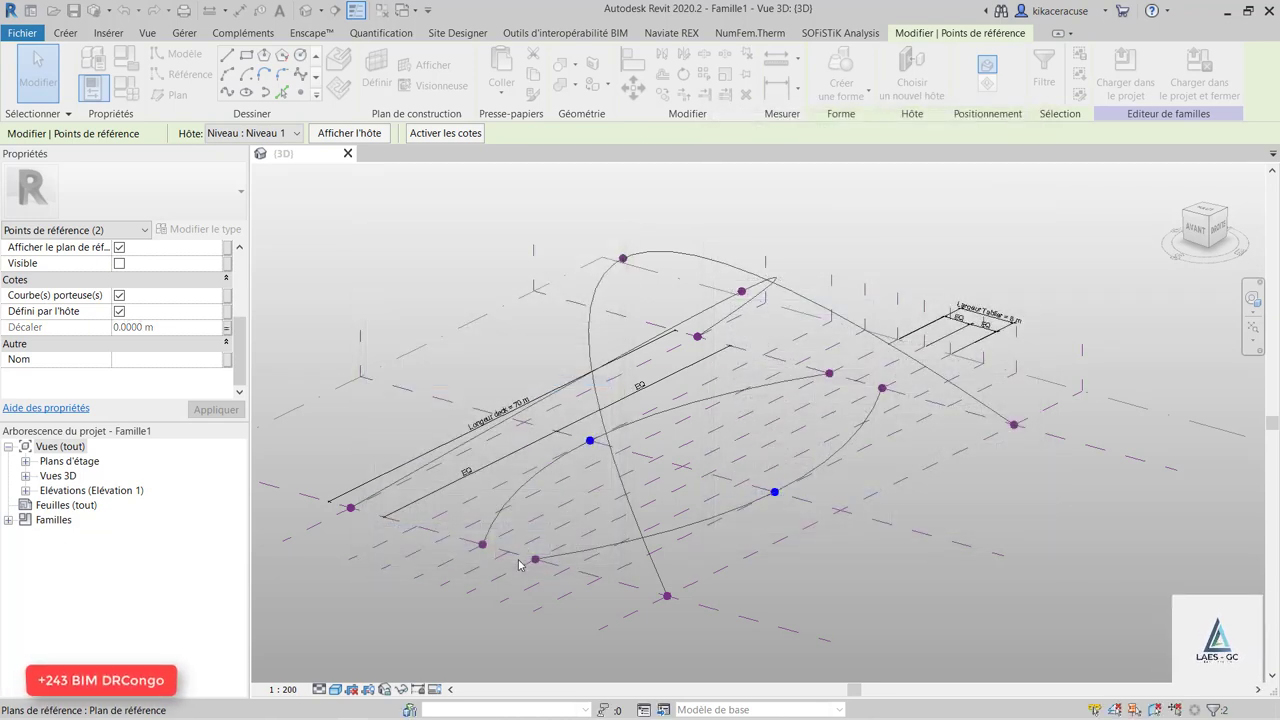
left_click(133, 95)
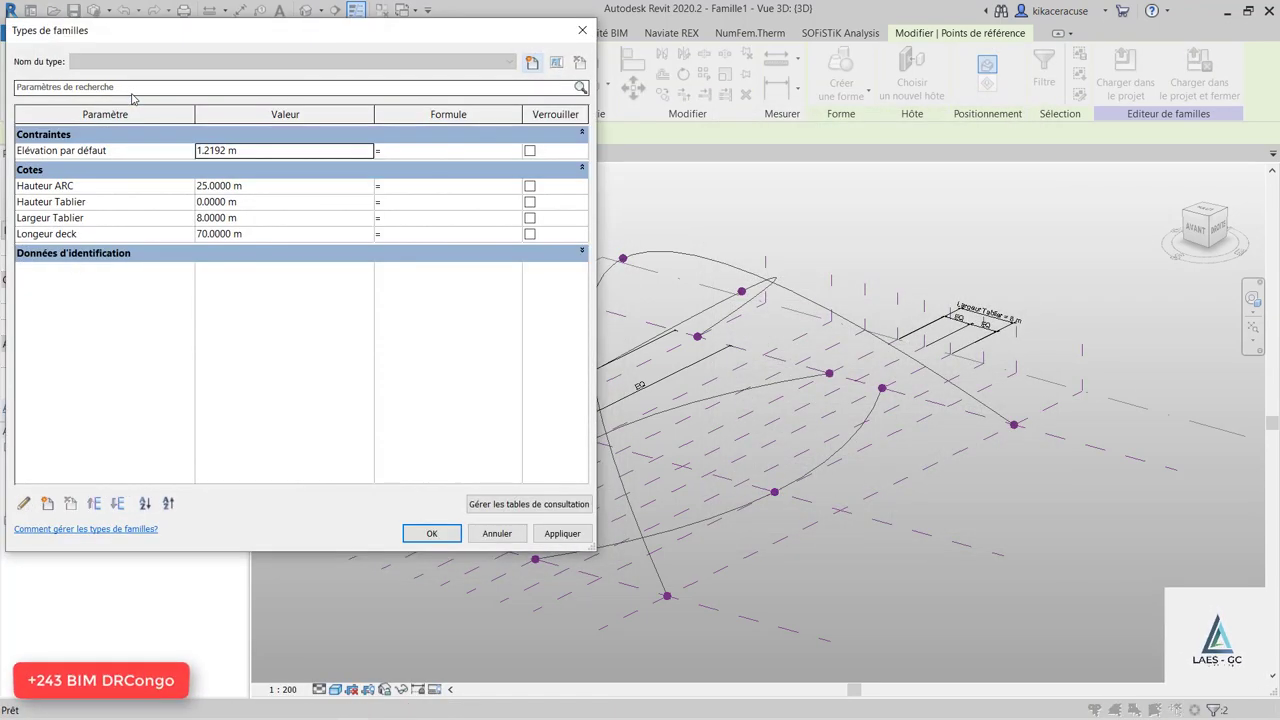
Set Hauteur Tablier to 9 m, then orbit to check the raised deck curve.
left_click(268, 218)
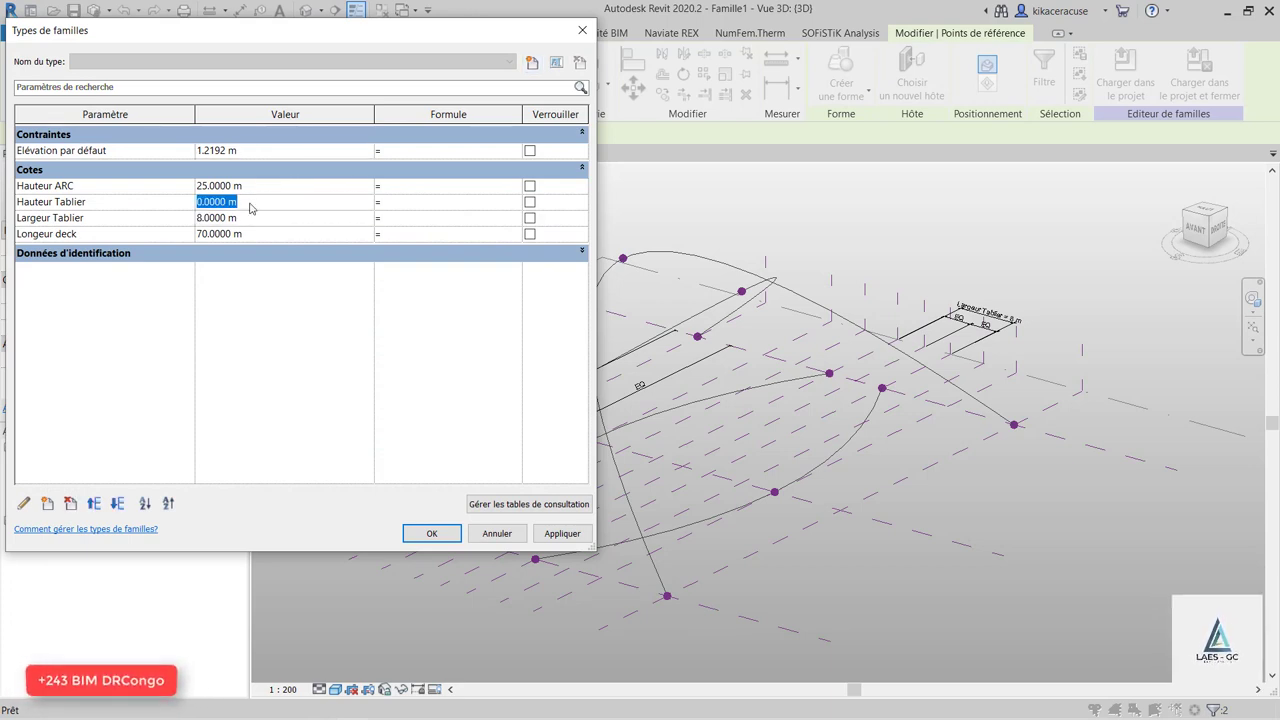
type("9")
left_click(560, 533)
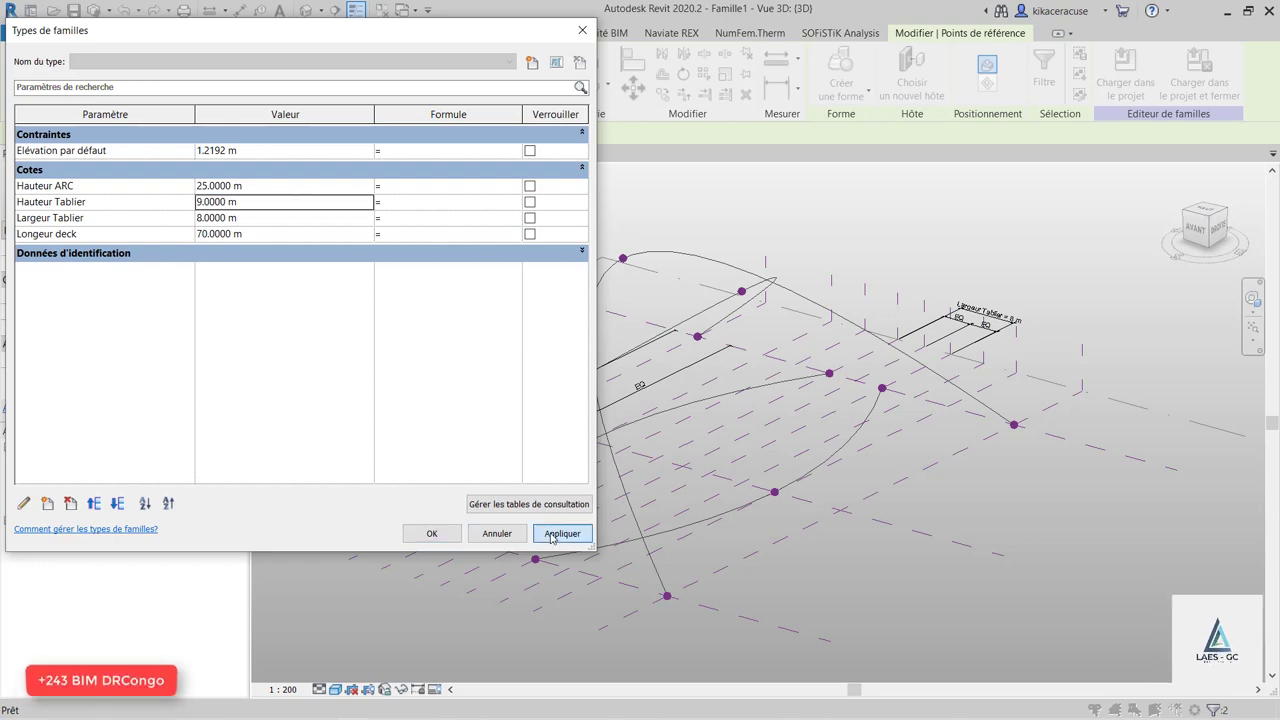
left_click(428, 532)
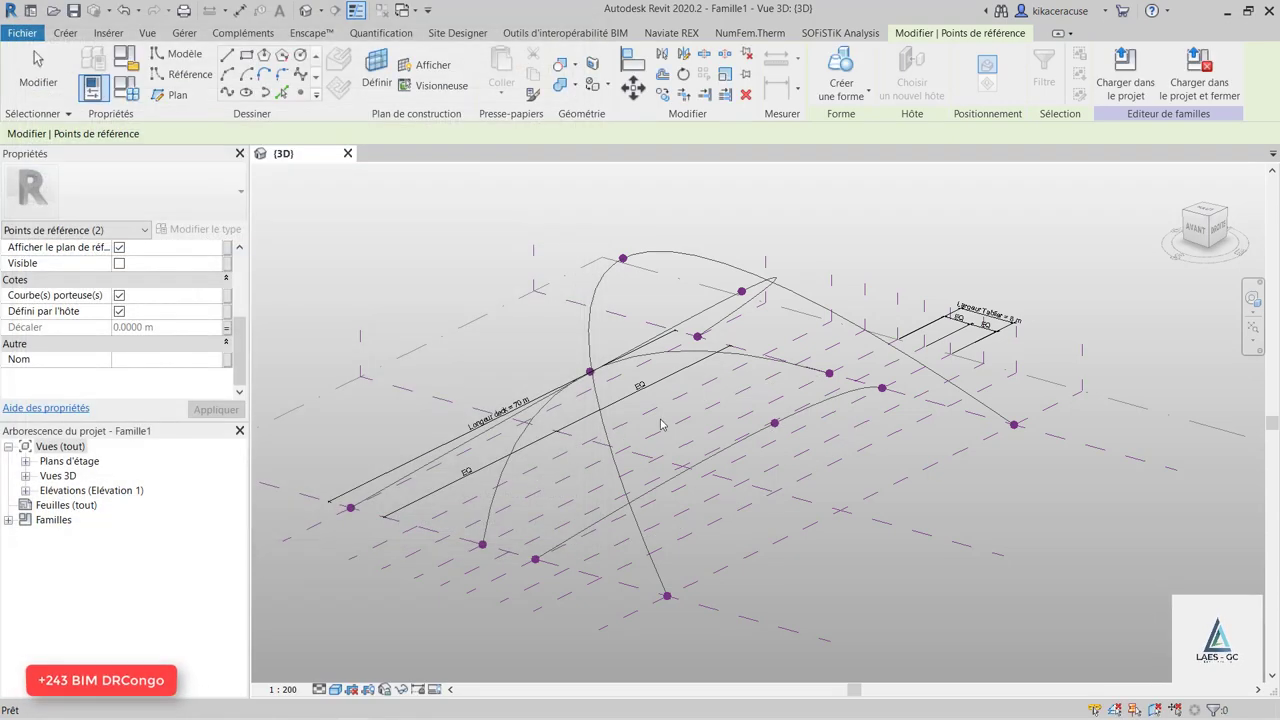
mouse_move(700, 340)
middle_mouse_down("shift")
mouse_move(748, 292)
mouse_move(746, 320)
mouse_move(624, 340)
middle_mouse_up("shift")
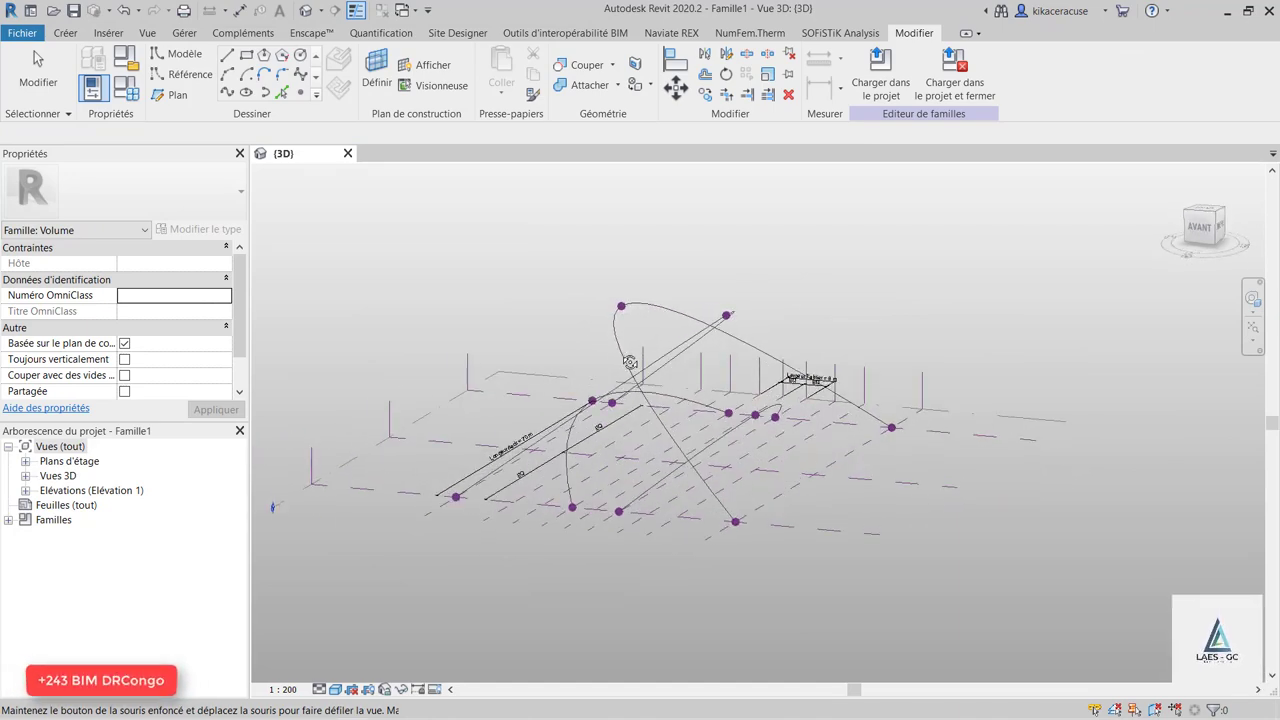
middle_click_drag(624, 340, 705, 376, "shift")
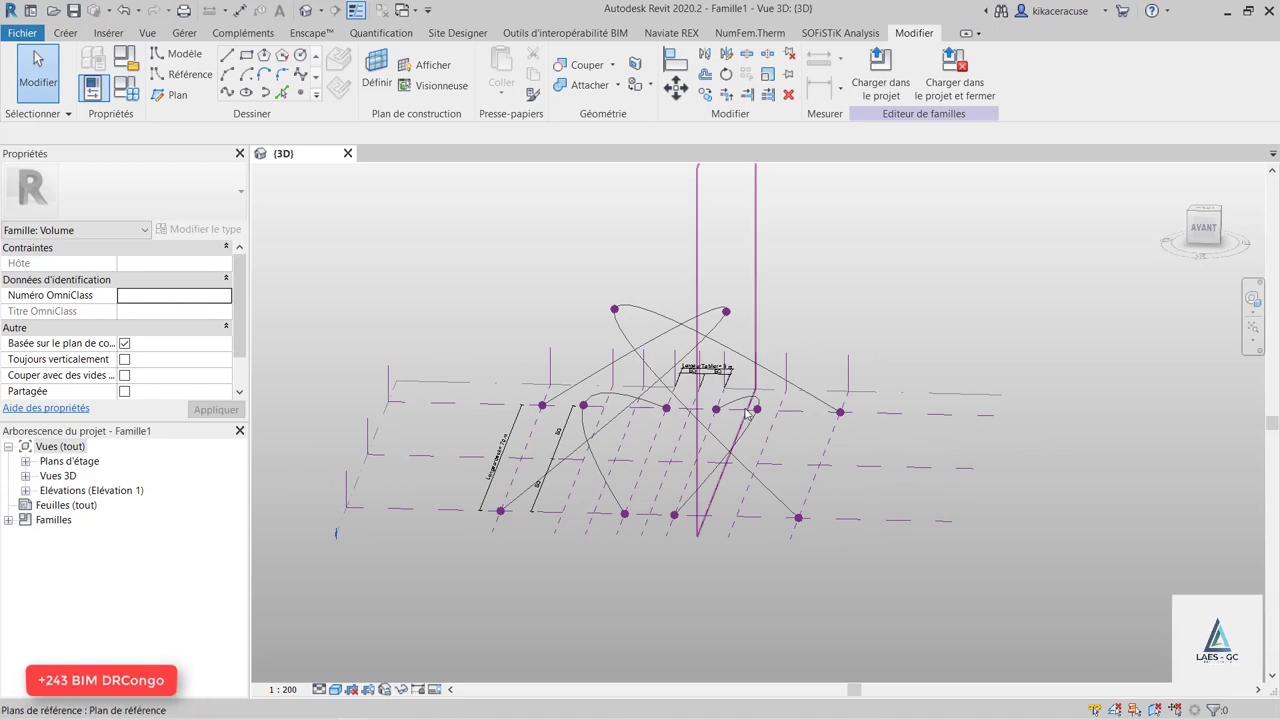
scroll(710, 376, "up", 2)
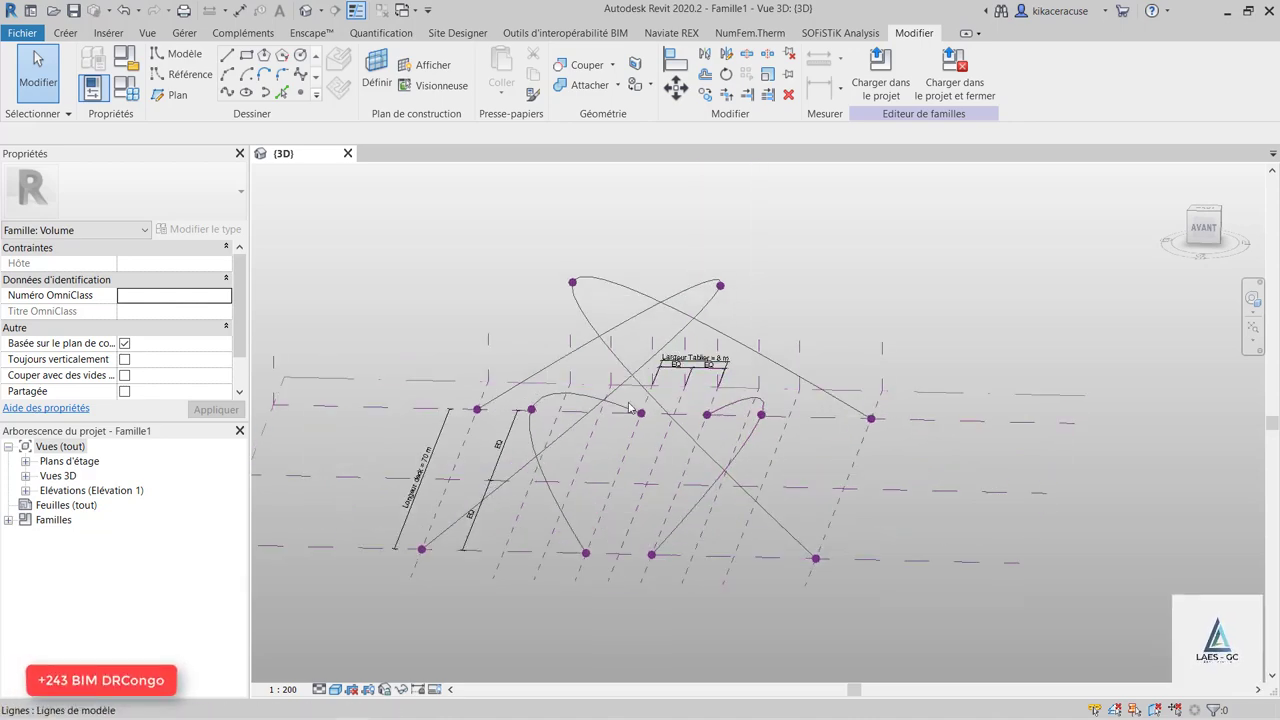
mouse_move(736, 371)
middle_mouse_down("shift")
mouse_move(679, 436)
mouse_move(576, 446)
mouse_move(540, 430)
middle_mouse_up("shift")
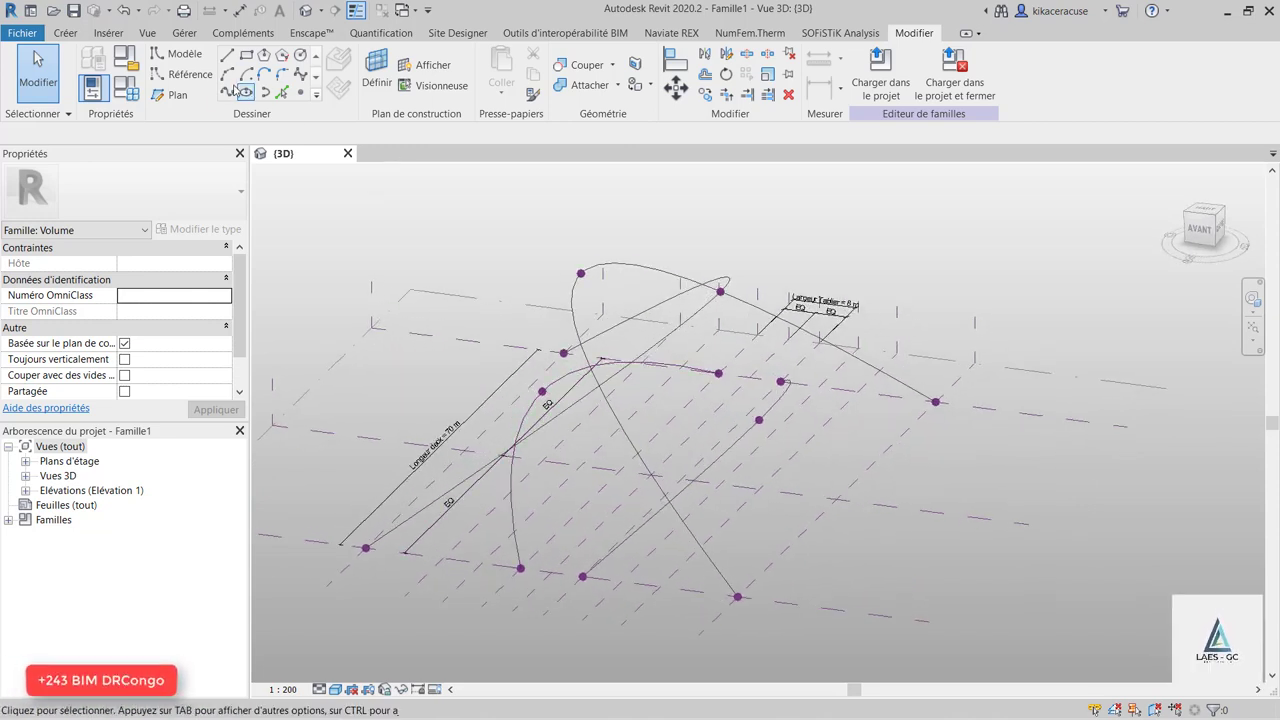
Place a single reference point on the curve near the front of the grid.
left_click(304, 99)
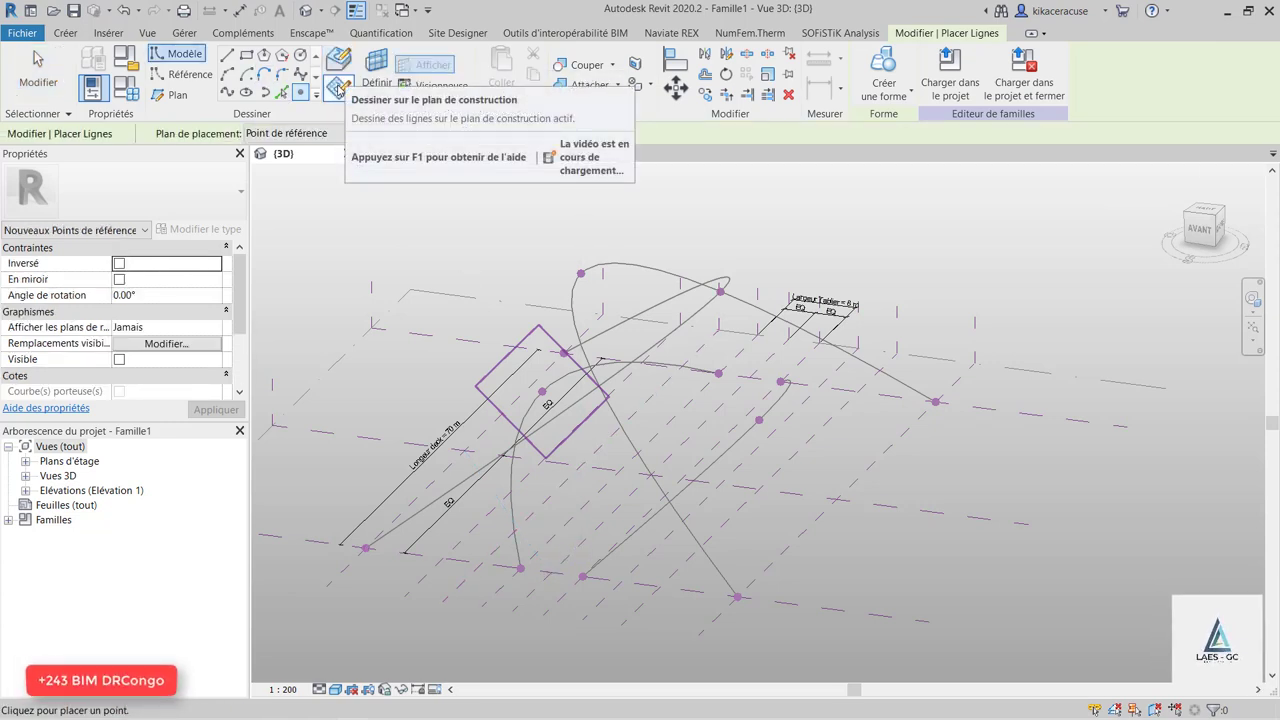
left_click(170, 78)
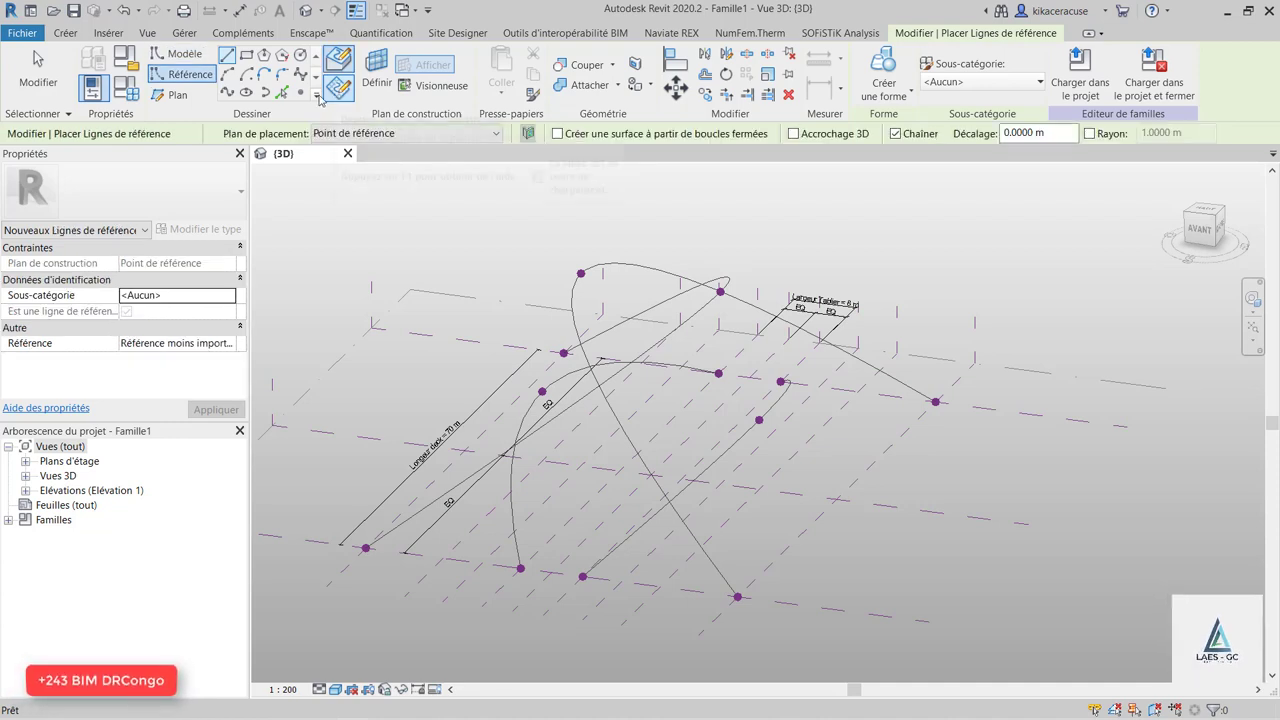
left_click(301, 92)
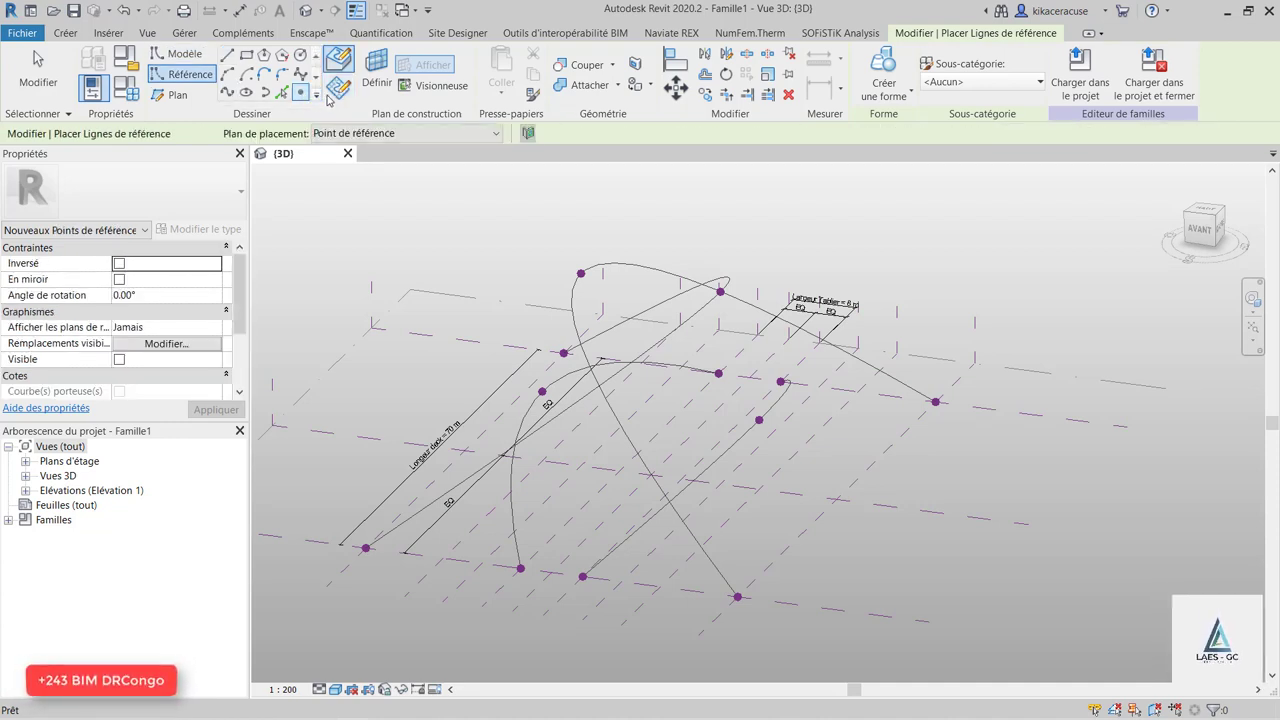
left_click(548, 568)
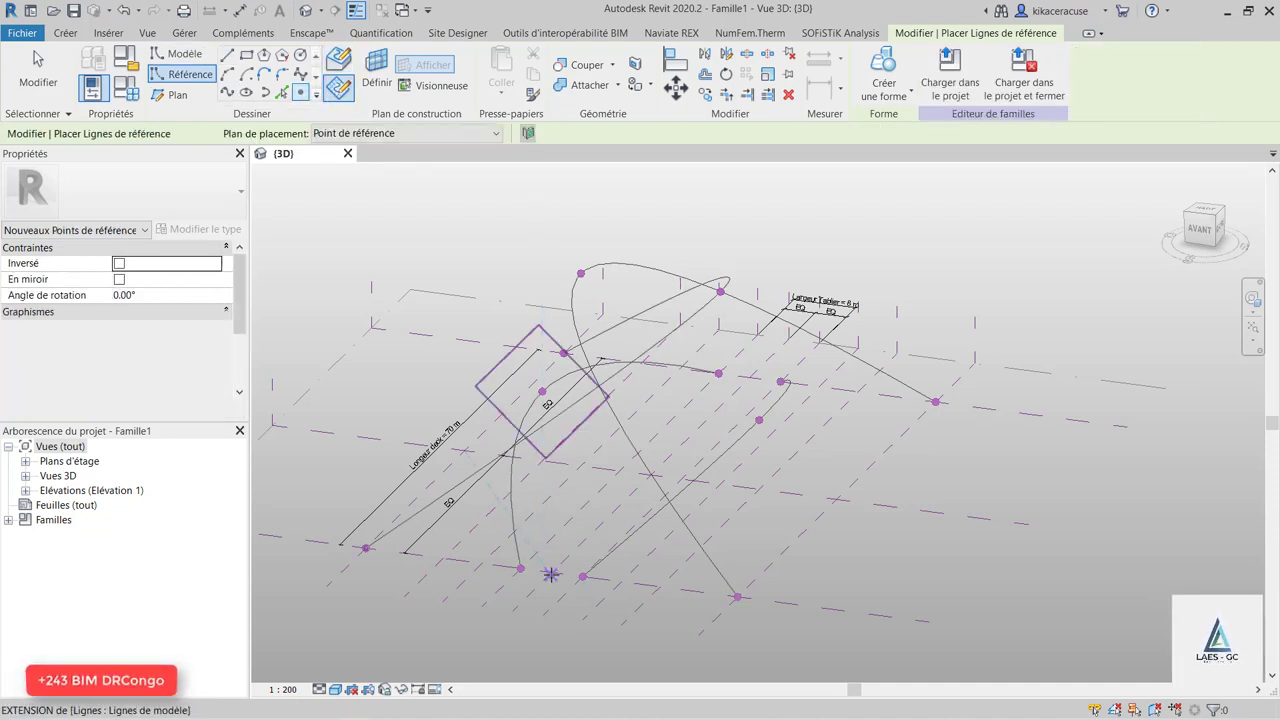
key("Escape")
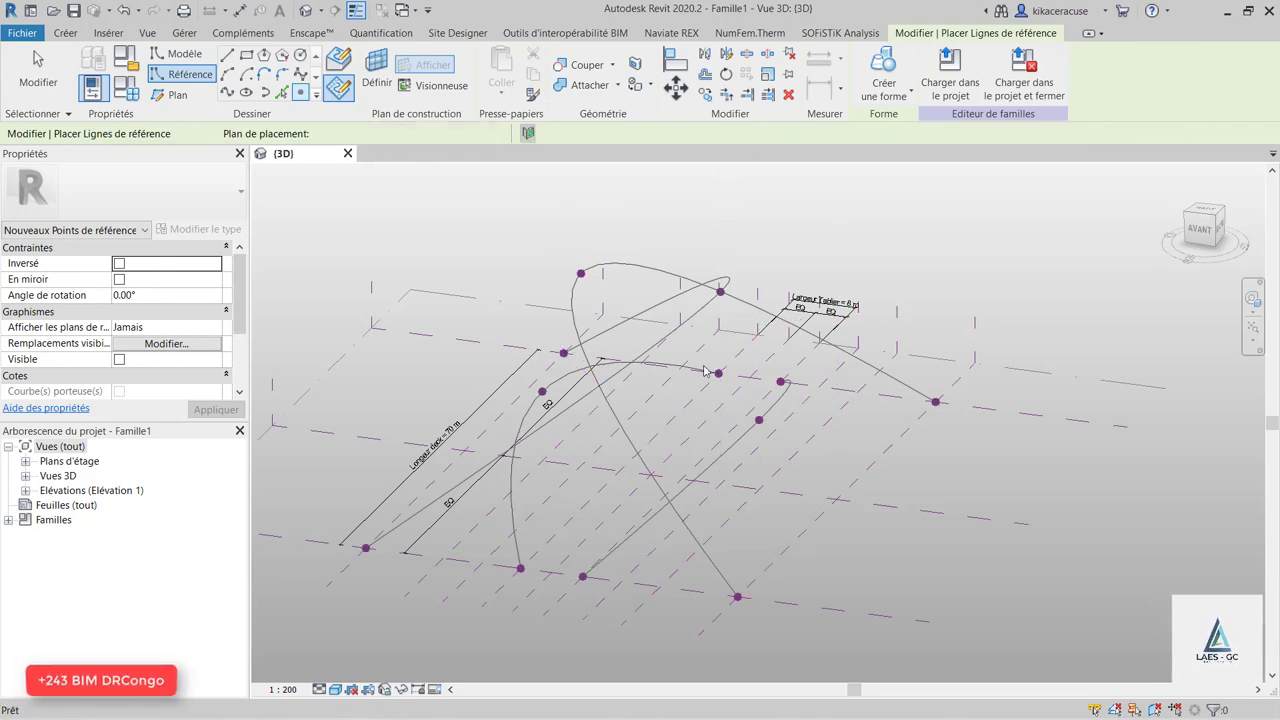
middle_click_drag(766, 323, 718, 491, "shift")
key("Escape")
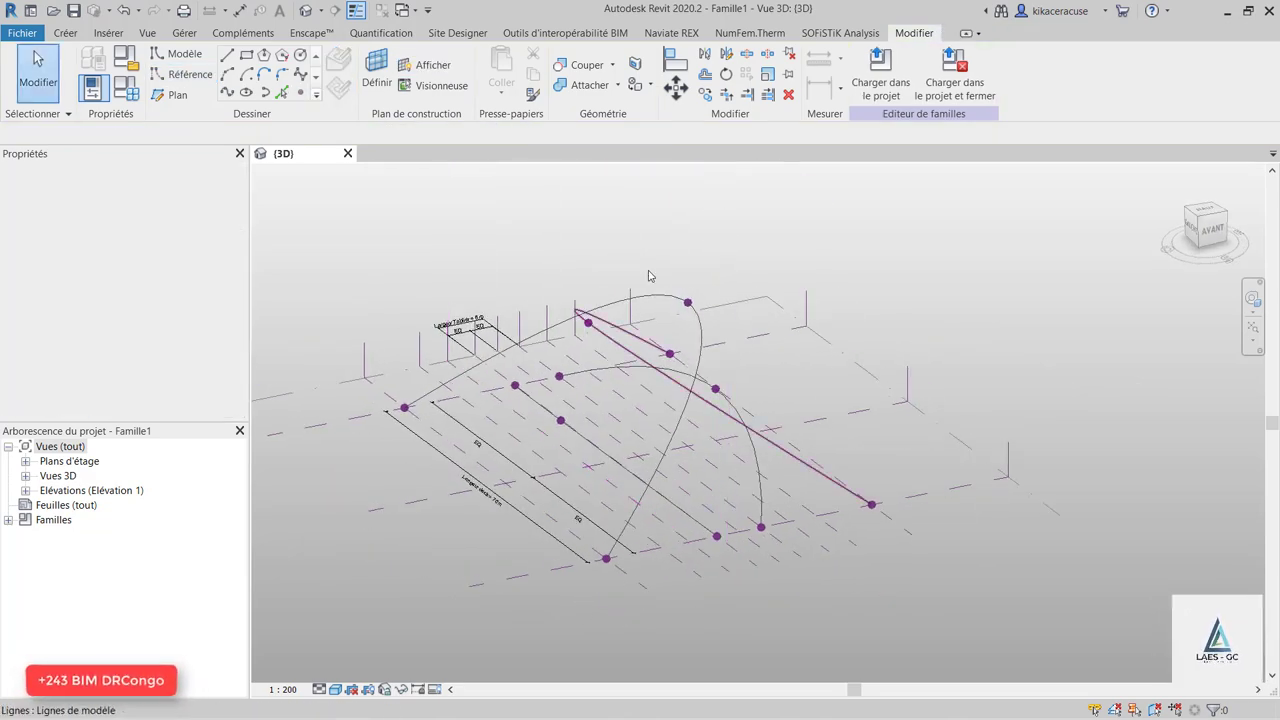
middle_click_drag(580, 305, 591, 448, "shift")
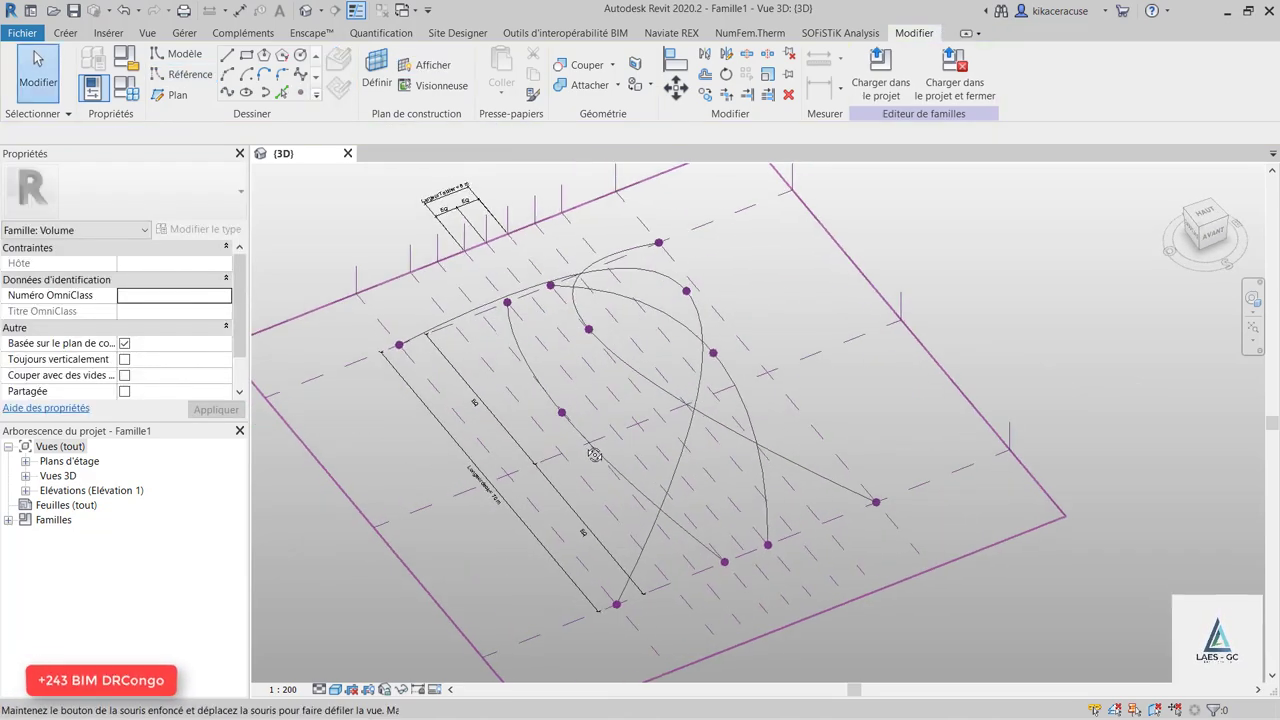
left_click(298, 95)
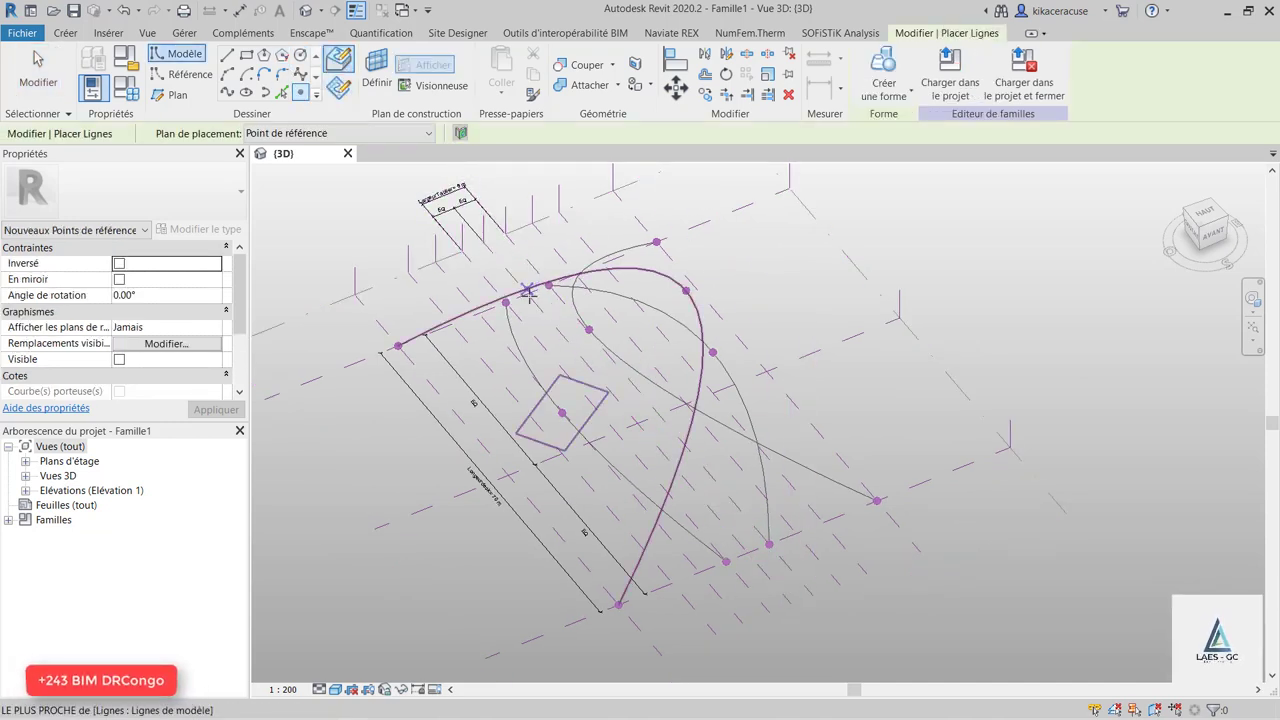
scroll(529, 288, "up", 2)
scroll(529, 288, "up", 2)
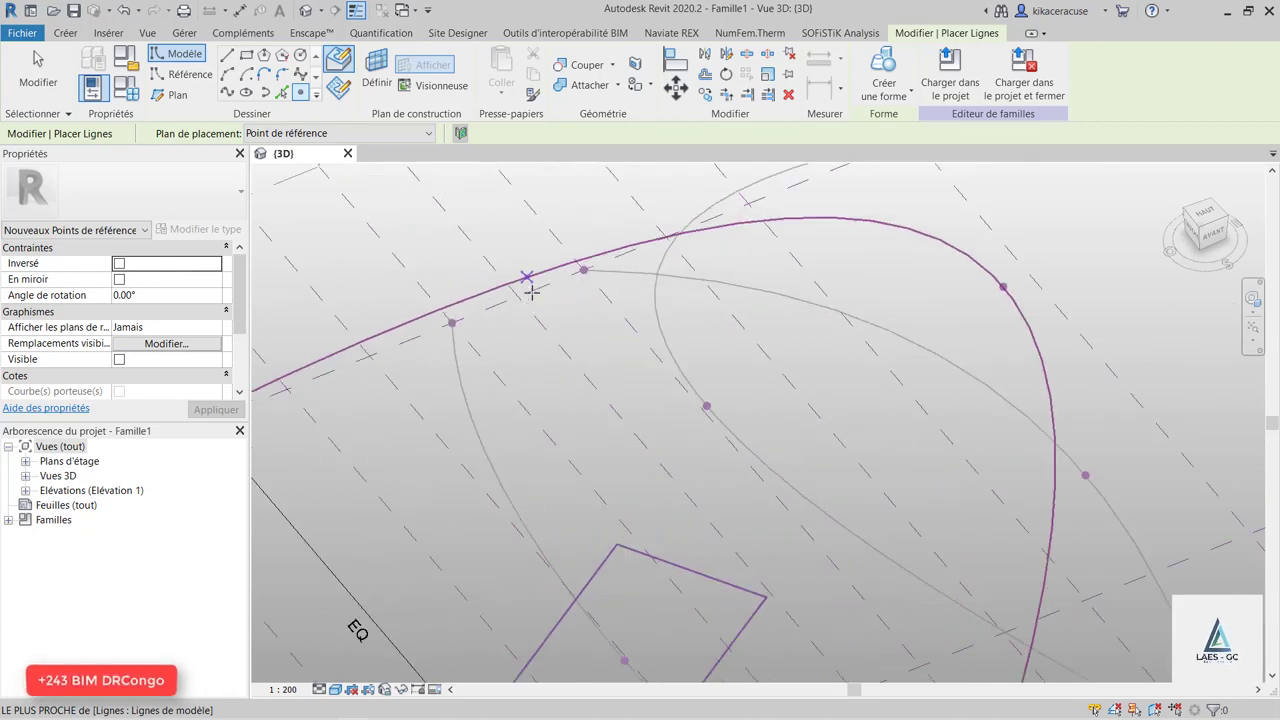
scroll(531, 307, "up", 1)
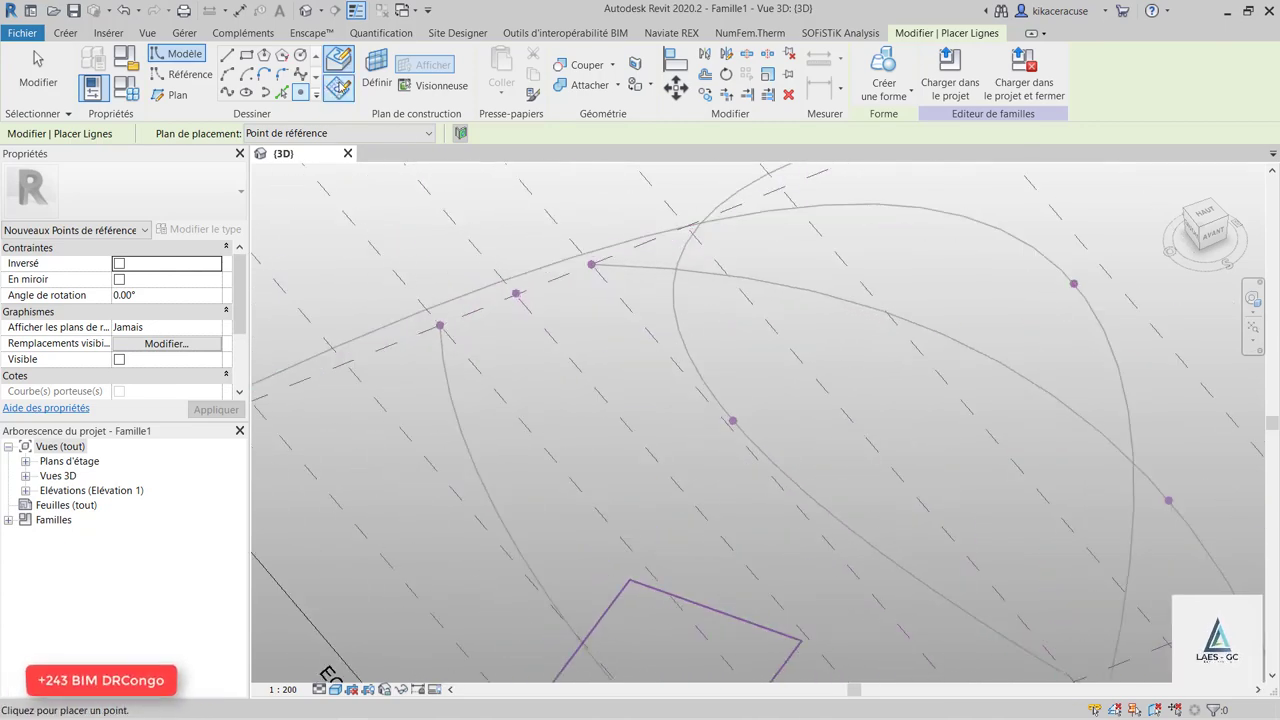
left_click(199, 76)
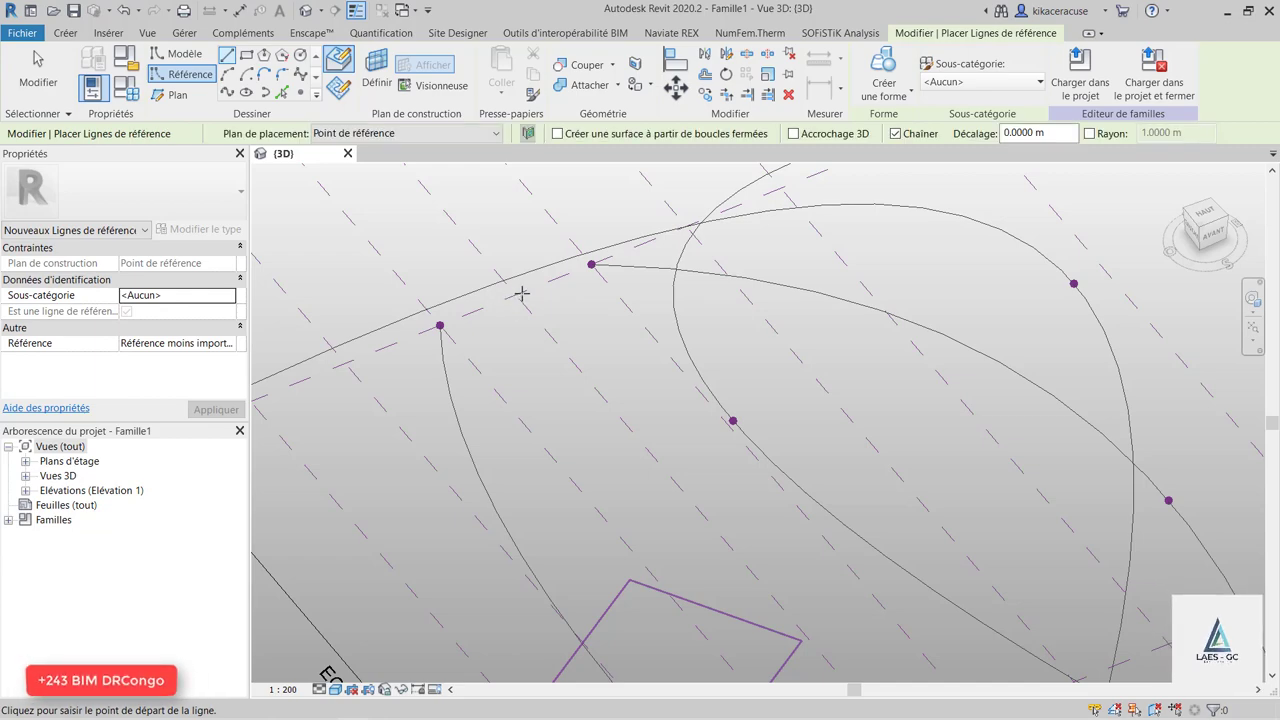
scroll(540, 270, "down", 2)
scroll(600, 280, "down", 2)
key("Escape")
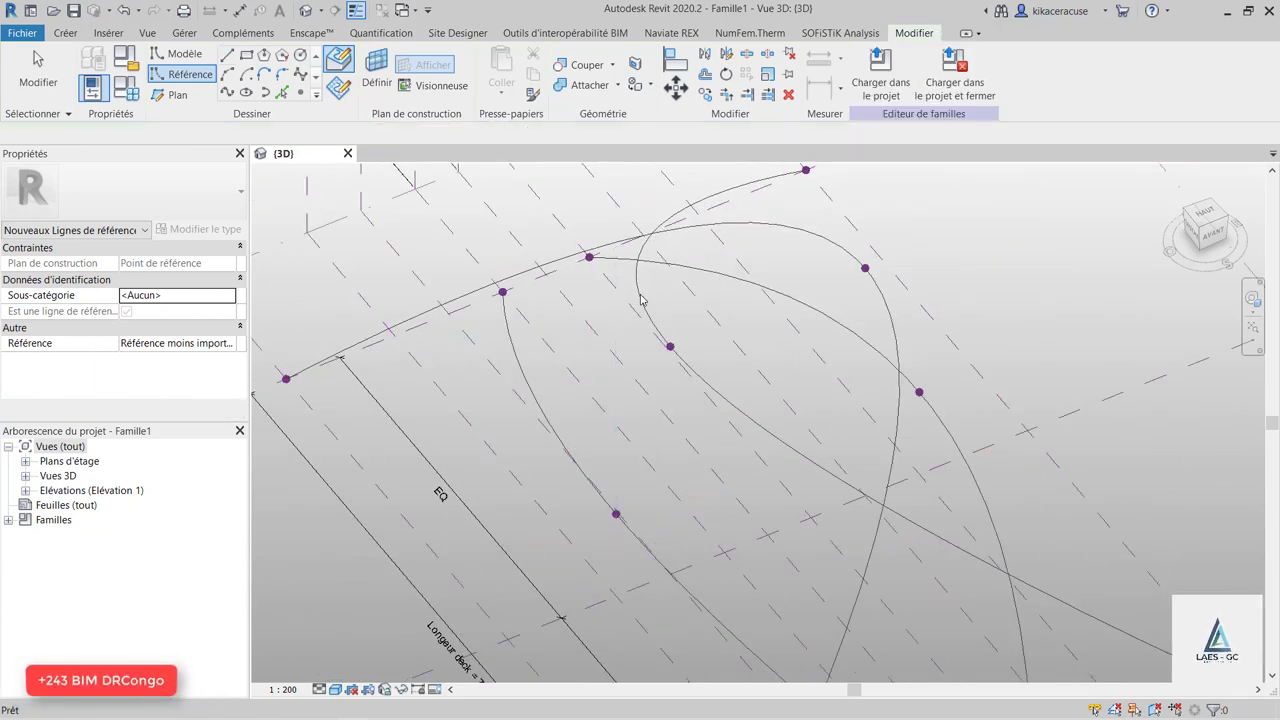
scroll(824, 448, "down", 1)
key("Escape")
middle_click_drag(824, 448, 560, 400, "shift")
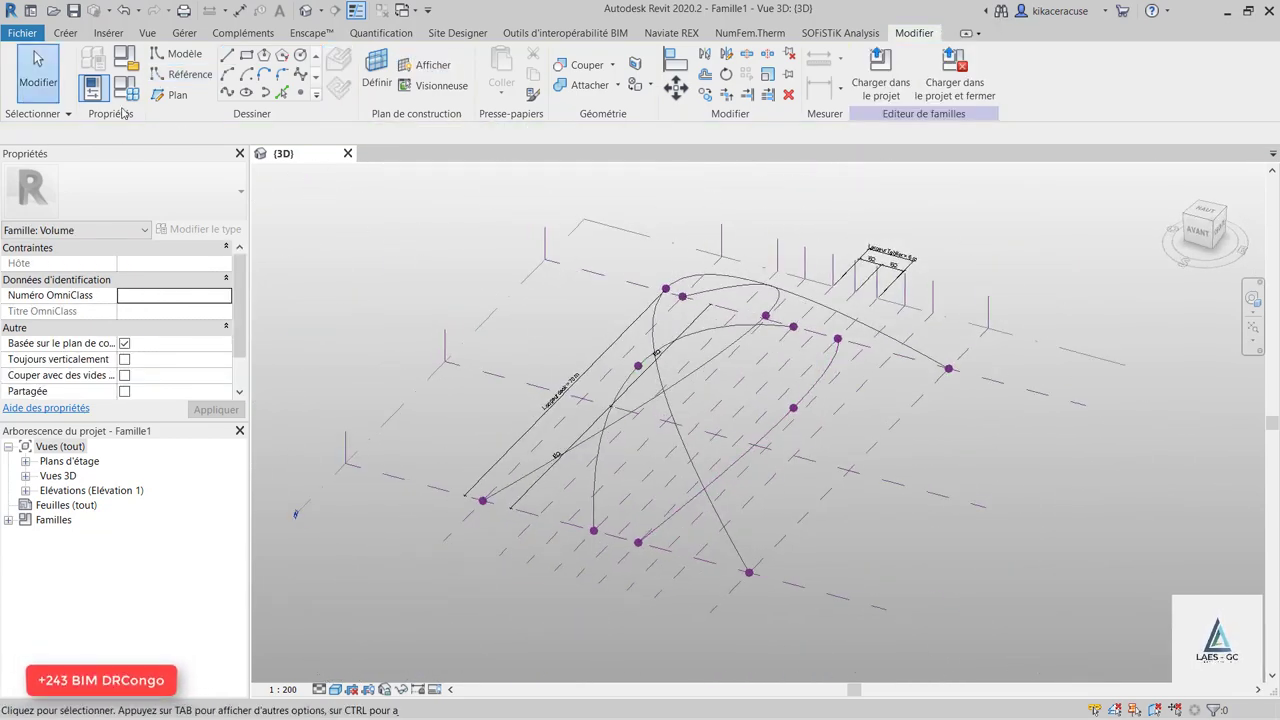
Enter 70 m for Longueur deck in Family Types, dismiss the identical-points warning, and close.
left_click(125, 88)
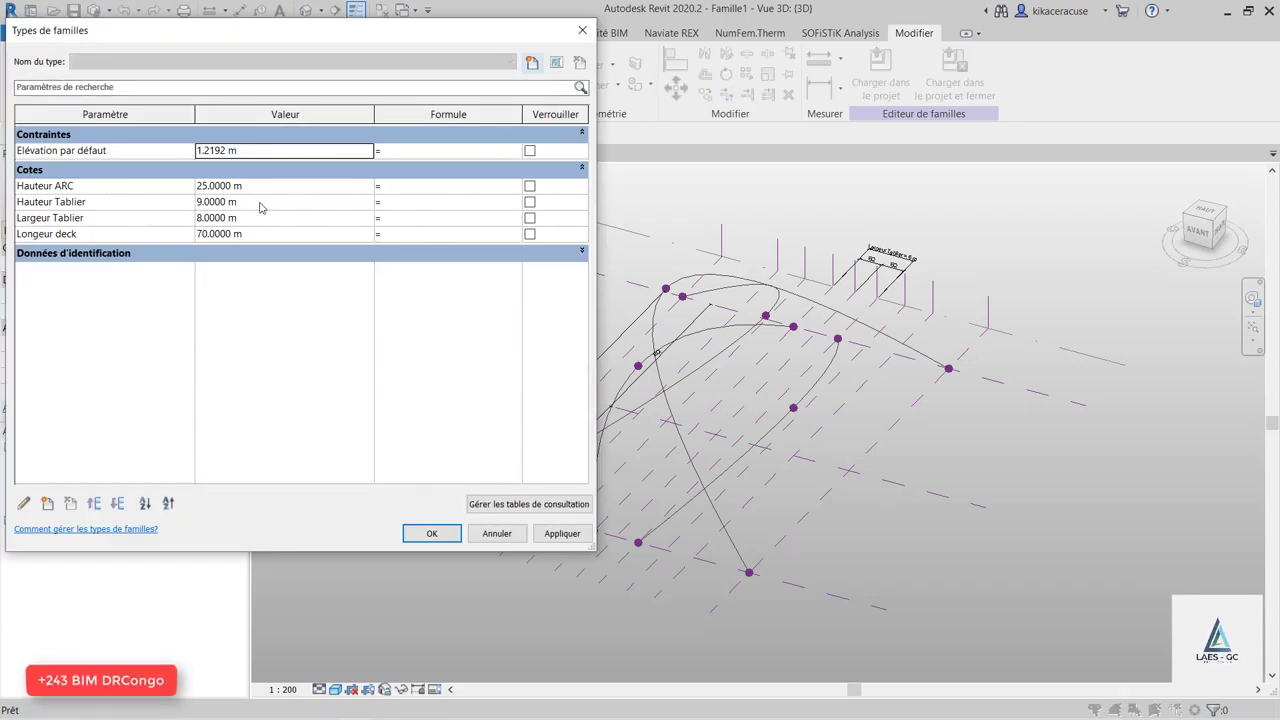
left_click(257, 188)
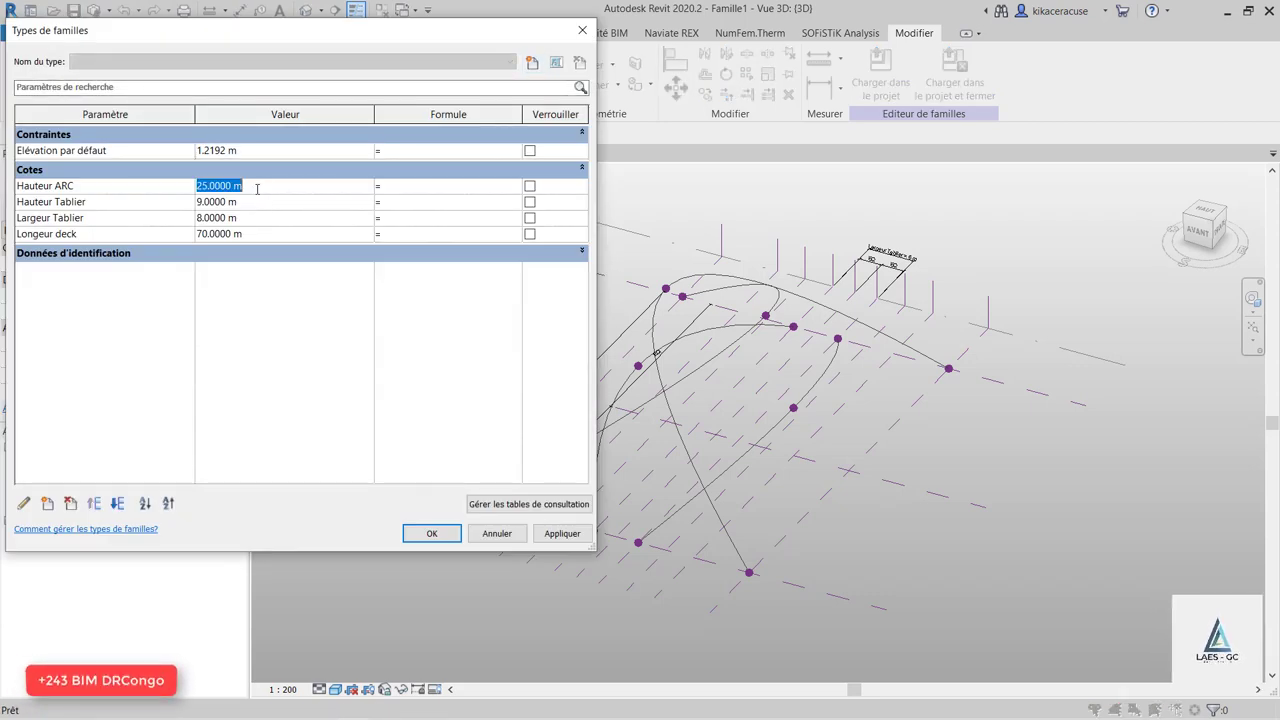
type("0")
left_click(266, 203)
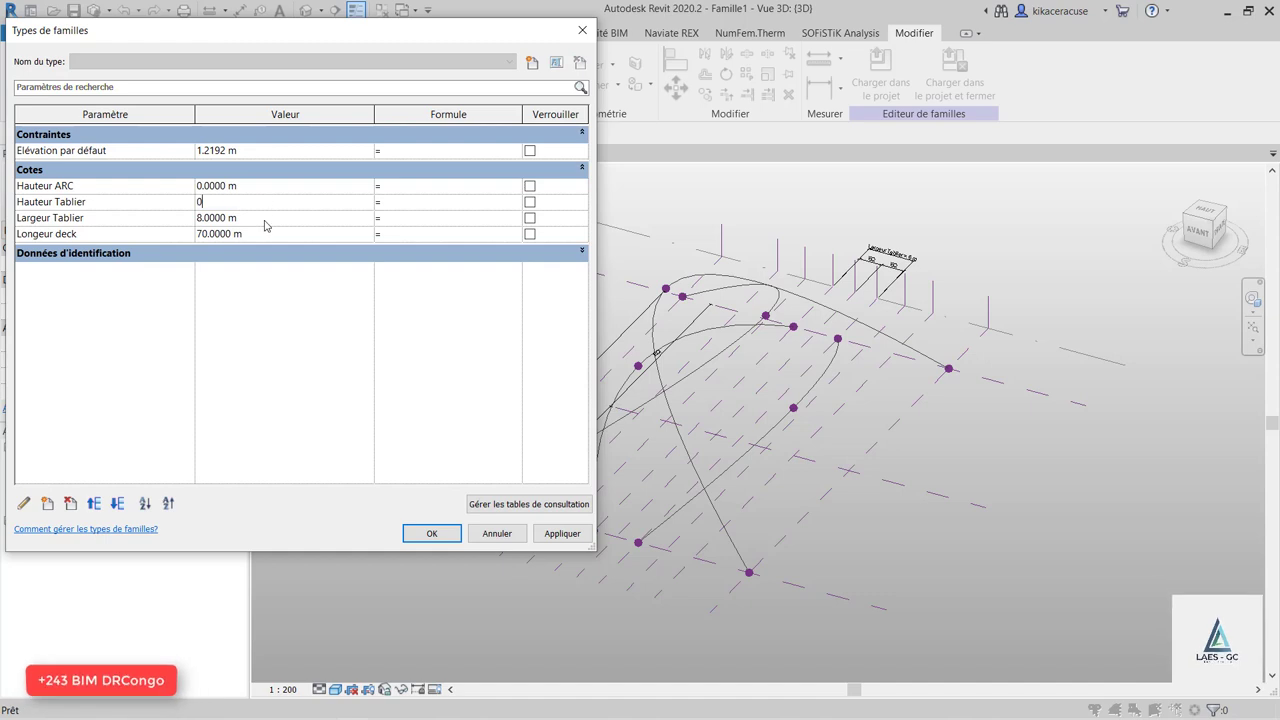
left_click(265, 234)
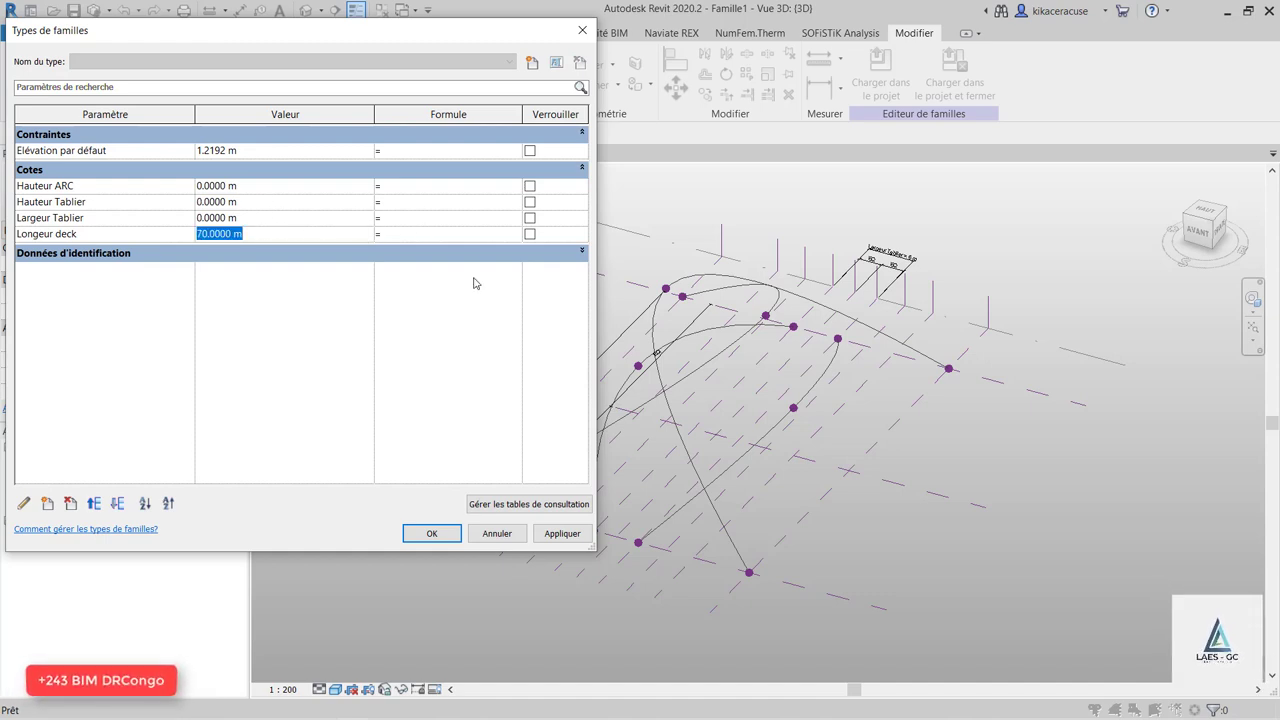
type("0")
left_click(560, 533)
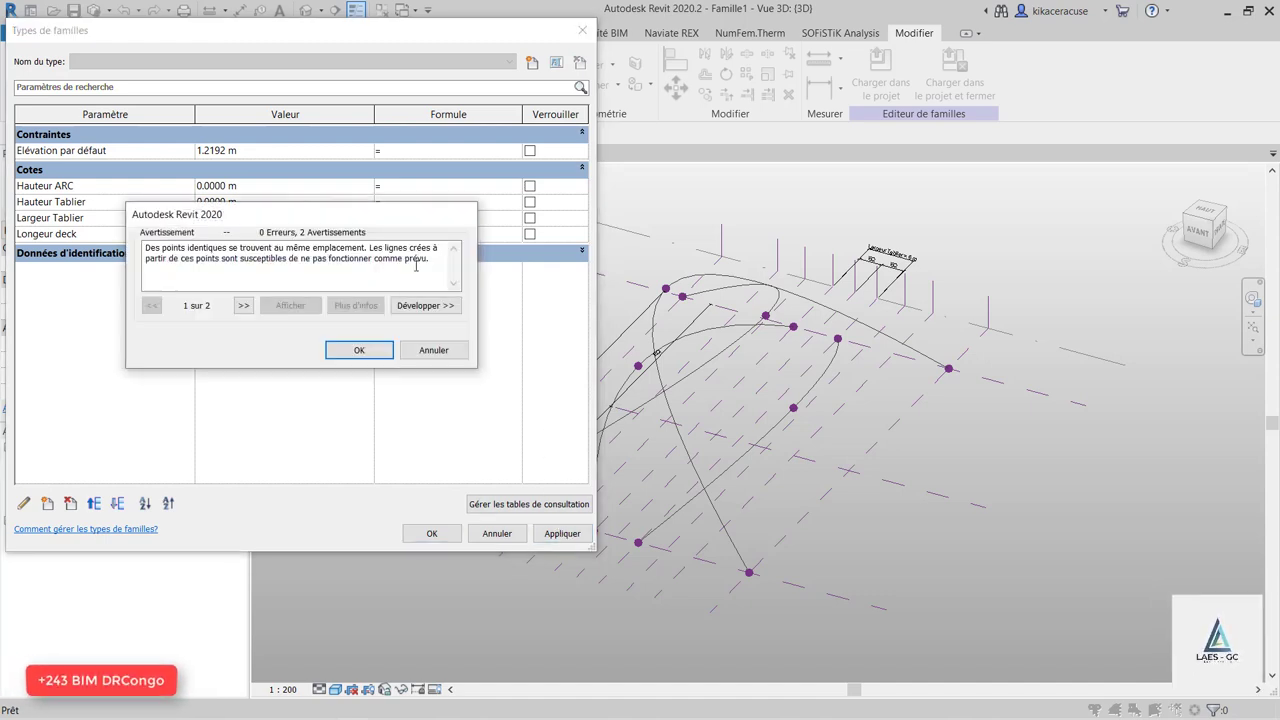
left_click(440, 350)
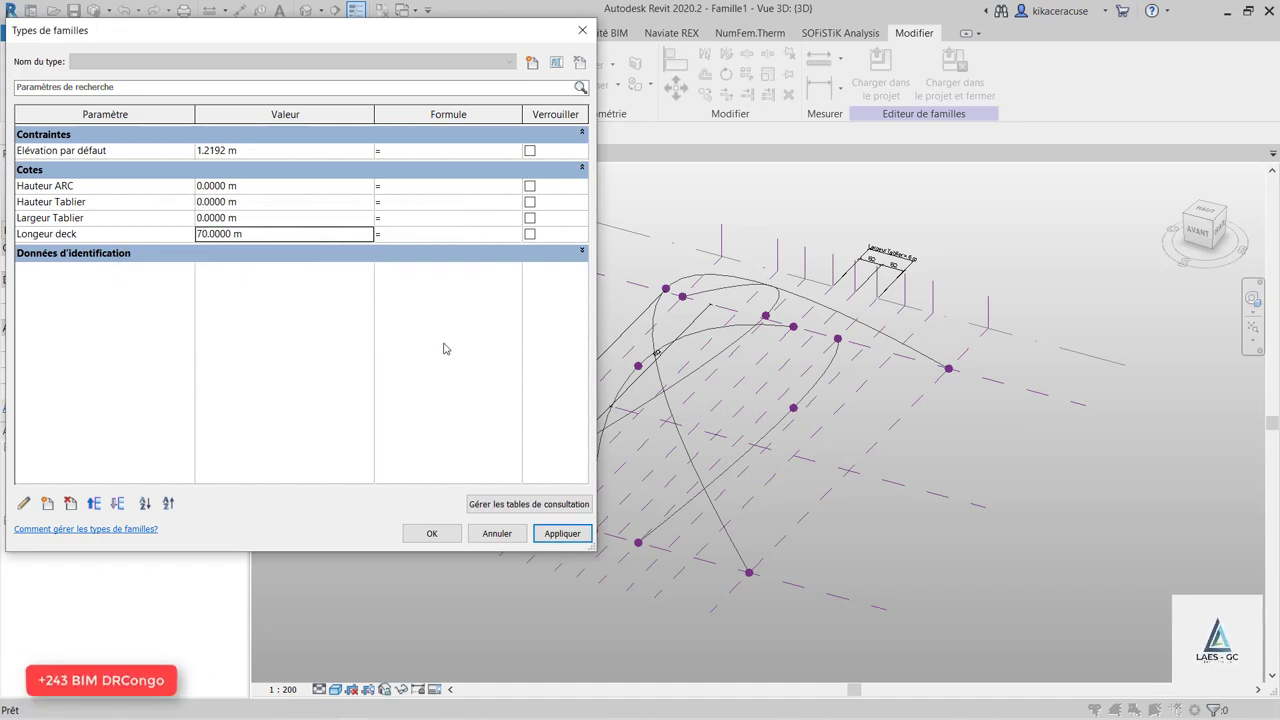
left_click(582, 31)
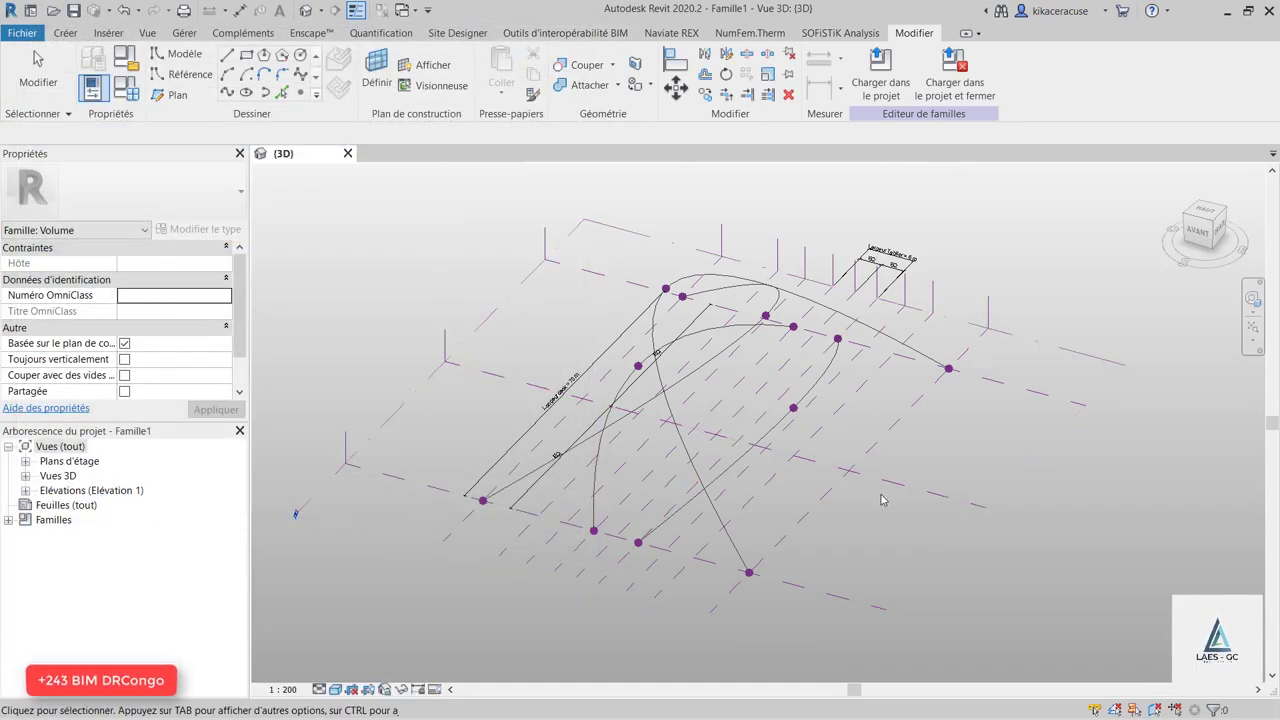
Set the Level 1 plane as the active work plane.
mouse_move(970, 496)
middle_mouse_down("shift")
mouse_move(688, 477)
mouse_move(673, 410)
middle_mouse_up("shift")
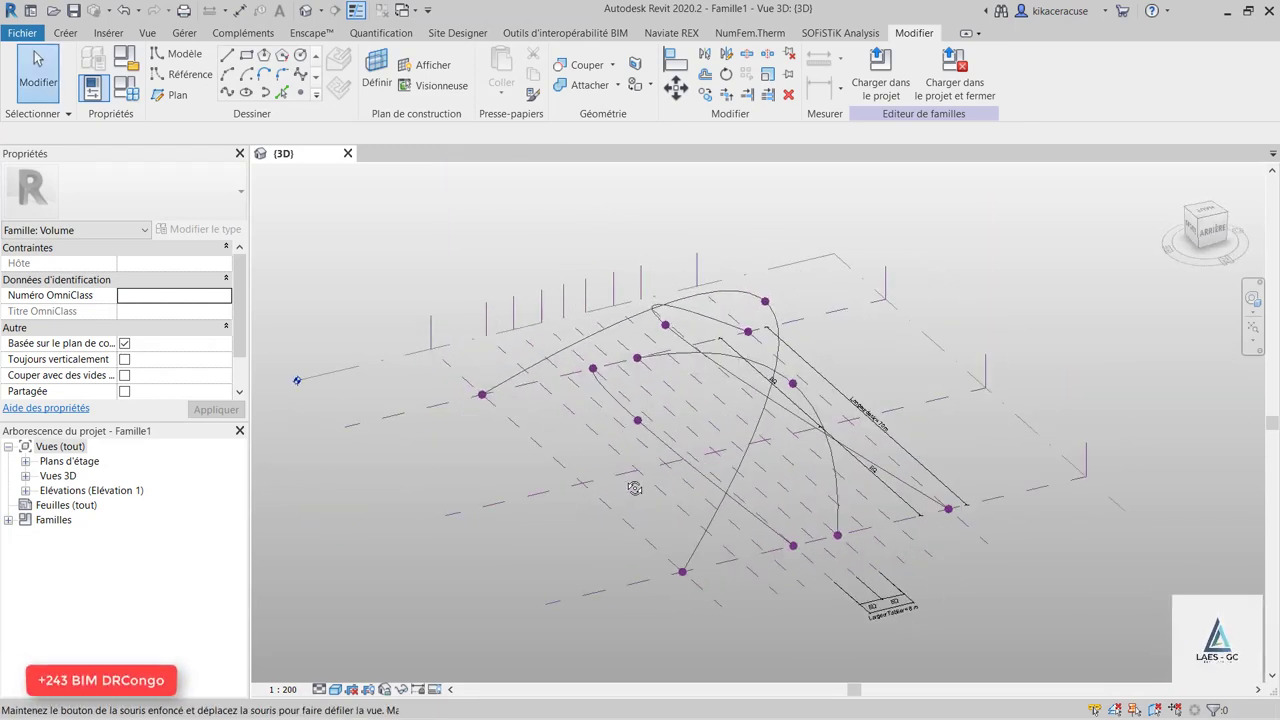
scroll(673, 410, "up", 2)
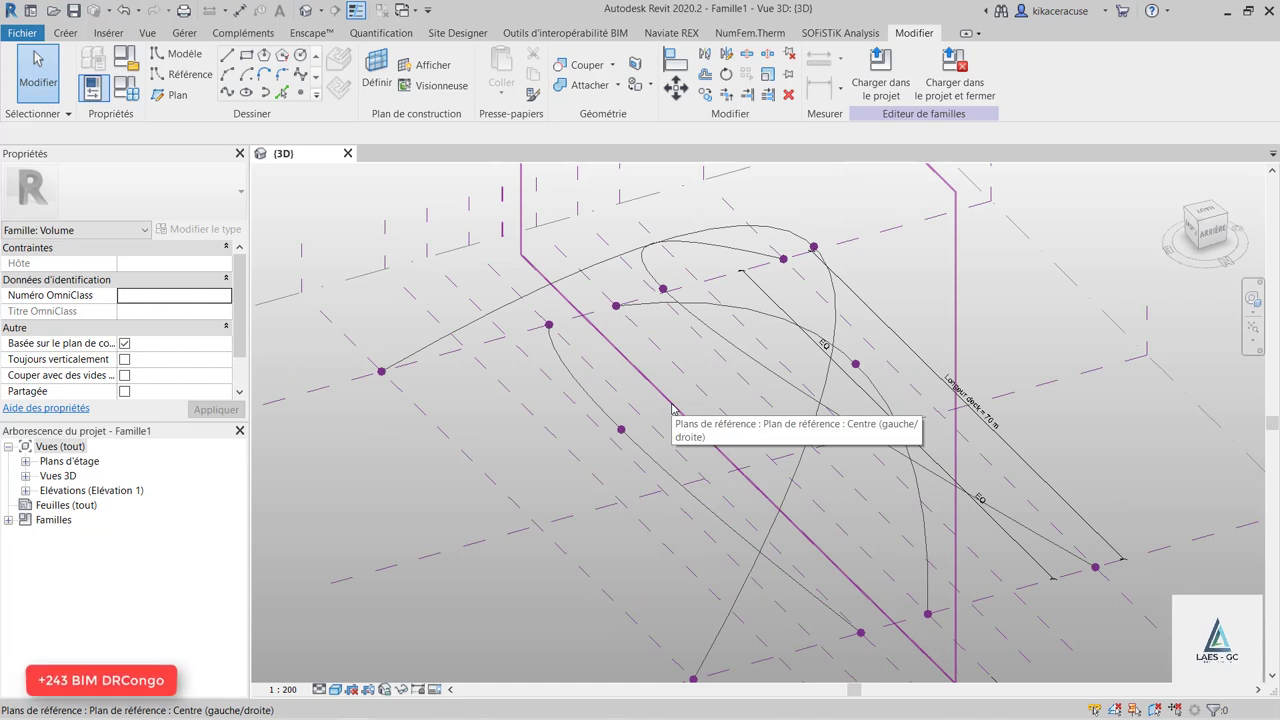
scroll(673, 410, "down", 5)
mouse_move(663, 417)
middle_mouse_down()
mouse_move(647, 465)
mouse_move(630, 425)
middle_mouse_up()
scroll(630, 425, "up", 1)
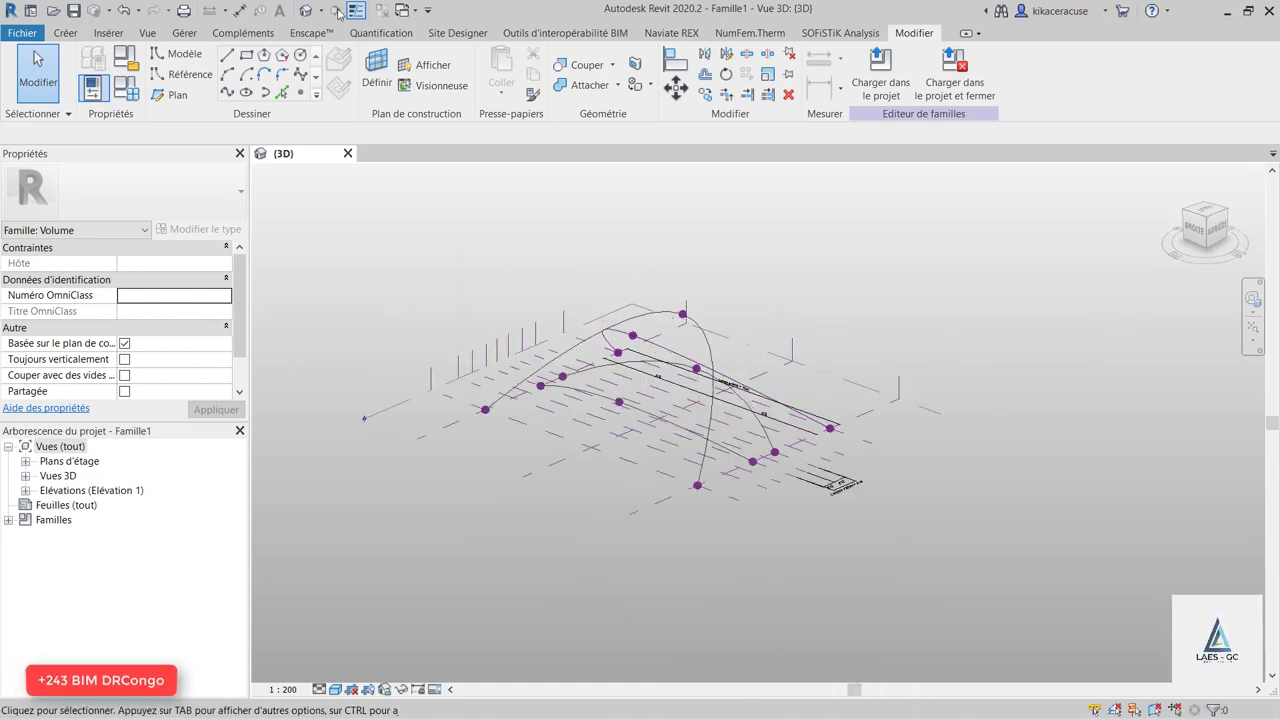
left_click(380, 66)
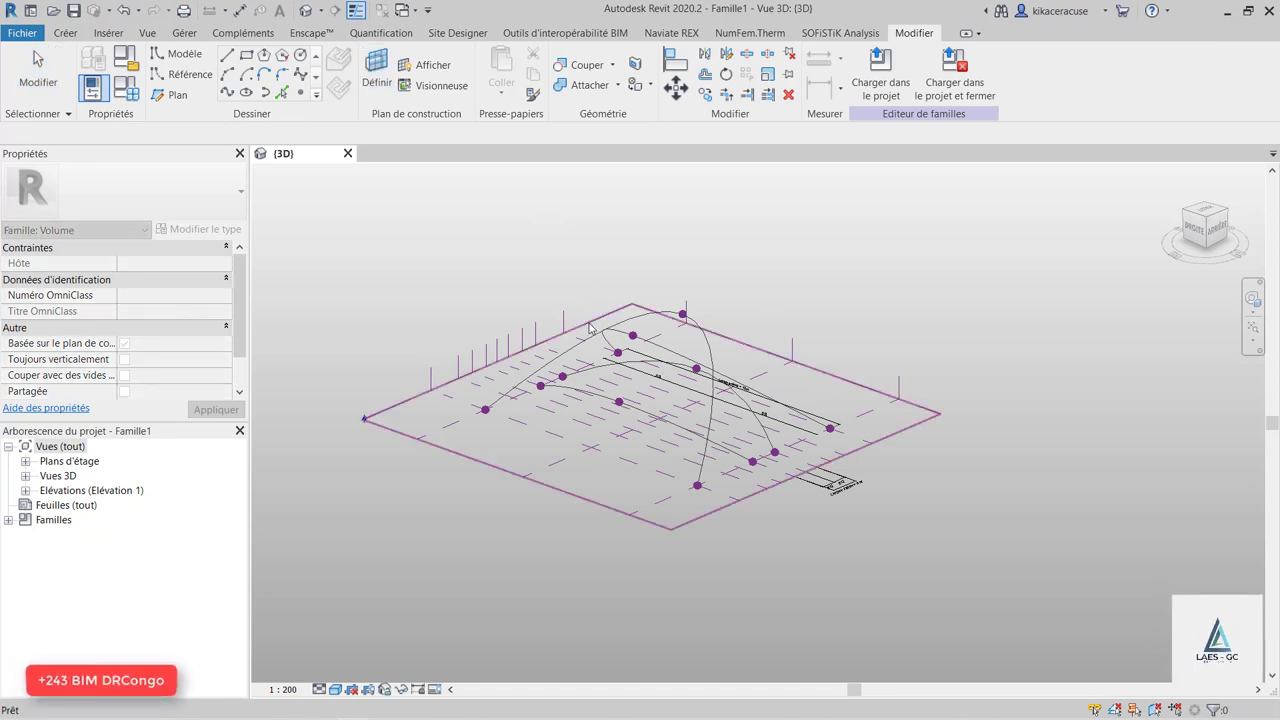
scroll(598, 363, "up", 3)
left_click(598, 363)
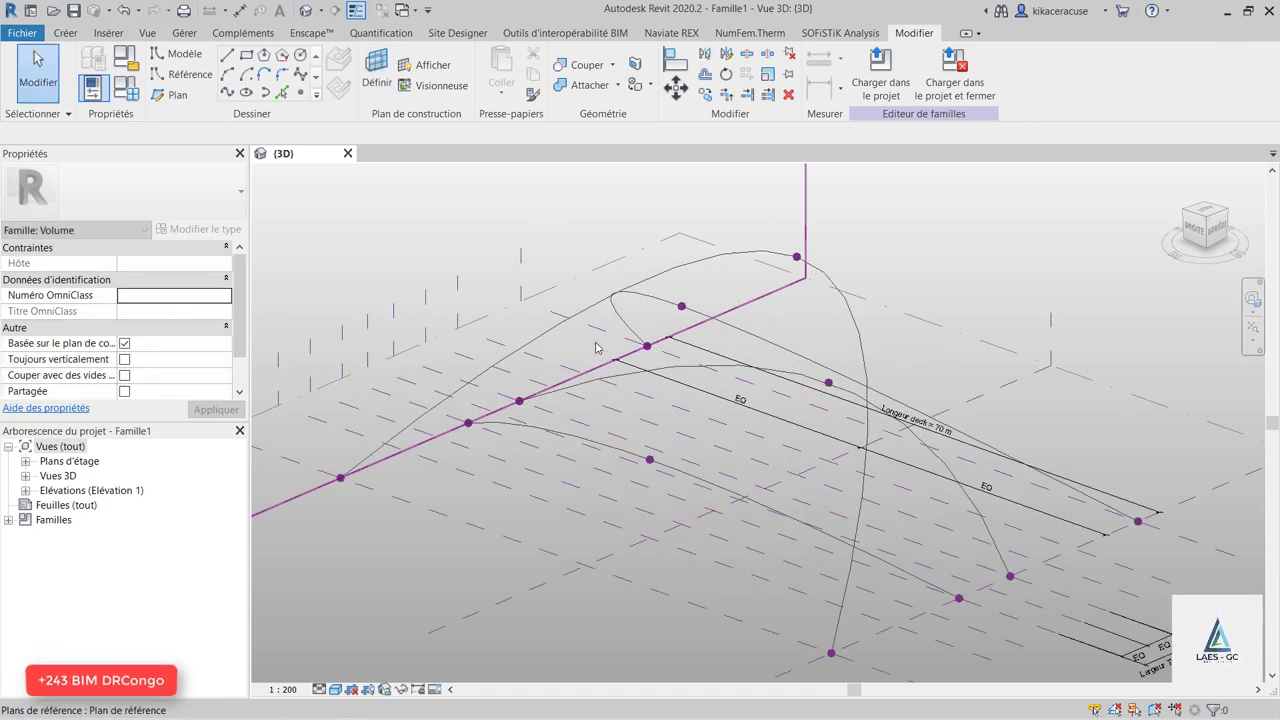
Place two reference points at reference-plane grid intersections beneath the deck.
left_click(210, 77)
left_click(304, 92)
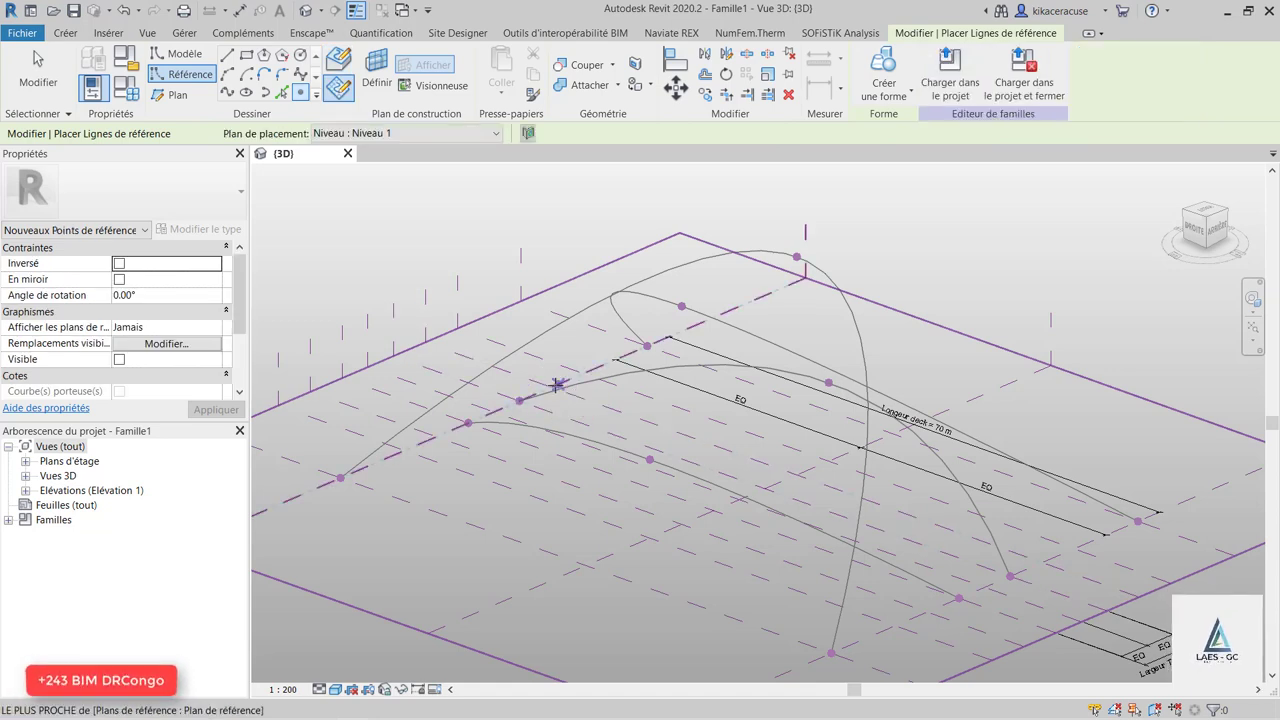
left_click(553, 385)
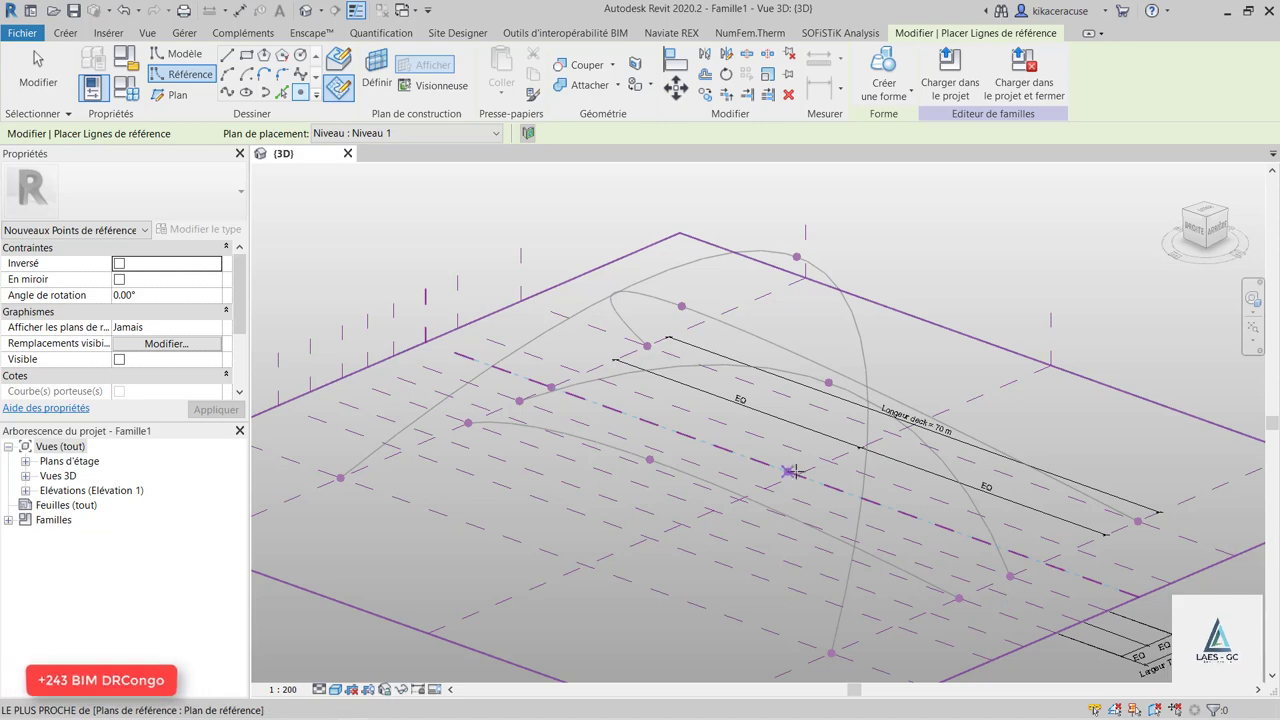
left_click(797, 474)
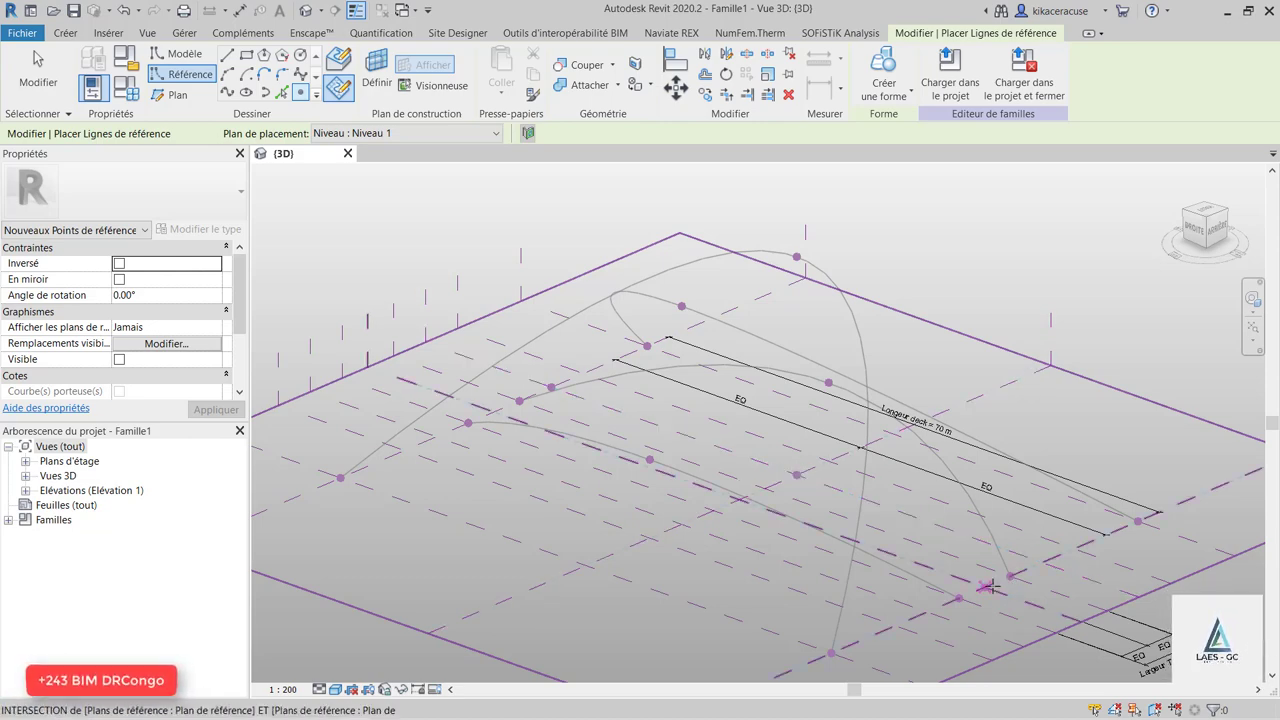
key("Escape")
key("Escape")
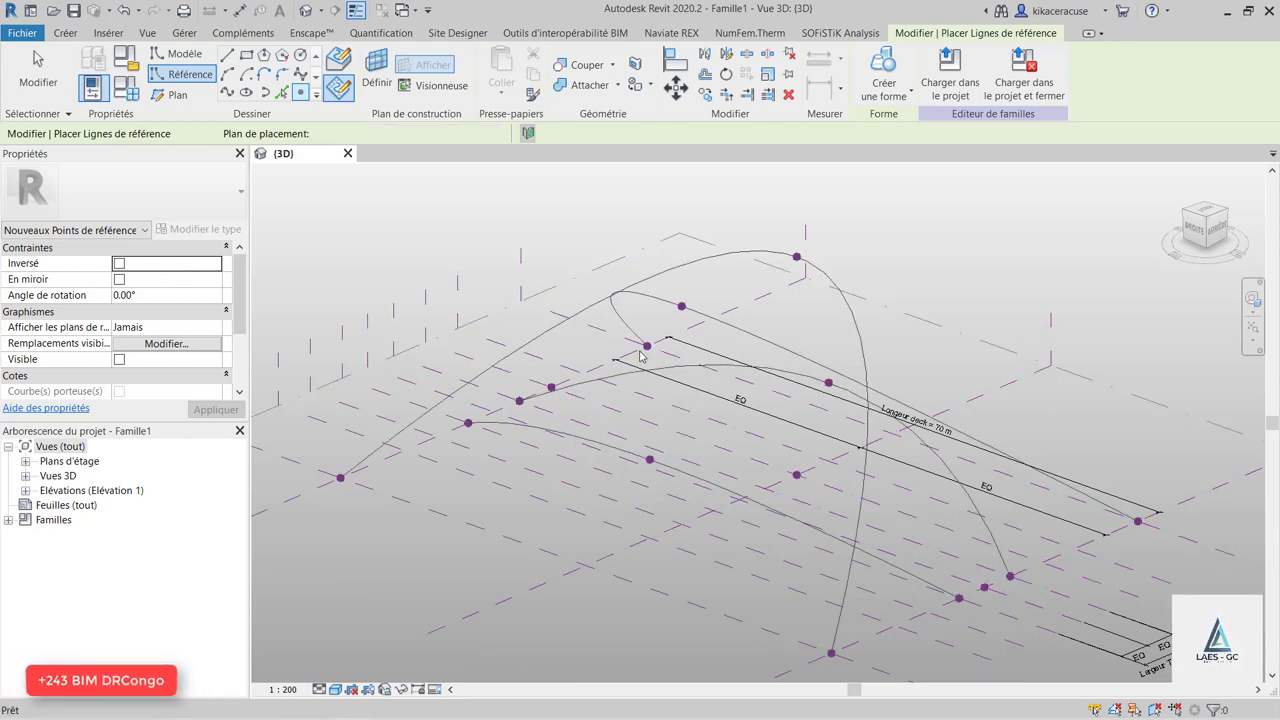
scroll(789, 418, "down", 3)
key("Escape")
middle_click_drag(789, 418, 707, 390, "shift")
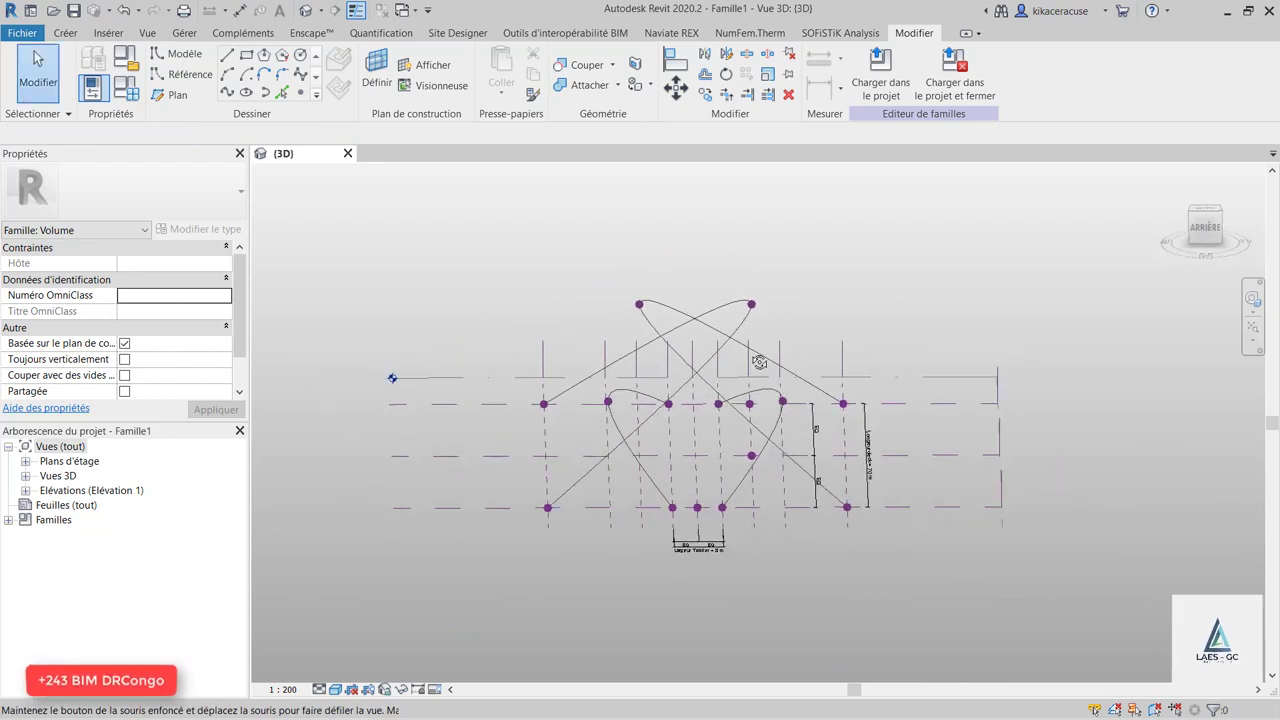
Place reference points at the top, middle and bottom intersections of the Centre (gauche/droite) plane.
scroll(707, 390, "up", 1)
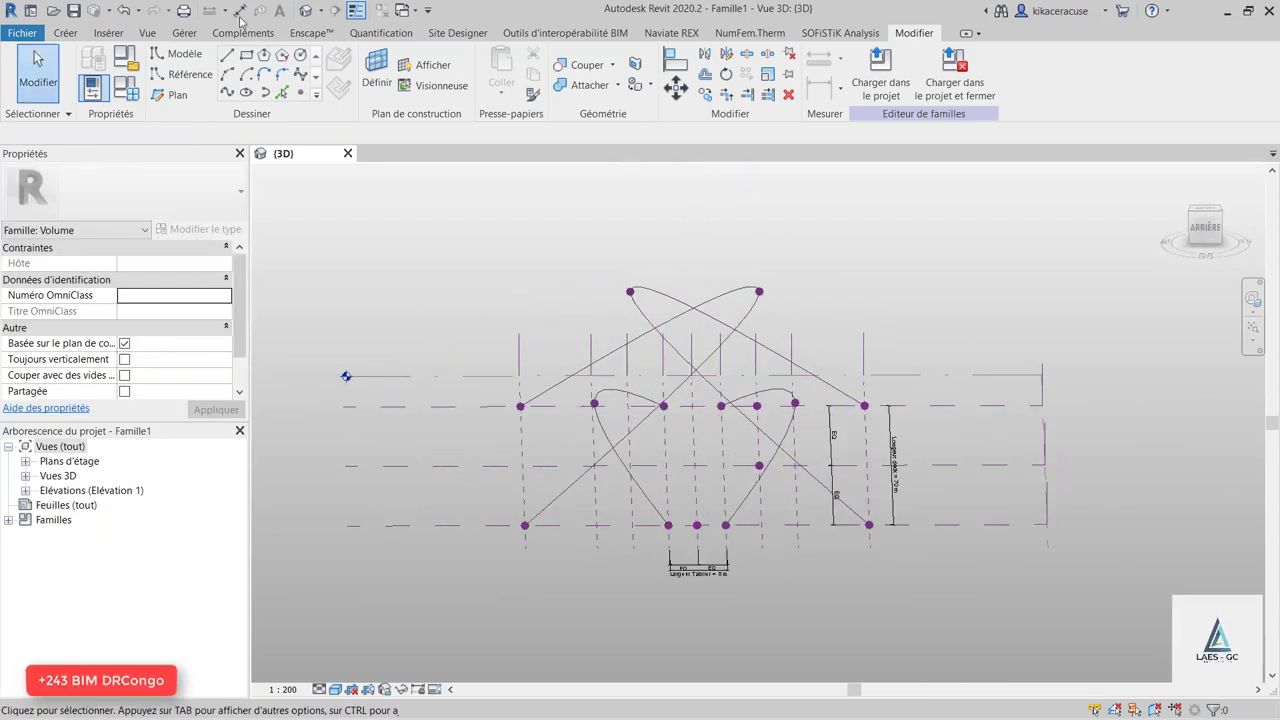
scroll(602, 325, "up", 2)
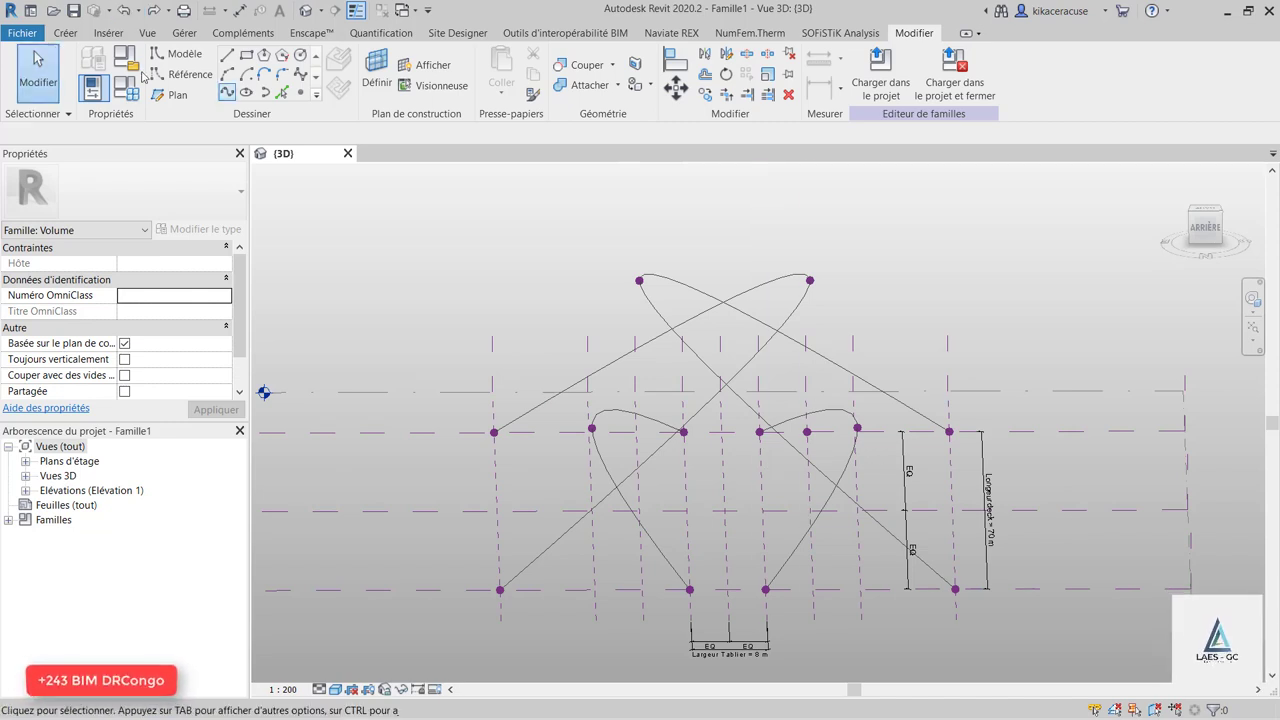
left_click(183, 74)
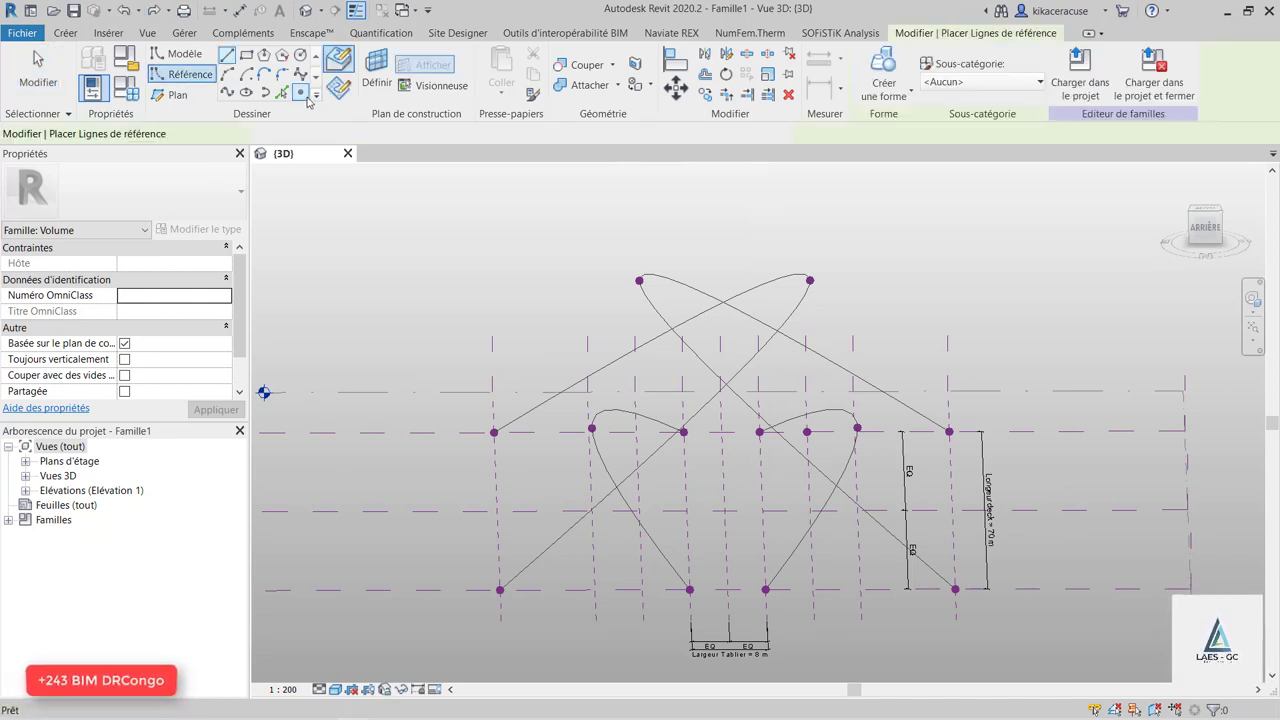
left_click(721, 432)
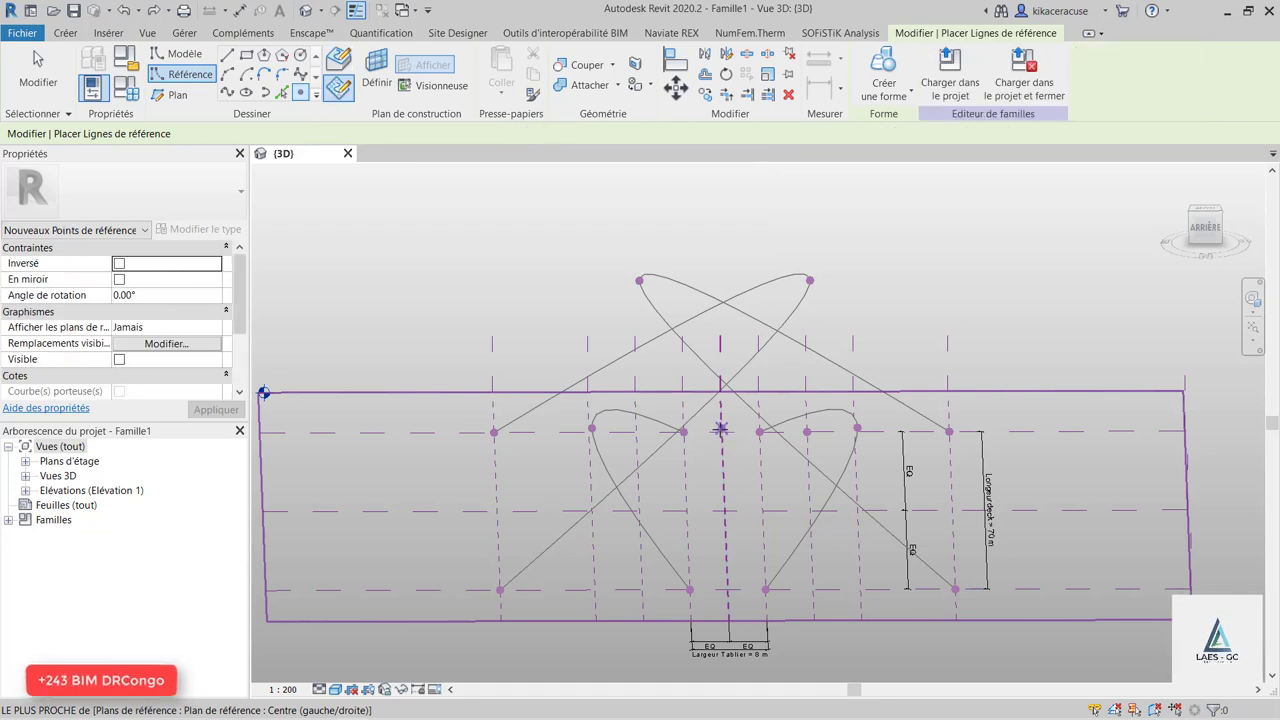
left_click(724, 508)
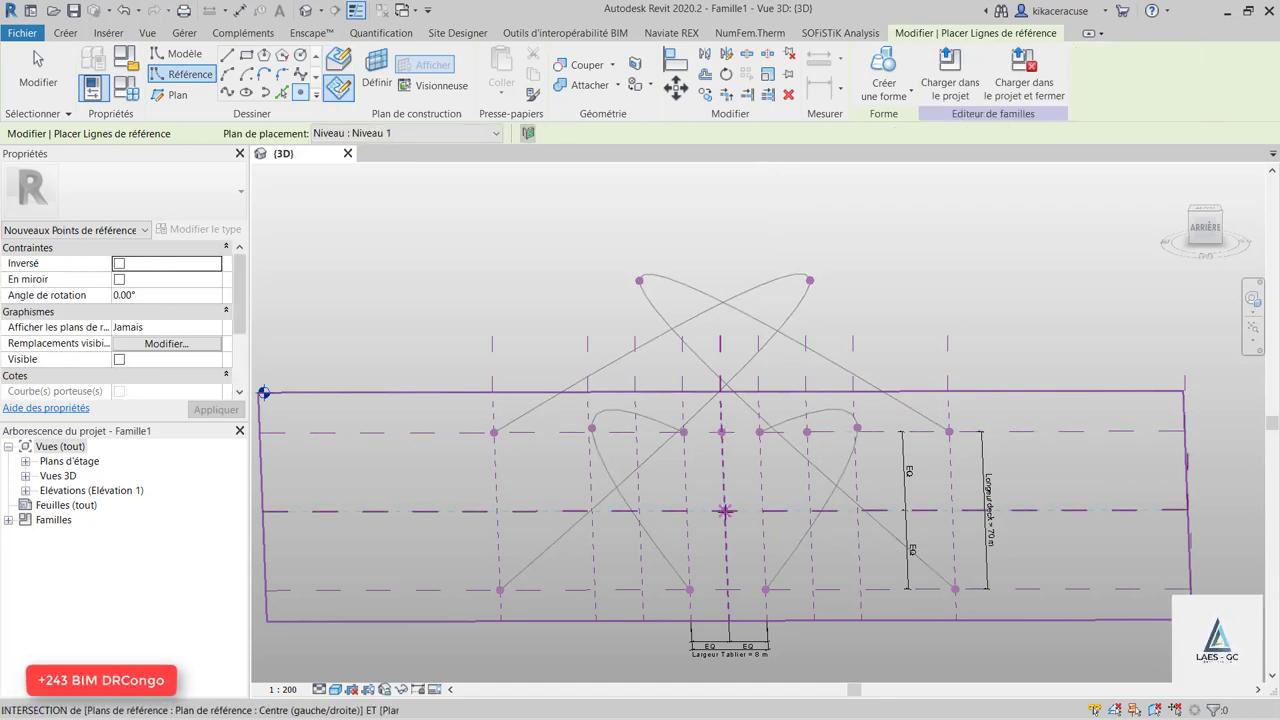
left_click(727, 590)
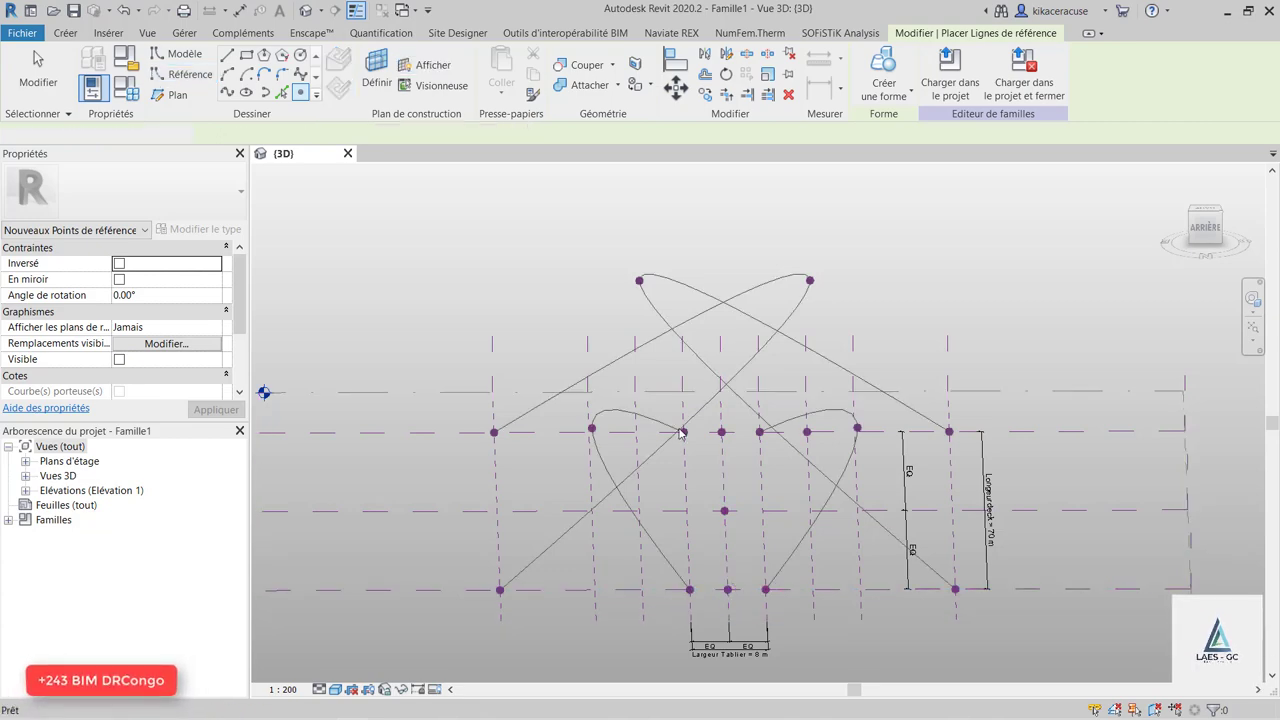
key("Escape")
key("Escape")
mouse_move(737, 585)
middle_mouse_down("shift")
mouse_move(675, 503)
mouse_move(628, 563)
middle_mouse_up("shift")
scroll(628, 563, "up", 3)
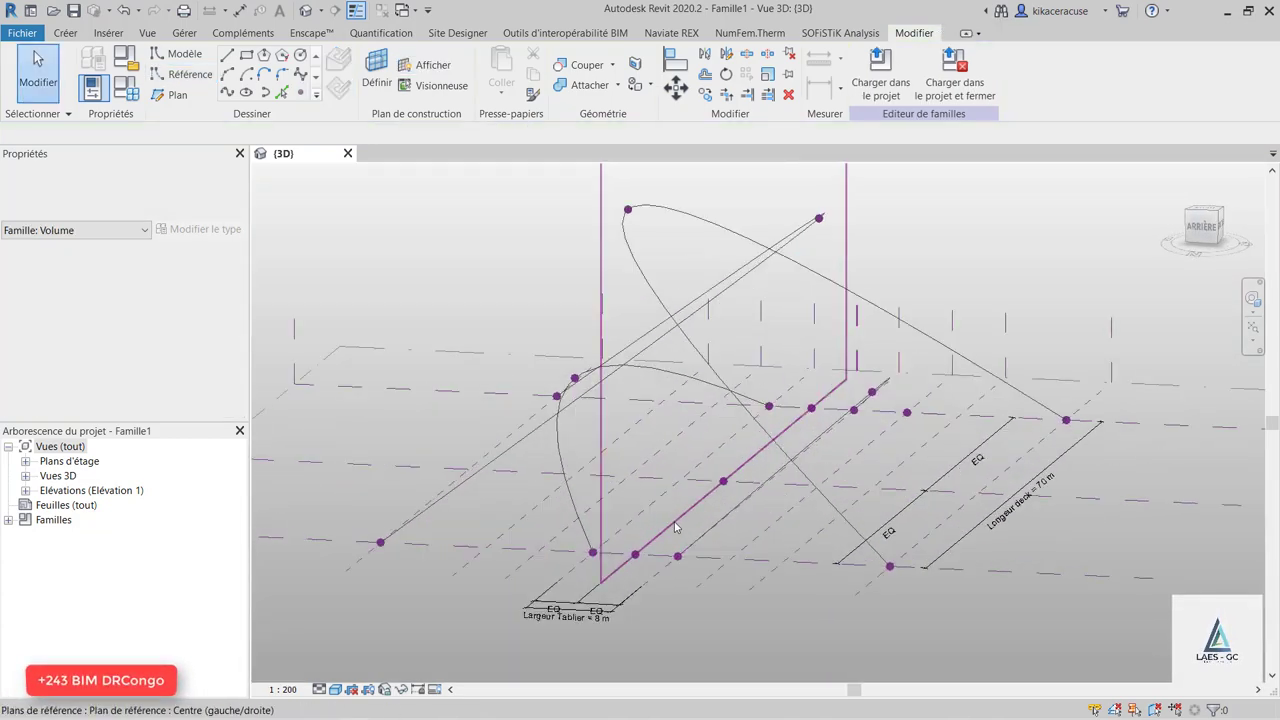
Draw a 70 m line through the three selected centre reference points, then select the middle point.
left_click(628, 563)
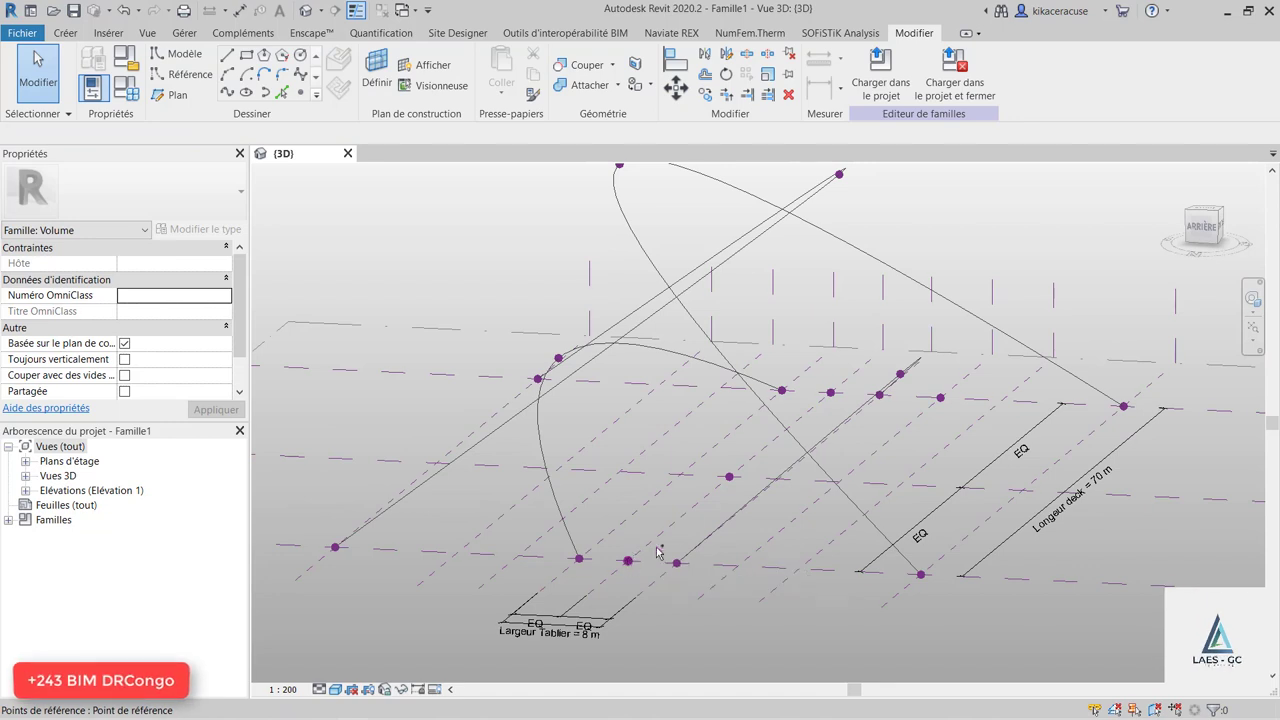
left_click(830, 394, "ctrl")
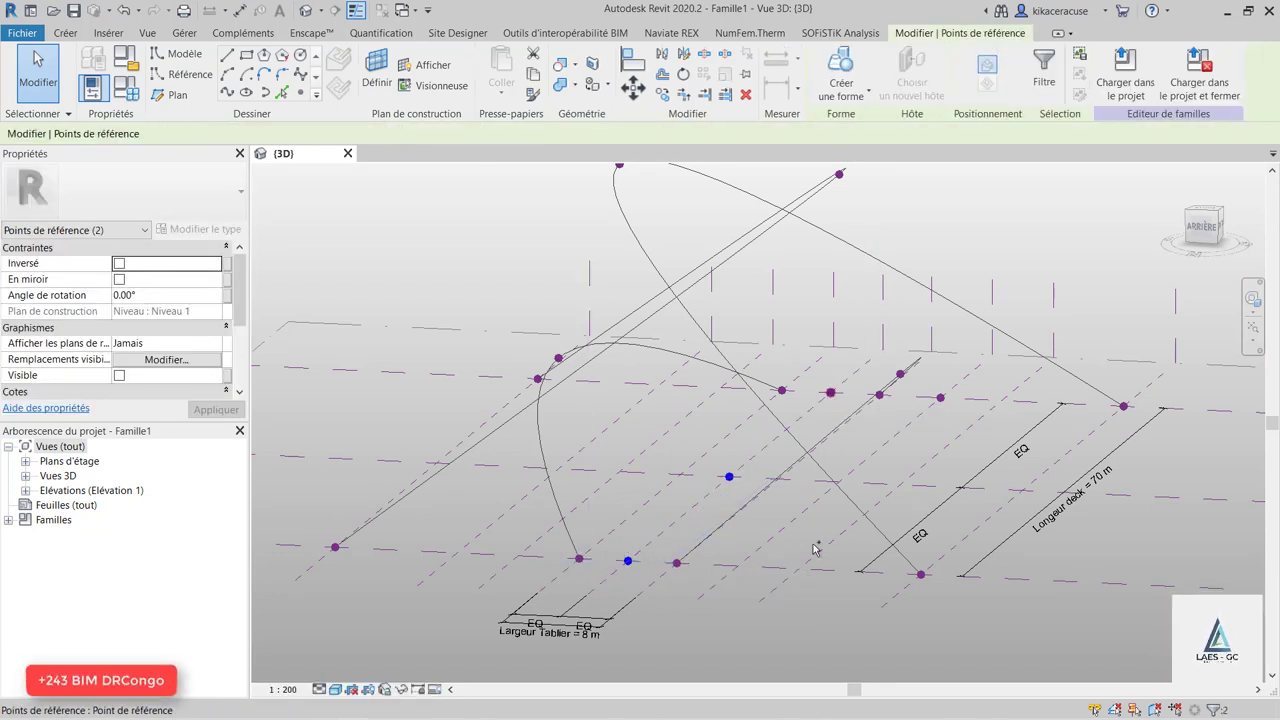
left_click(729, 476, "ctrl")
scroll(812, 578, "down", 3)
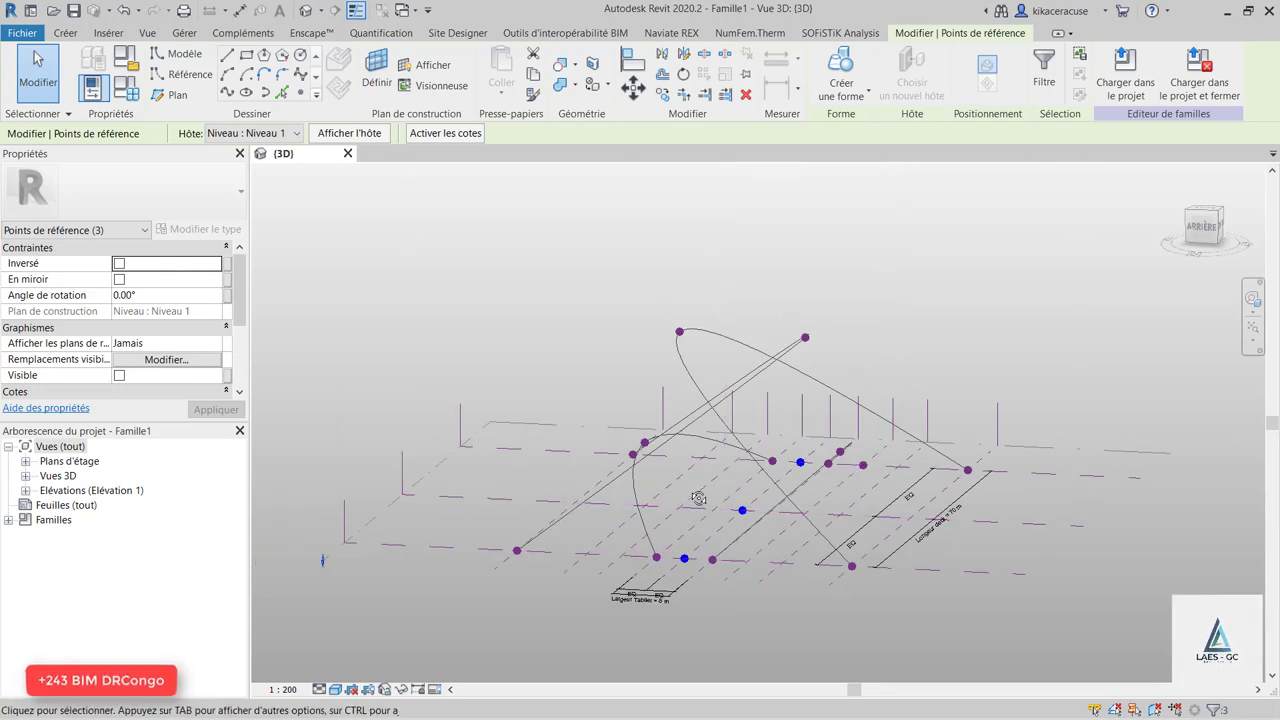
mouse_move(790, 550)
middle_mouse_down("shift")
mouse_move(785, 503)
mouse_move(782, 569)
mouse_move(774, 532)
mouse_move(753, 516)
middle_mouse_up("shift")
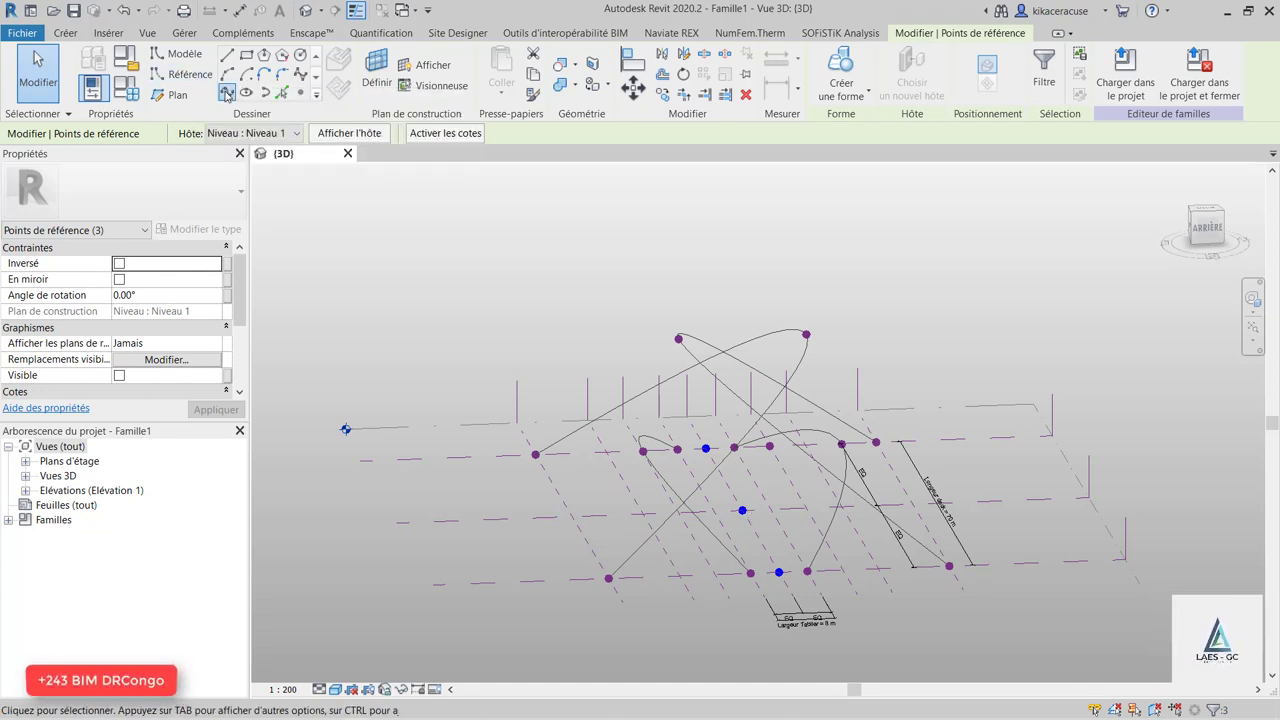
left_click(227, 93)
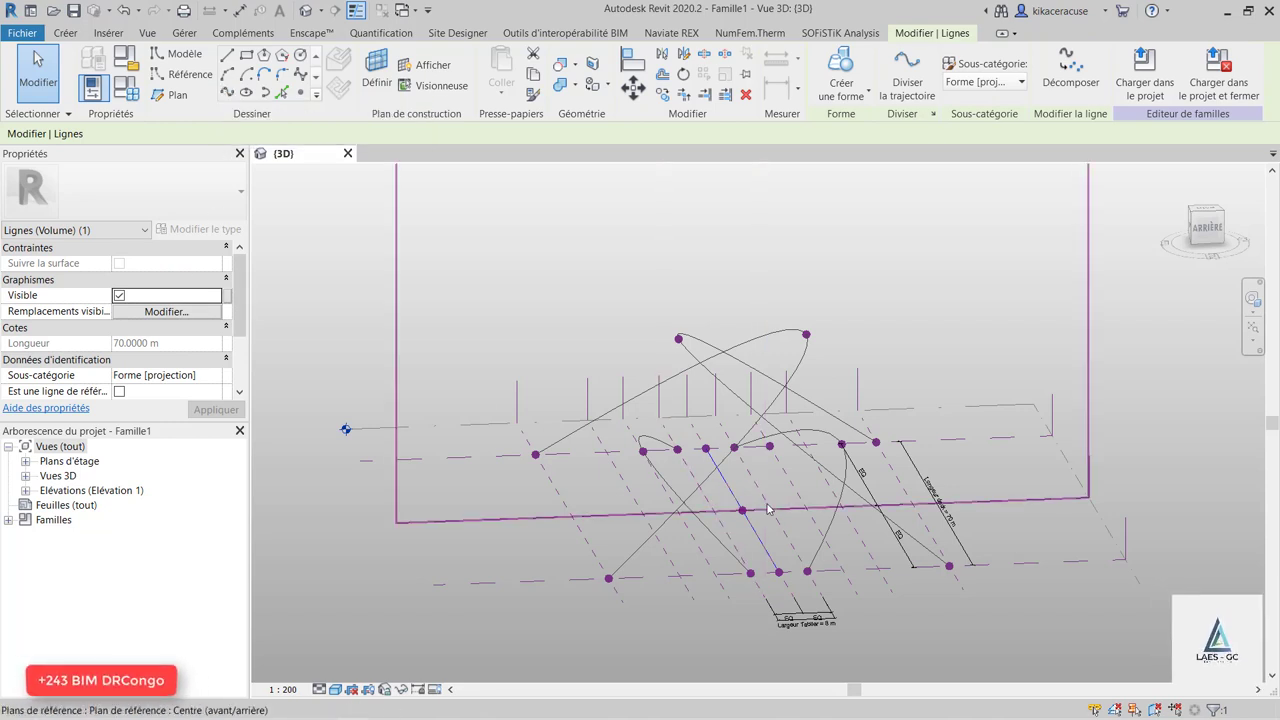
key("Escape")
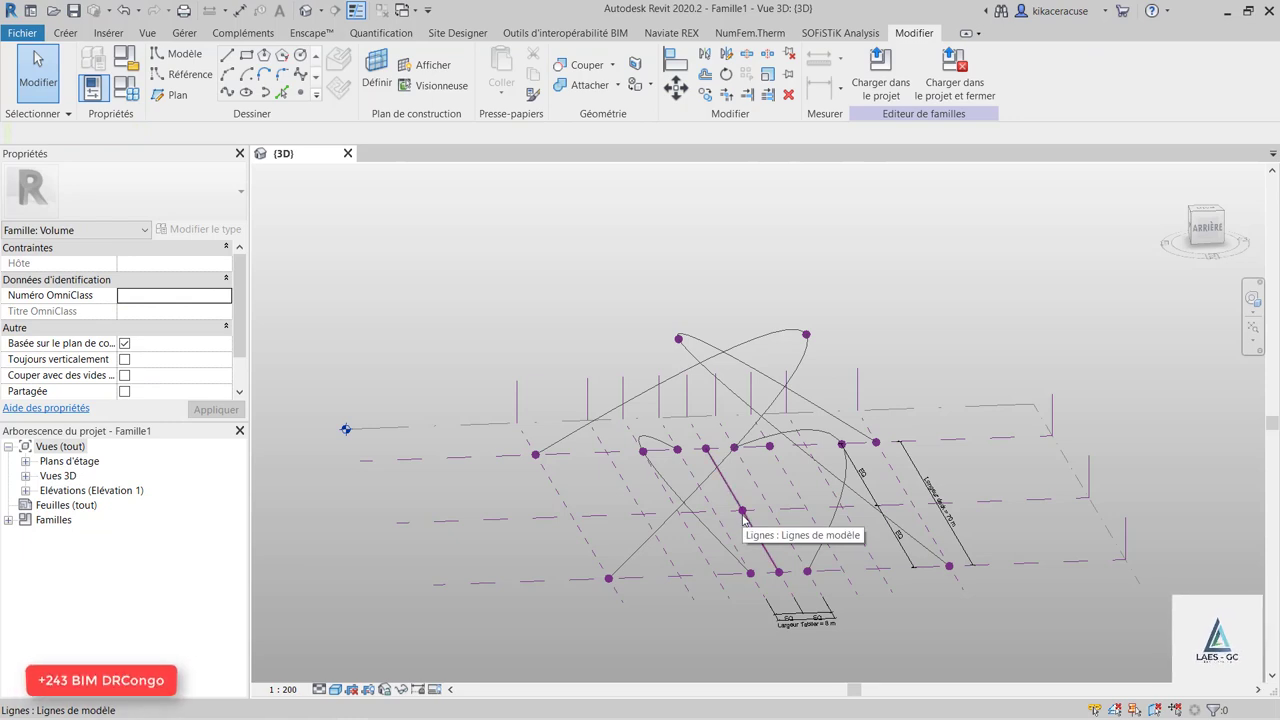
left_click(742, 510)
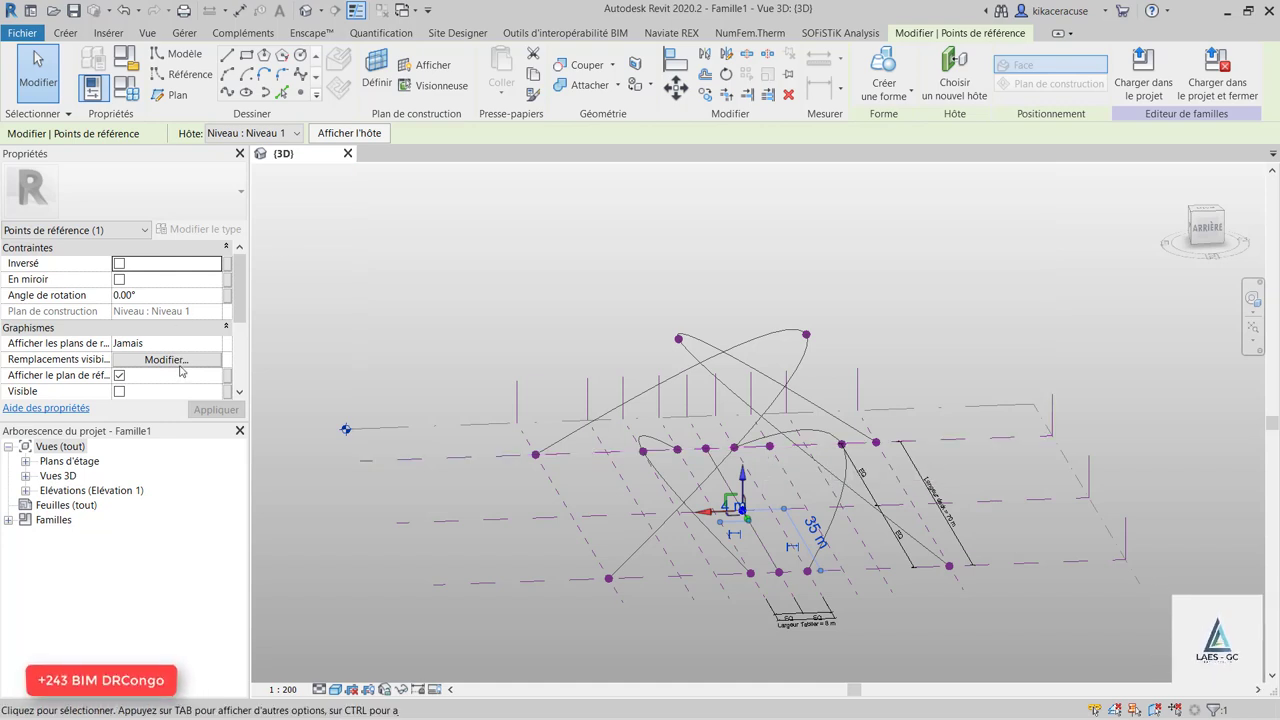
Set the middle deck reference point's Décaler offset to 23 m and apply it.
scroll(171, 327, "down", 3)
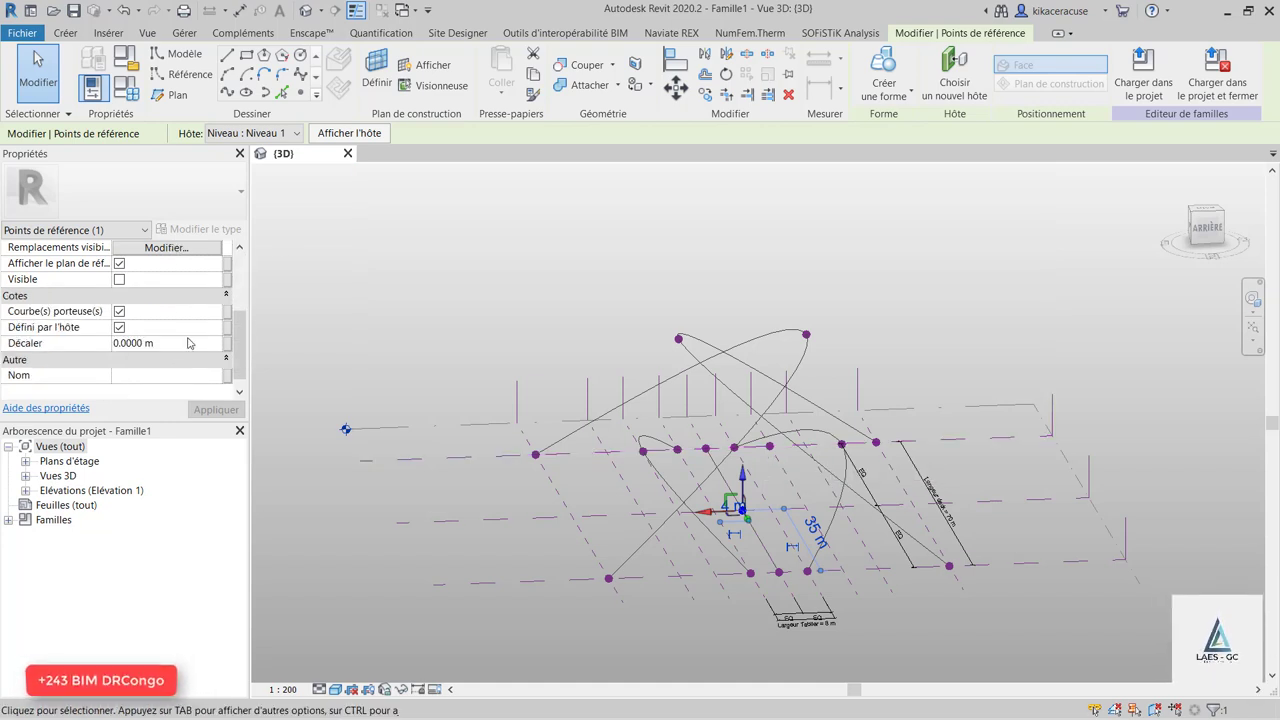
left_click(210, 343)
type("23")
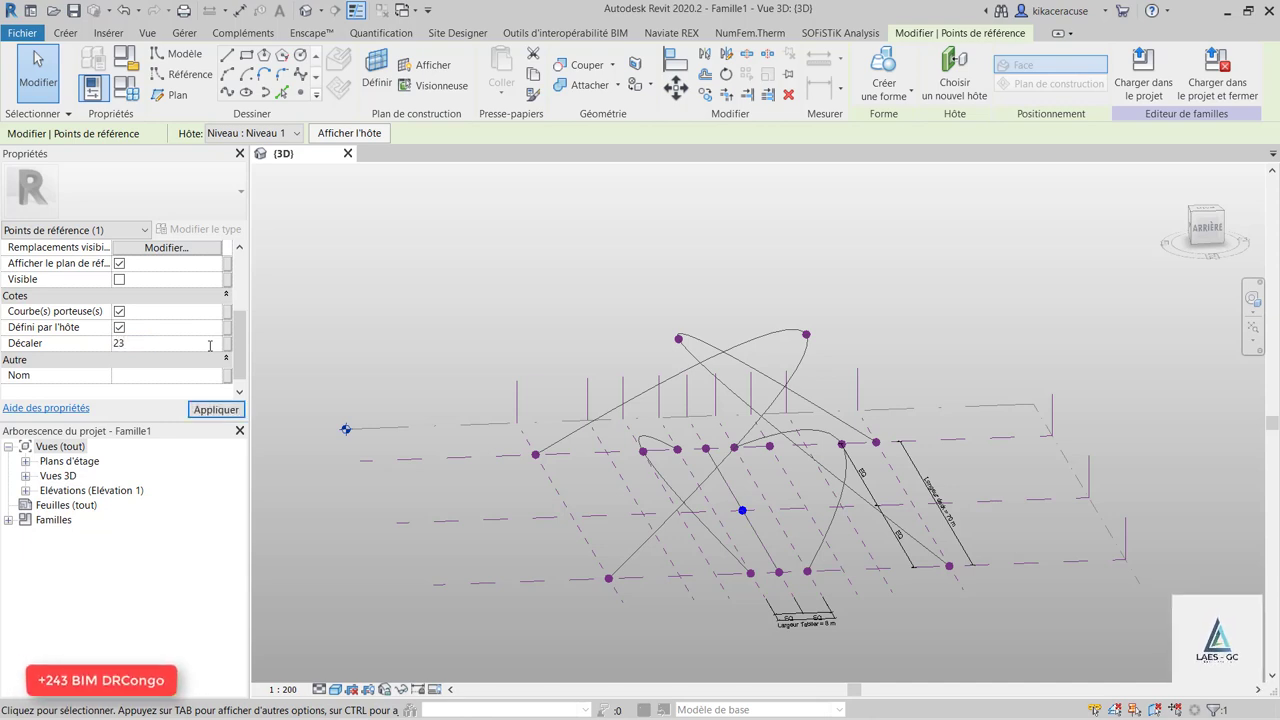
left_click(216, 410)
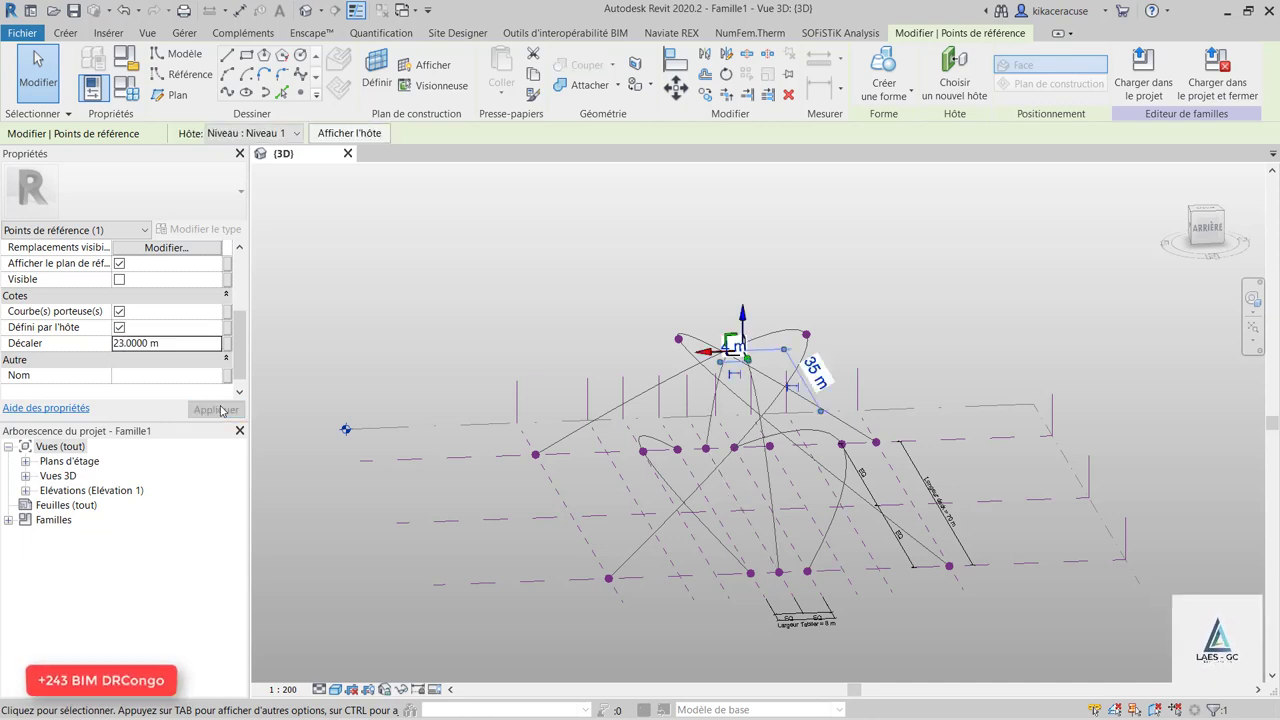
key("Escape")
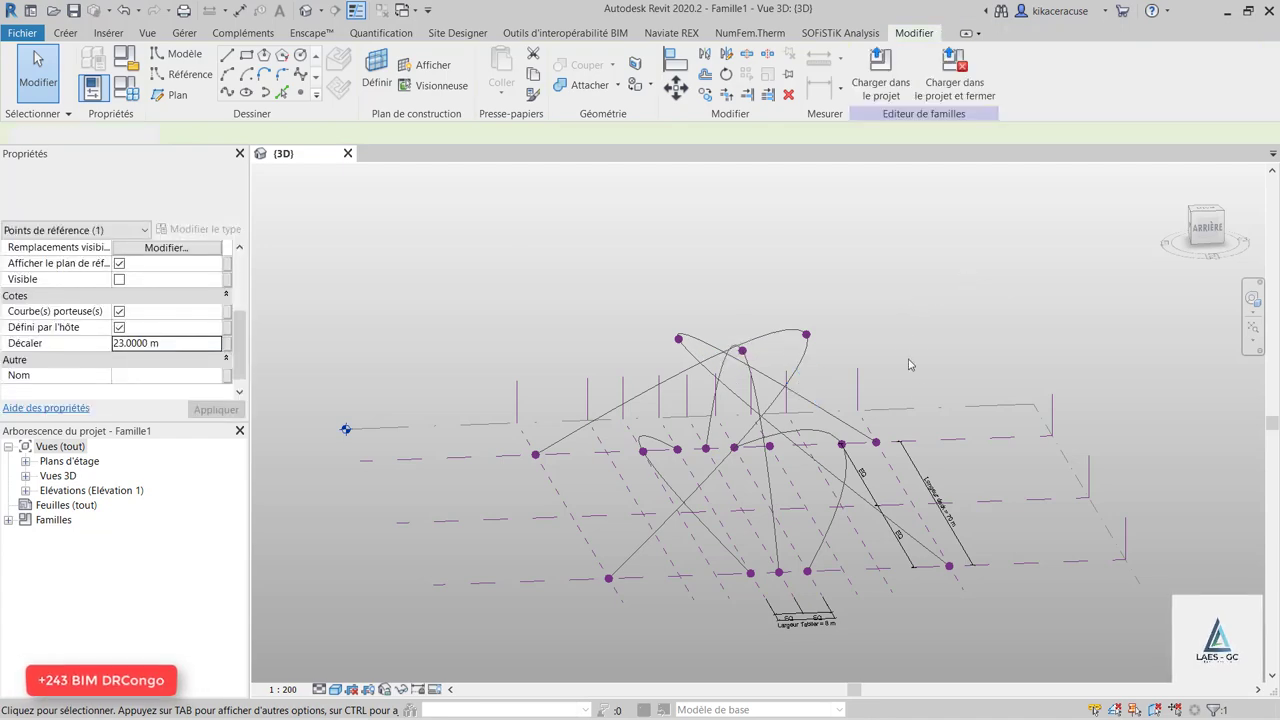
Orbit the 3D view to inspect the arch curves and activate the Point de référence tool.
mouse_move(976, 277)
middle_mouse_down("shift")
mouse_move(858, 380)
mouse_move(962, 409)
mouse_move(946, 424)
mouse_move(958, 440)
mouse_move(810, 485)
mouse_move(909, 411)
mouse_move(957, 393)
mouse_move(966, 403)
middle_mouse_up("shift")
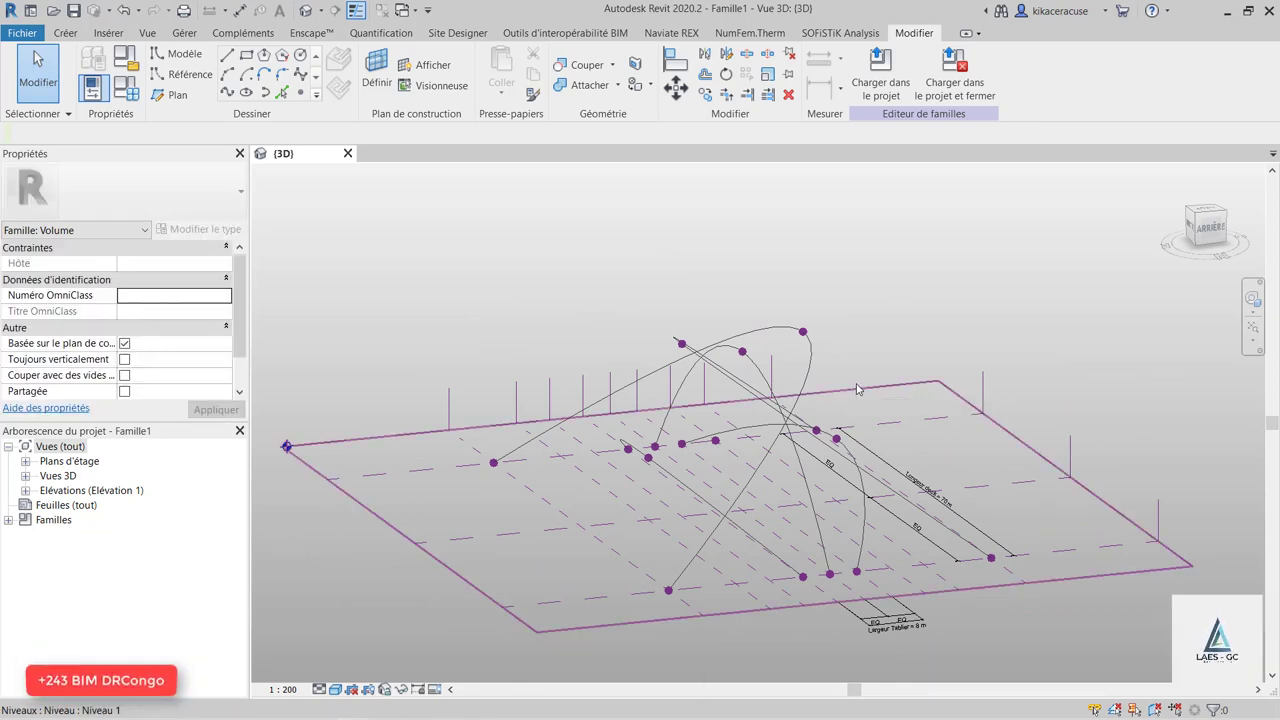
middle_click_drag(857, 389, 784, 404, "shift")
key("Tab")
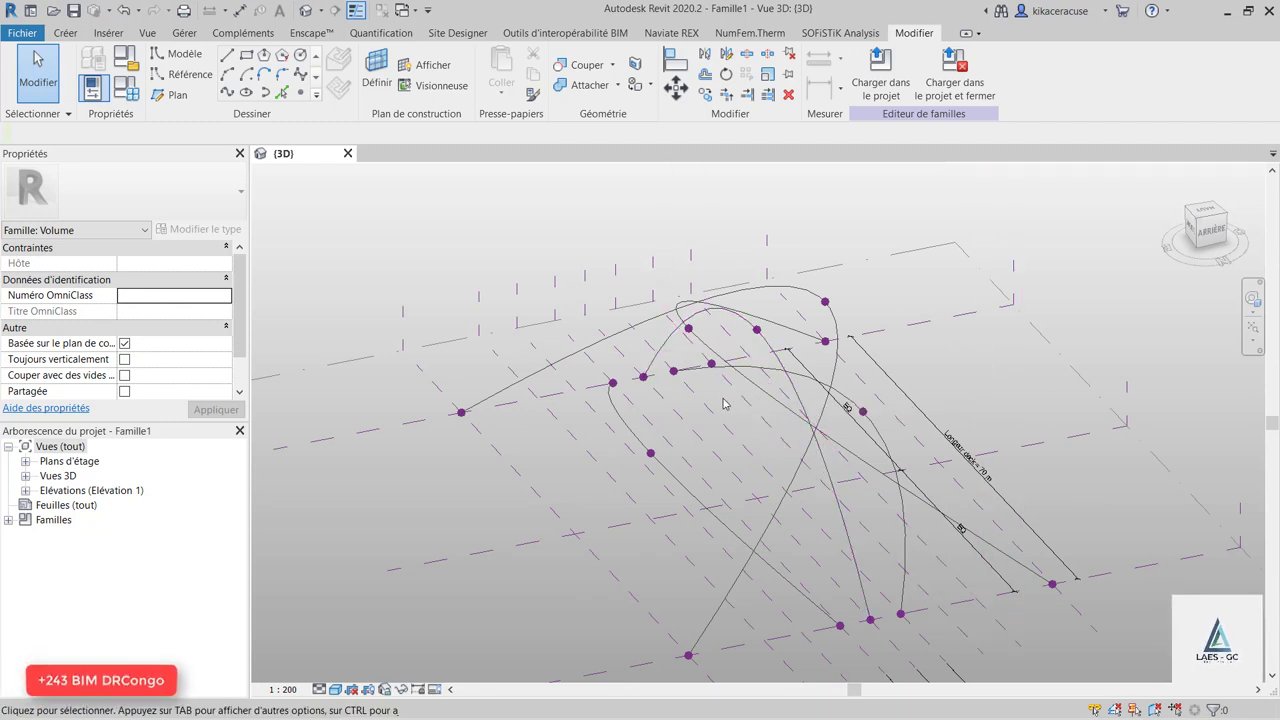
middle_click_drag(788, 395, 726, 403, "shift")
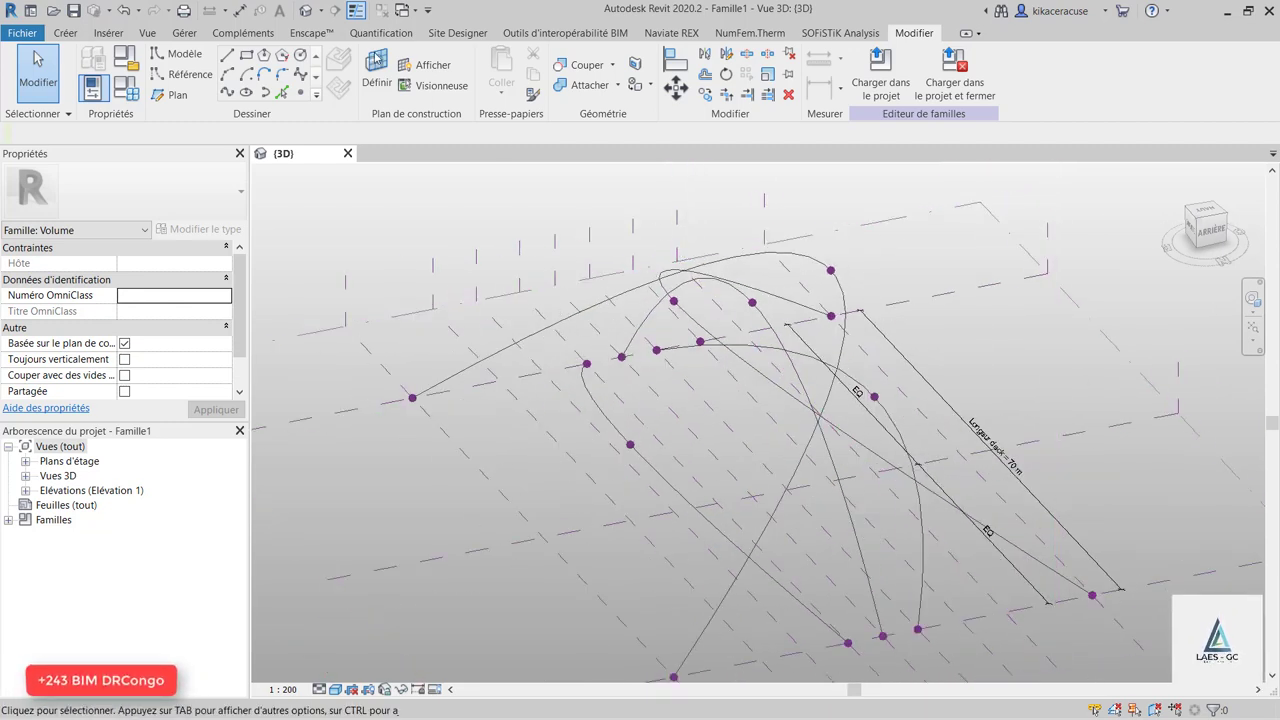
left_click(303, 95)
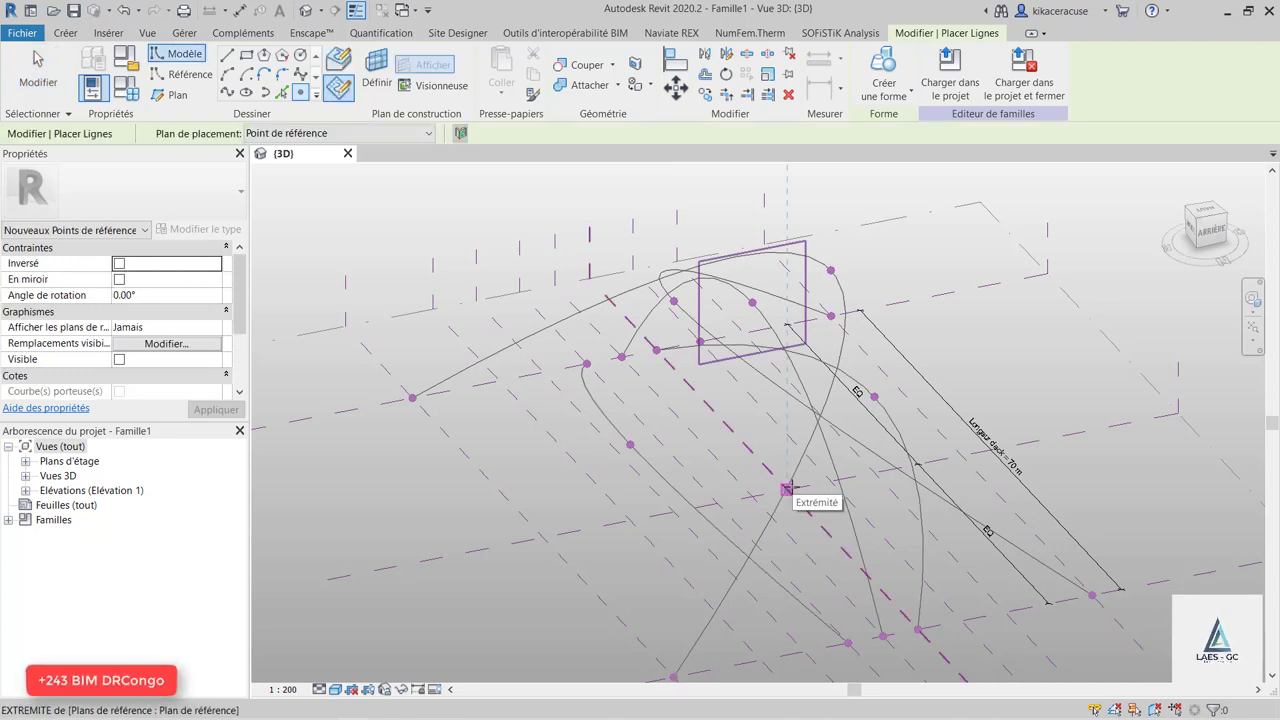
Place reference points on the deck, including one at the lower centreline intersection in Niveau 1.
left_click(752, 495)
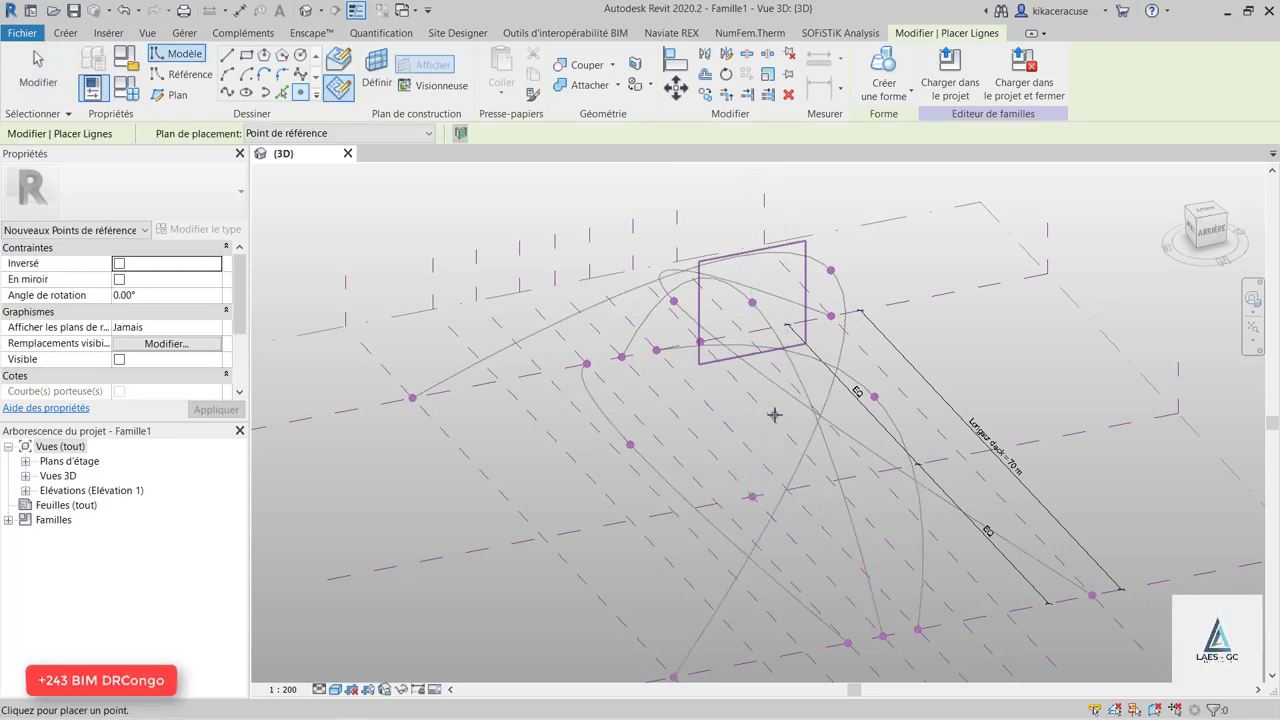
key("Escape")
key("Escape")
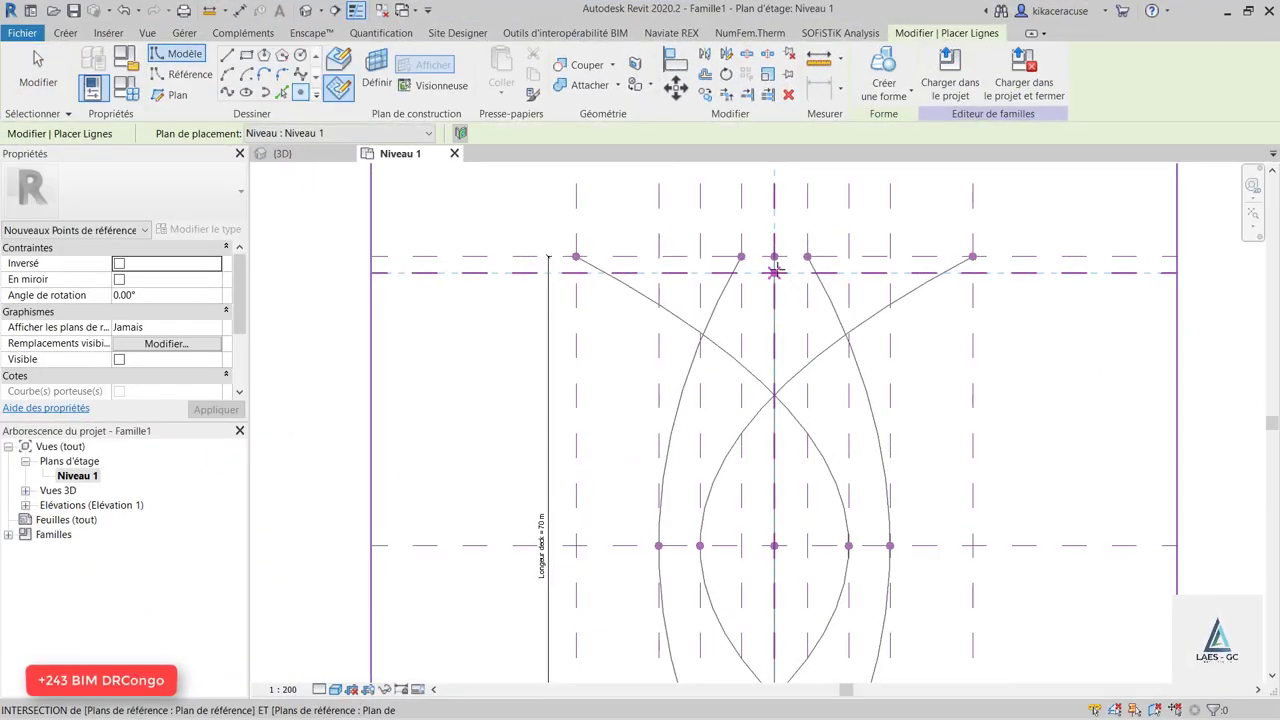
scroll(776, 205, "down", 2)
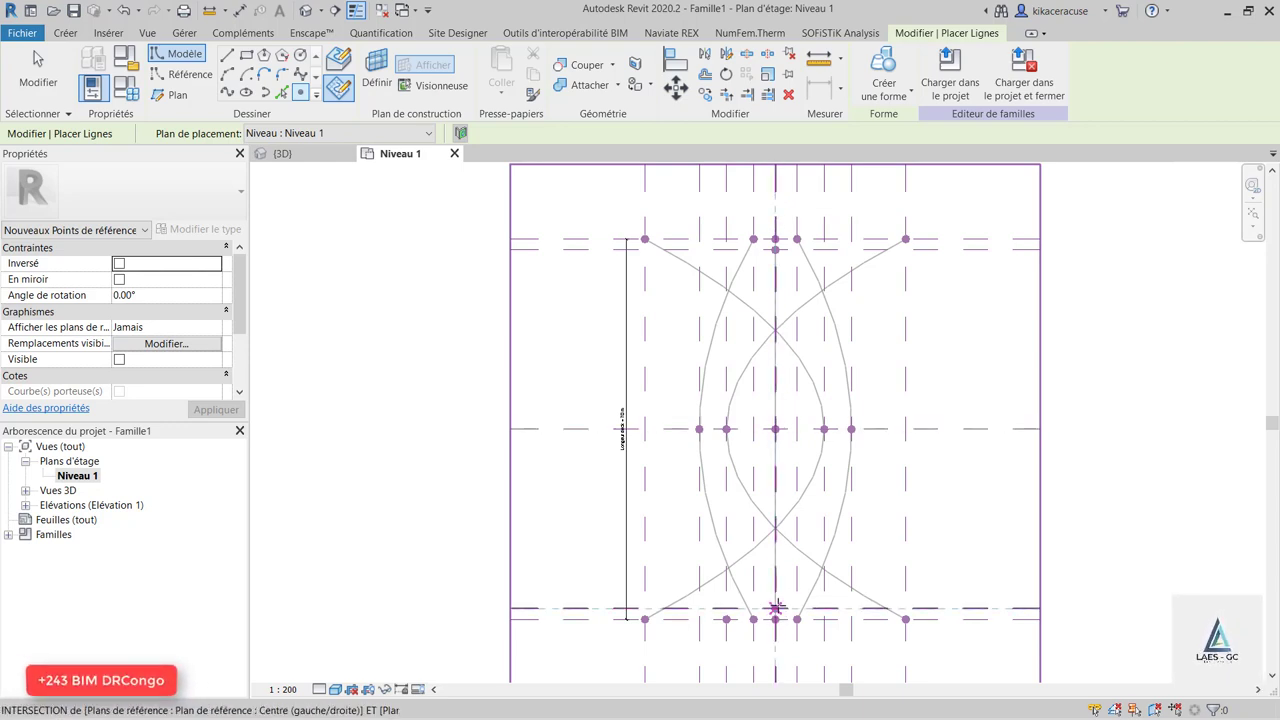
left_click(776, 607)
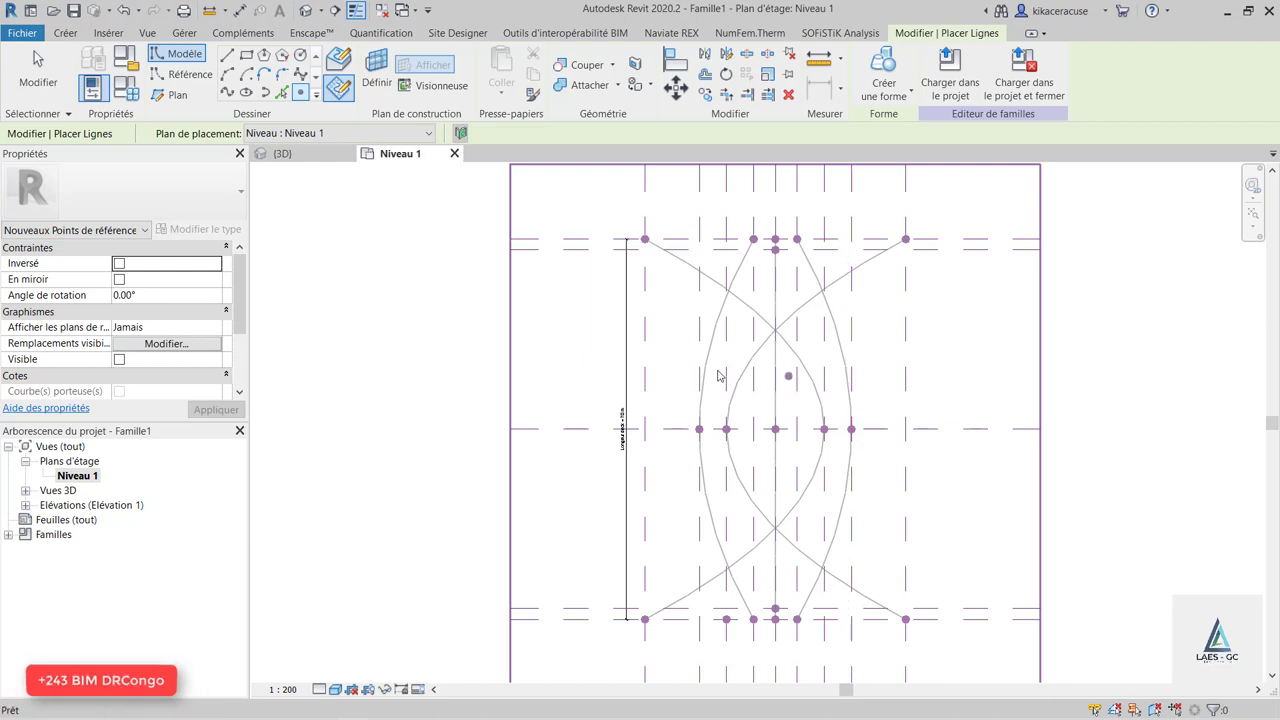
key("Escape")
key("Escape")
scroll(700, 443, "down", 2)
scroll(714, 466, "down", 1)
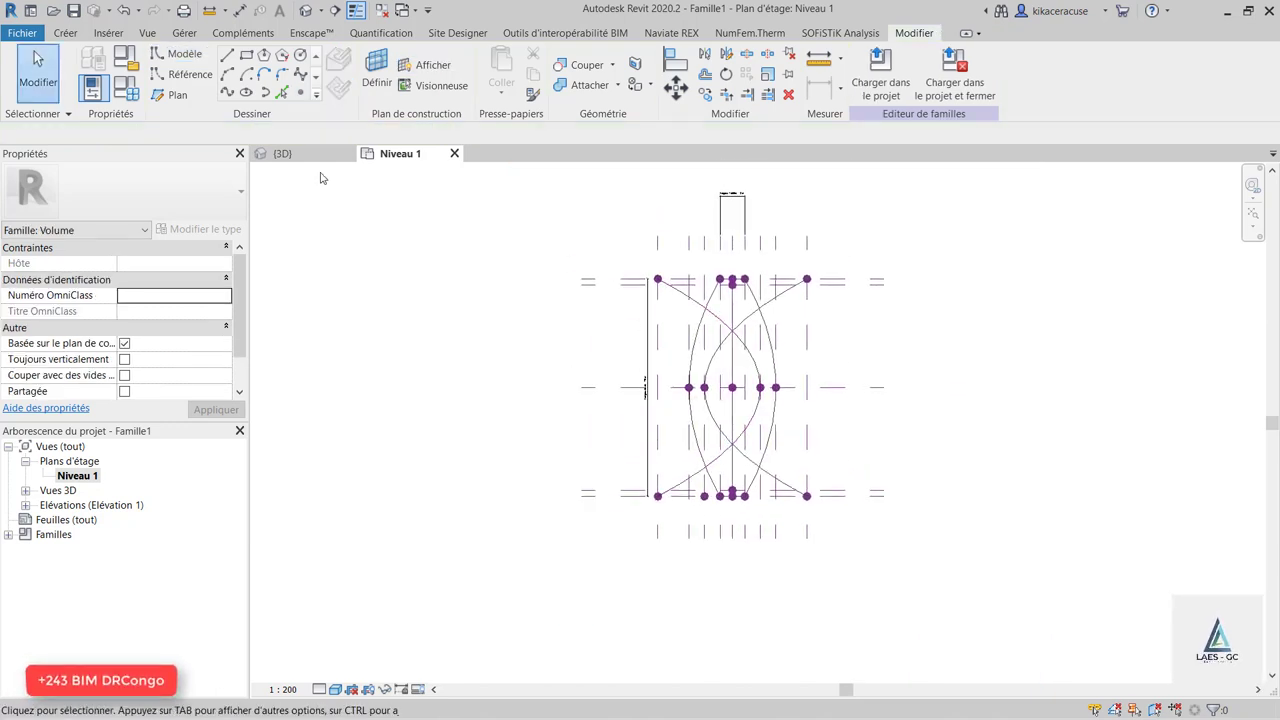
Back in the 3D view, select the three reference points along the deck centreline.
left_click(283, 153)
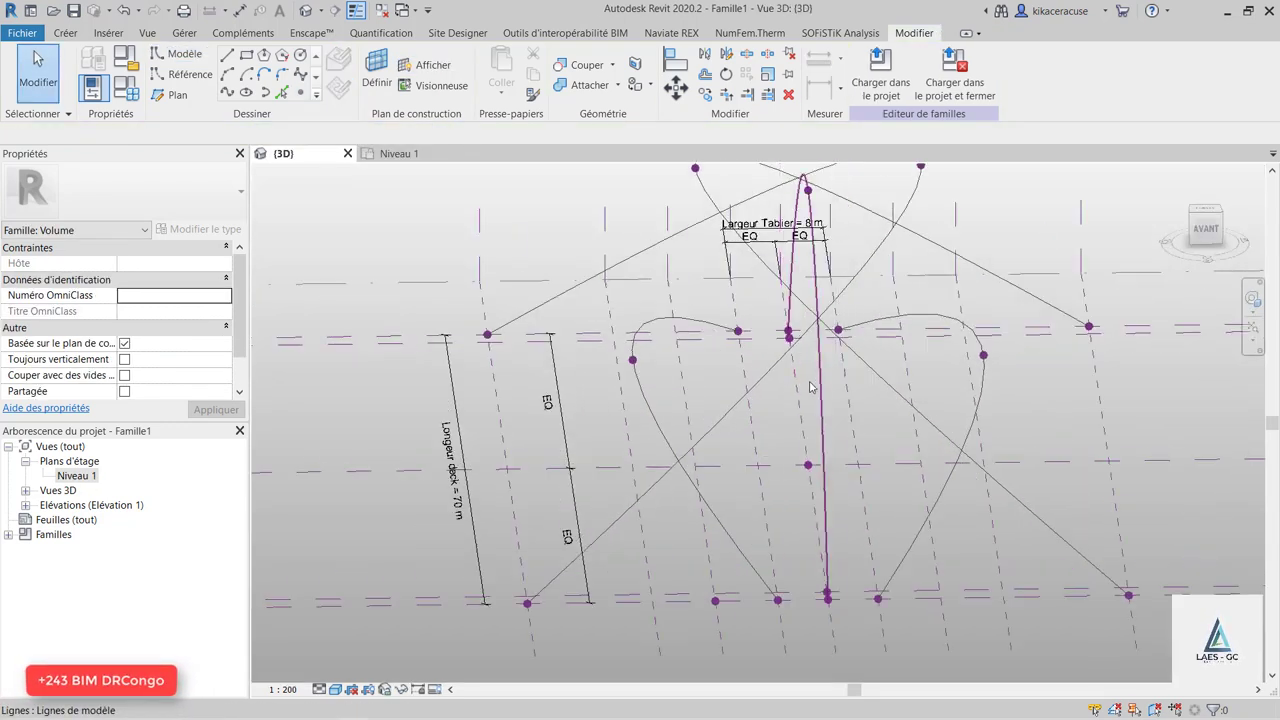
left_click(788, 335)
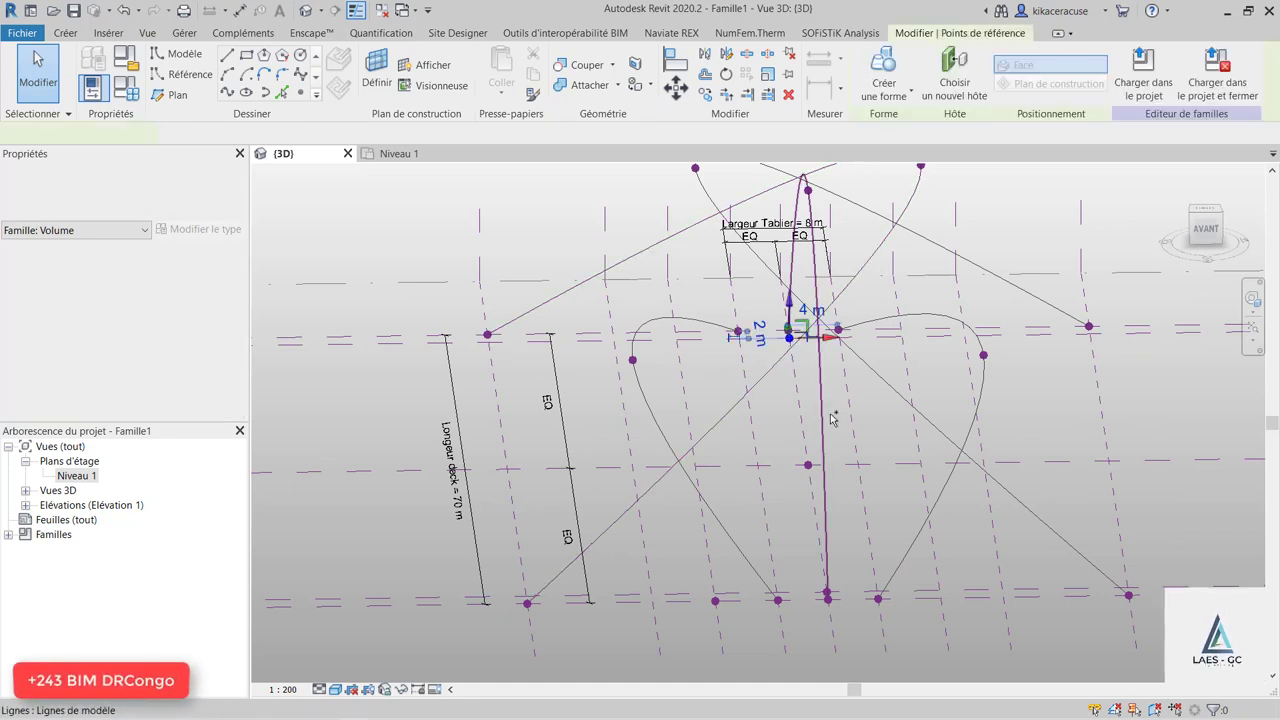
left_click(827, 598, "ctrl")
scroll(825, 608, "up", 8)
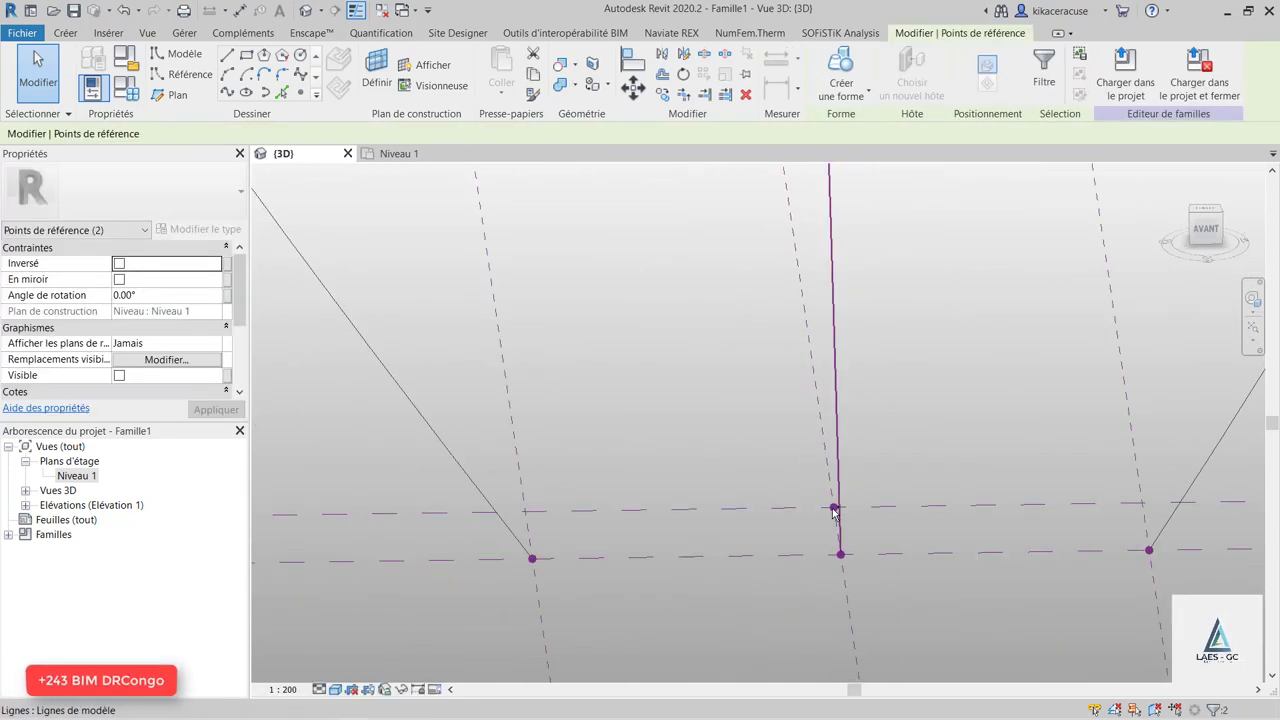
mouse_move(714, 480)
middle_mouse_down("shift")
mouse_move(780, 540)
mouse_move(766, 546)
middle_mouse_up("shift")
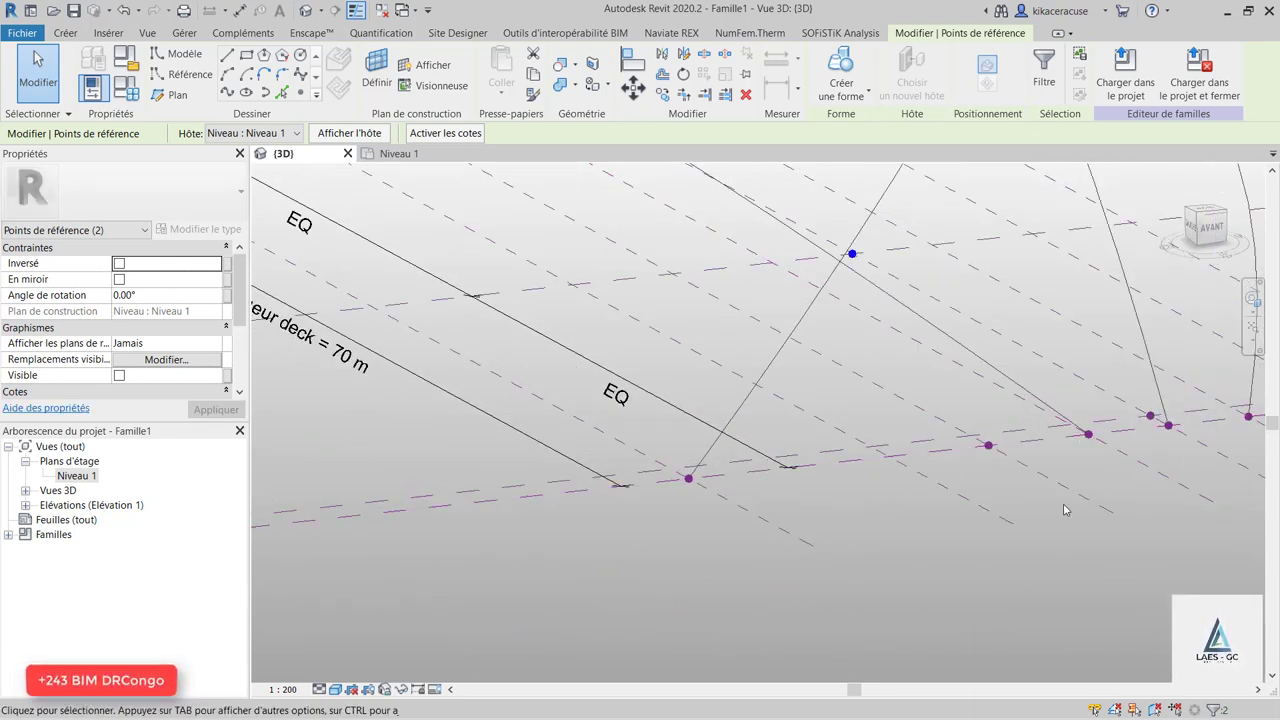
left_click(1152, 418, "ctrl")
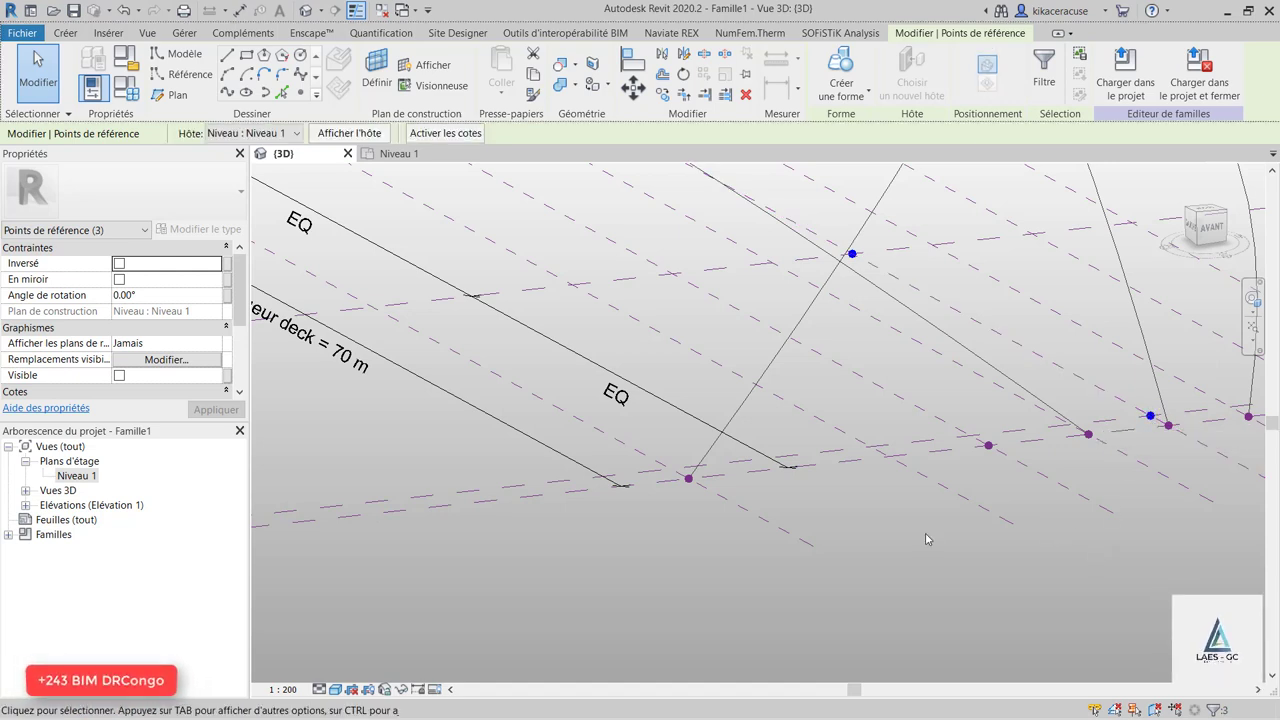
key("z")
key("f")
Draw a spline through the three points, creating a 66 m line along the deck axis.
left_click(227, 93)
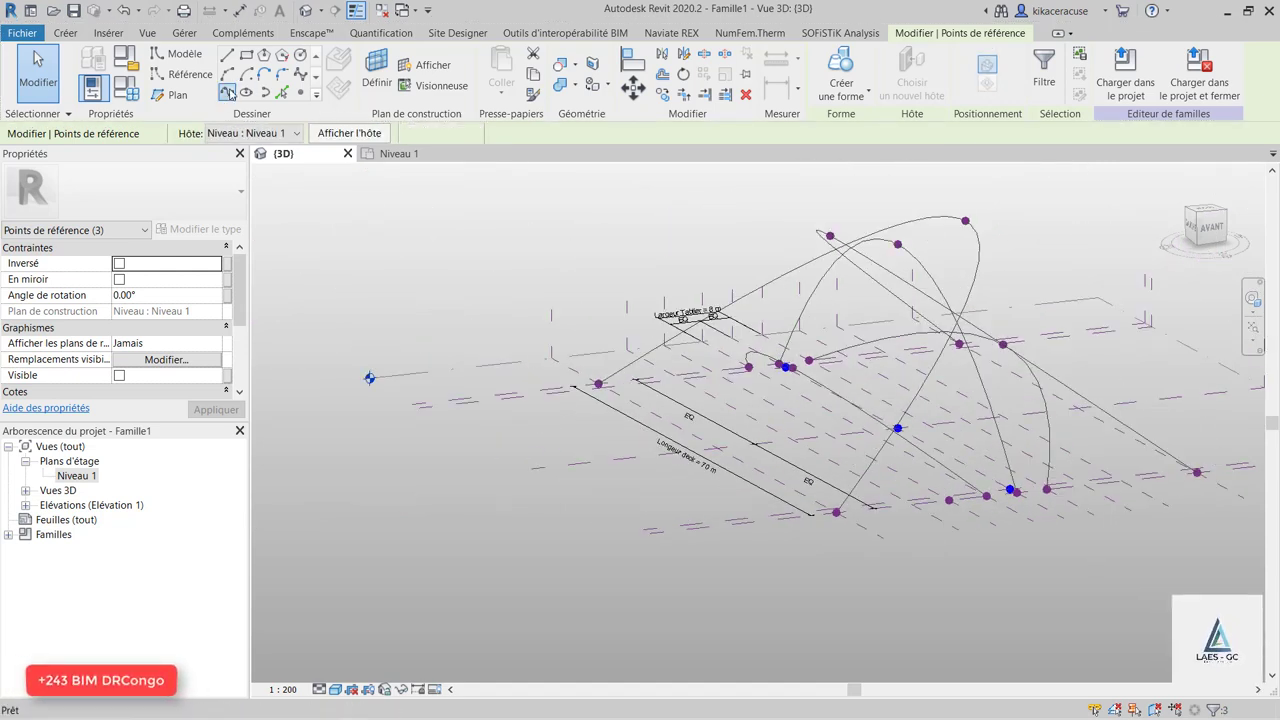
scroll(924, 418, "up", 4)
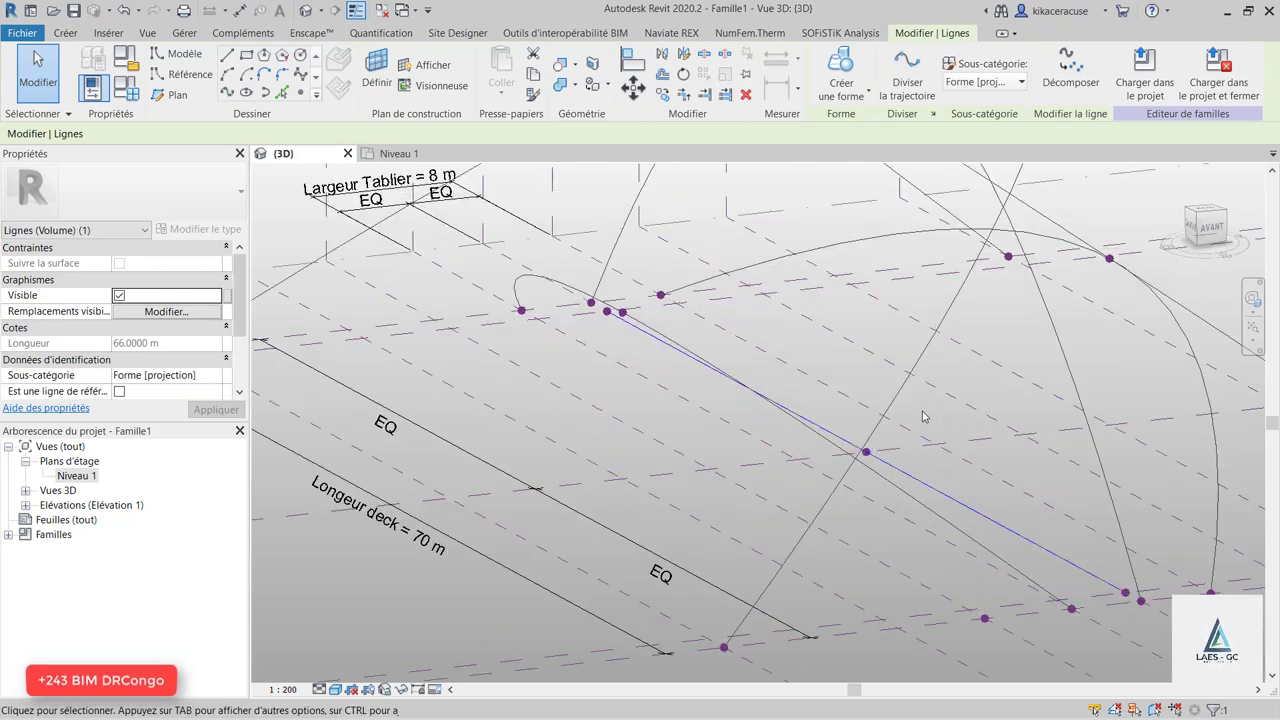
key("Escape")
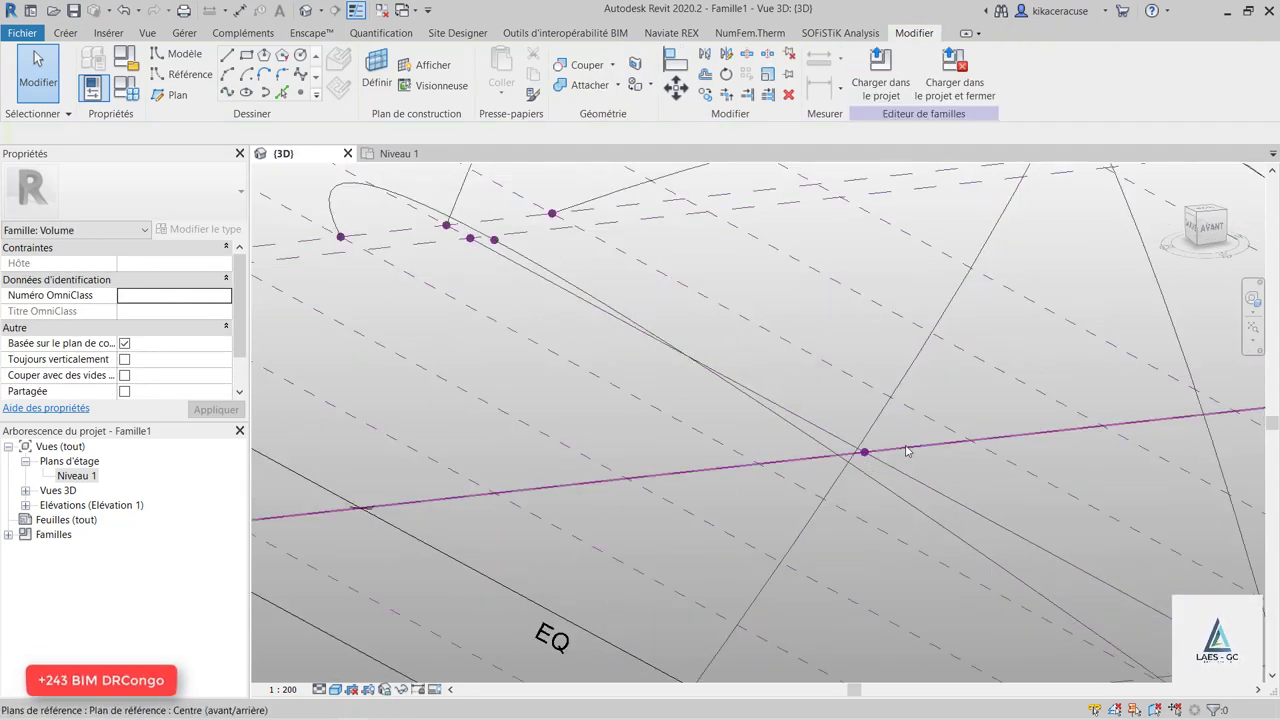
scroll(869, 457, "down", 3)
middle_click_drag(869, 457, 811, 443, "shift")
scroll(811, 443, "up", 3)
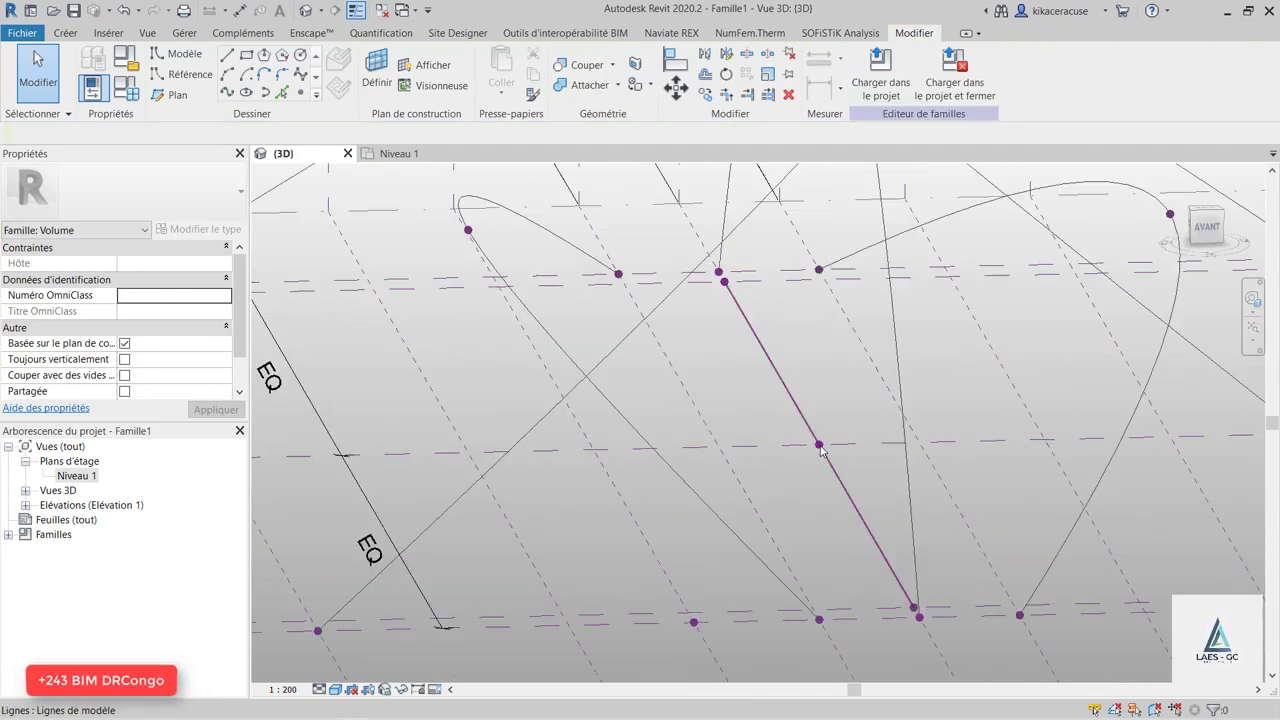
Link the midpoint reference point's offset to Hauteur Tablier, raising it to 9 m.
left_click(819, 444)
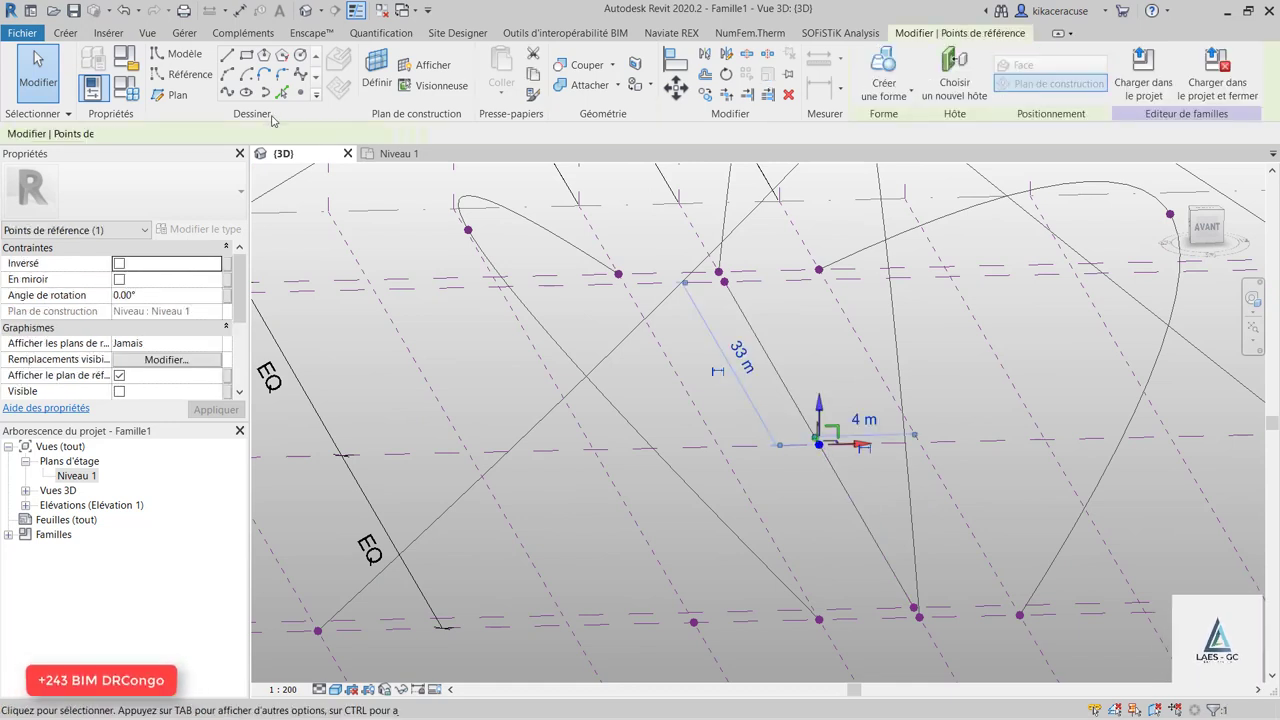
scroll(210, 346, "down", 3)
left_click(228, 328)
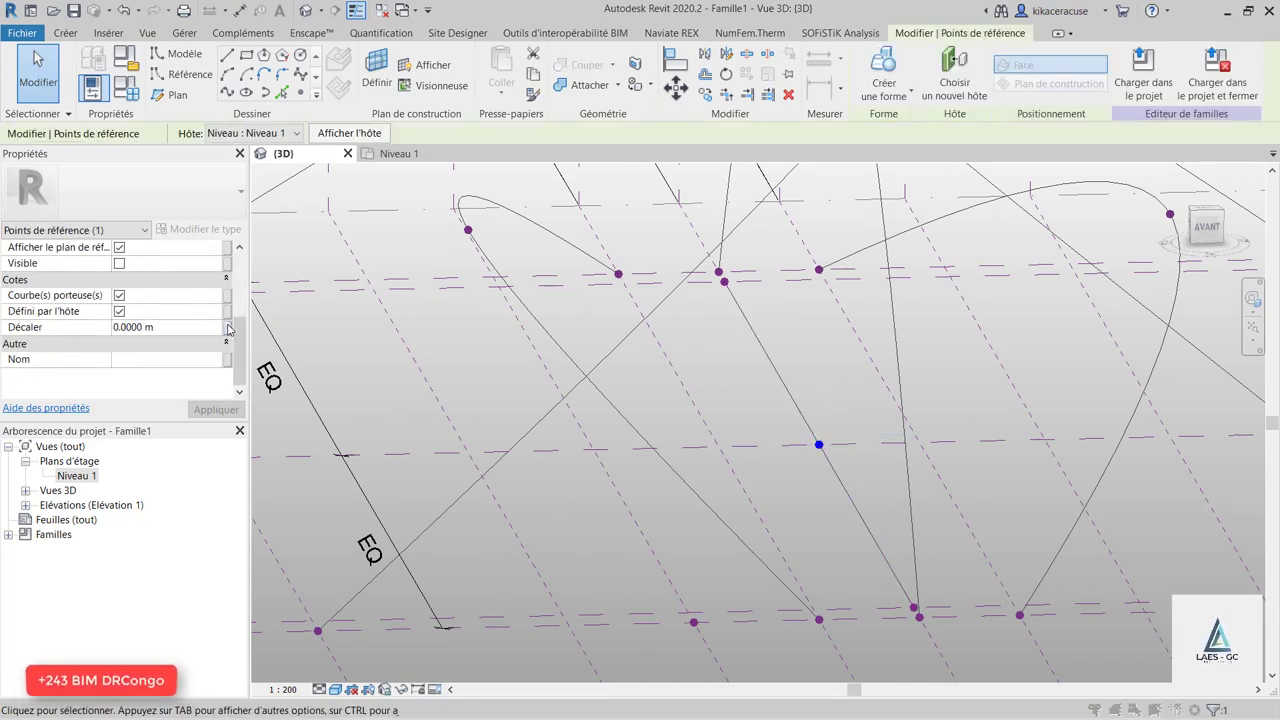
left_click(415, 381)
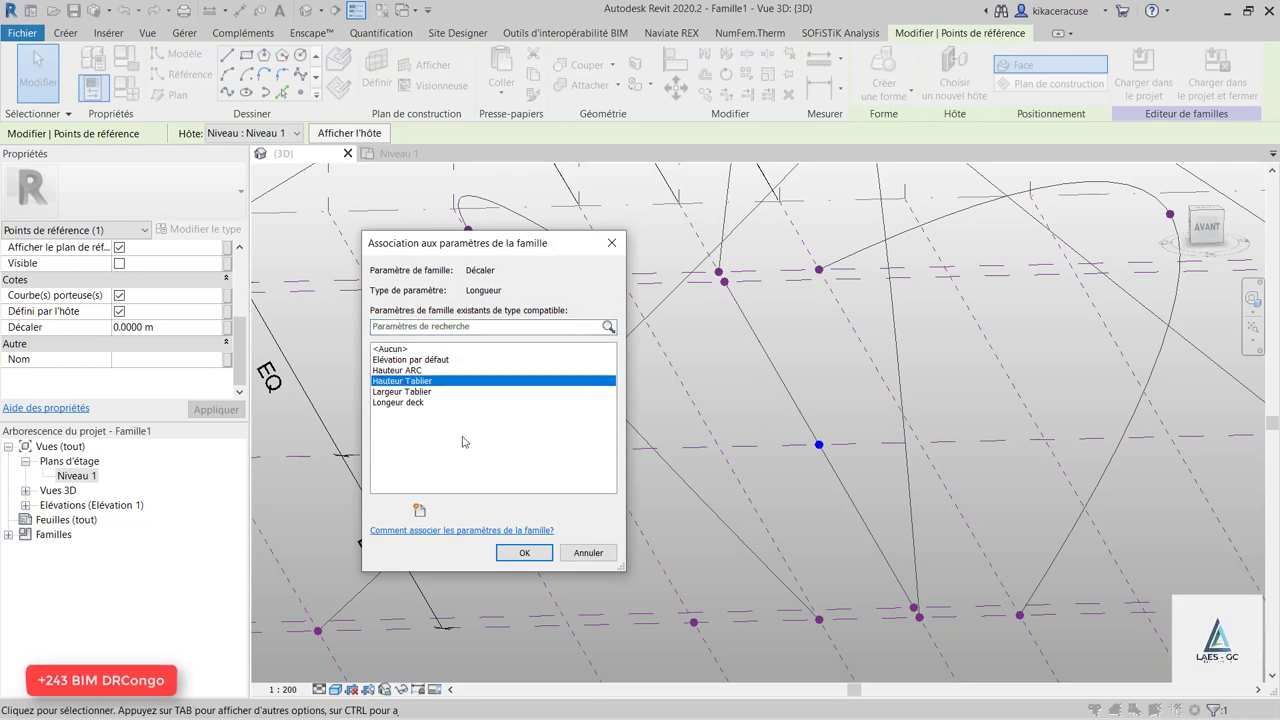
left_click(521, 553)
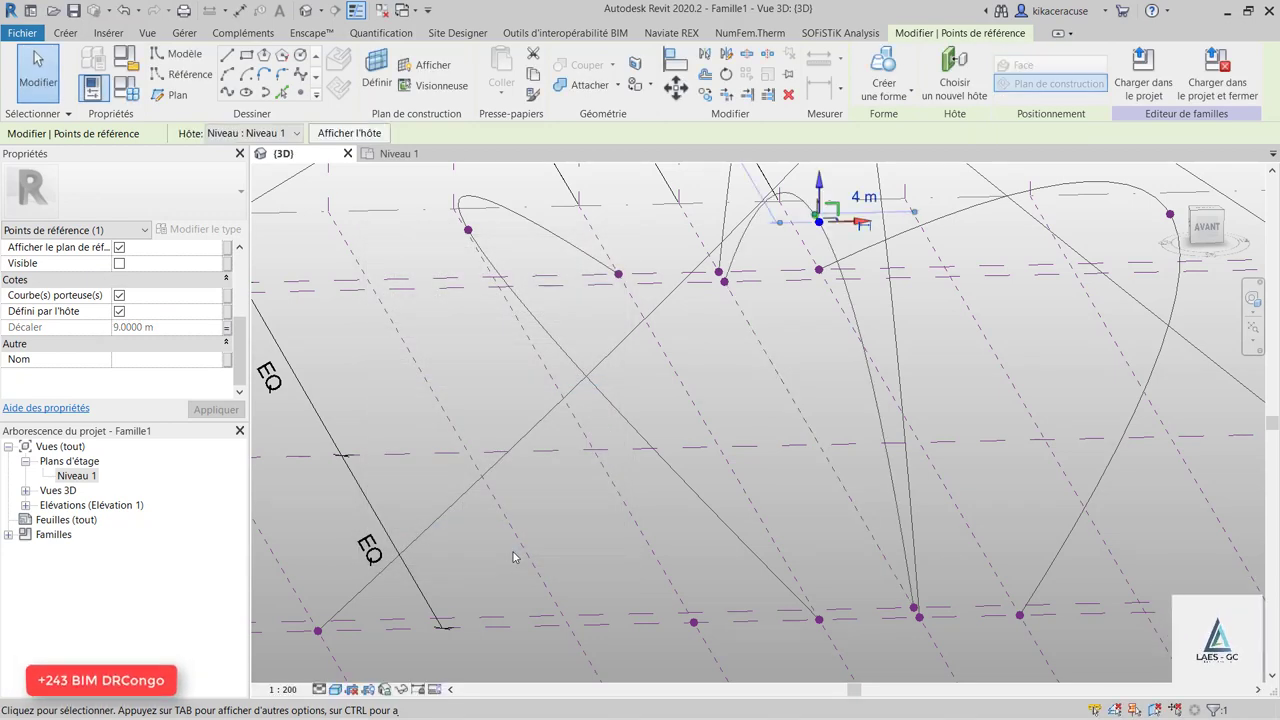
scroll(772, 410, "down", 5)
key("Escape")
mouse_move(772, 410)
middle_mouse_down("shift")
mouse_move(881, 403)
mouse_move(831, 397)
mouse_move(865, 297)
middle_mouse_up("shift")
Flag the first arch curve and the long diagonal line as reference lines.
scroll(881, 403, "up", 5)
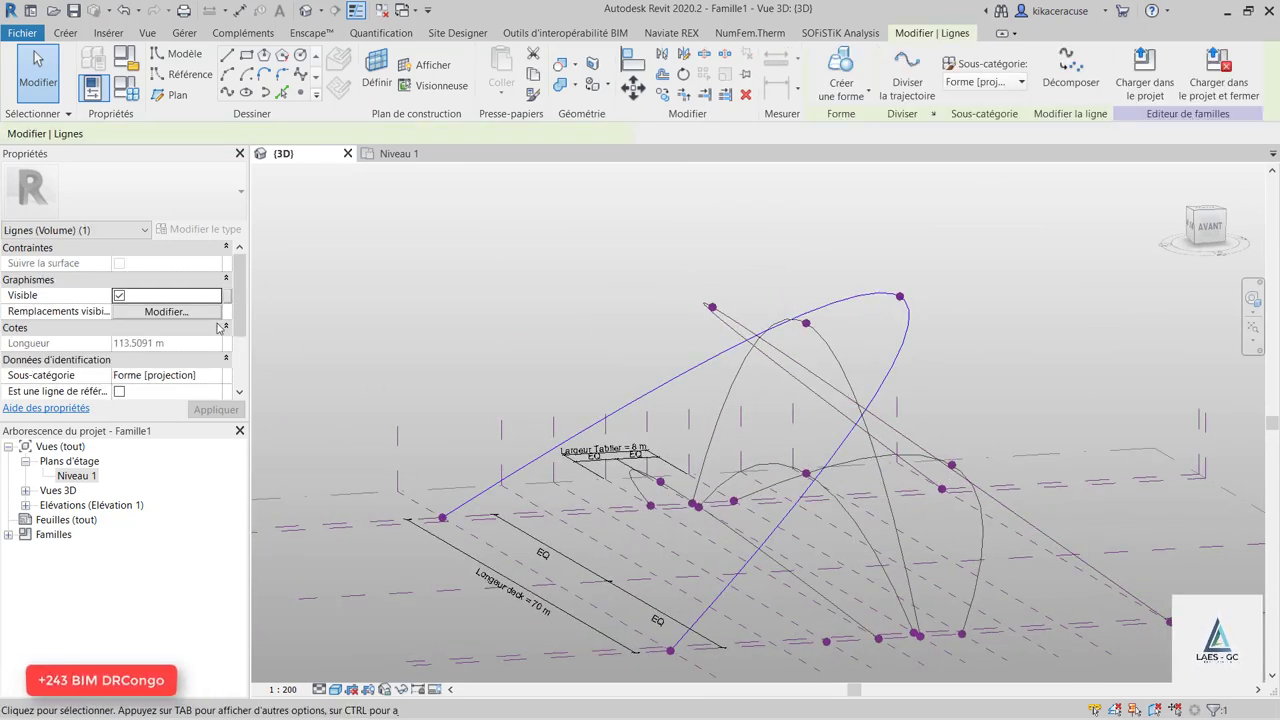
scroll(210, 343, "down", 2)
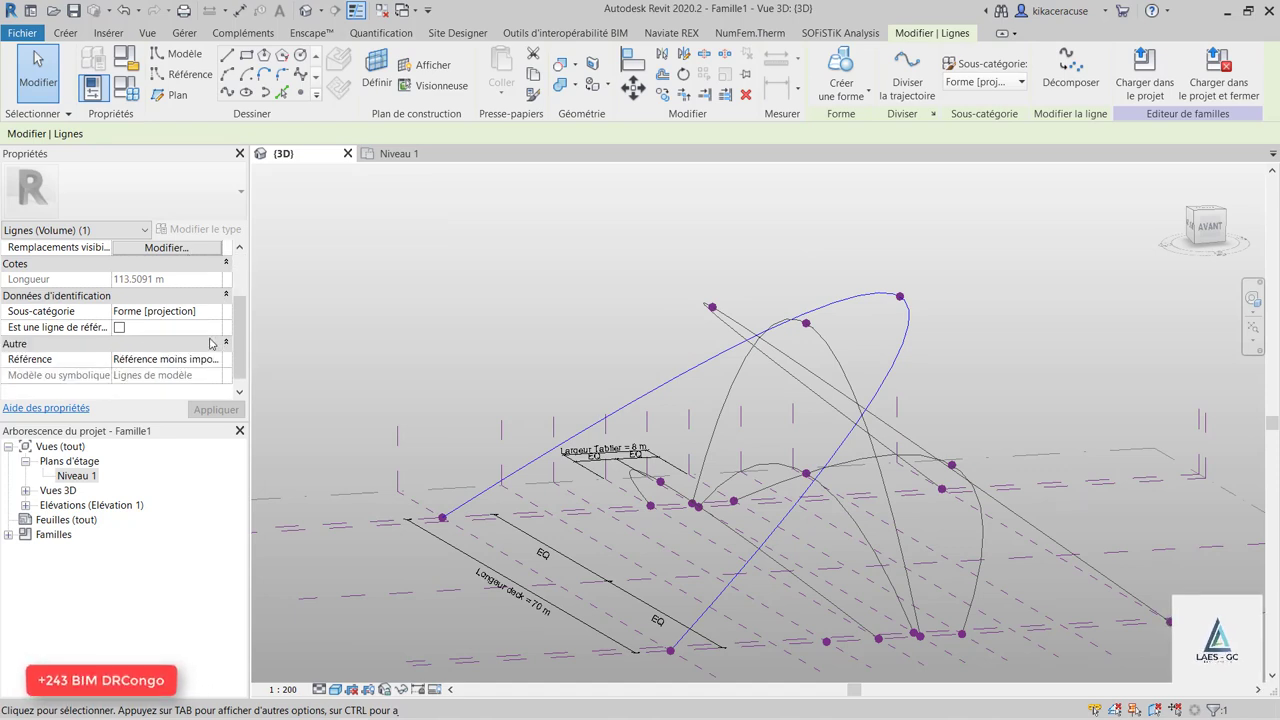
left_click(117, 329)
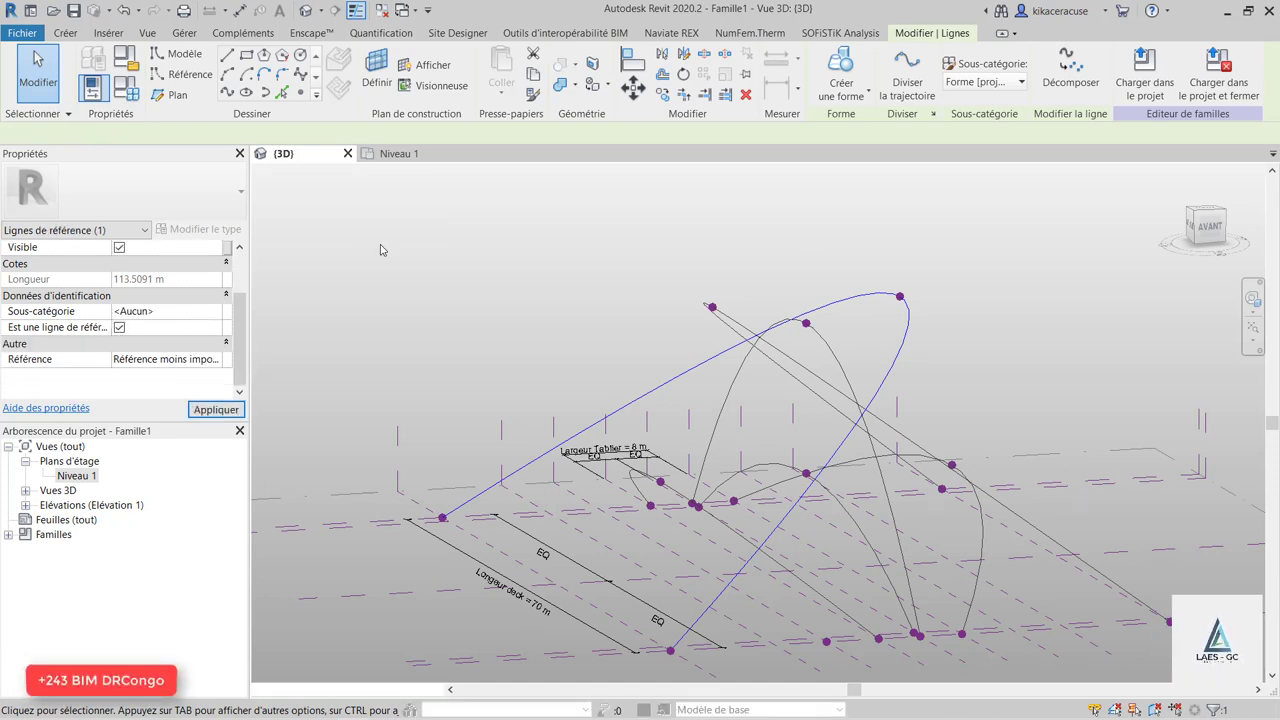
key("Escape")
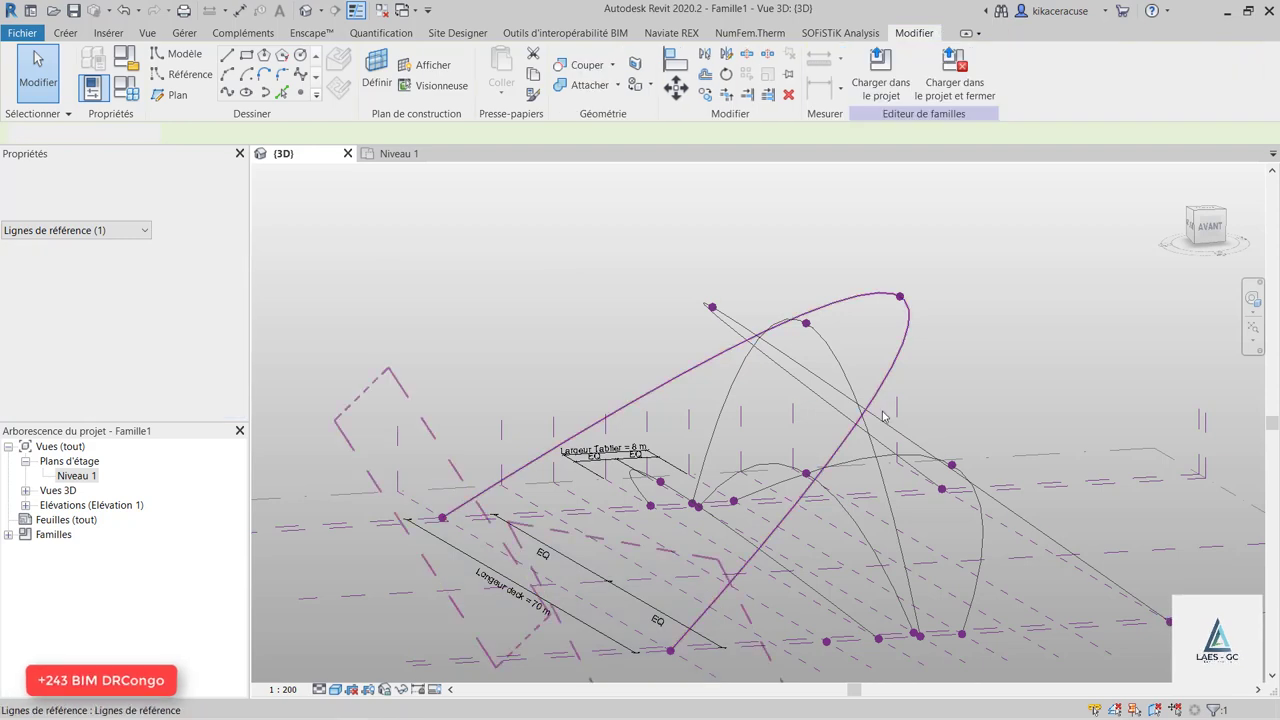
left_click(815, 393)
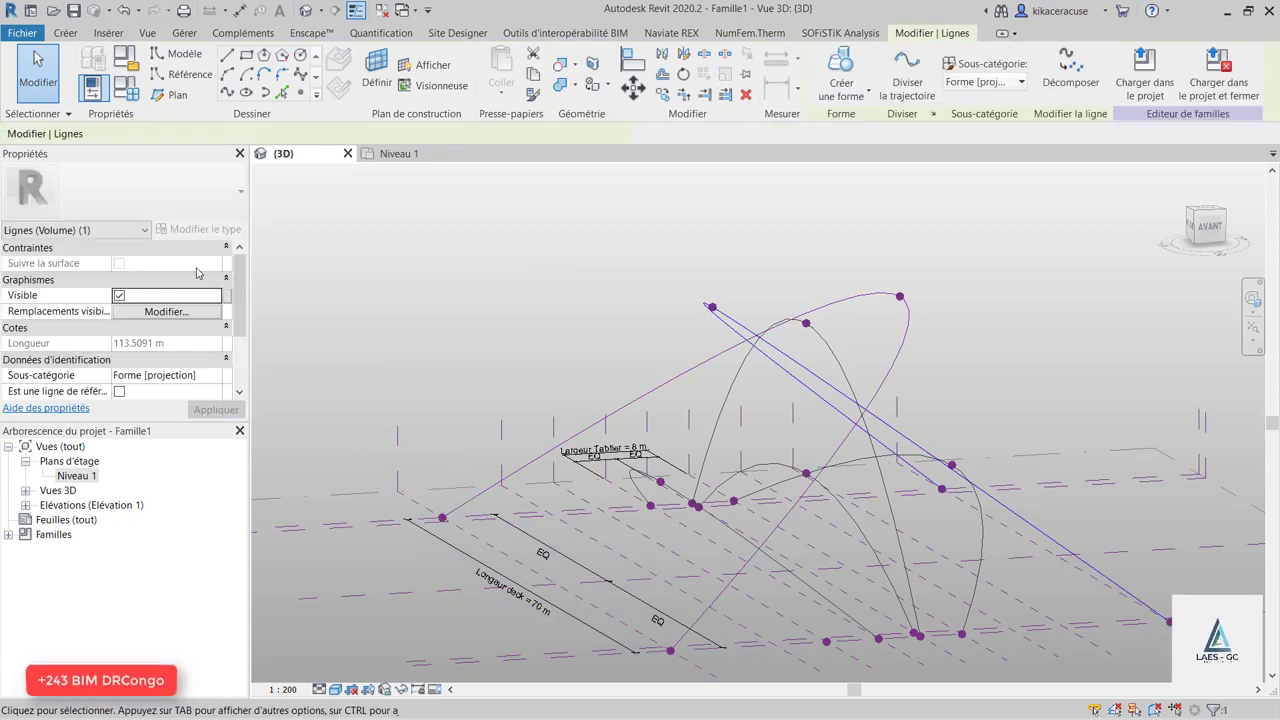
scroll(123, 342, "down", 2)
left_click(120, 329)
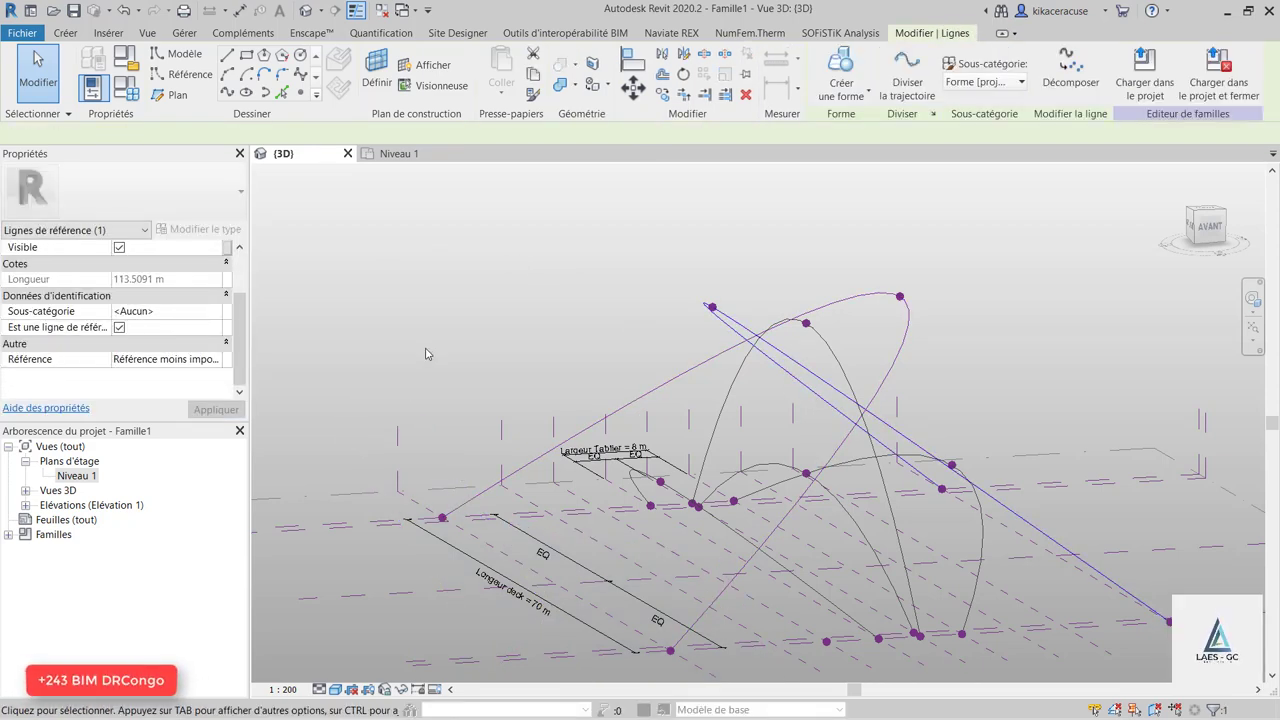
key("Escape")
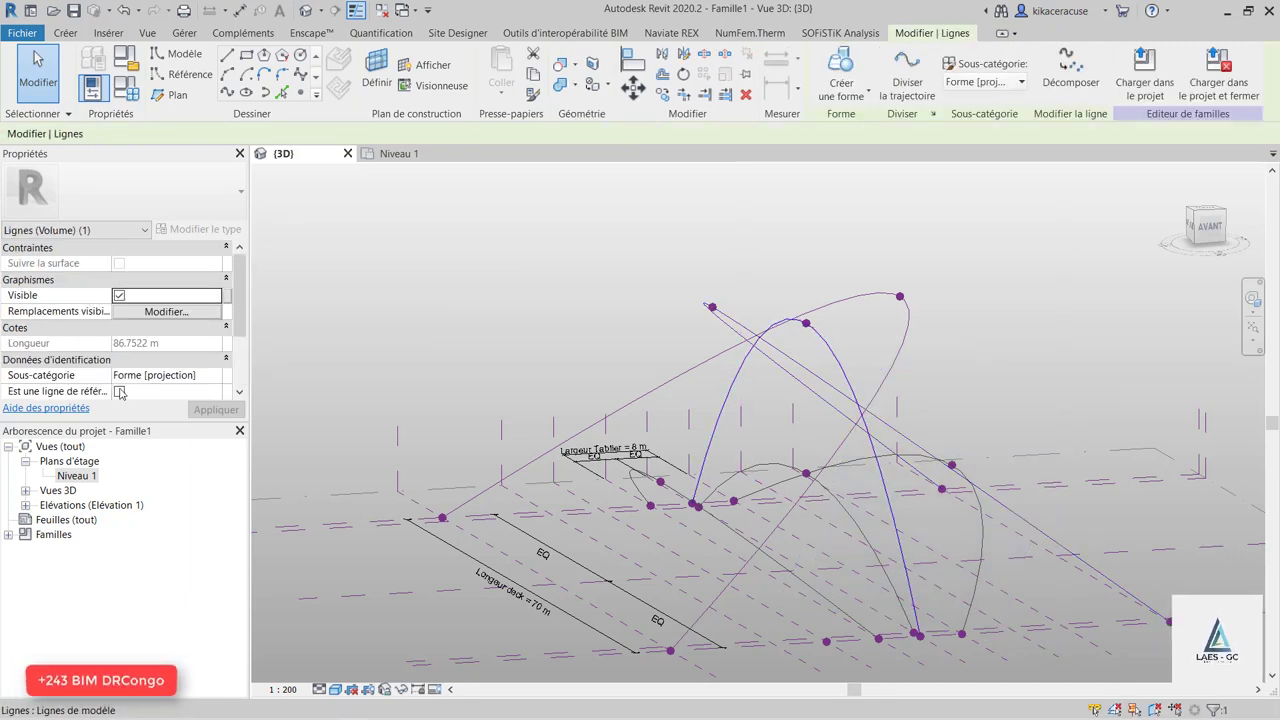
Make the next arch and the low arch near the deck reference lines.
left_click(119, 391)
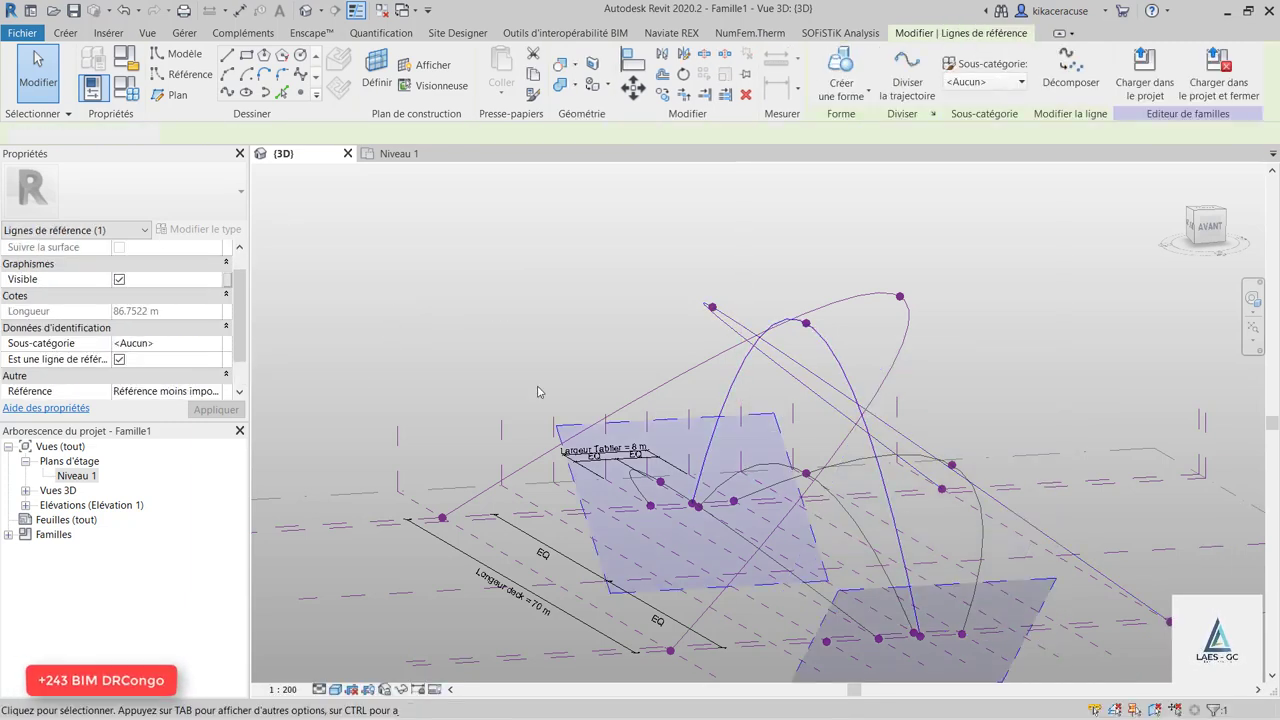
key("Escape")
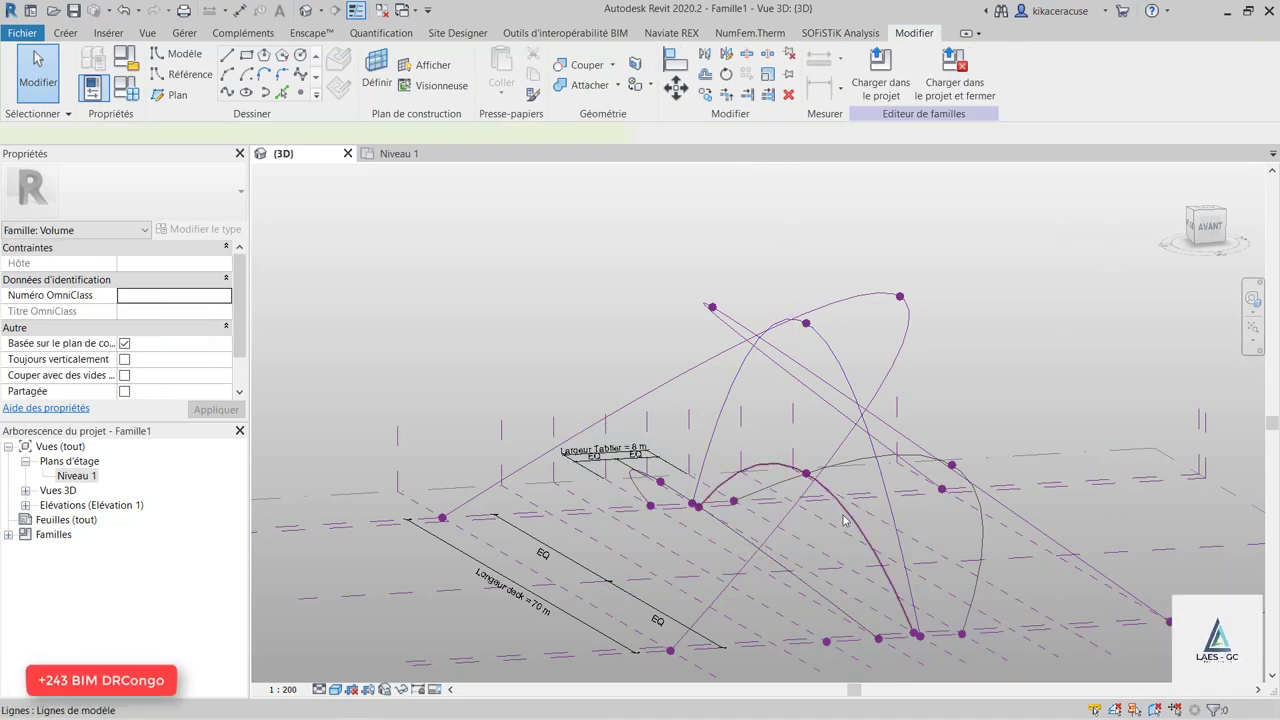
left_click(843, 519)
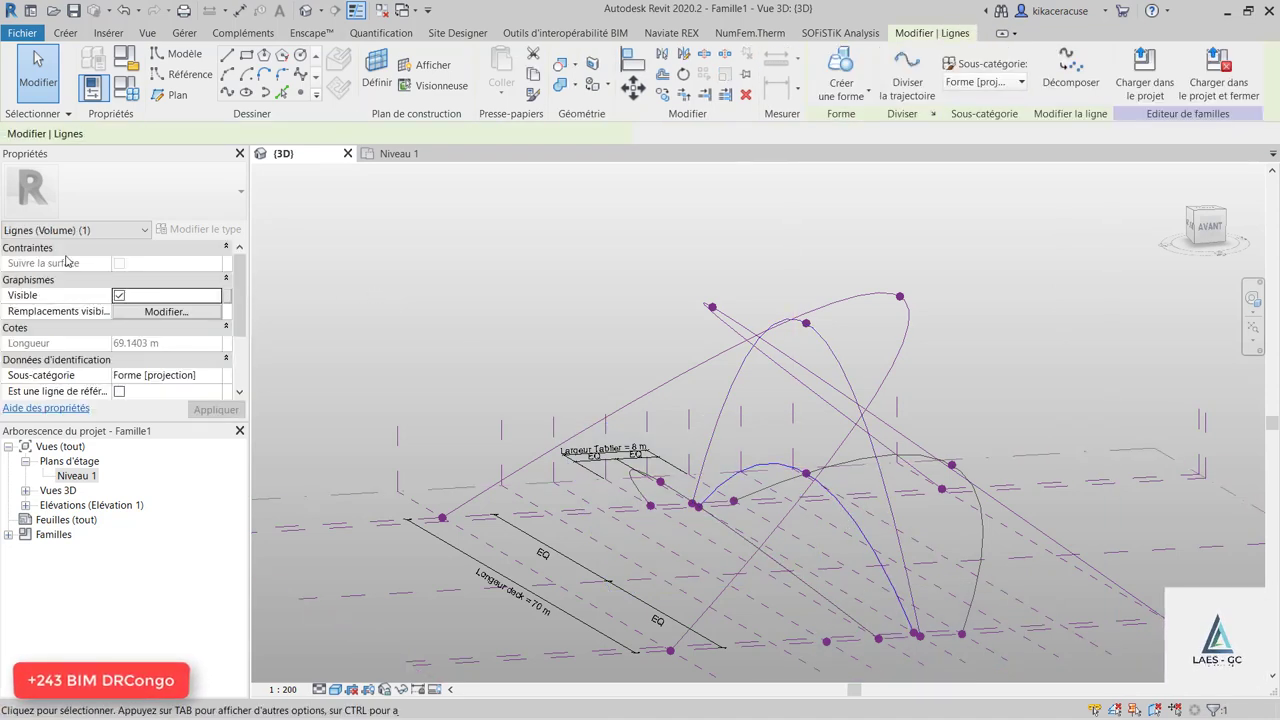
left_click(119, 391)
scroll(384, 292, "down", 1)
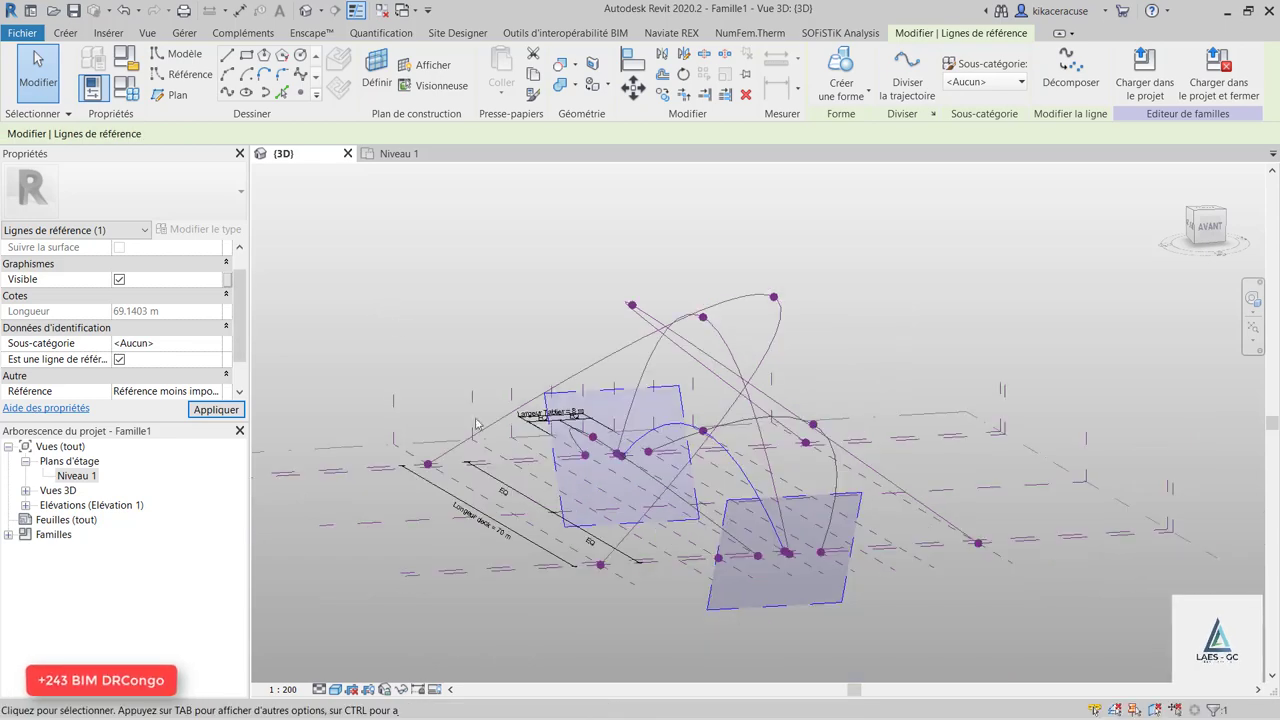
mouse_move(614, 577)
middle_mouse_down("shift")
mouse_move(740, 606)
mouse_move(670, 567)
middle_mouse_up("shift")
key("Escape")
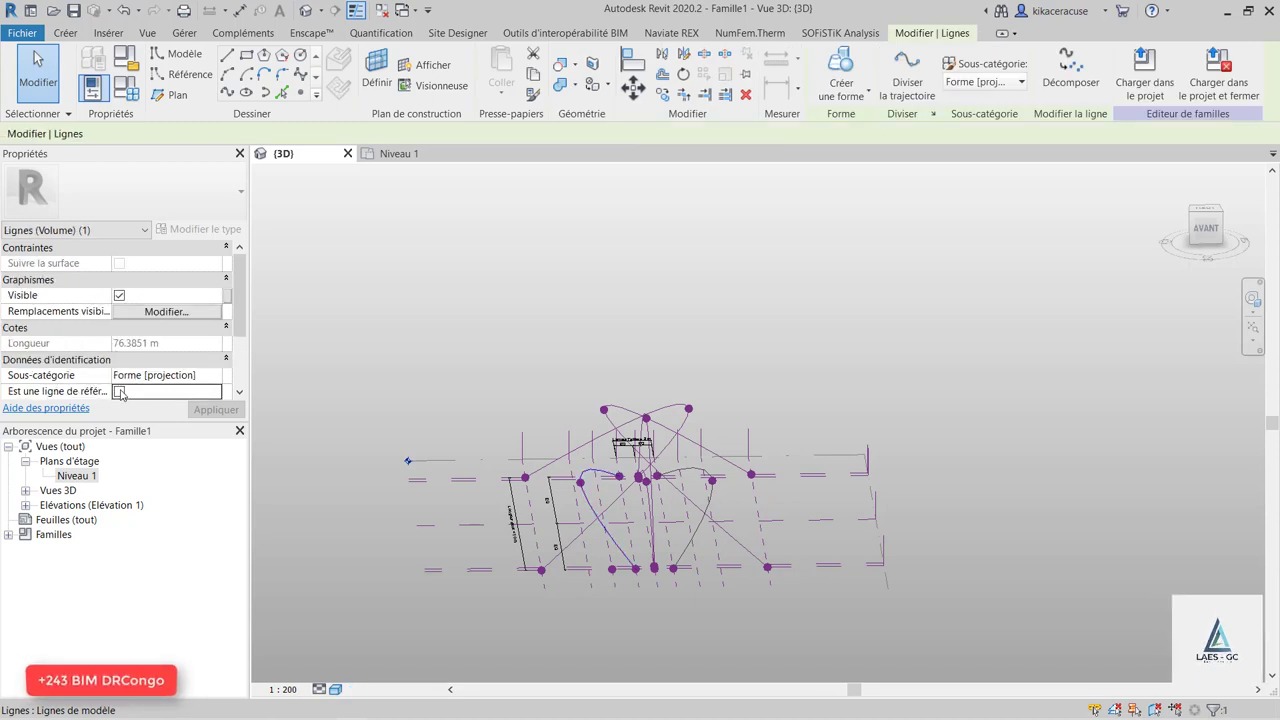
Set the 76.3851 m curved line as a reference line, briefly toggling it back.
left_click(119, 391)
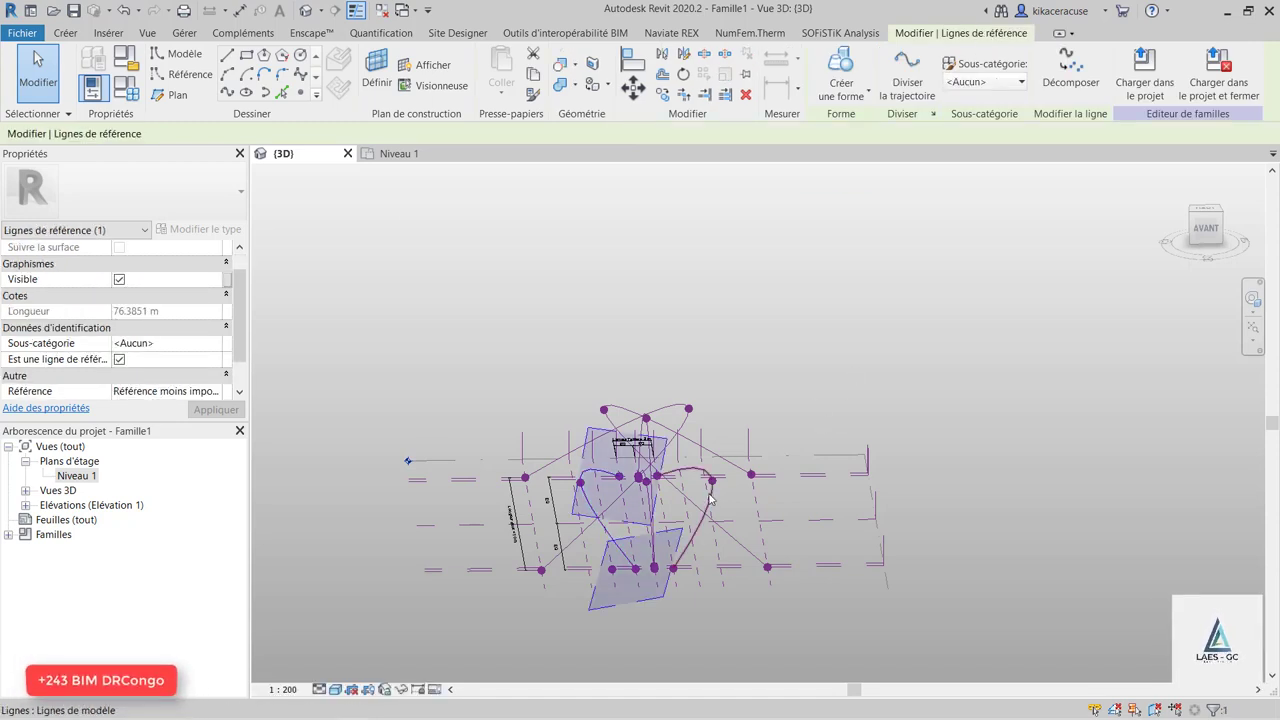
left_click(120, 359)
left_click(119, 376)
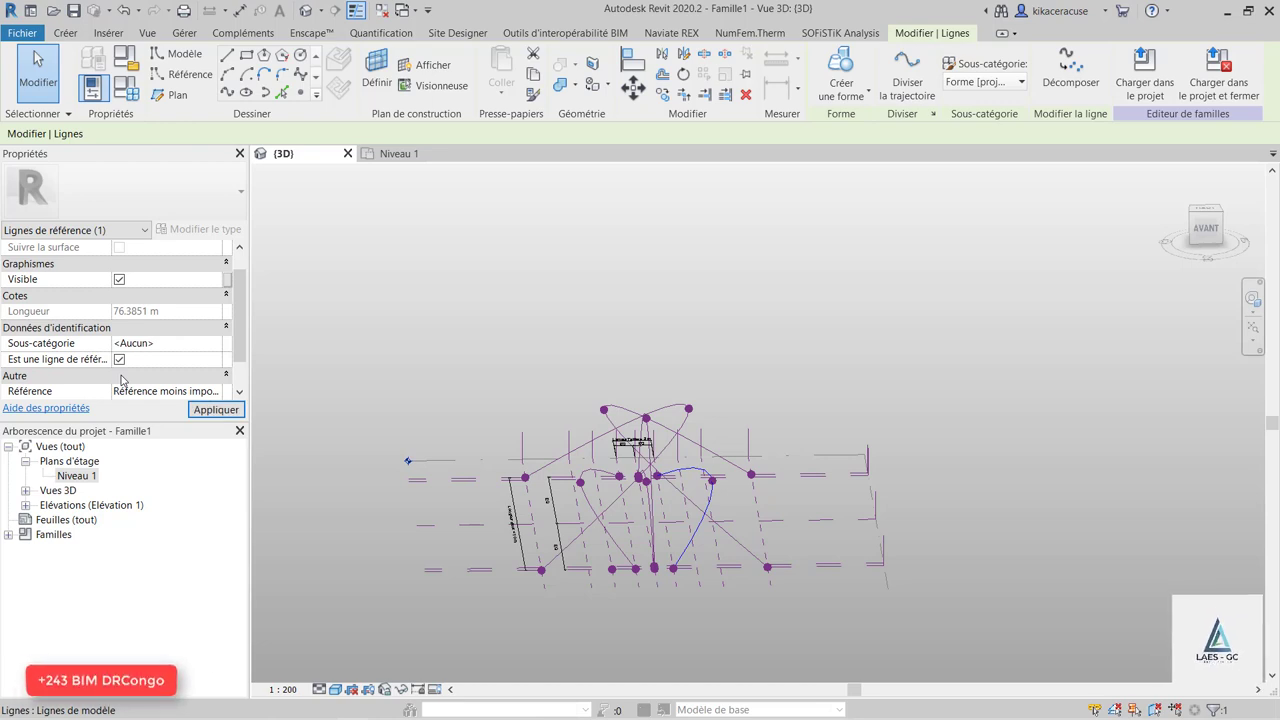
left_click(993, 337)
scroll(706, 594, "up", 4)
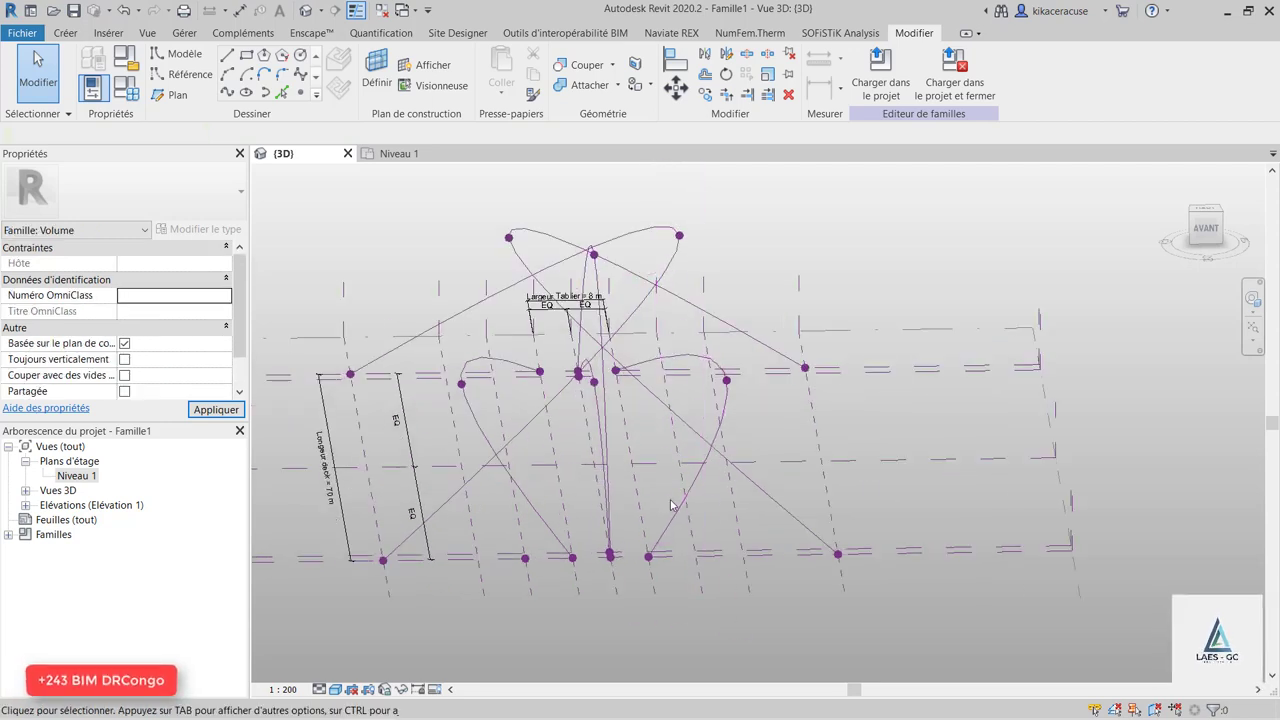
Draw a 0.6 m radius circle on a work plane at the arch's top-right endpoint.
middle_click_drag(672, 505, 637, 346, "shift")
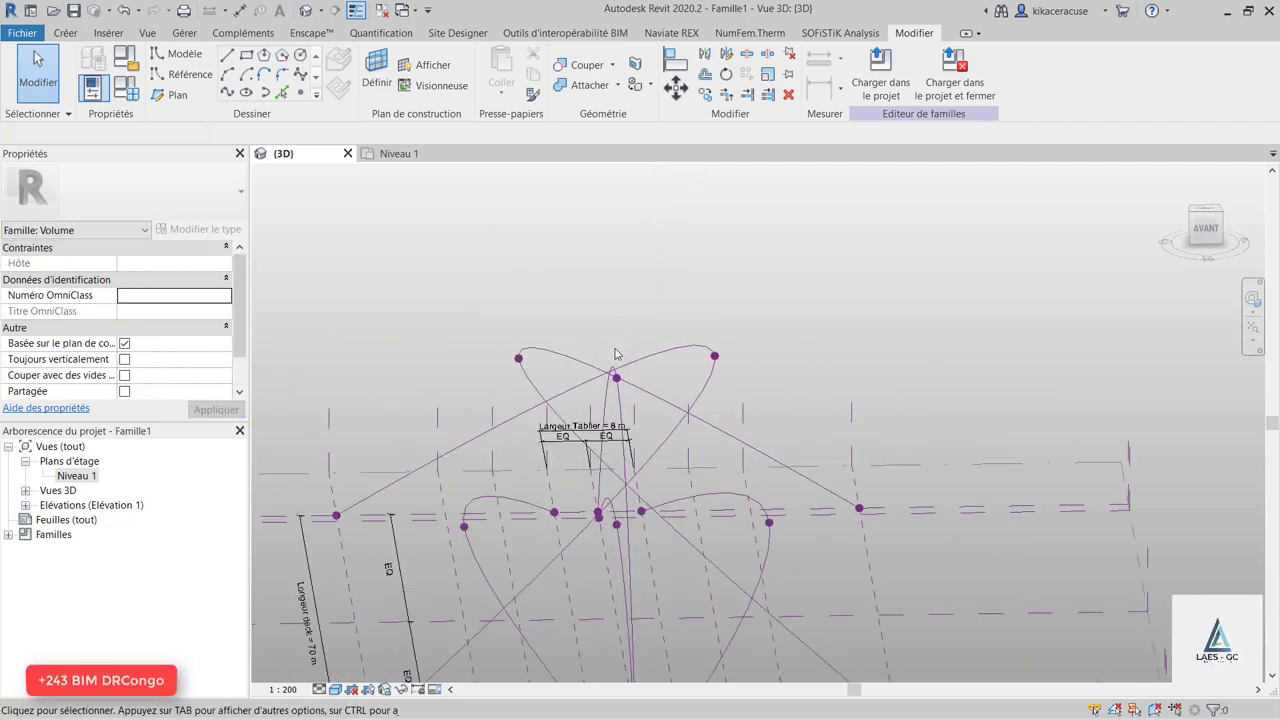
scroll(728, 370, "up", 3)
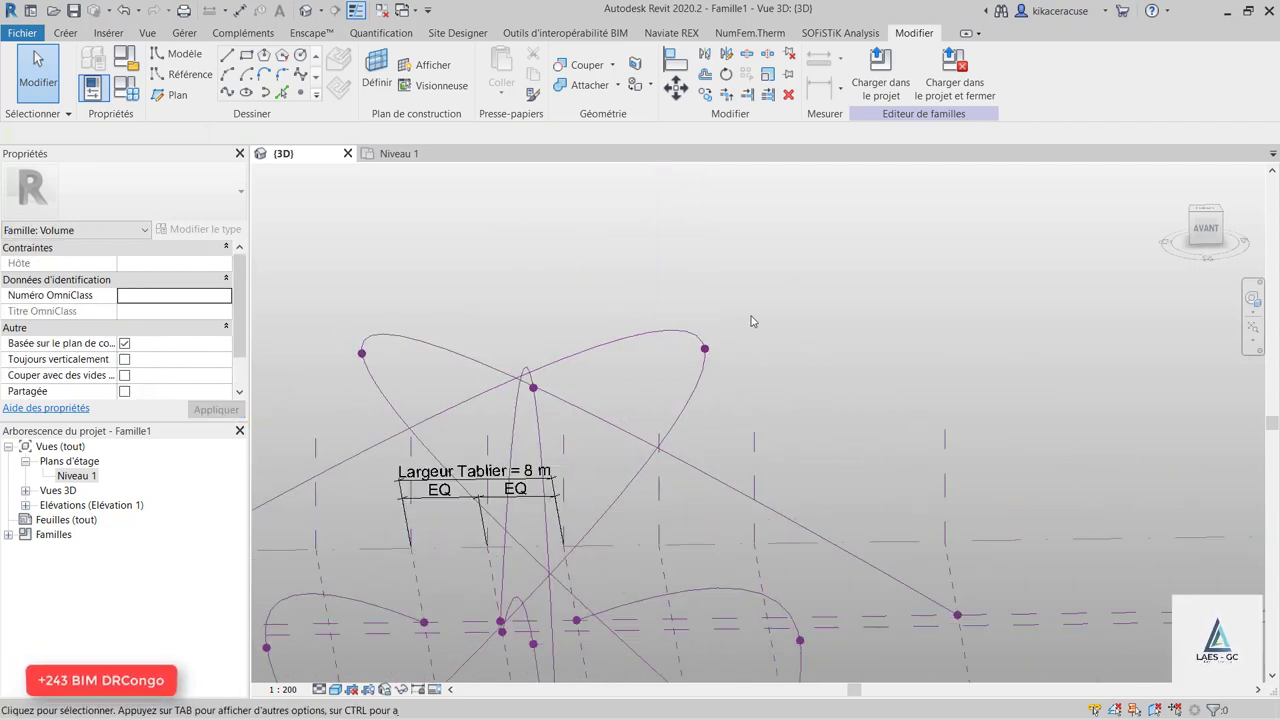
left_click(376, 70)
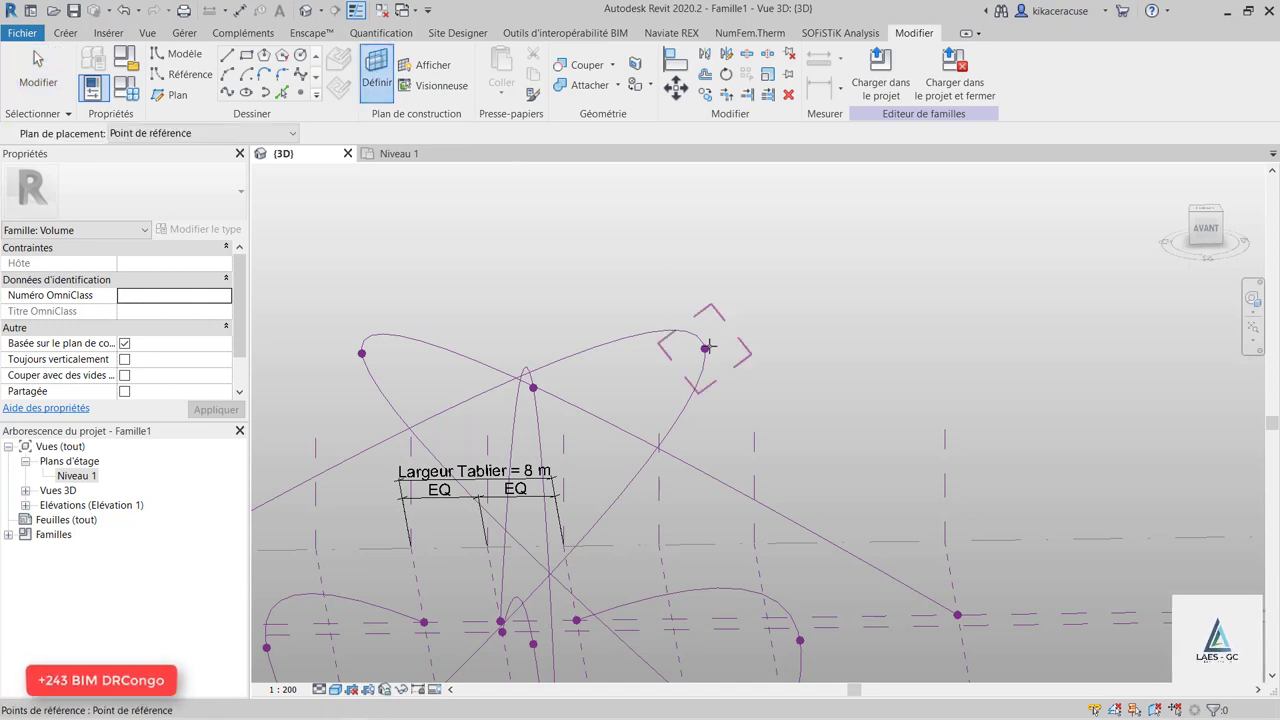
left_click(704, 349)
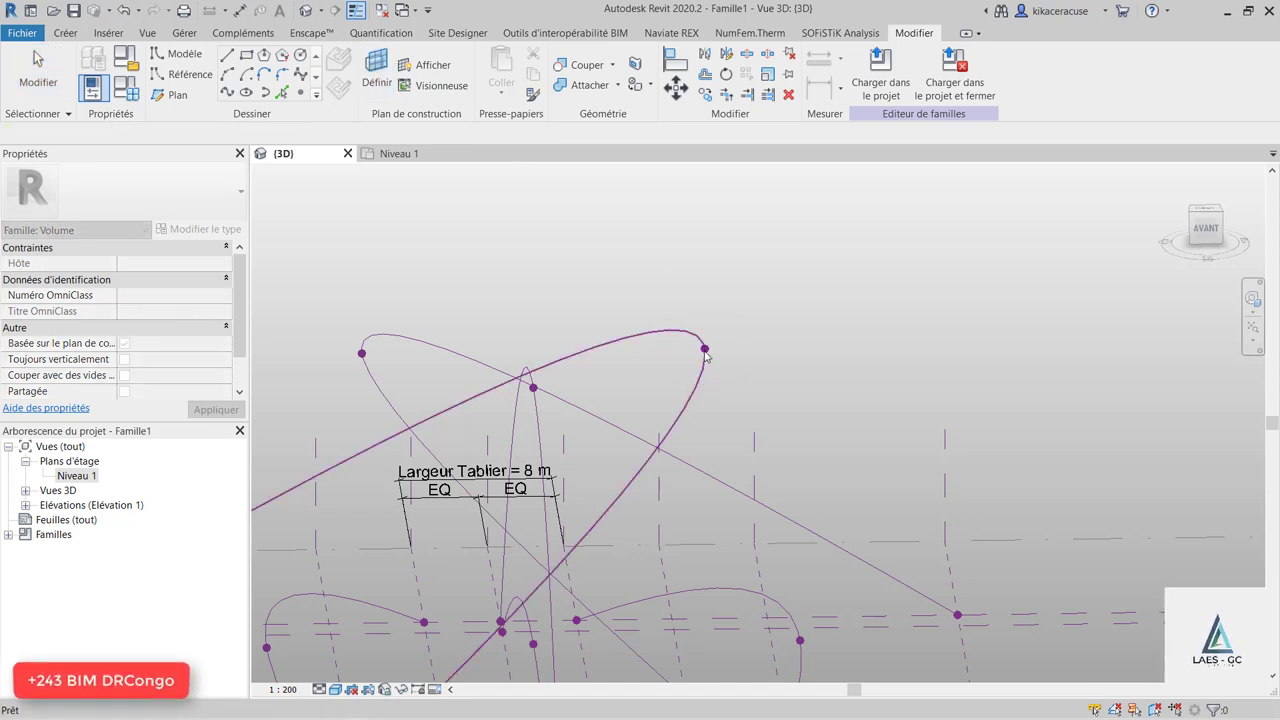
left_click(301, 55)
left_click(704, 349)
type("0.6")
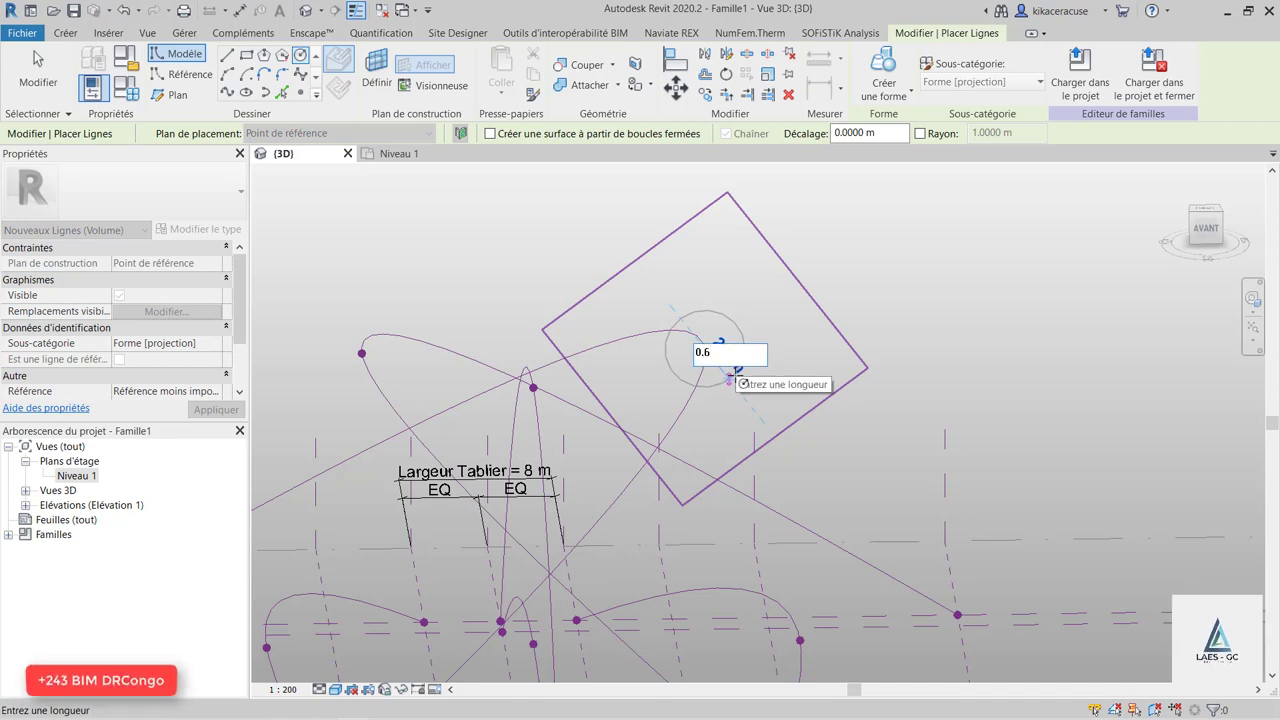
key("Return")
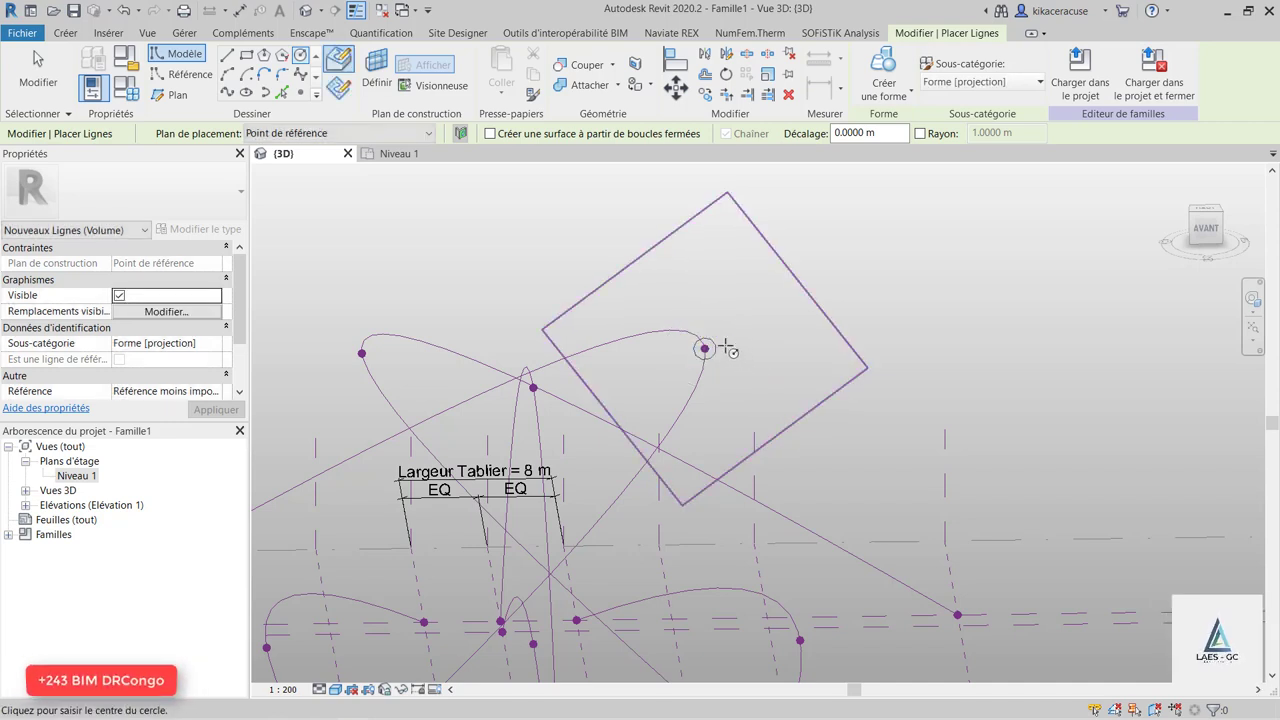
key("Escape")
key("Escape")
Select the circle and arch path and create a solid swept tube.
left_click(704, 401)
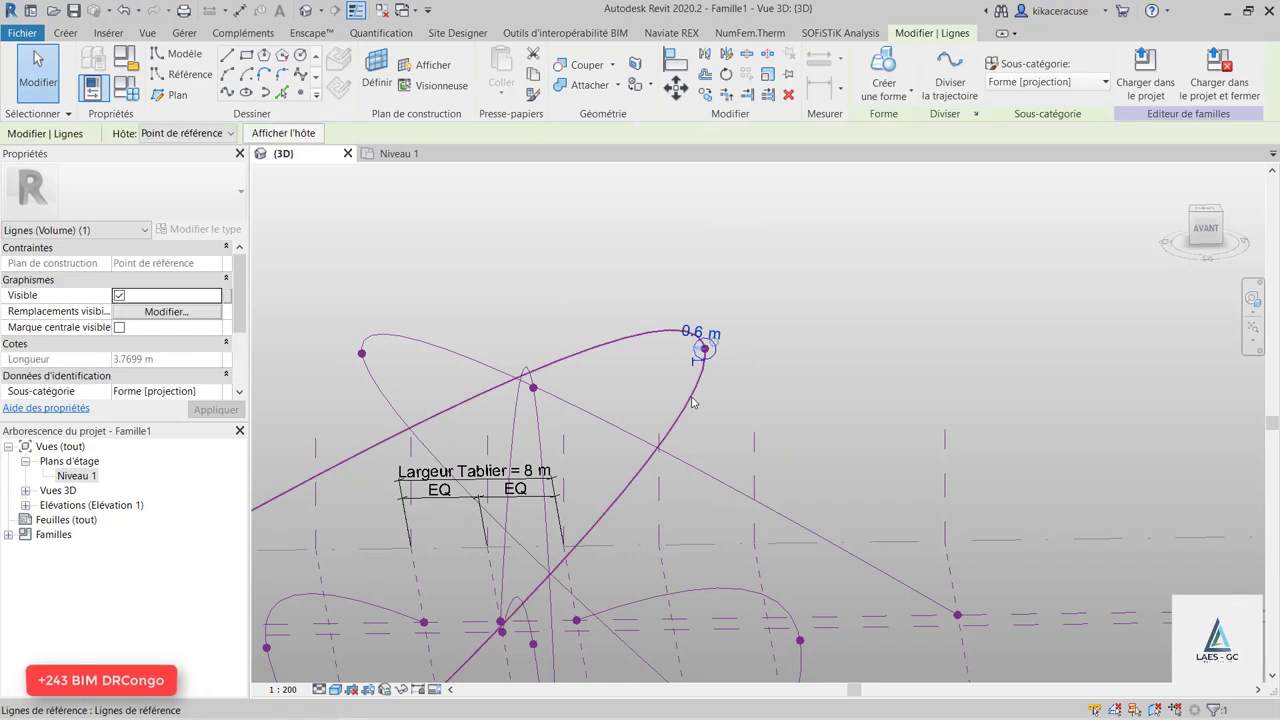
left_click(662, 337, "ctrl")
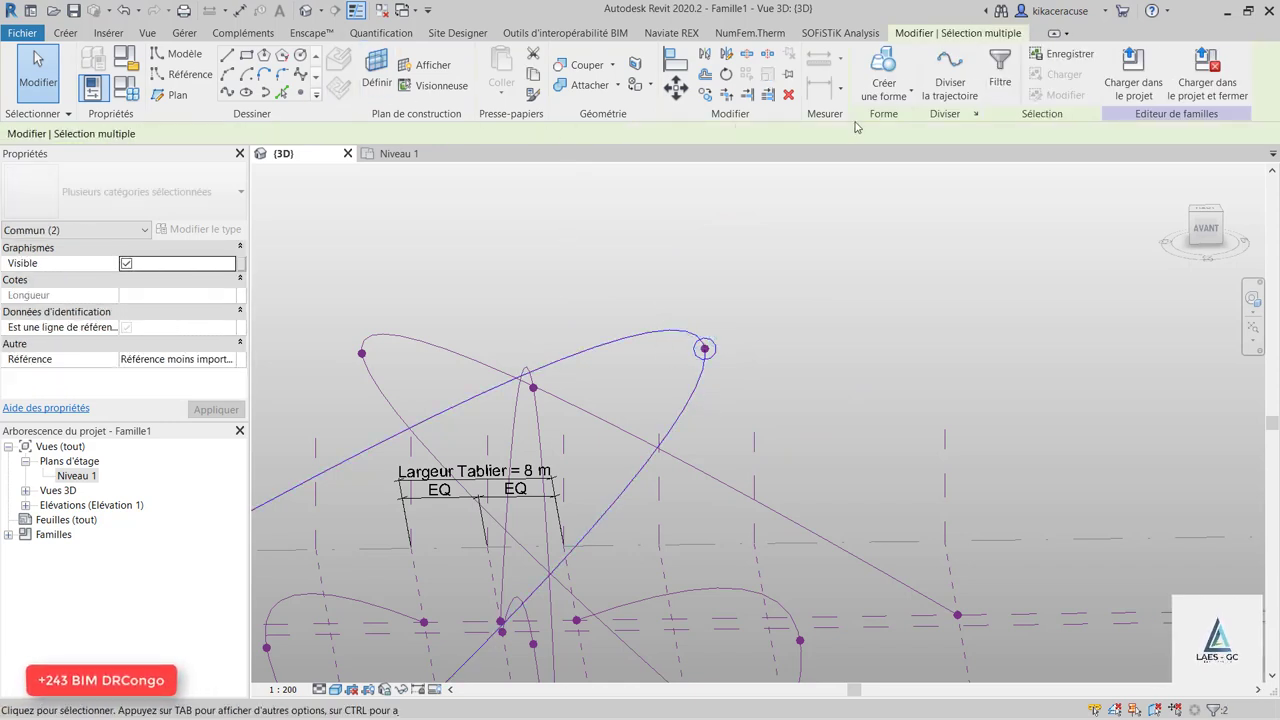
left_click(902, 103)
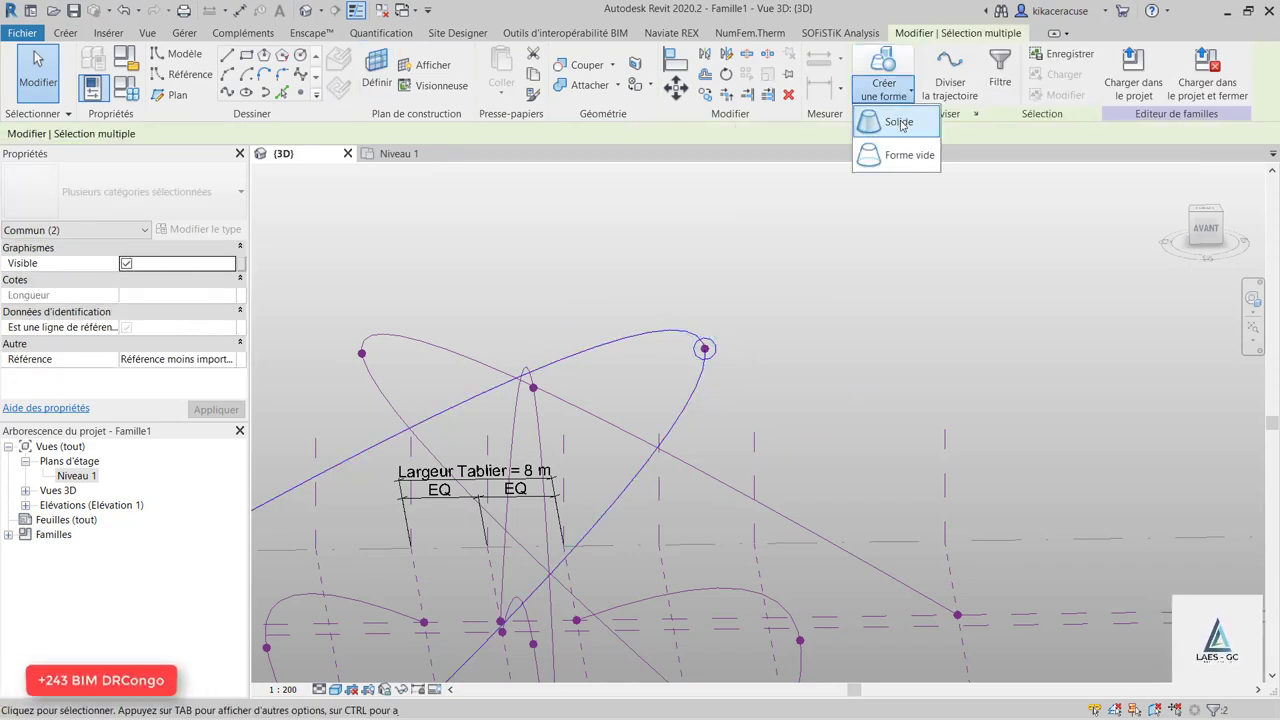
left_click(899, 122)
Draw a 0.6 m radius circle on a work plane at the left arch point.
scroll(672, 330, "down", 2)
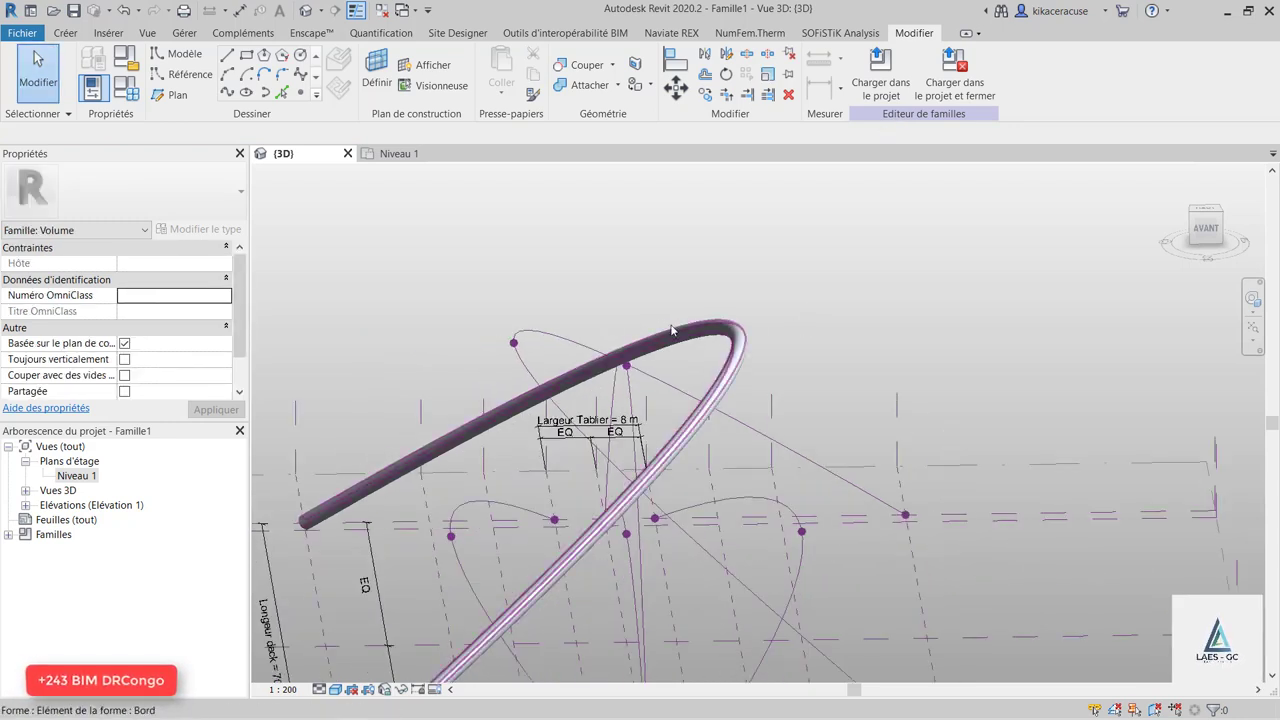
scroll(513, 335, "up", 2)
scroll(513, 335, "up", 4)
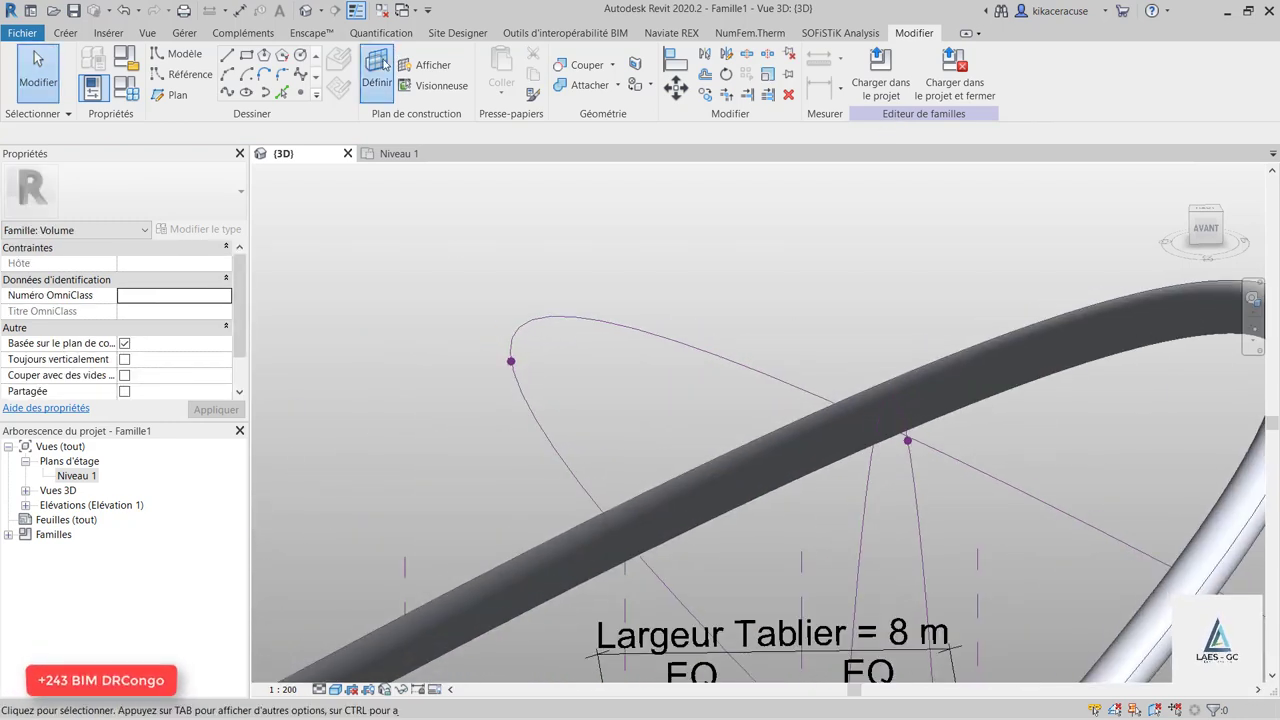
left_click(385, 63)
left_click(511, 361)
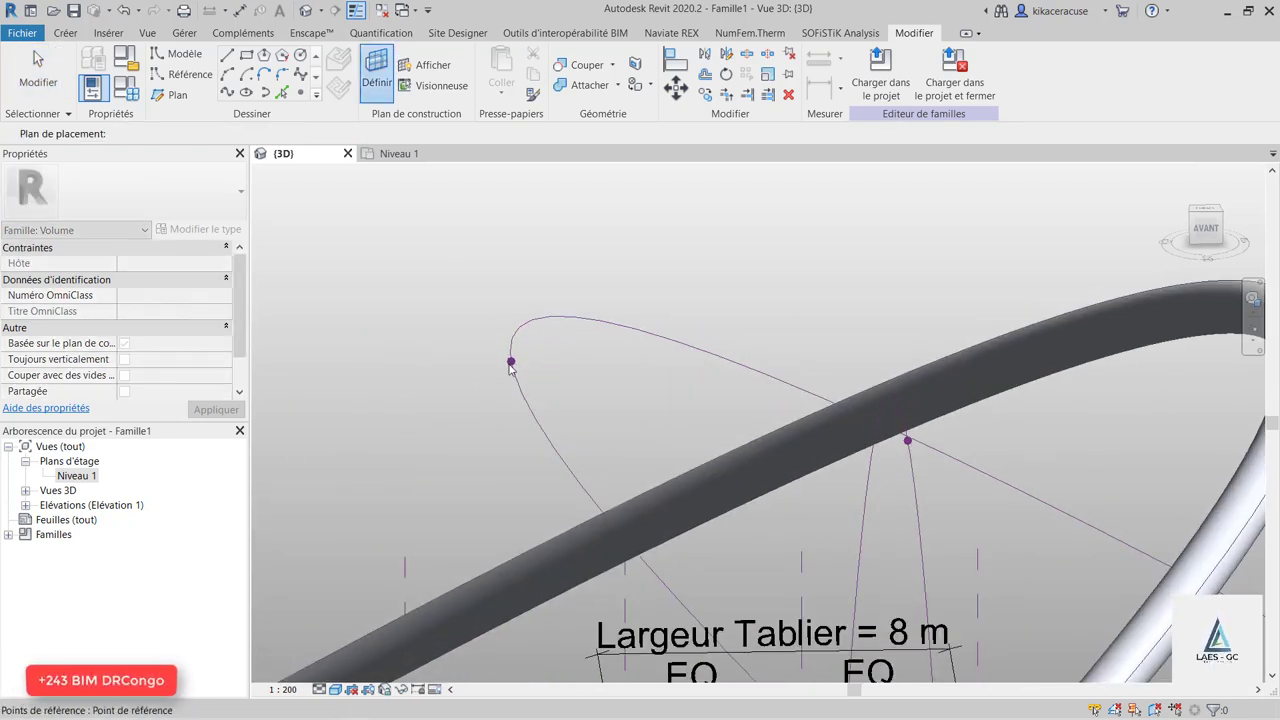
left_click(305, 56)
left_click(511, 361)
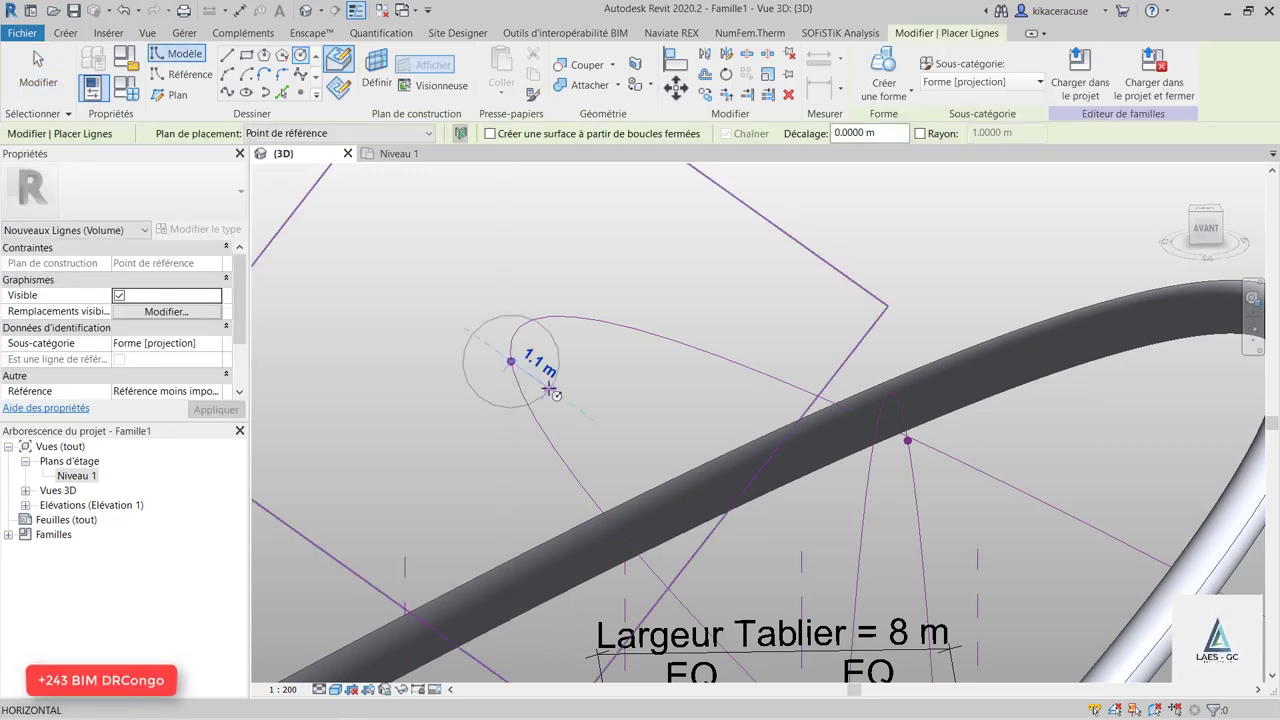
type("0.6")
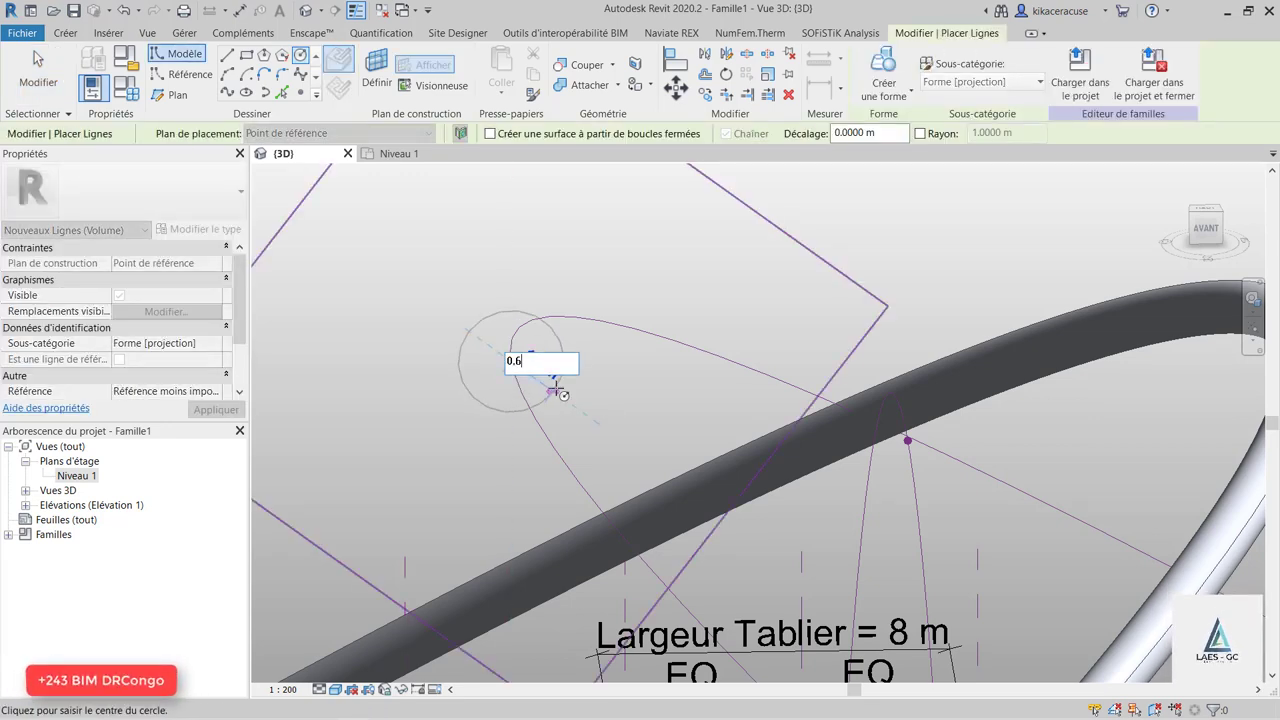
key("Return")
key("Escape")
key("Escape")
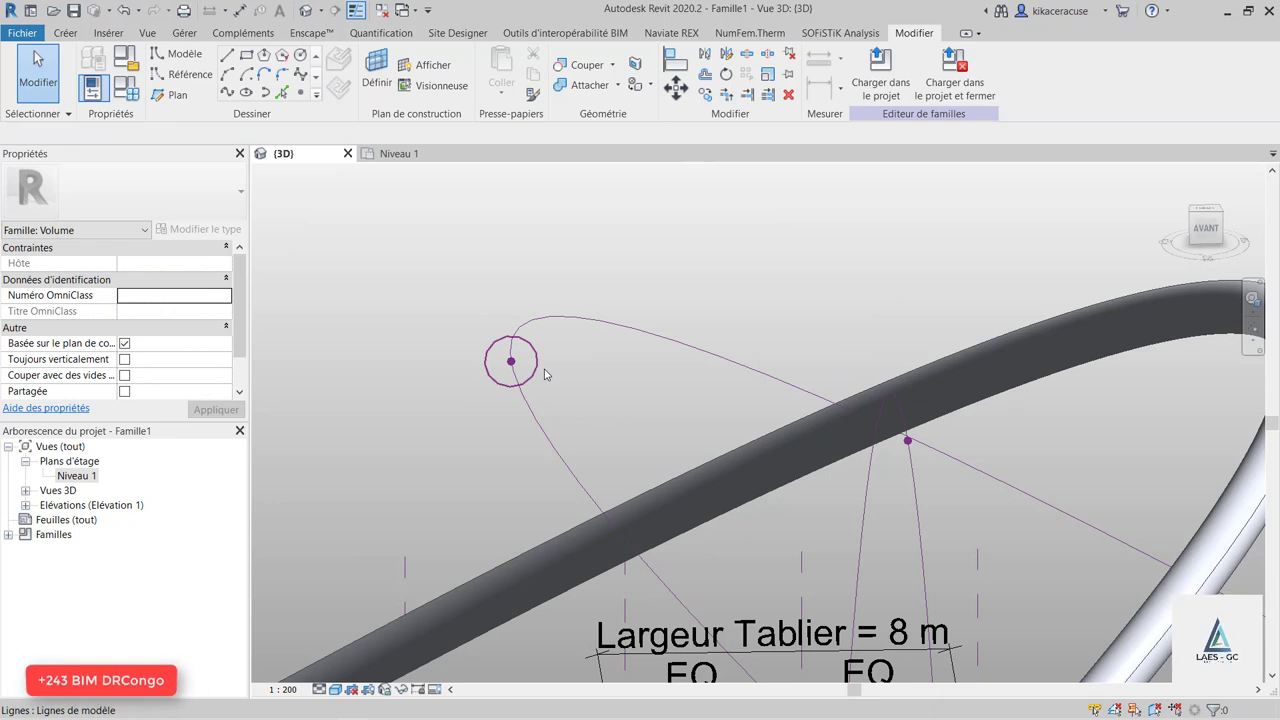
Create a solid from the circle alone, then undo that unwanted form.
left_click(534, 351)
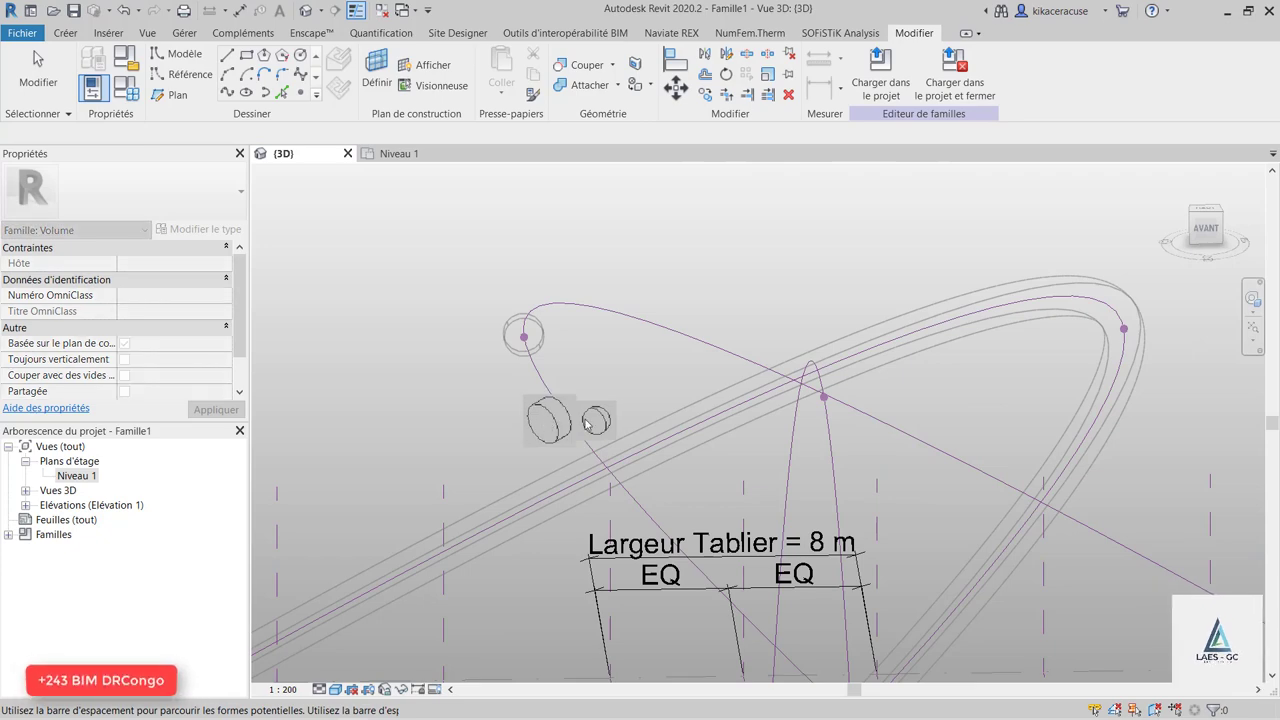
left_click(548, 427)
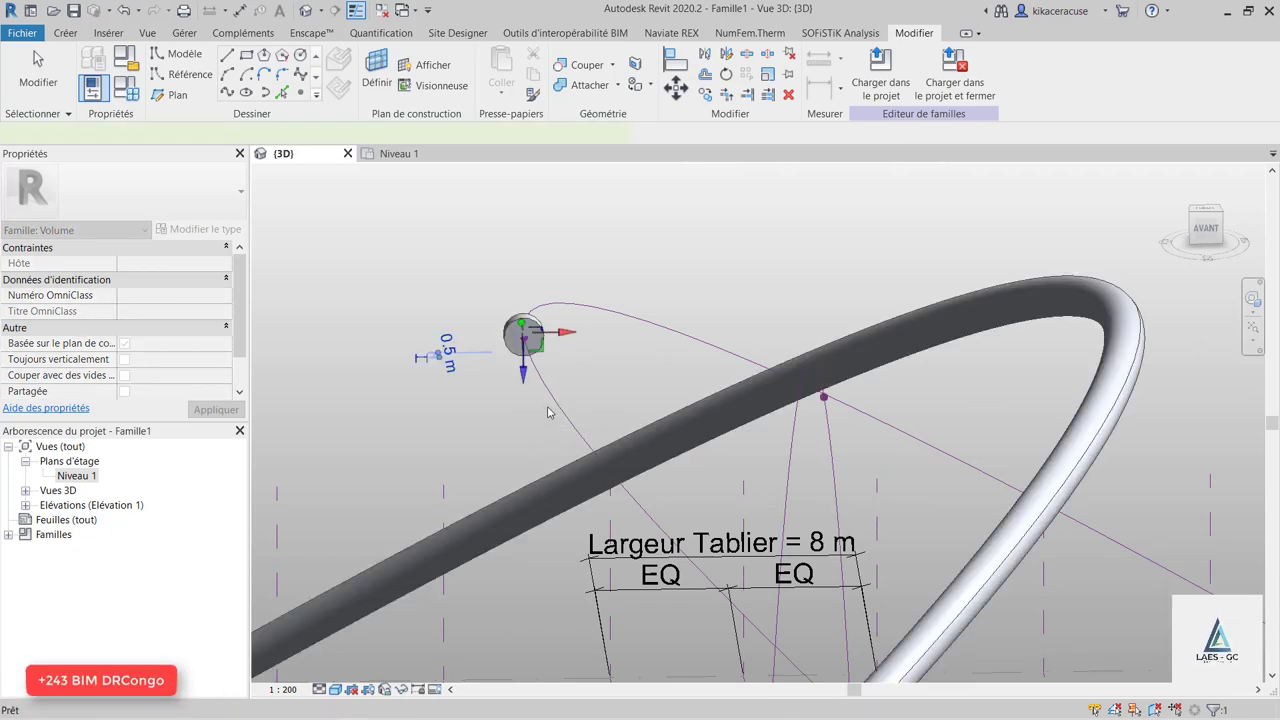
middle_click_drag(492, 267, 489, 241, "shift")
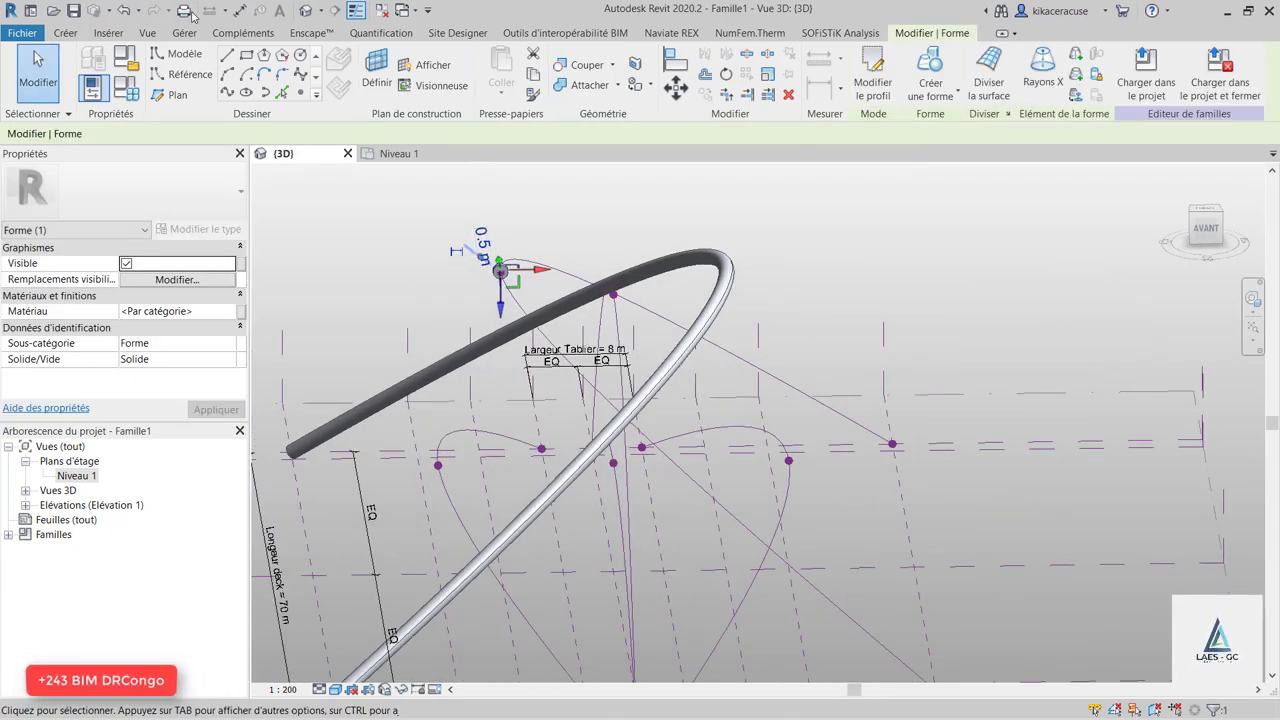
left_click(125, 12)
scroll(496, 244, "up", 6)
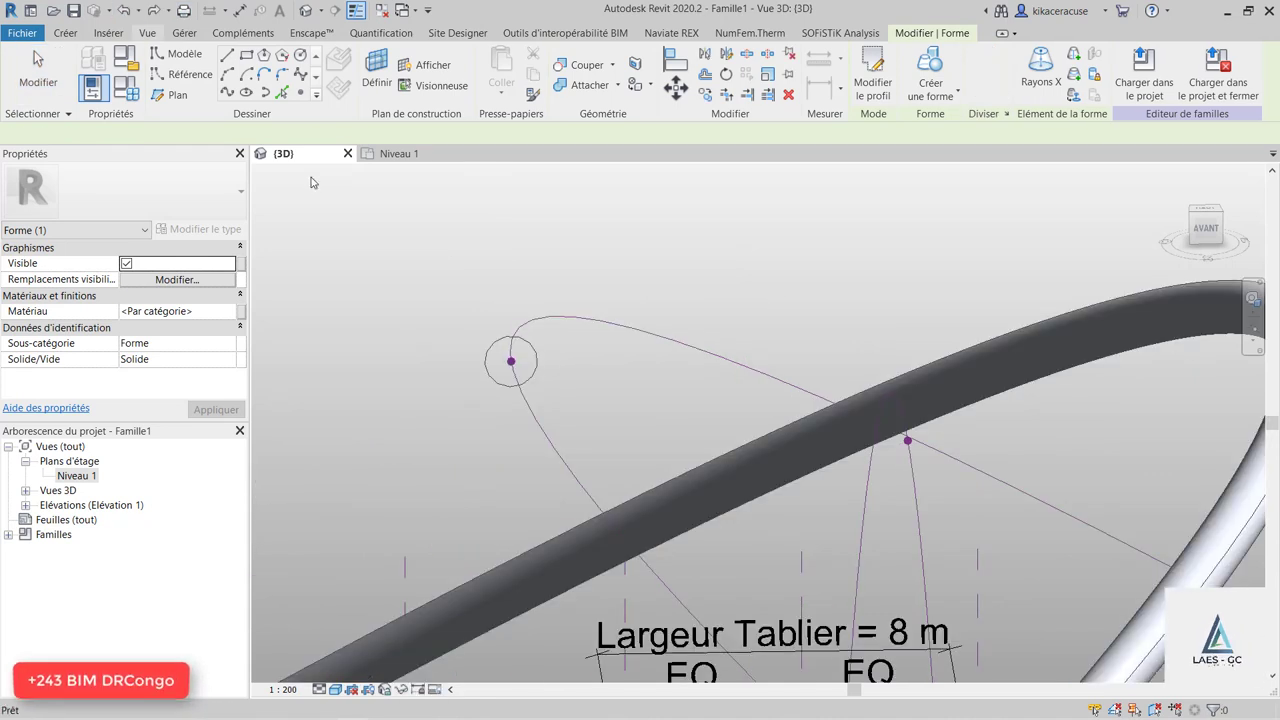
Sweep the circle along the arch as a solid tube crossing the first.
left_click(536, 364)
left_click(563, 323, "ctrl")
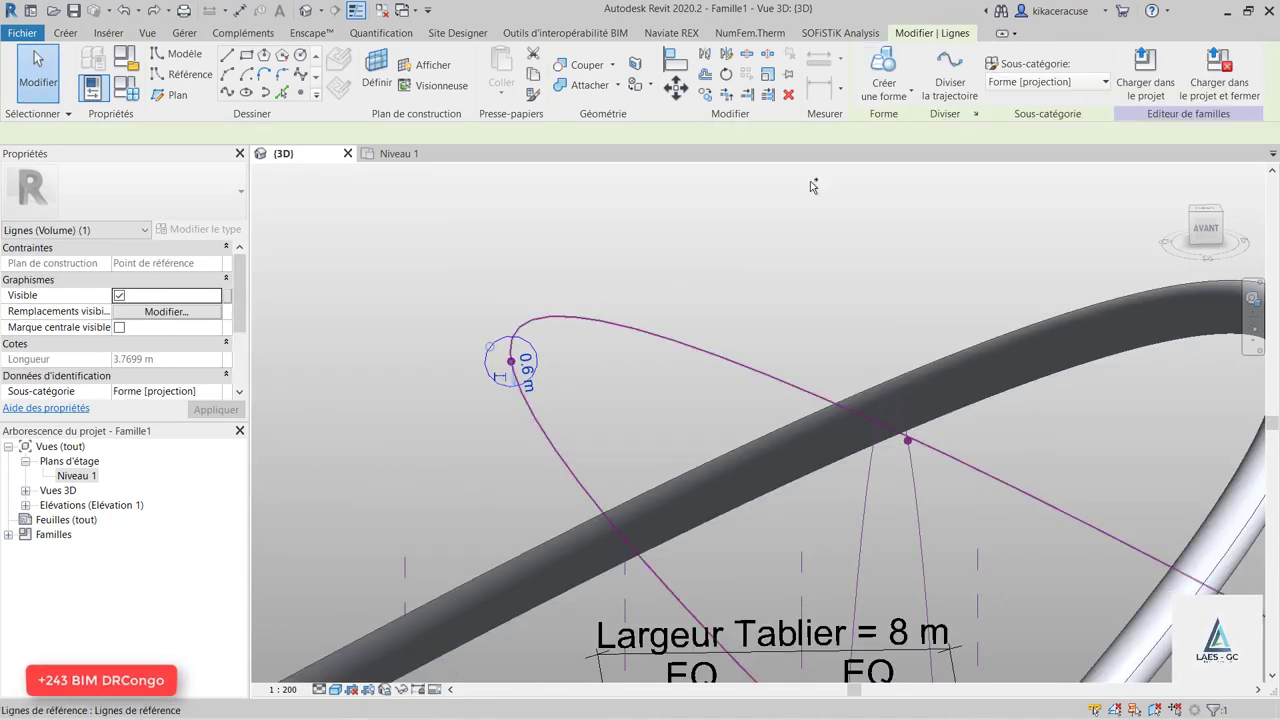
left_click(895, 92)
left_click(897, 130)
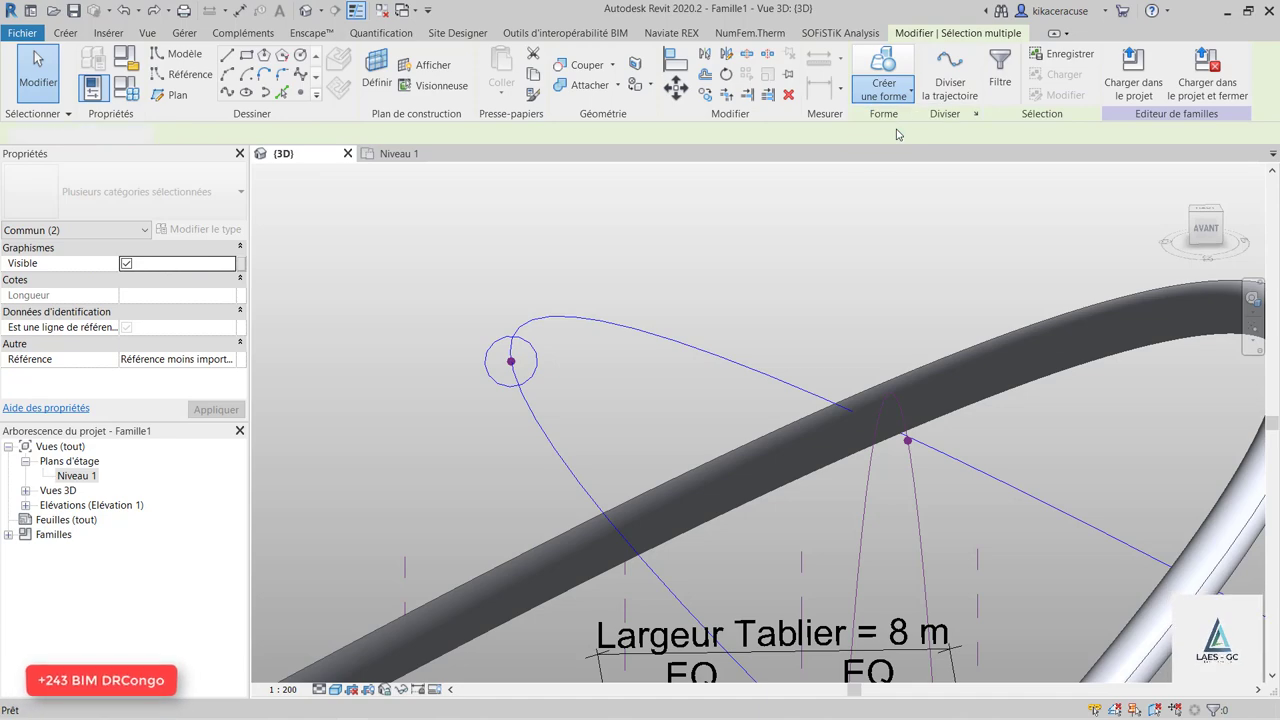
scroll(565, 267, "down", 4)
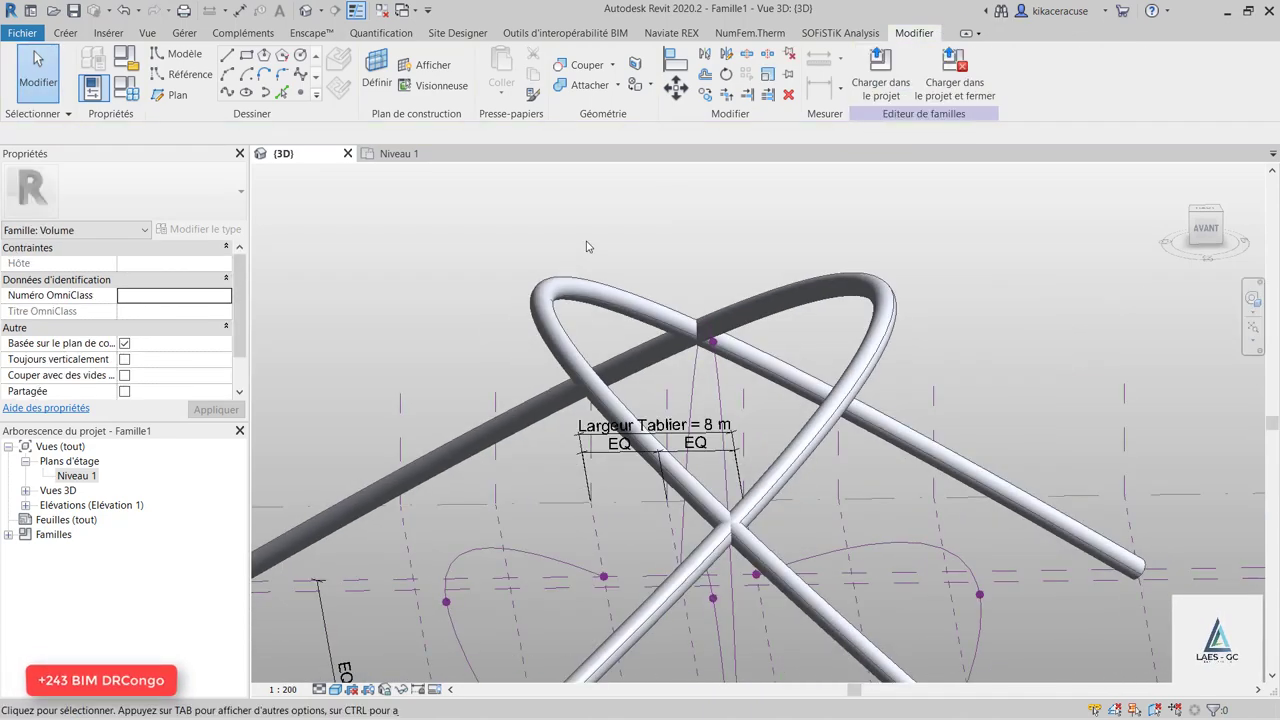
middle_click_drag(578, 283, 675, 294, "shift")
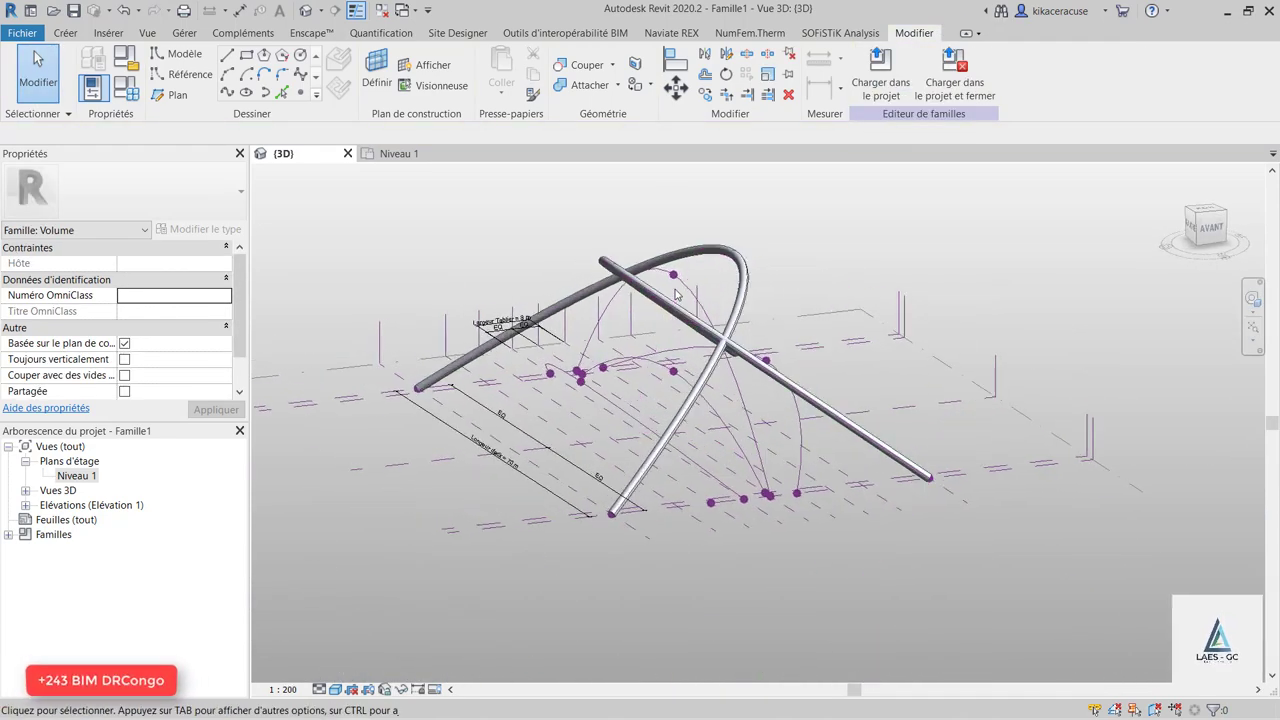
scroll(675, 294, "up", 3)
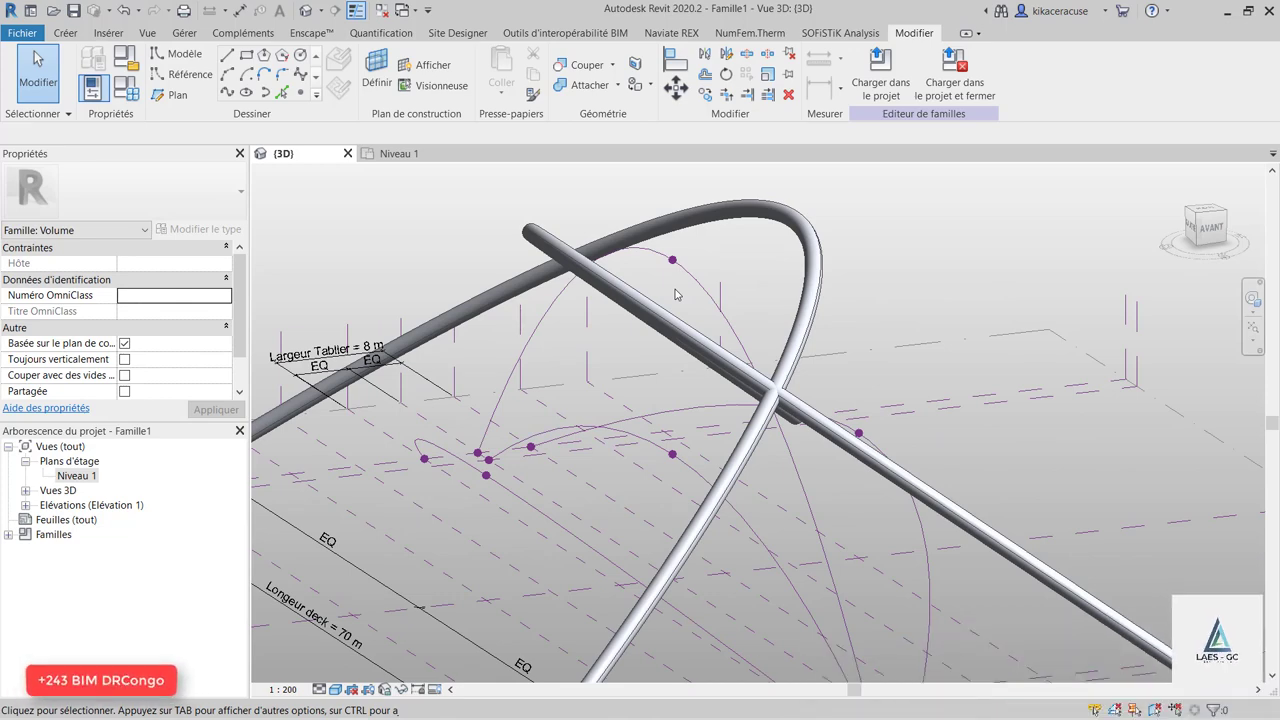
scroll(687, 262, "up", 2)
Set the work plane at the arch-top point and try a 0.3 m circle, dismissing the too-small error.
key("w")
key("p")
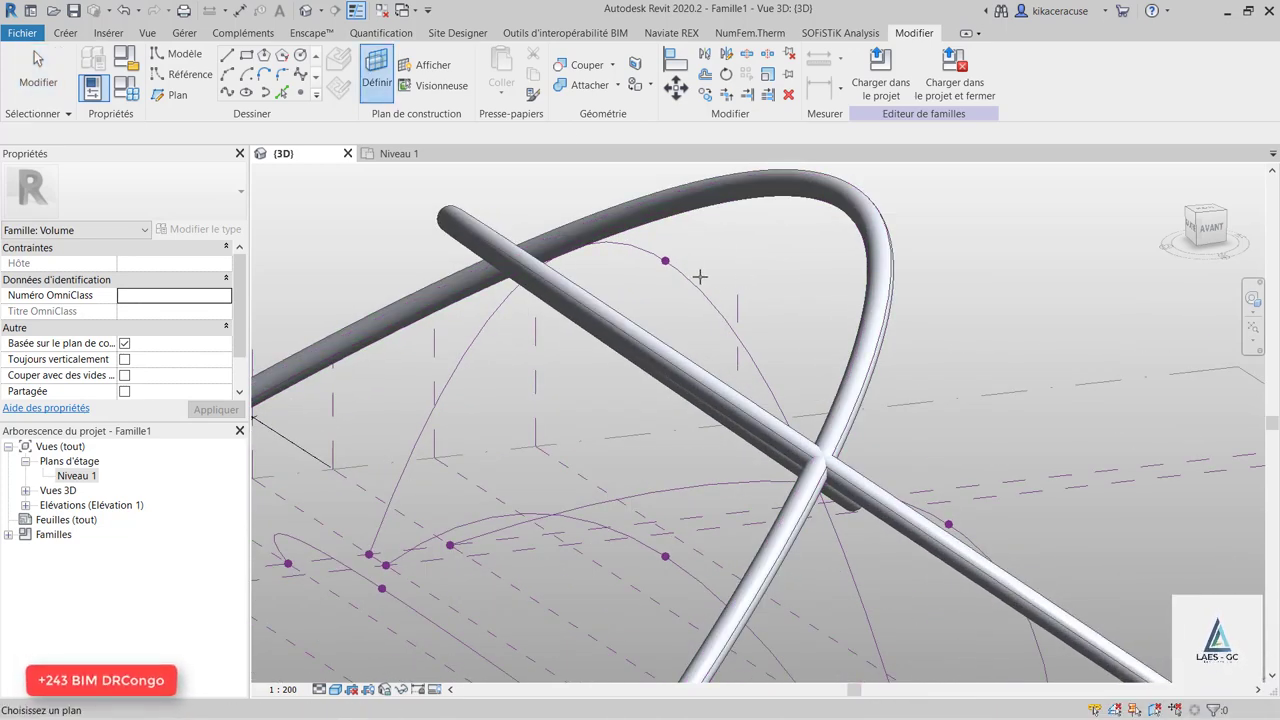
left_click(666, 261)
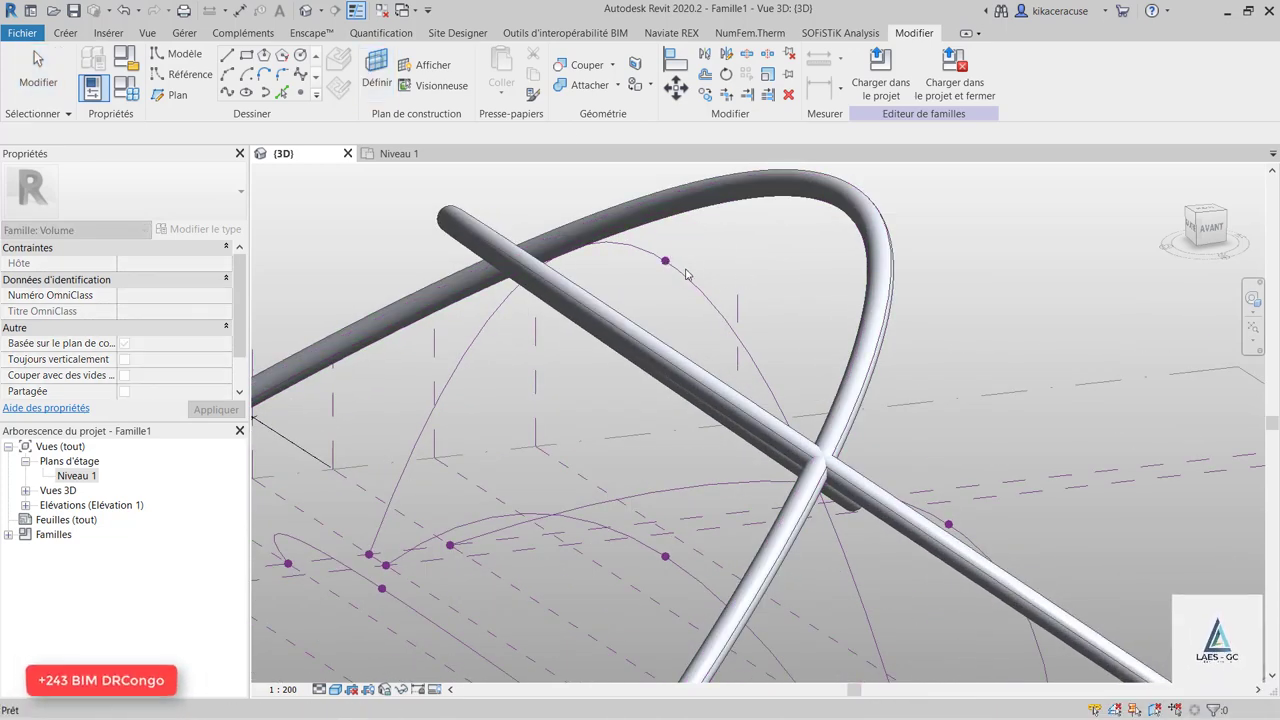
left_click(301, 55)
left_click(666, 262)
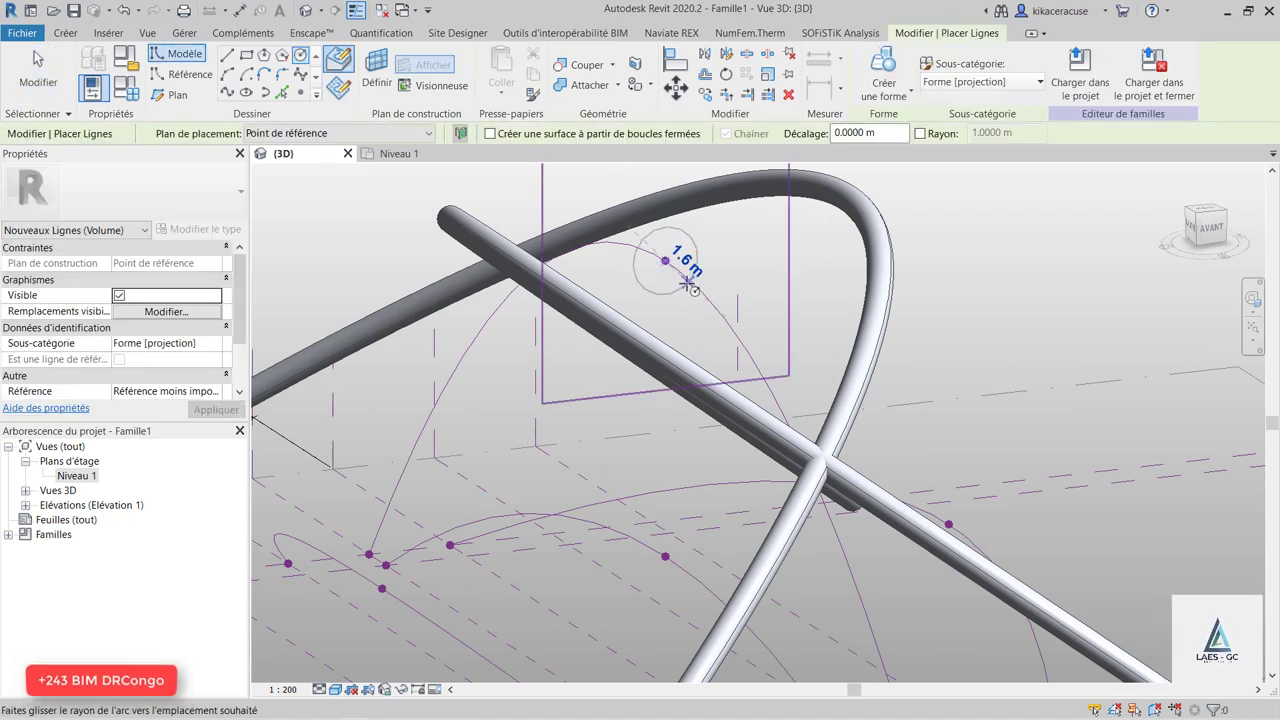
type("0.3")
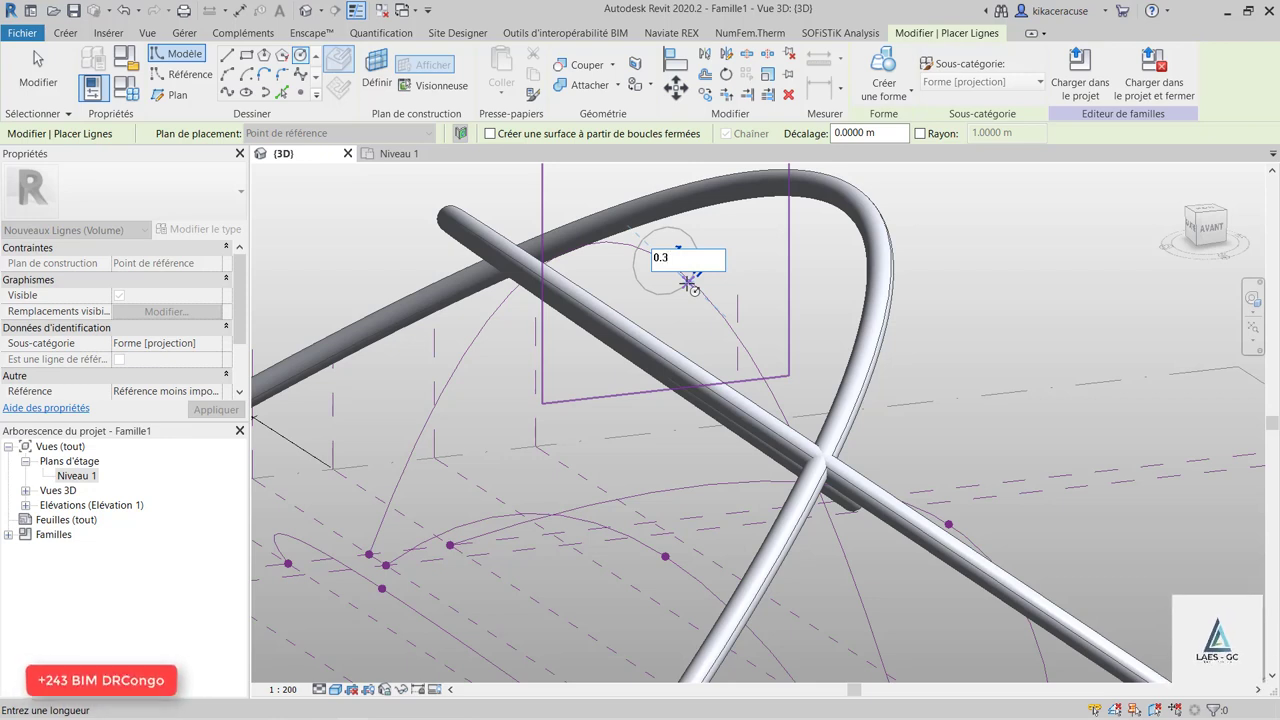
key("Return")
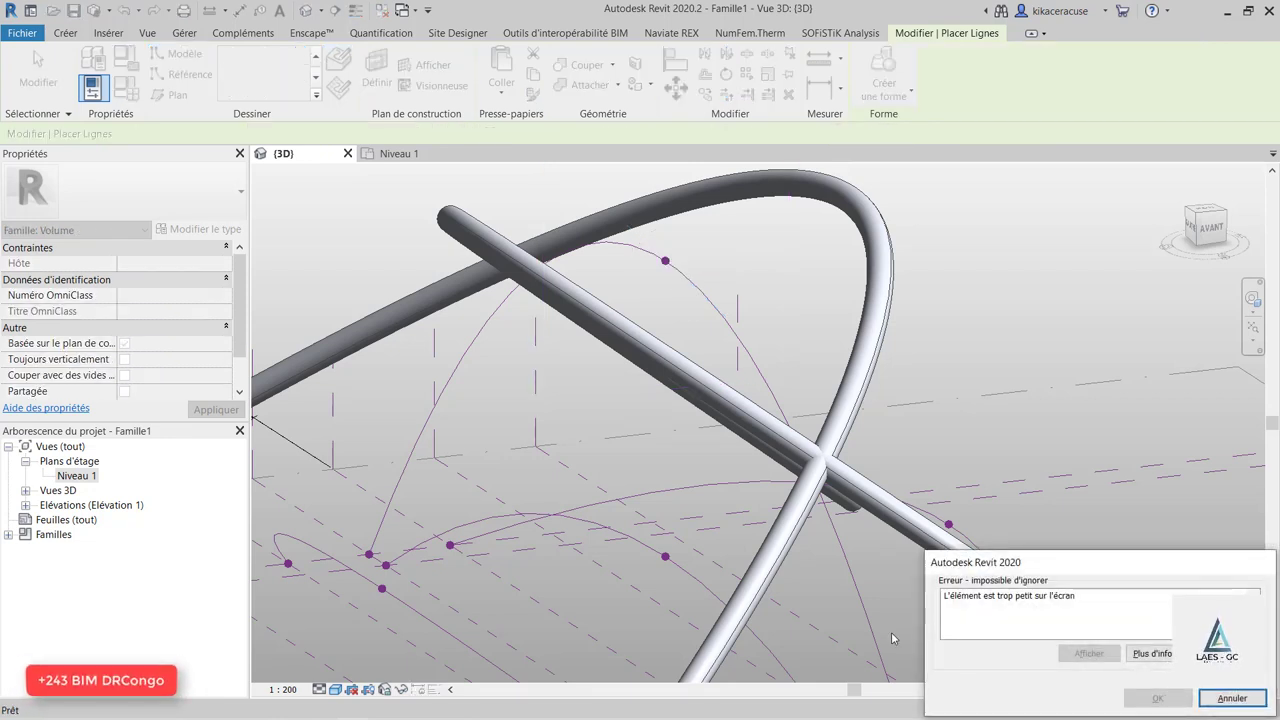
left_click(1225, 697)
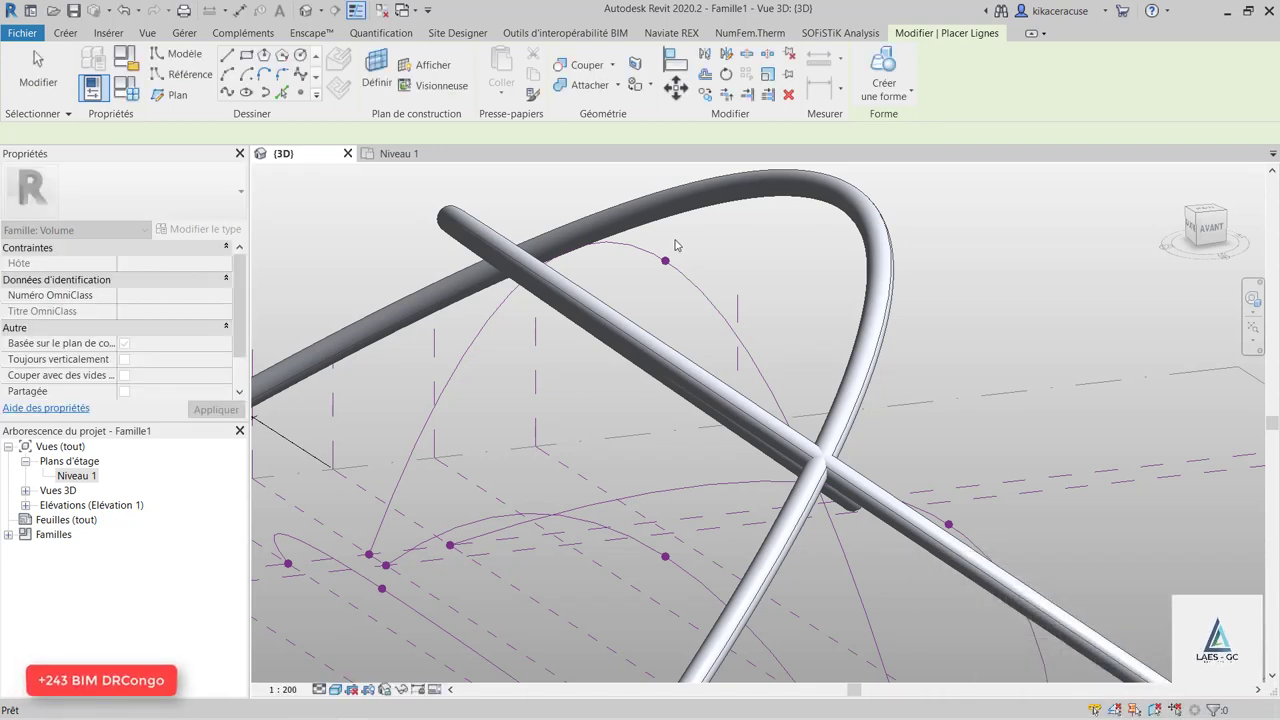
Draw the 0.3 m profile circle centred on the arch-top point.
scroll(677, 230, "up", 3)
left_click(300, 55)
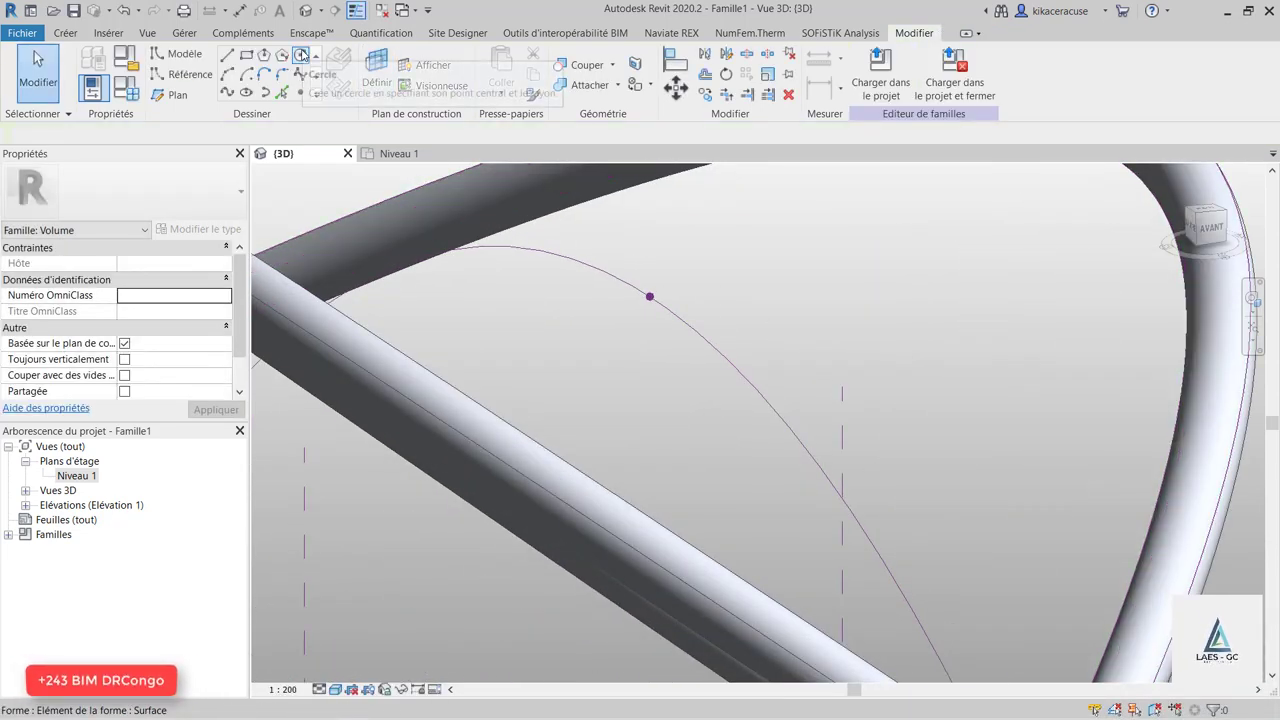
left_click(650, 297)
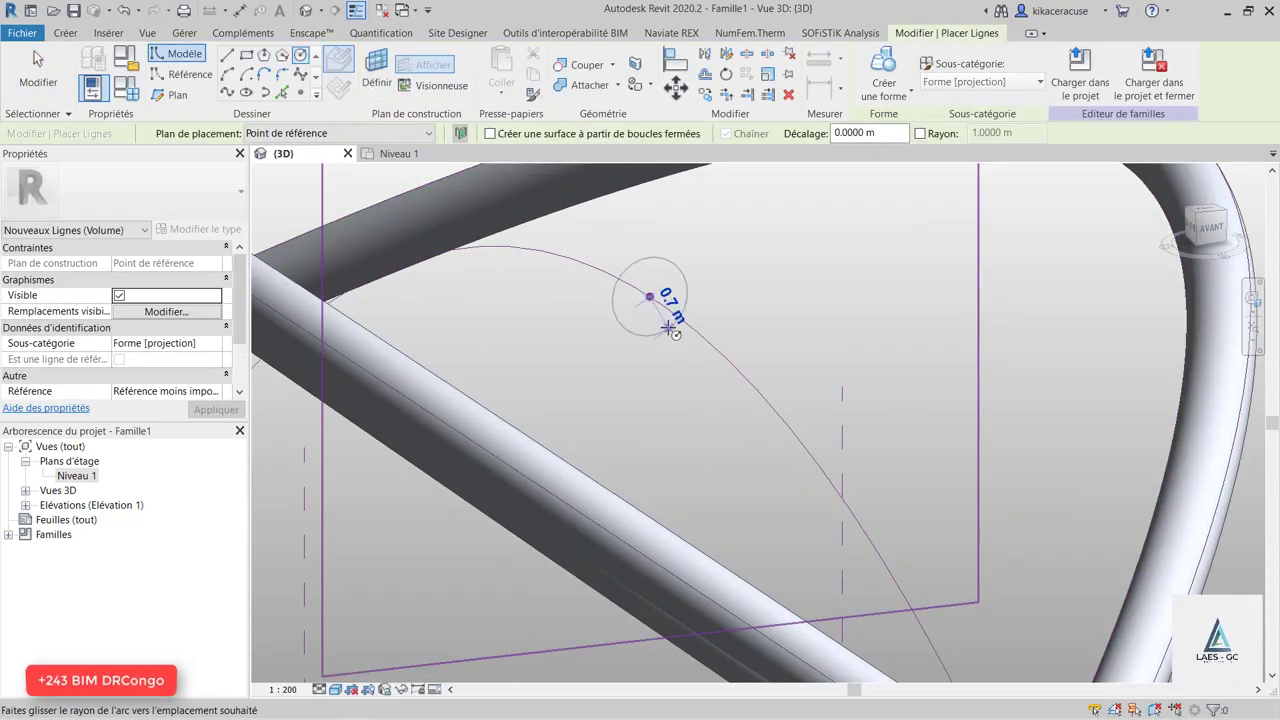
type("0.3")
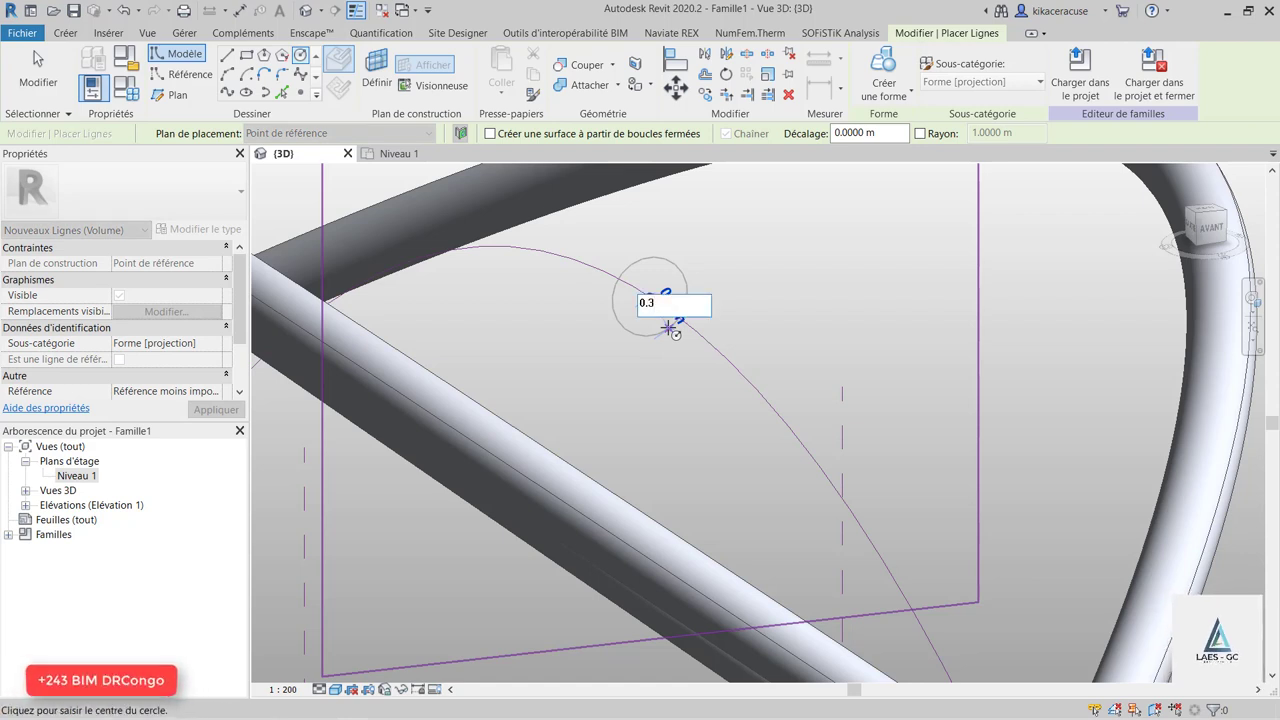
key("Escape")
key("Escape")
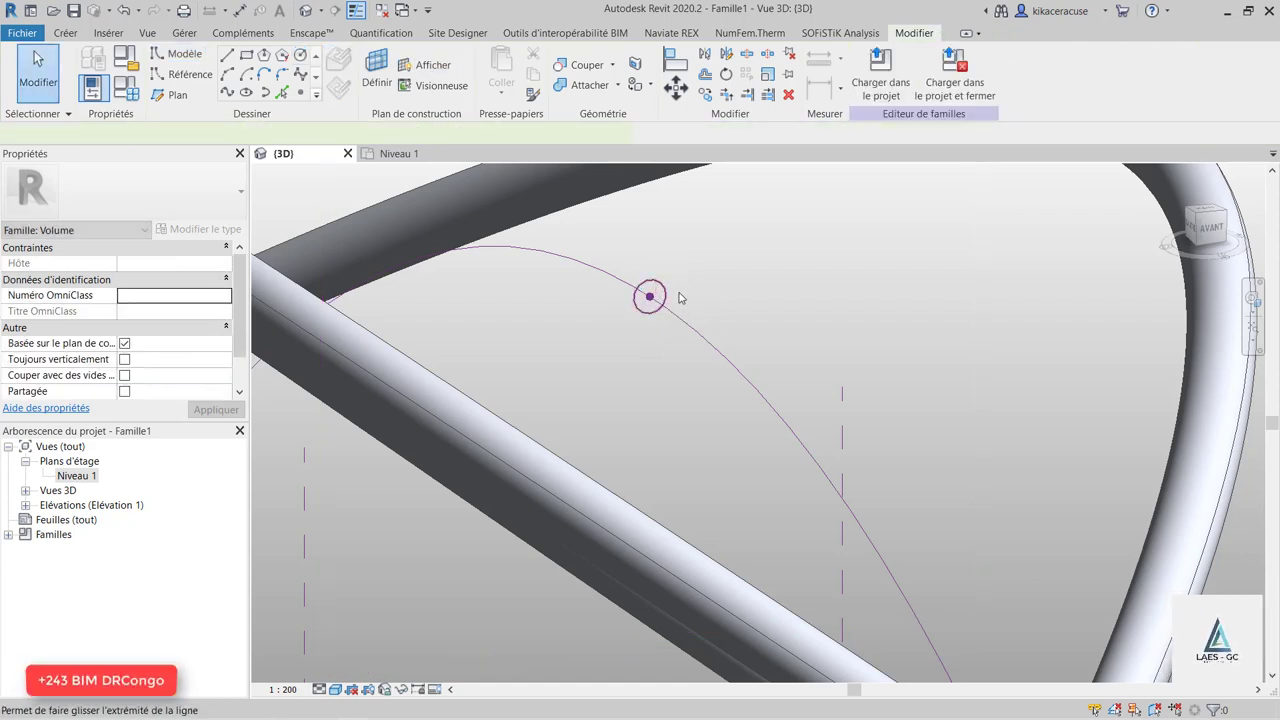
Select the arch curve and circle and sweep them into a solid tube.
left_click(765, 392)
left_click(751, 368, "ctrl")
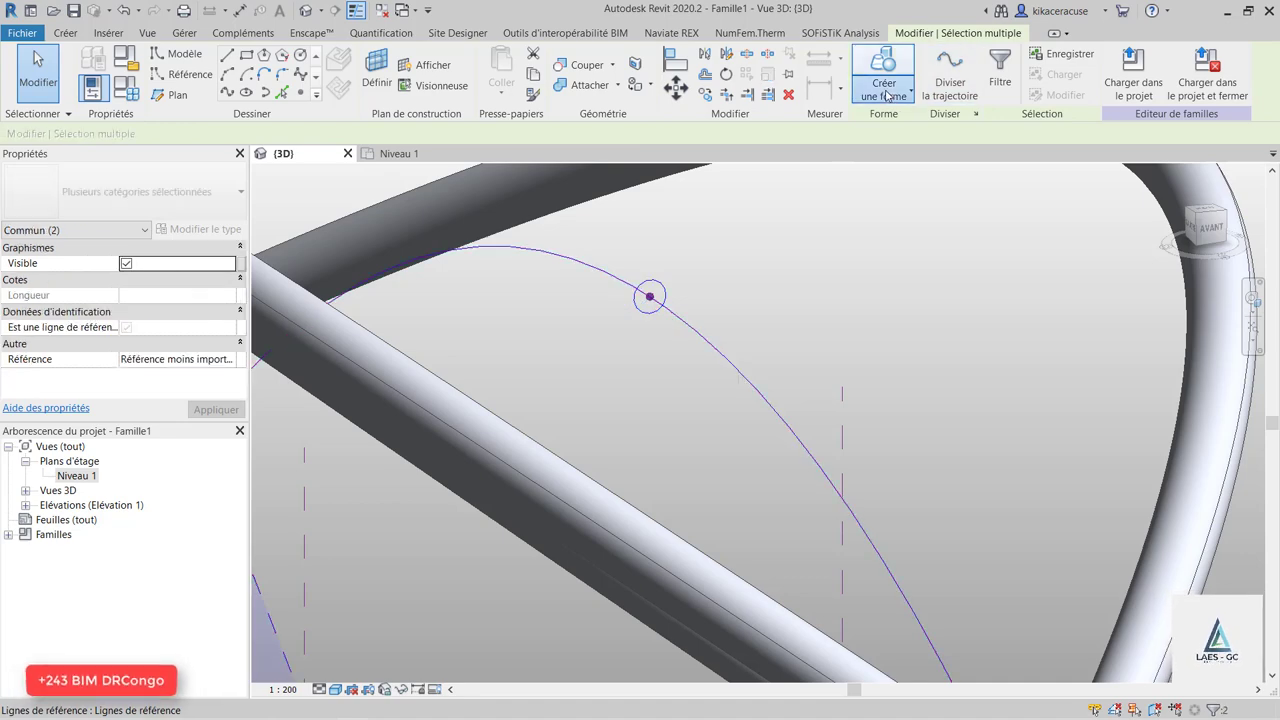
left_click(897, 103)
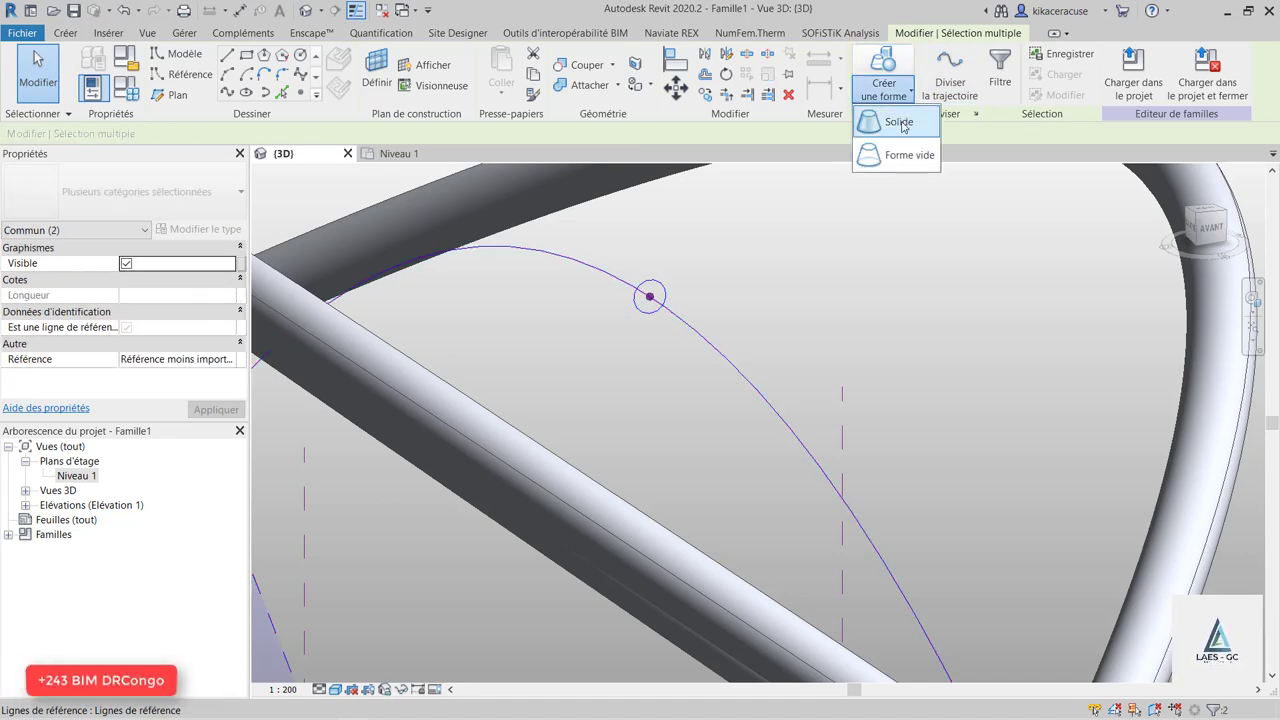
left_click(893, 124)
Inspect the crossing arches and undo twice to remove the thin swept tube.
key("Escape")
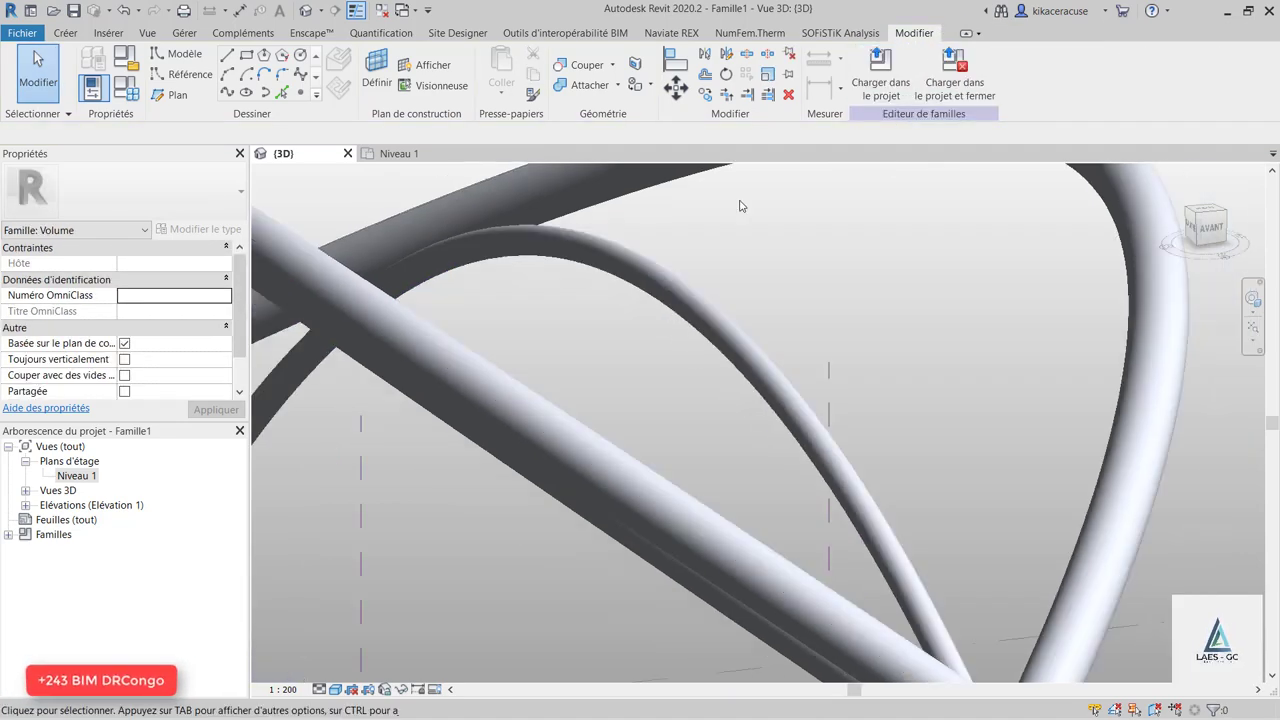
scroll(754, 230, "down", 8)
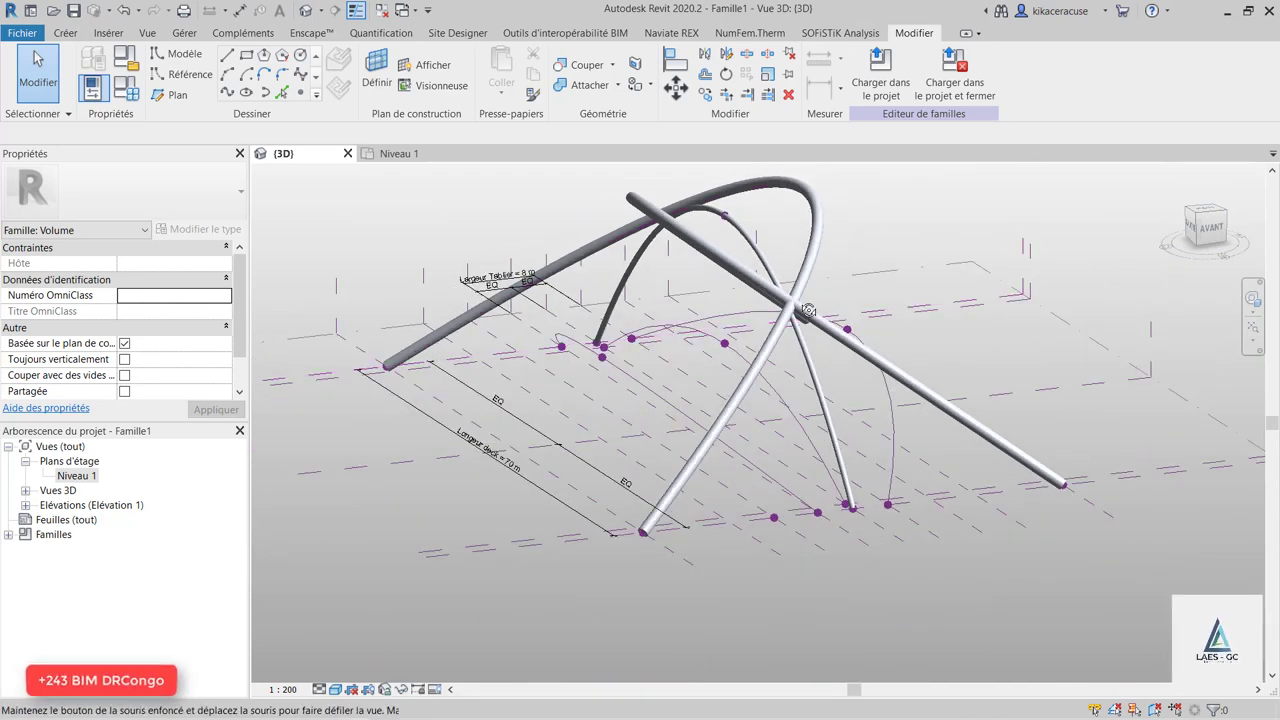
middle_click_drag(808, 310, 801, 310, "shift")
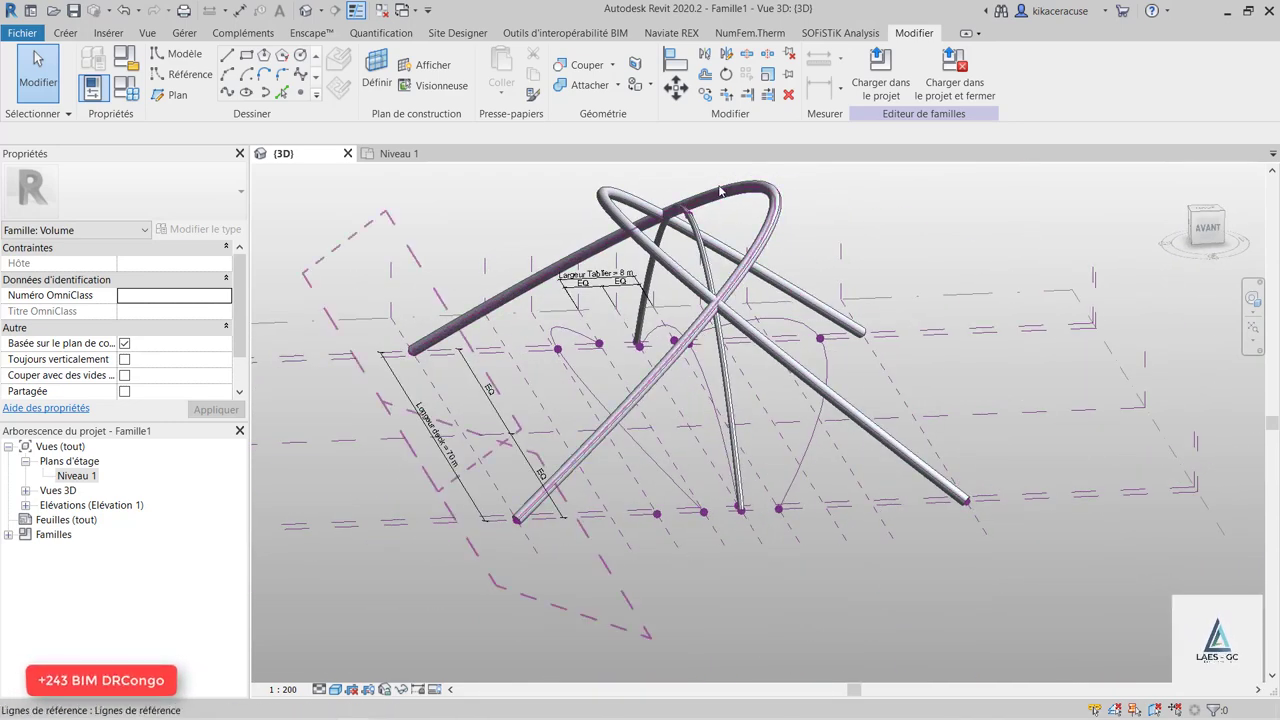
scroll(735, 180, "up", 4)
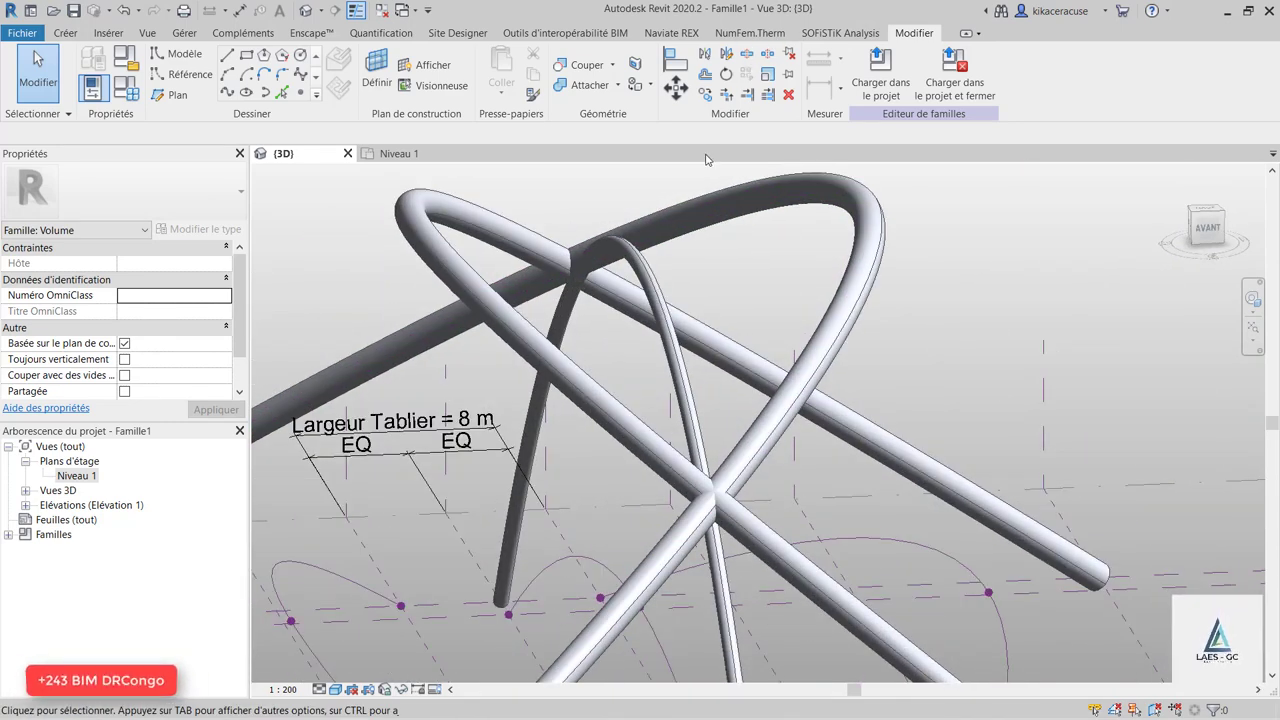
mouse_move(702, 316)
middle_mouse_down("shift")
mouse_move(778, 352)
mouse_move(749, 400)
middle_mouse_up("shift")
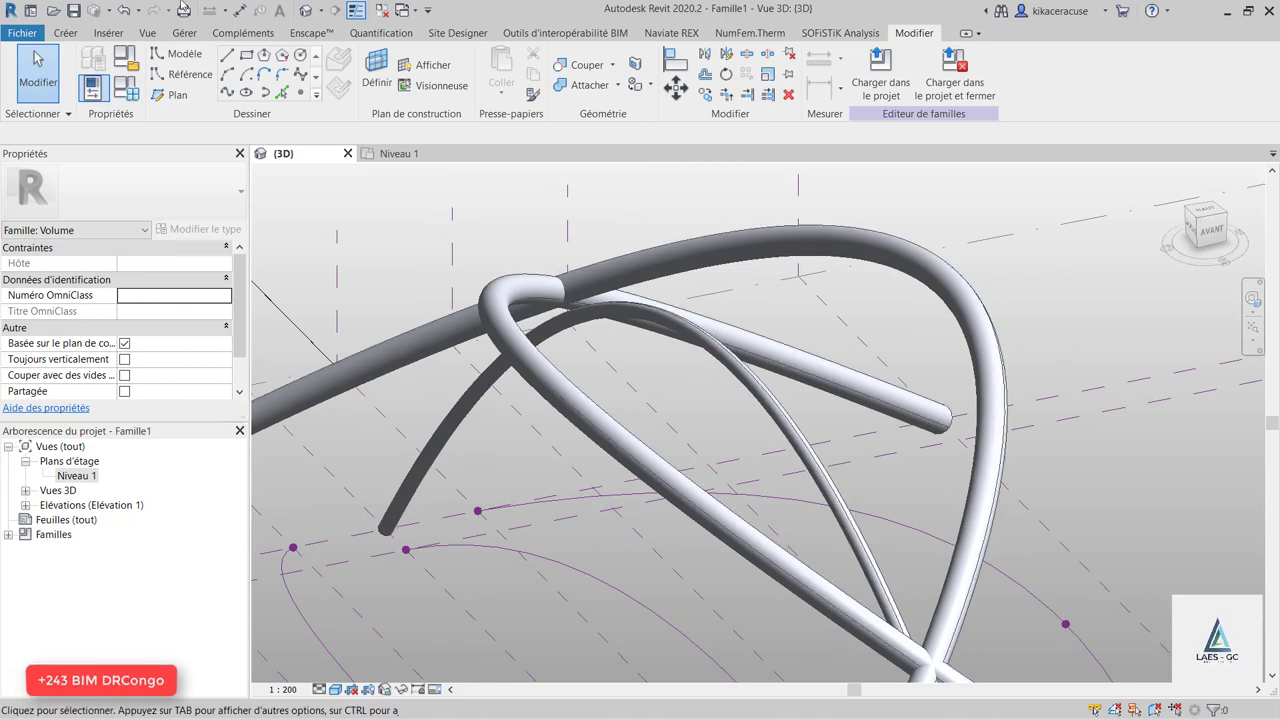
left_click(124, 10)
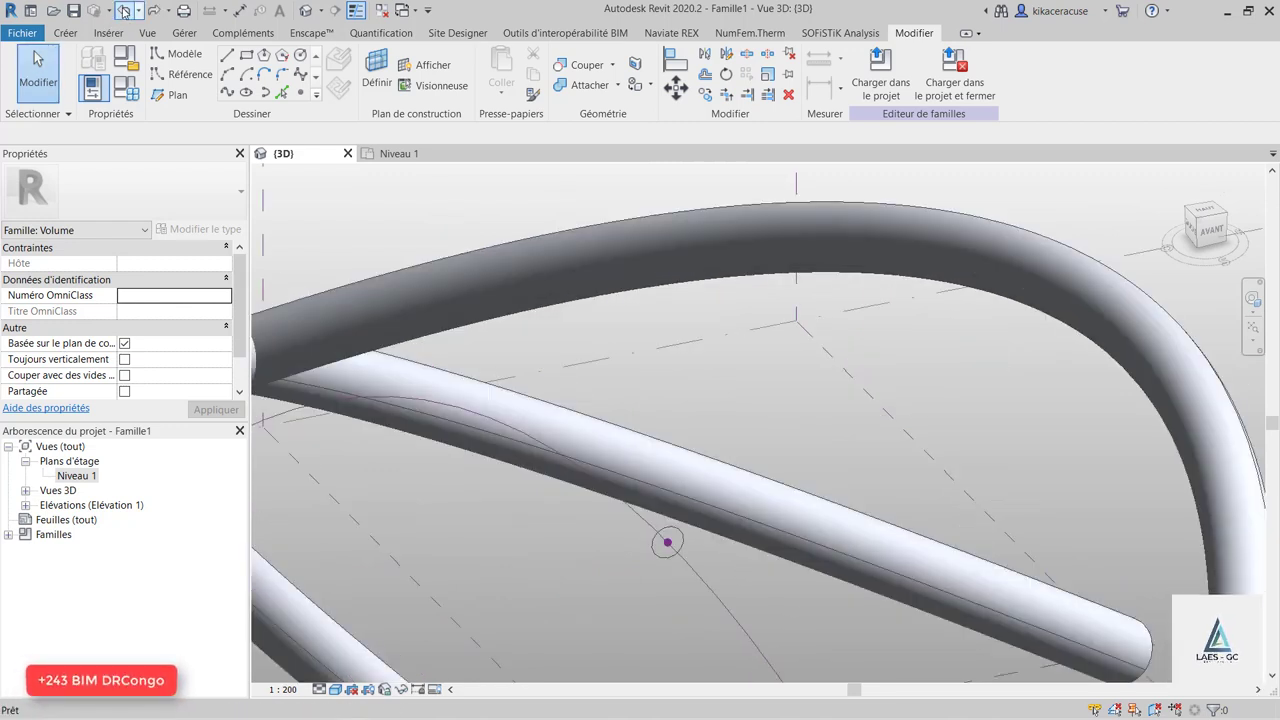
left_click(124, 10)
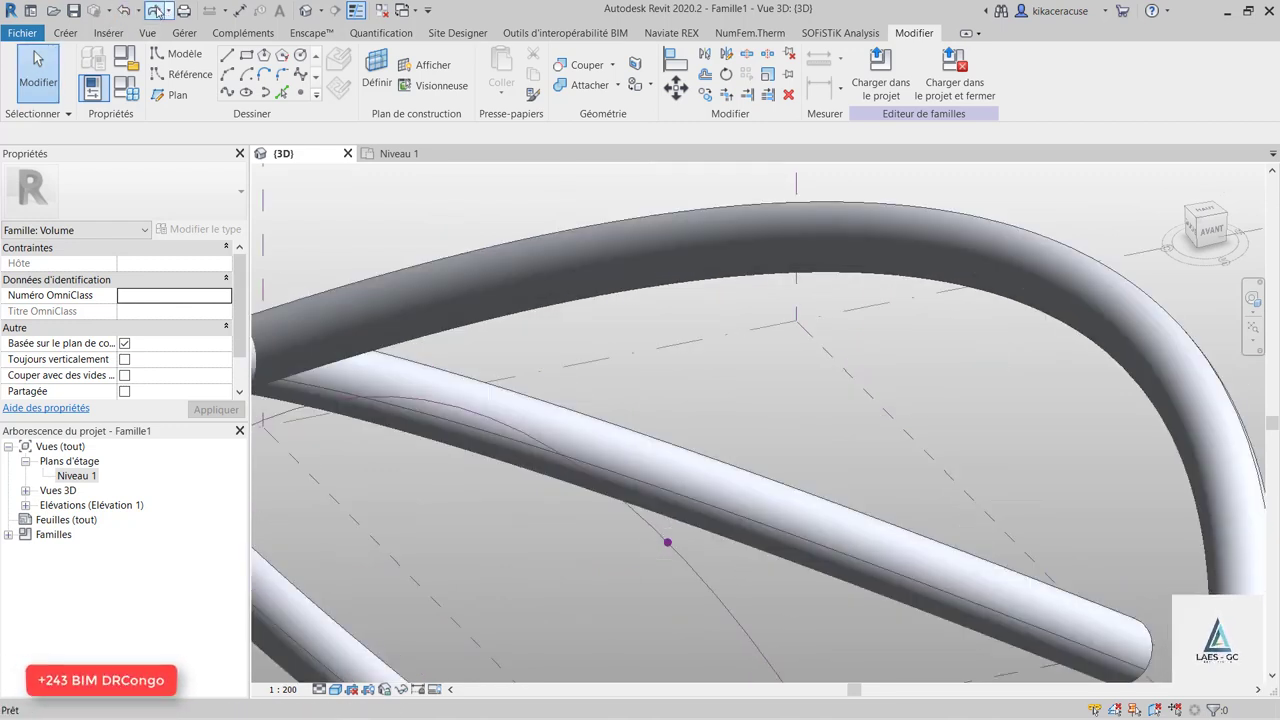
scroll(650, 270, "down", 3)
middle_click_drag(674, 429, 662, 398, "shift")
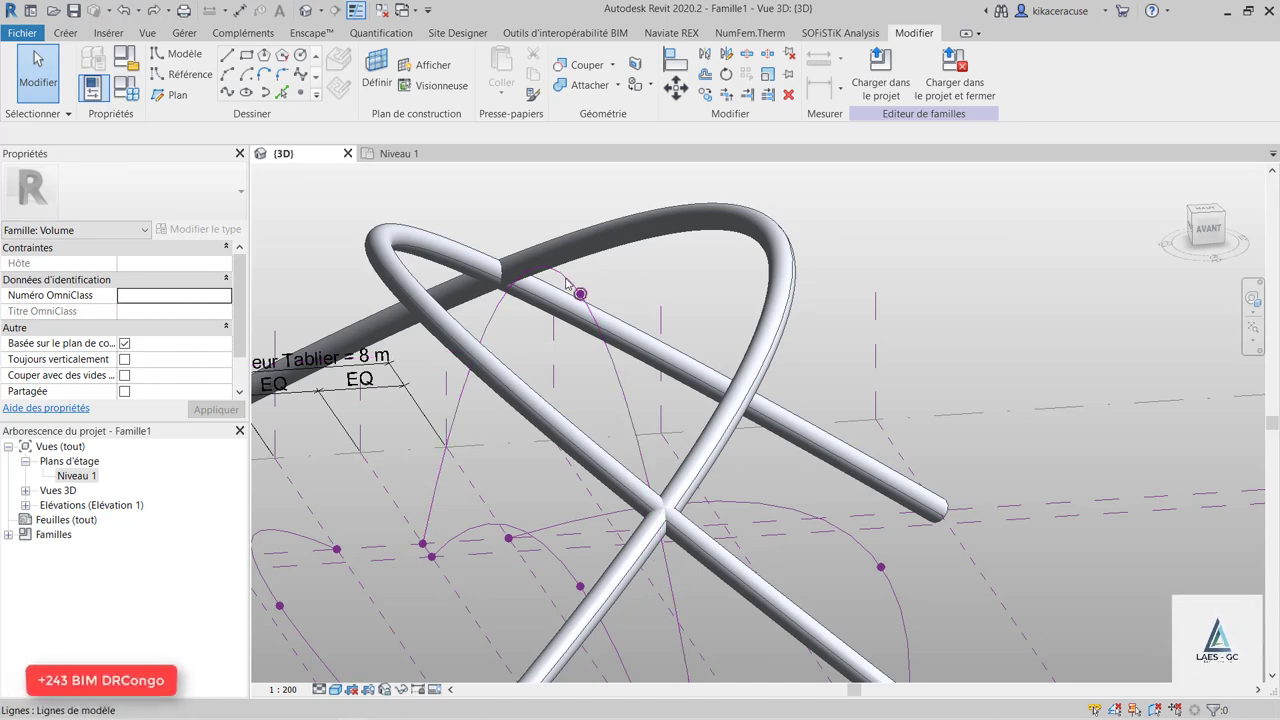
scroll(575, 292, "up", 2)
scroll(560, 294, "up", 3)
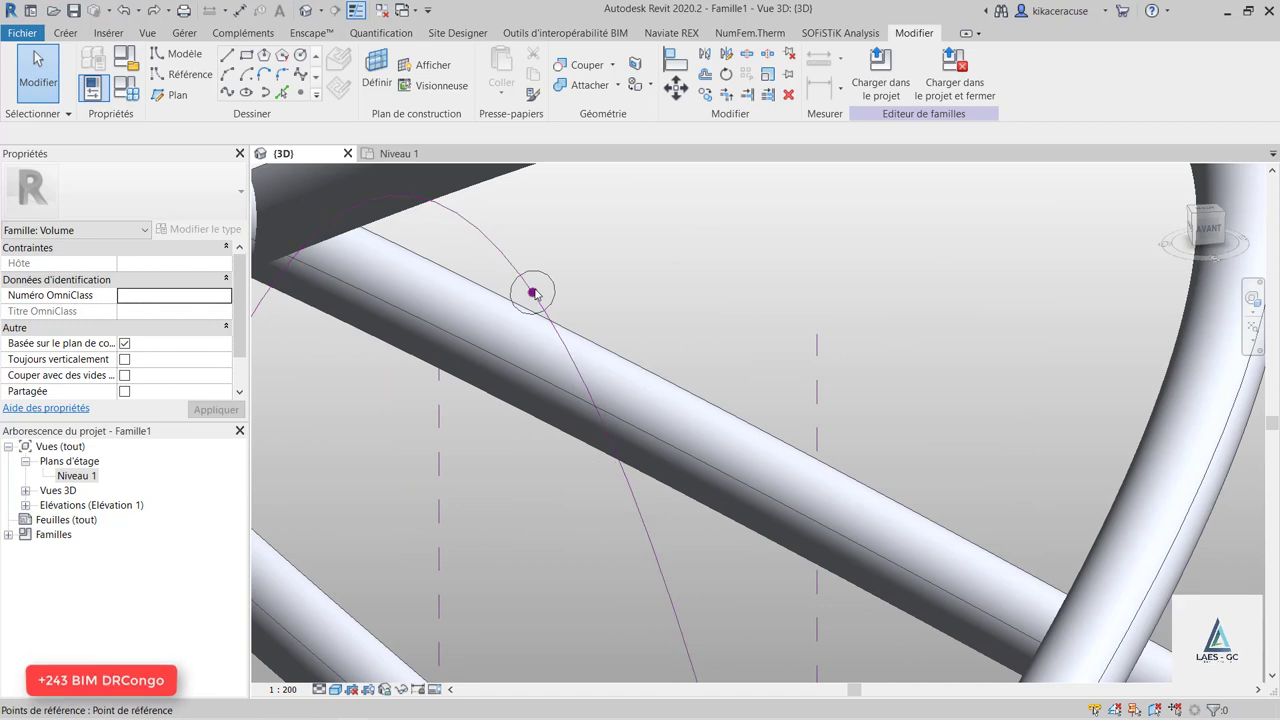
Set the profile's reference point offset (Décaler) to 24 m and apply it.
left_click(532, 292)
scroll(172, 336, "down", 2)
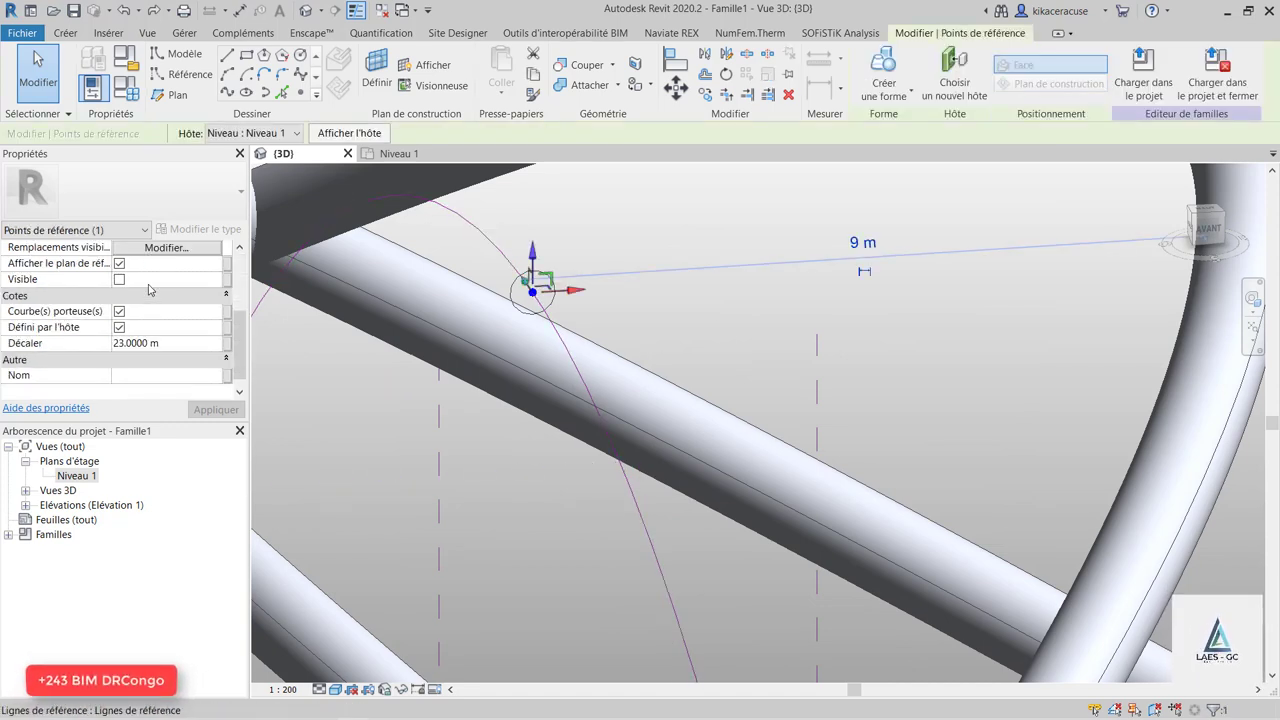
scroll(172, 336, "down", 1)
left_click(174, 331)
type("4")
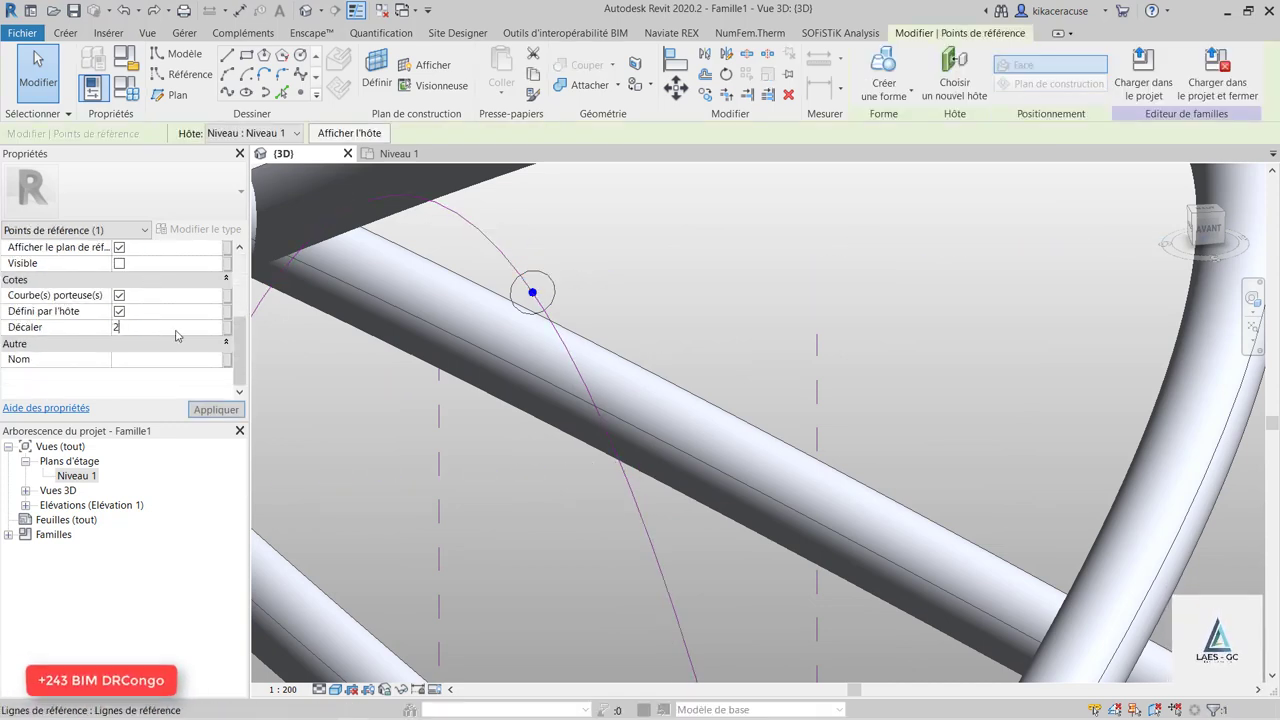
left_click(216, 410)
Give the profile circle a radius of 0.4 m.
scroll(663, 338, "down", 2)
scroll(663, 340, "down", 1)
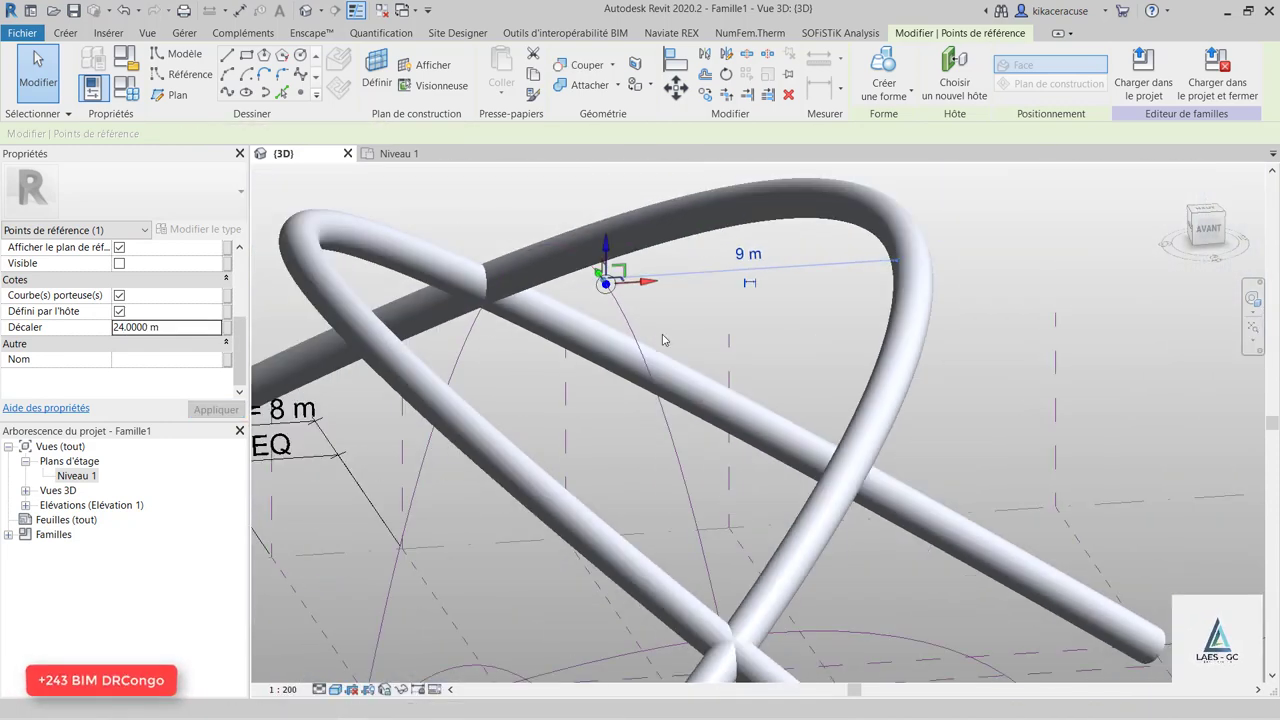
scroll(620, 275, "up", 3)
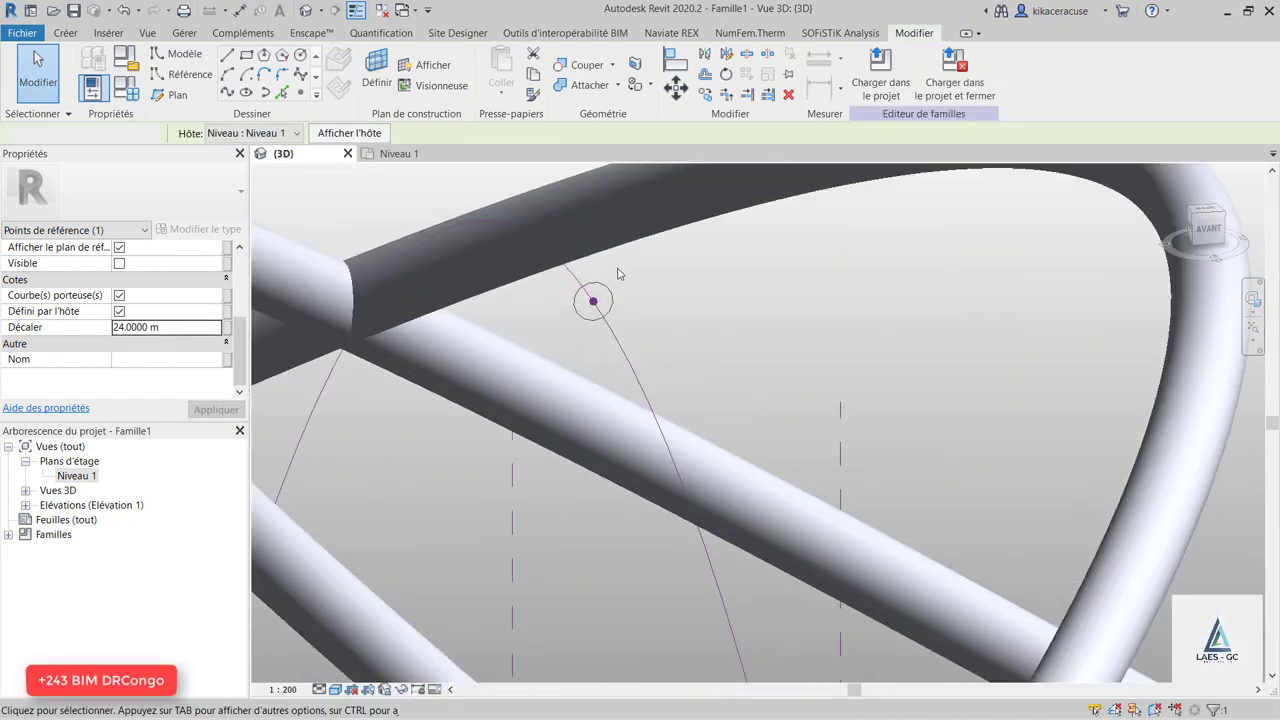
left_click(610, 300)
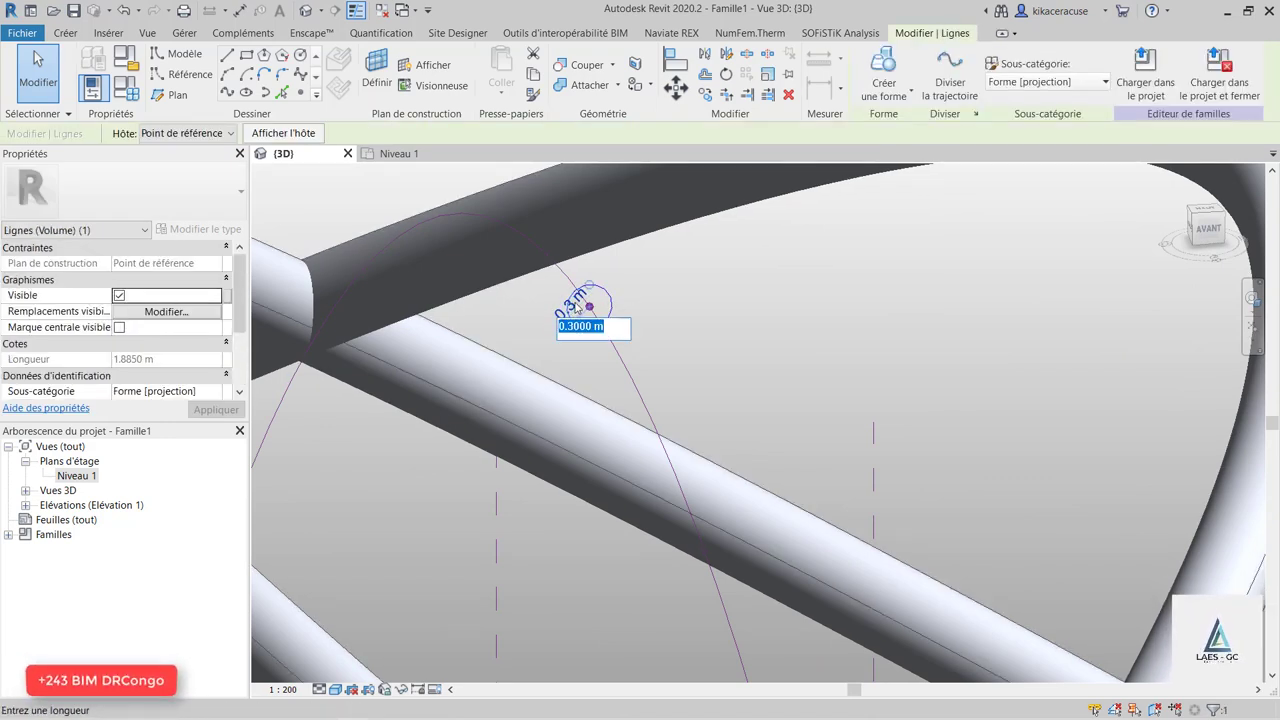
type("0.4")
key("Return")
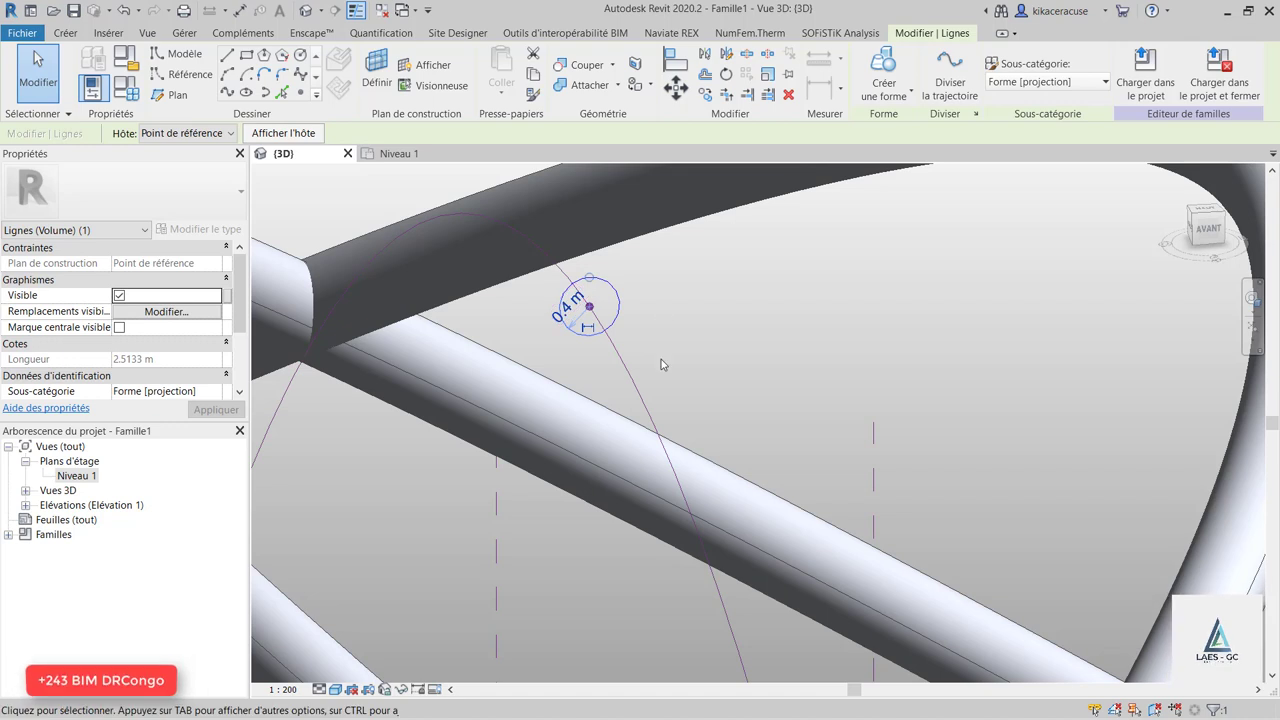
Sweep the 0.4 m circle along the arch curve as a solid form.
left_click(640, 377, "ctrl")
left_click(903, 95)
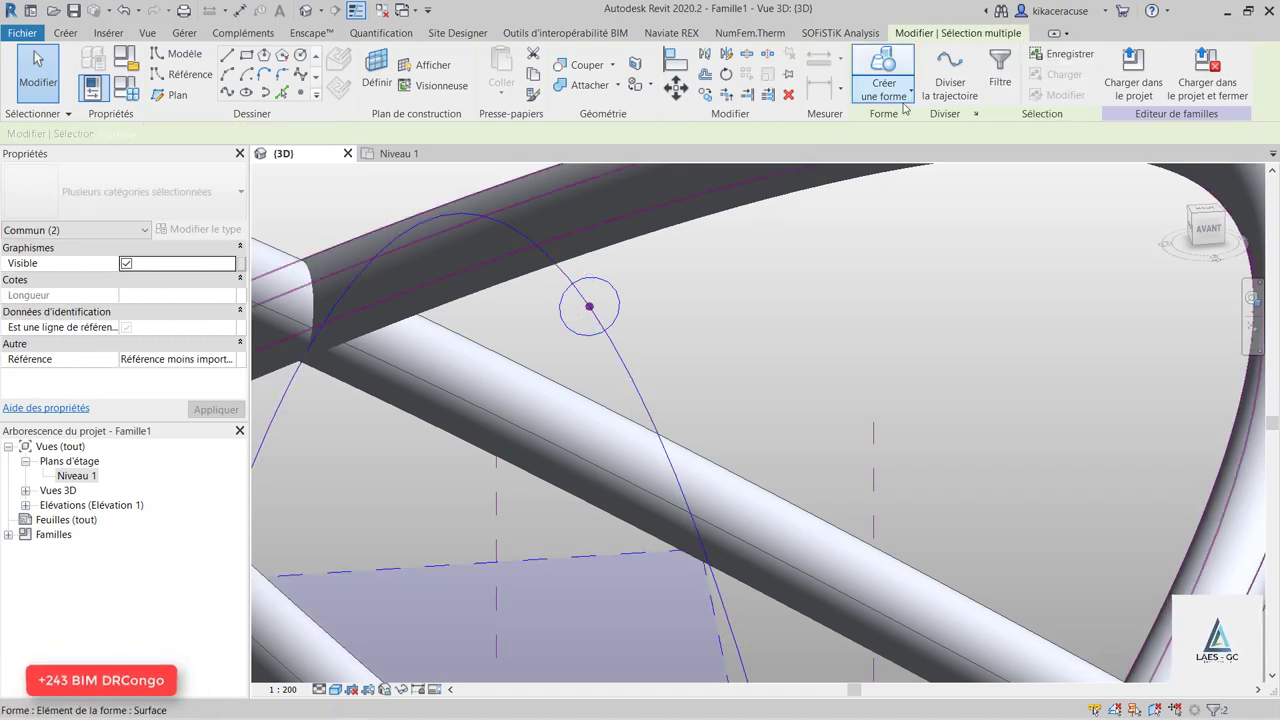
left_click(903, 95)
left_click(895, 122)
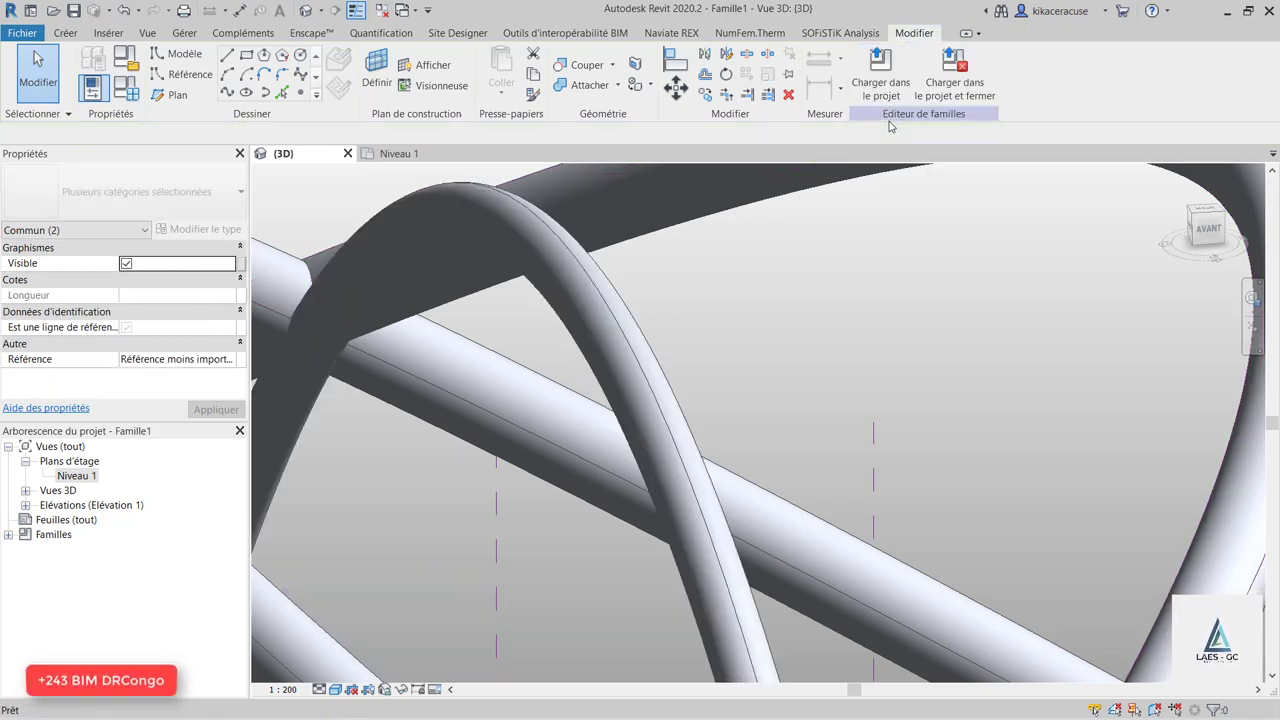
scroll(652, 234, "down", 2)
scroll(620, 240, "down", 3)
scroll(590, 250, "down", 3)
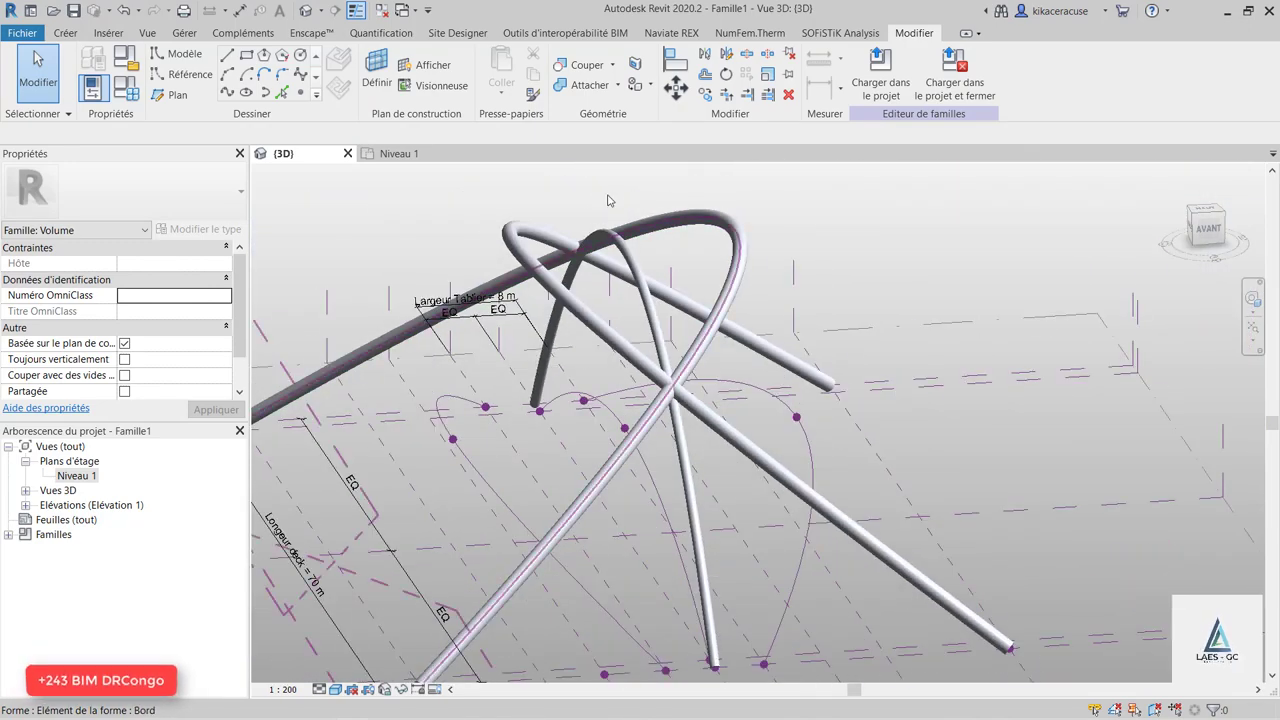
mouse_move(568, 258)
middle_mouse_down("shift")
mouse_move(849, 360)
mouse_move(600, 305)
mouse_move(615, 300)
middle_mouse_up("shift")
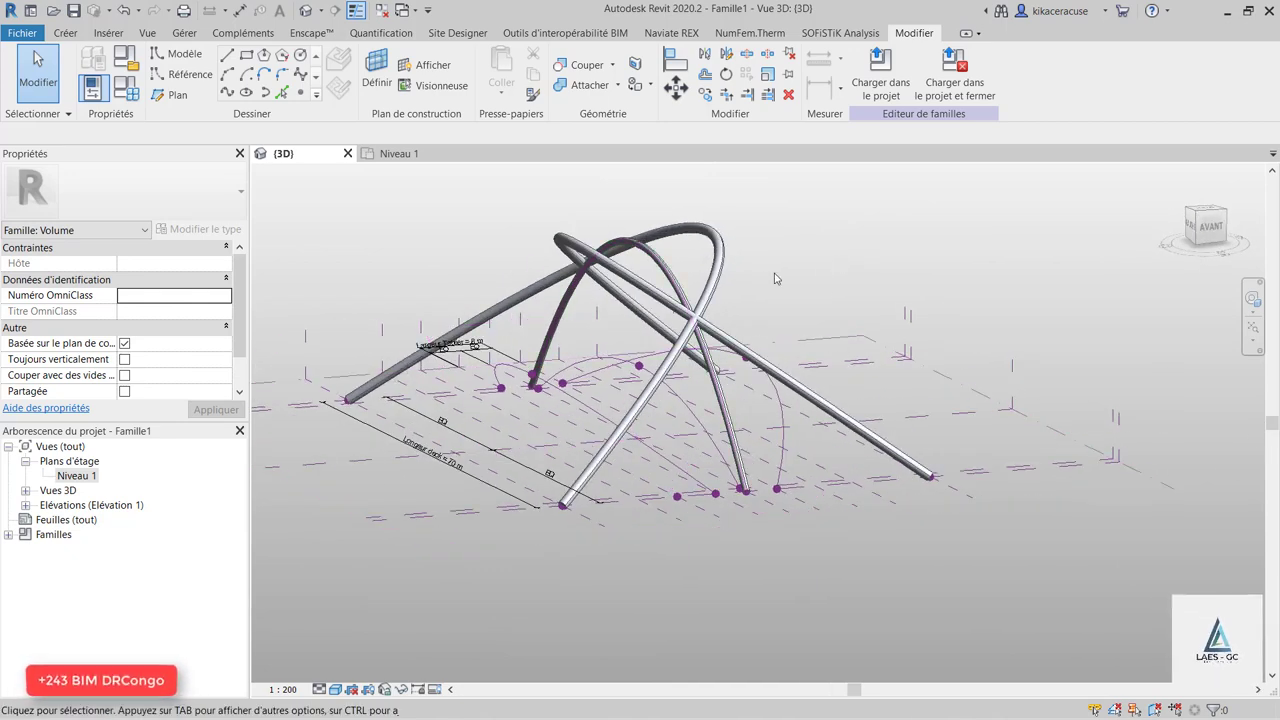
middle_click_drag(763, 297, 855, 311, "shift")
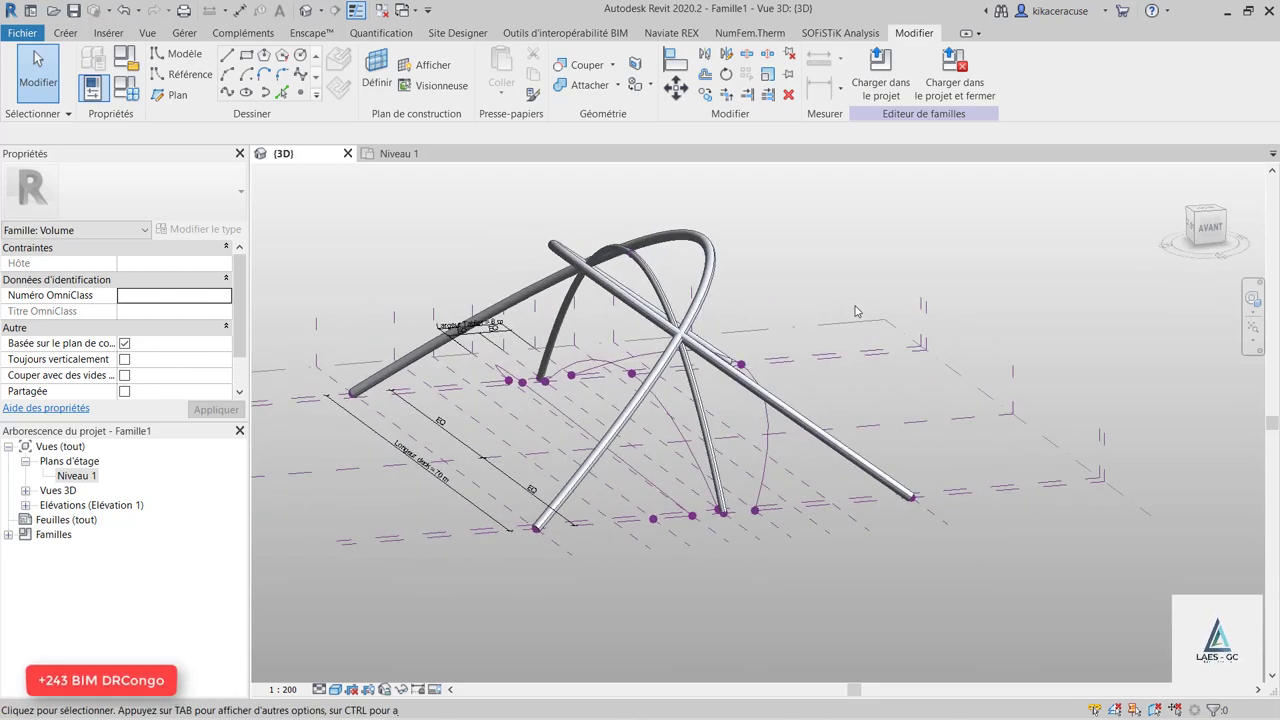